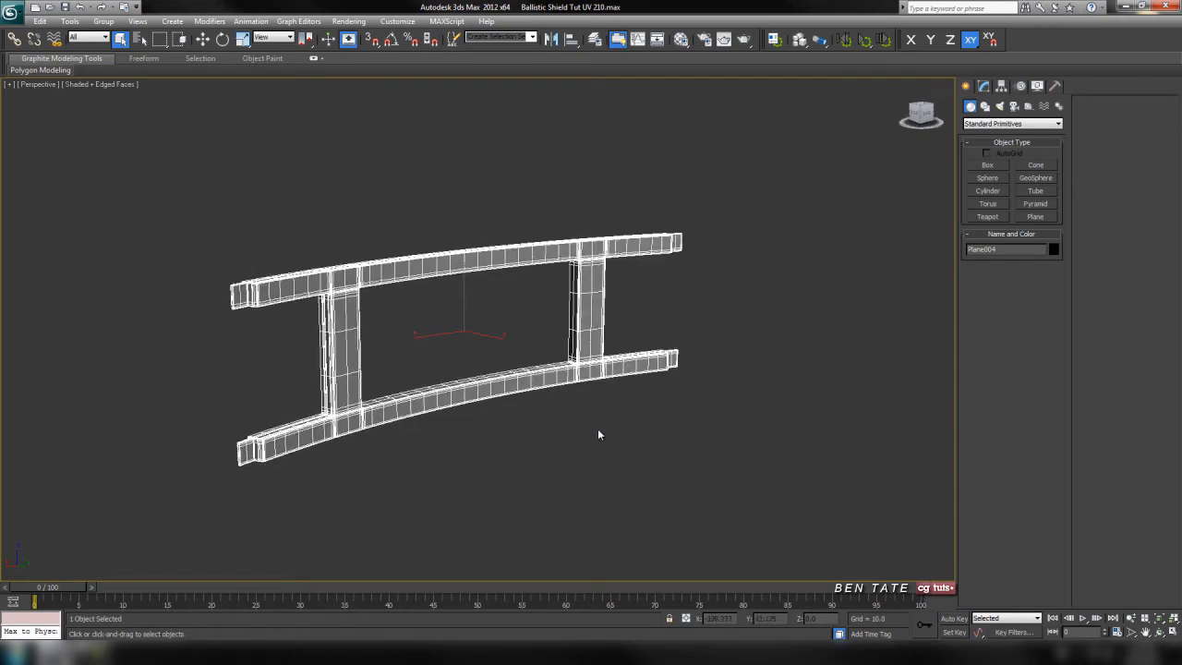
# Step: Apply an Unwrap UVW modifier to the shield frame and switch to edge selection
pyautogui.scroll(4, 542, 441)
pyautogui.moveTo(757, 366); pyautogui.dragTo(741, 391, button='middle')
pyautogui.scroll(-4, 652, 369)
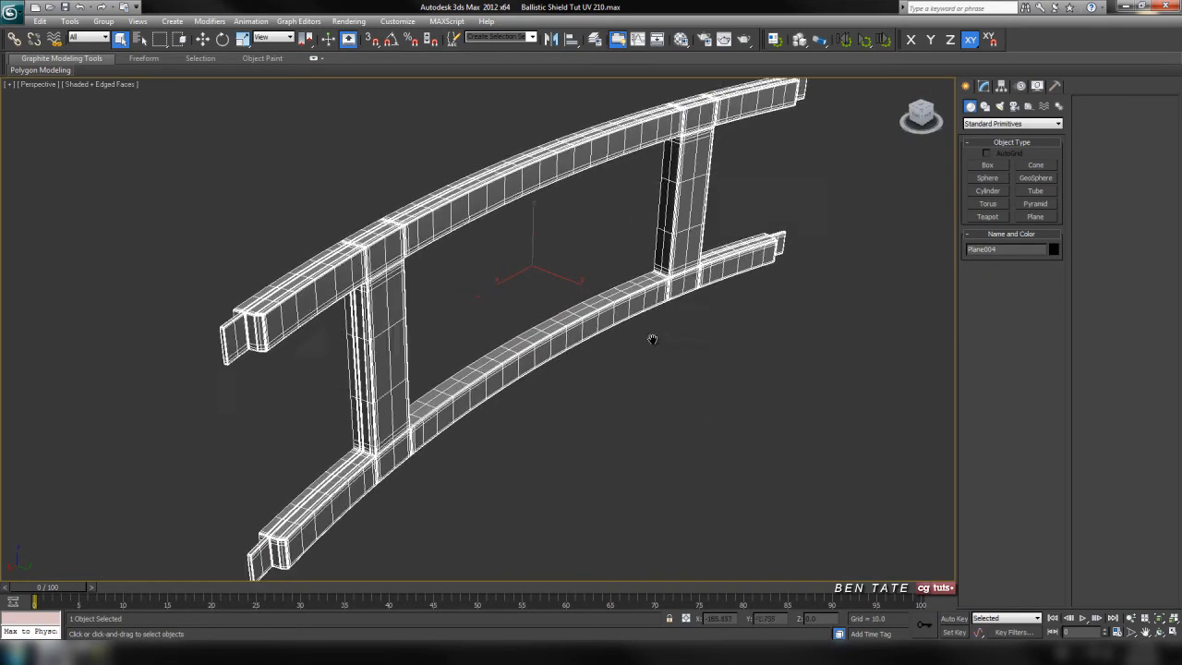
pyautogui.keyDown('alt'); pyautogui.moveTo(668, 388); pyautogui.dragTo(550, 337, button='middle'); pyautogui.keyUp('alt')
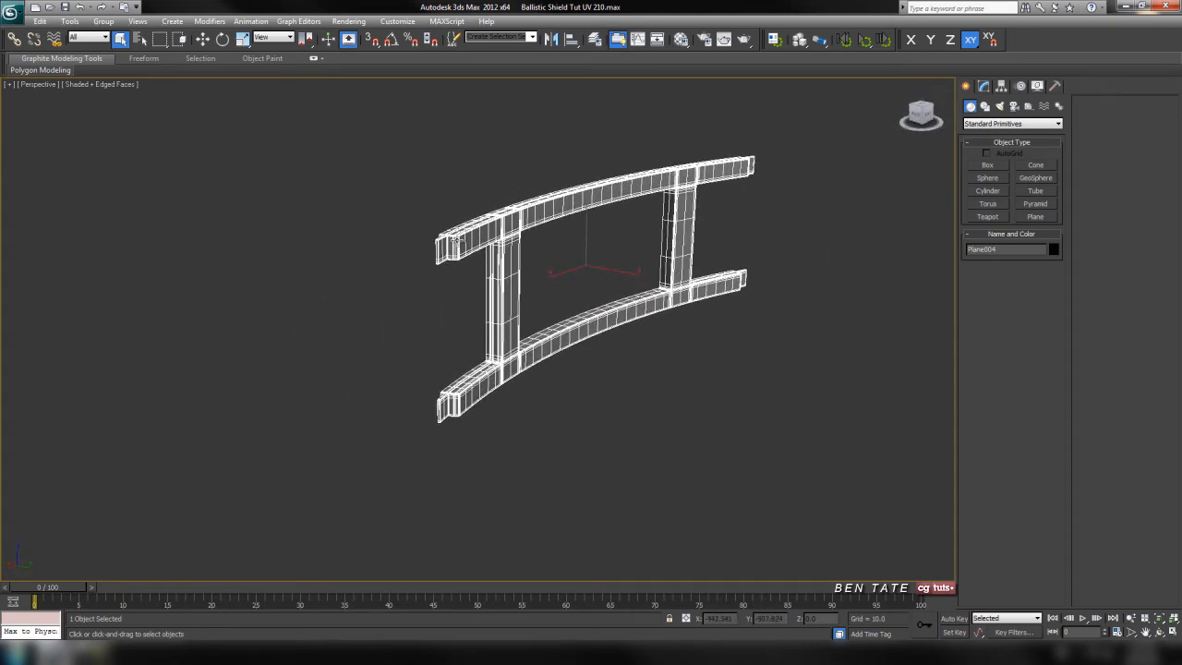
pyautogui.scroll(4, 770, 295)
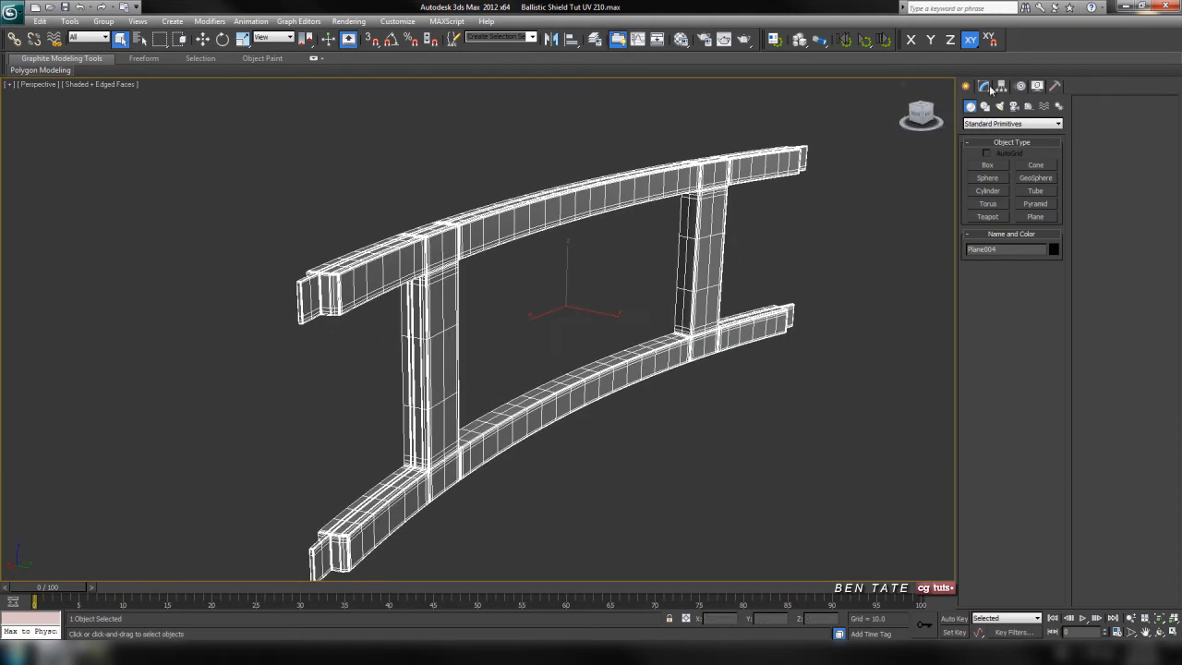
pyautogui.click(984, 86)
pyautogui.click(1037, 138)
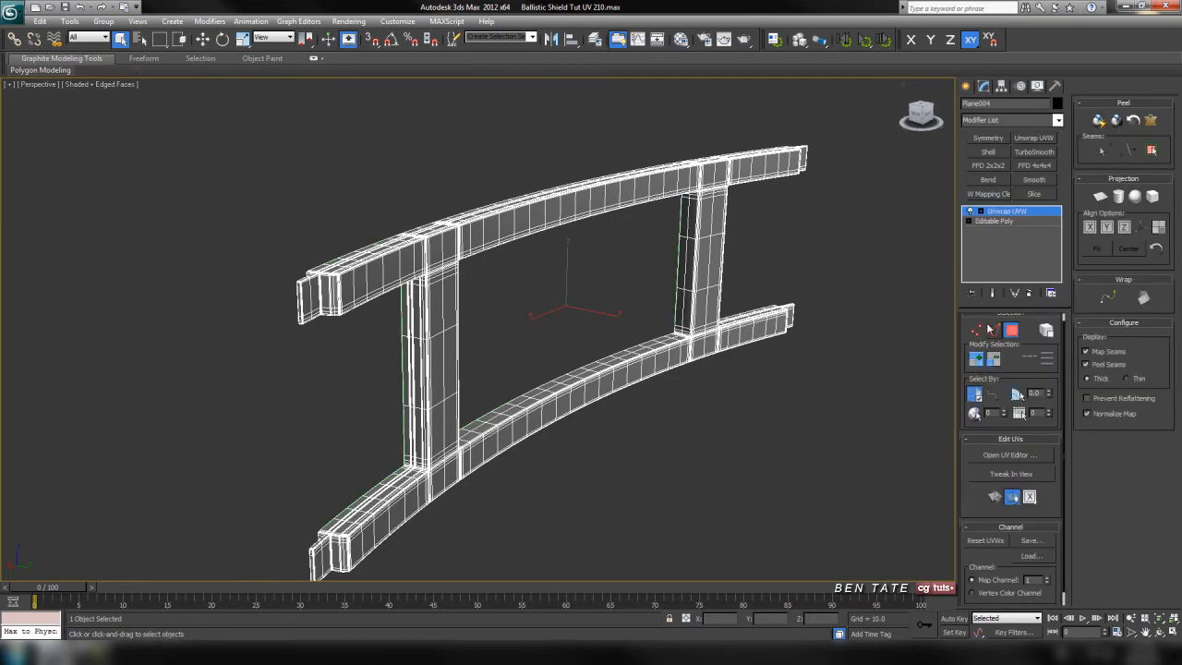
pyautogui.click(996, 332)
# Step: Examine the rail's end block and protruding tab from several sides to plan where seams should run
pyautogui.moveTo(318, 321)
pyautogui.mouseDown(button='middle')
pyautogui.moveTo(263, 326)
pyautogui.moveTo(334, 330)
pyautogui.mouseUp(button='middle')
pyautogui.moveTo(462, 335); pyautogui.dragTo(547, 354, button='middle')
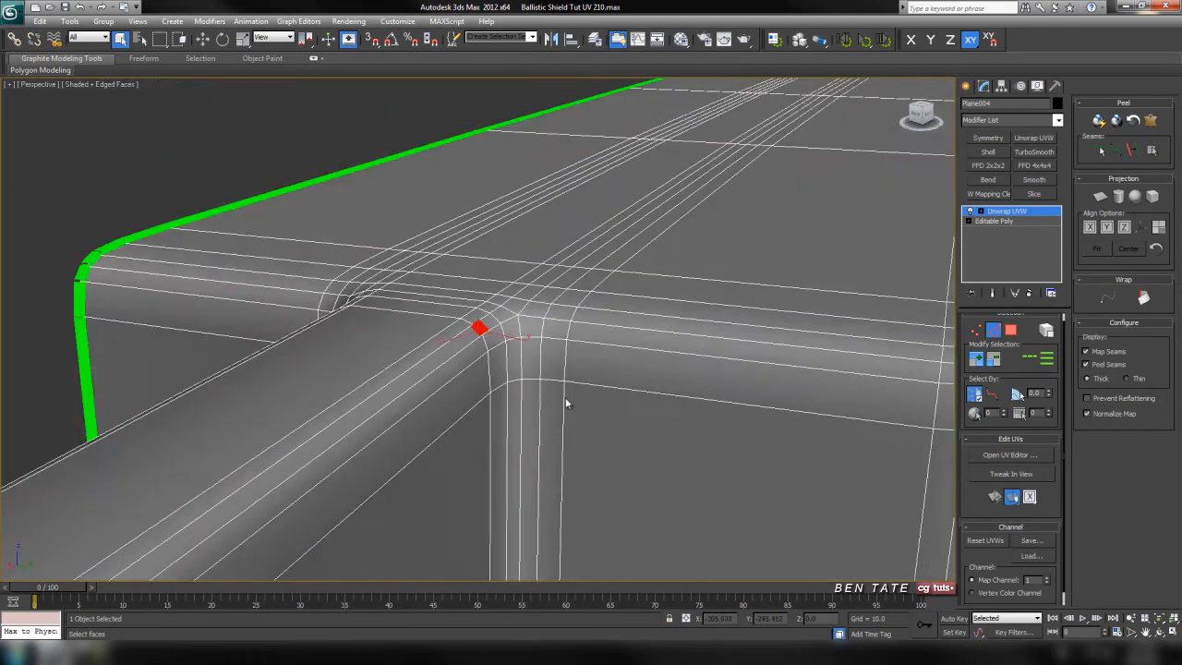
pyautogui.scroll(3, 566, 397)
pyautogui.keyDown('alt'); pyautogui.moveTo(620, 425); pyautogui.dragTo(720, 347, button='middle'); pyautogui.keyUp('alt')
pyautogui.moveTo(797, 446); pyautogui.dragTo(679, 343, button='middle')
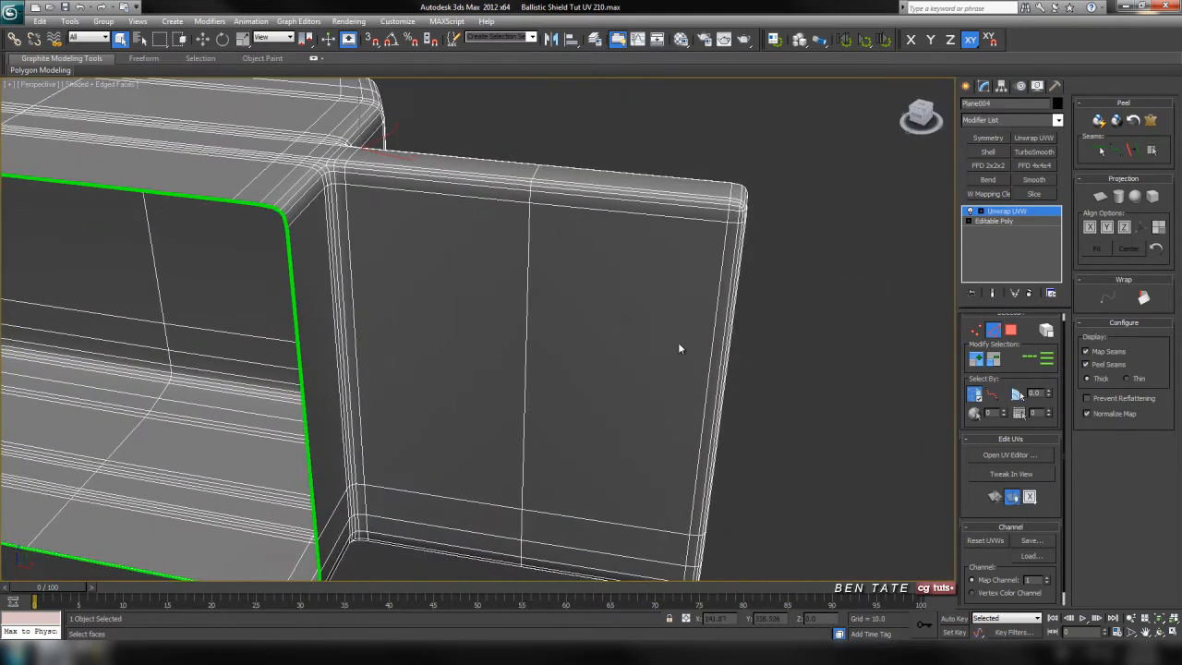
pyautogui.keyDown('alt'); pyautogui.moveTo(645, 300); pyautogui.dragTo(343, 270, button='middle'); pyautogui.keyUp('alt')
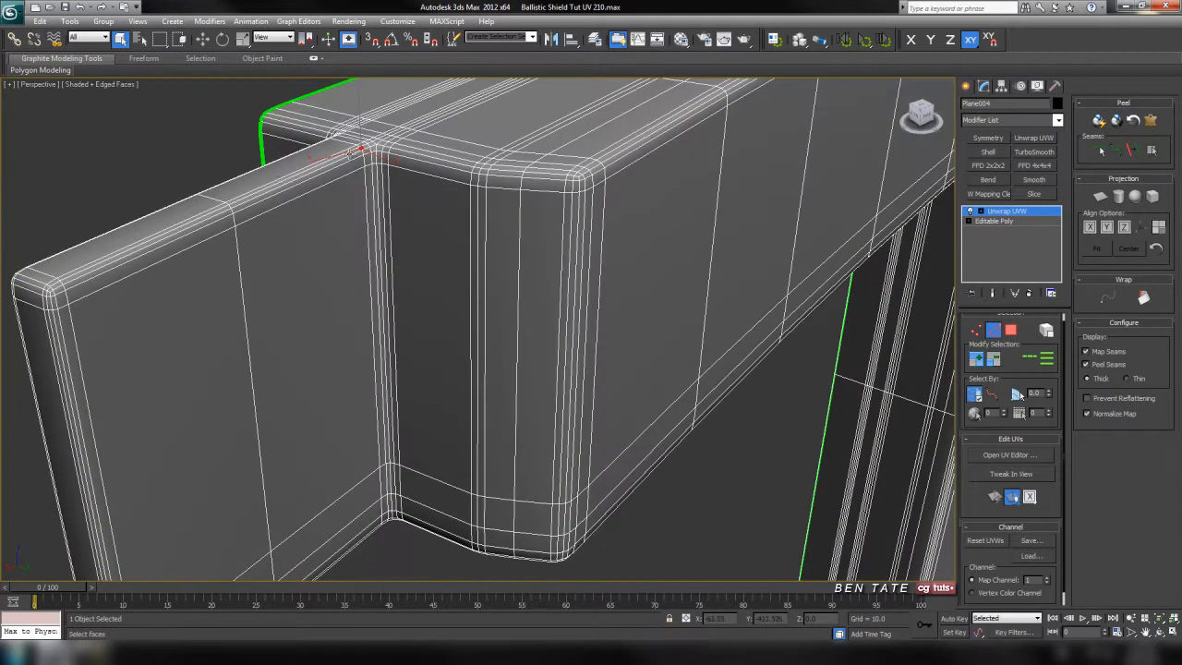
pyautogui.keyDown('alt'); pyautogui.moveTo(201, 301); pyautogui.dragTo(228, 275, button='middle'); pyautogui.keyUp('alt')
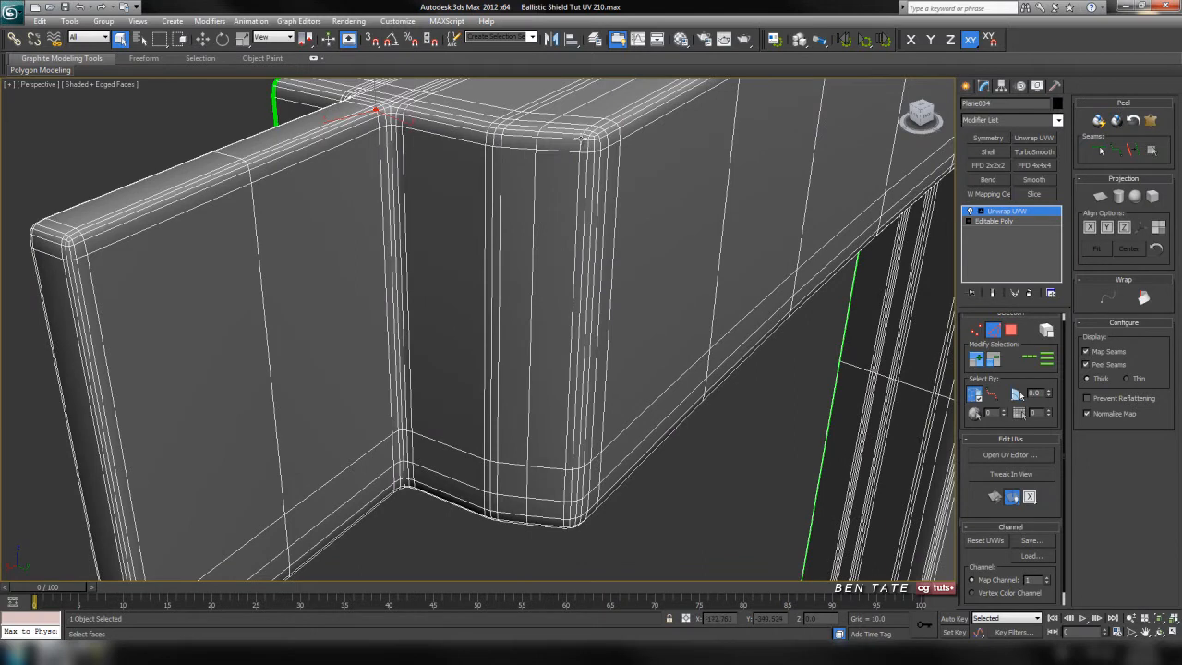
pyautogui.scroll(-3, 617, 240)
pyautogui.keyDown('alt'); pyautogui.moveTo(621, 267); pyautogui.dragTo(629, 303, button='middle'); pyautogui.keyUp('alt')
pyautogui.scroll(6, 628, 303)
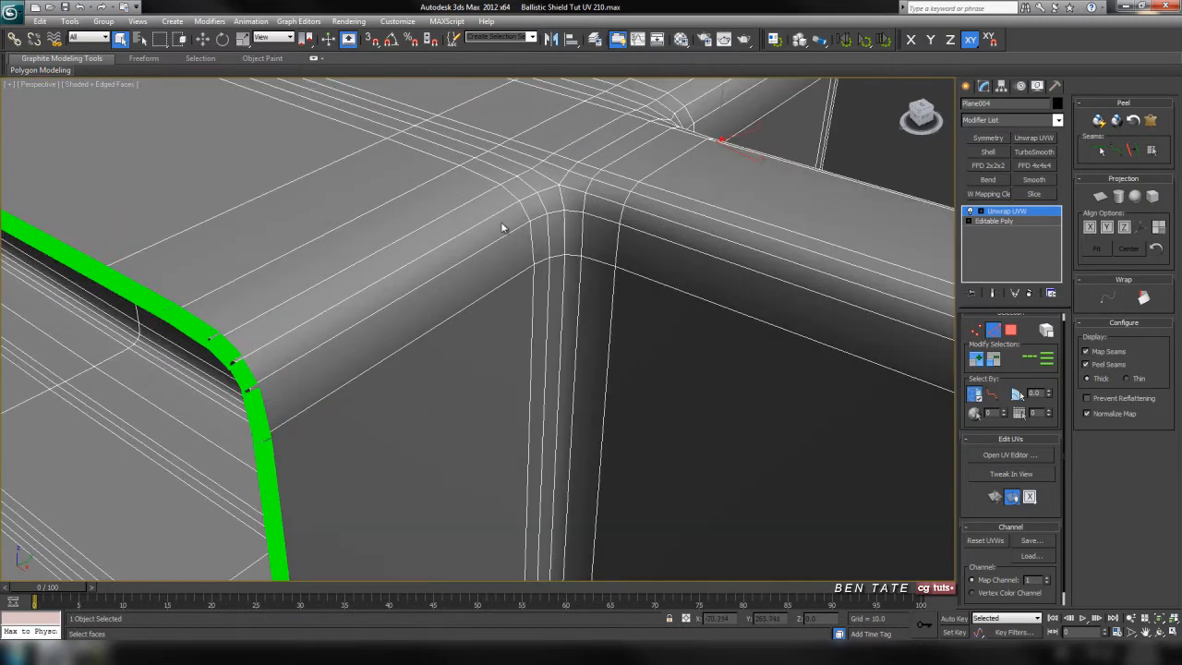
# Step: Select the upper edges from the green map seam across the end block and along the tab, extending them with Loop
pyautogui.click(500, 211)
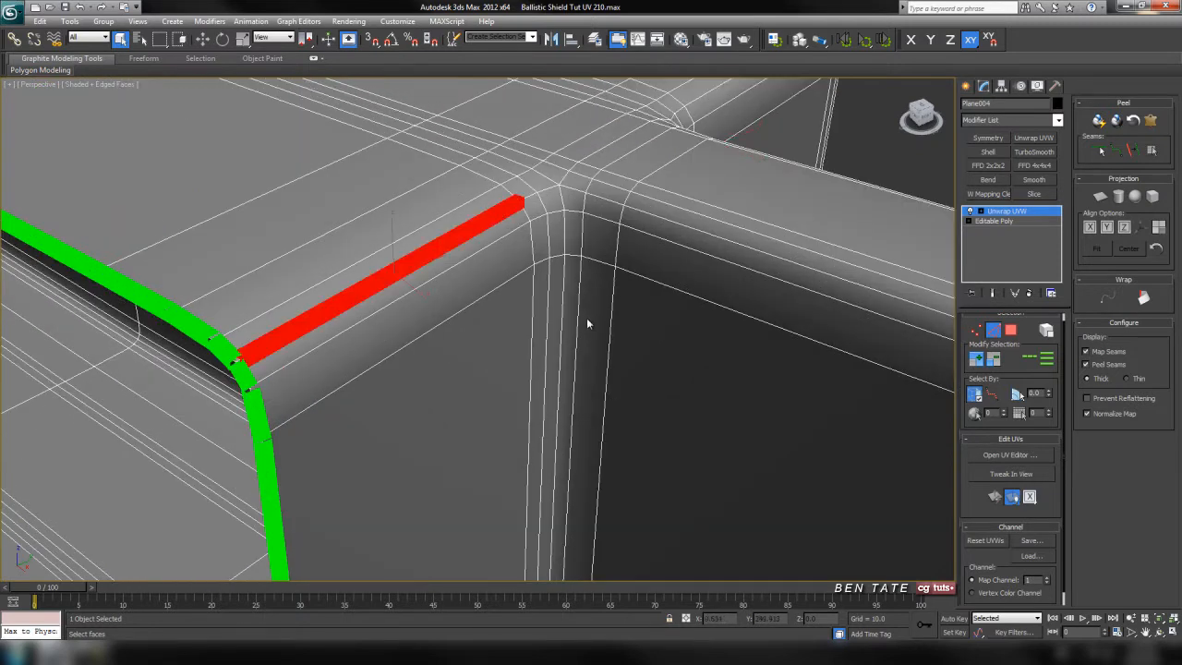
pyautogui.keyDown('ctrl'); pyautogui.click(567, 242); pyautogui.keyUp('ctrl')
pyautogui.click(1028, 359)
pyautogui.keyDown('alt'); pyautogui.moveTo(785, 370); pyautogui.dragTo(629, 307, button='middle'); pyautogui.keyUp('alt')
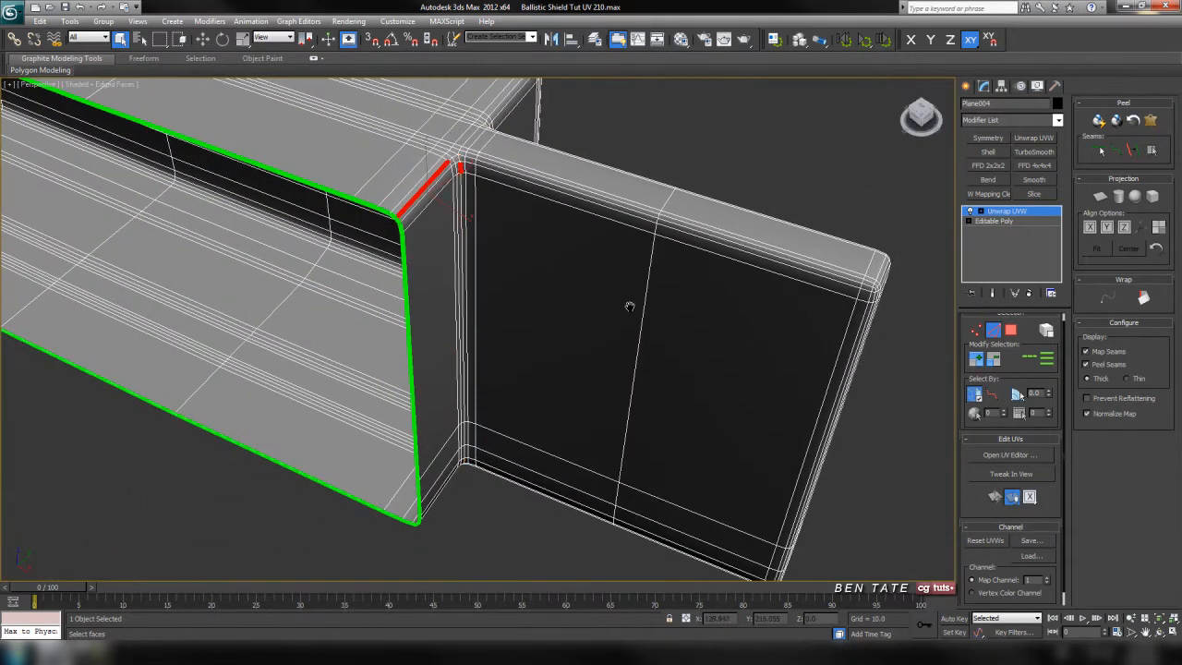
pyautogui.keyDown('alt'); pyautogui.moveTo(567, 266); pyautogui.dragTo(720, 315, button='middle'); pyautogui.keyUp('alt')
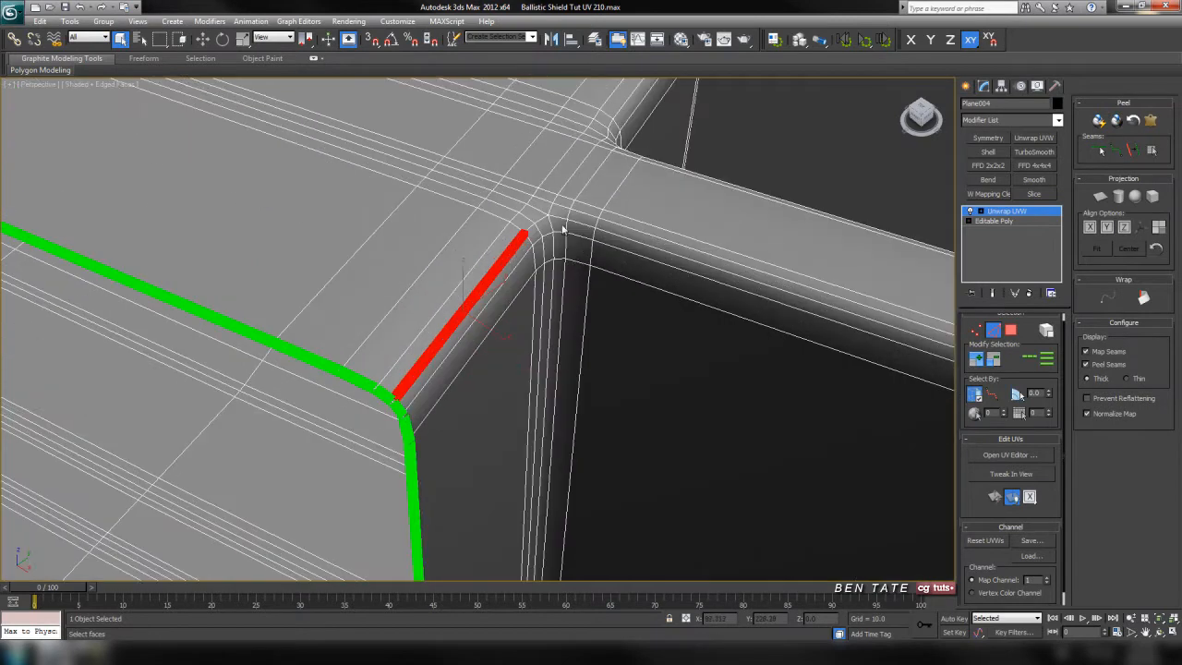
pyautogui.click(1030, 360)
pyautogui.keyDown('alt'); pyautogui.moveTo(757, 342); pyautogui.dragTo(513, 288, button='middle'); pyautogui.keyUp('alt')
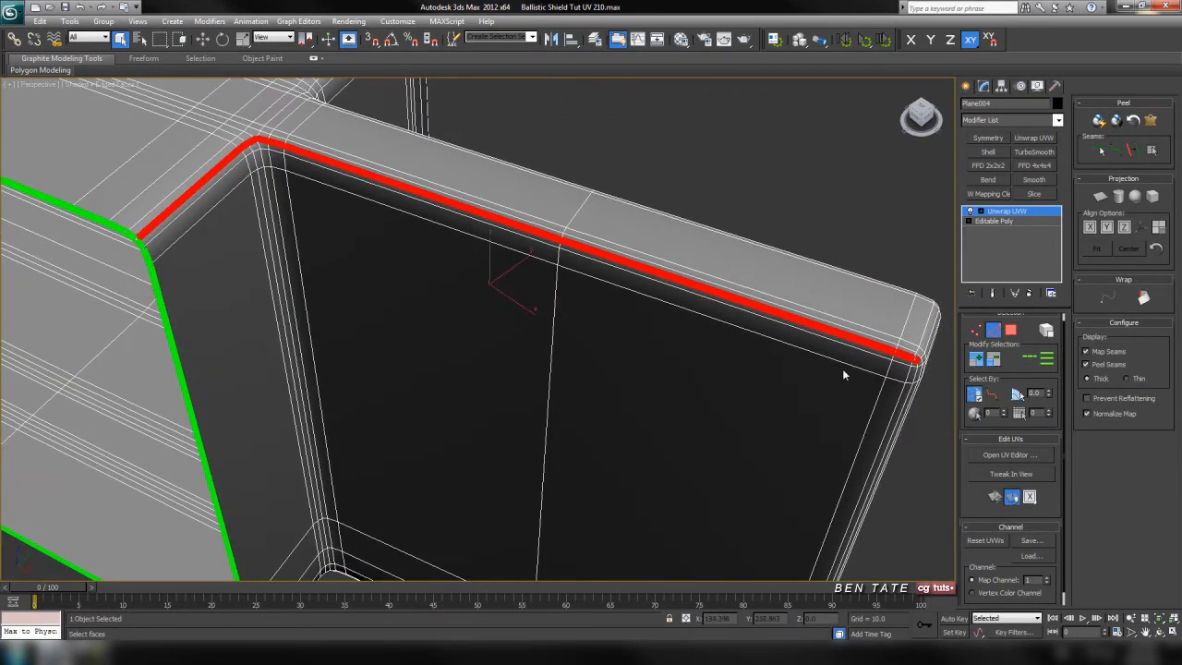
# Step: Extend the upper edge selection around the tab's tip and convert it to peel seams
pyautogui.moveTo(765, 430); pyautogui.dragTo(743, 342, button='middle')
pyautogui.keyDown('alt'); pyautogui.moveTo(731, 394); pyautogui.dragTo(526, 335, button='middle'); pyautogui.keyUp('alt')
pyautogui.scroll(4, 572, 324)
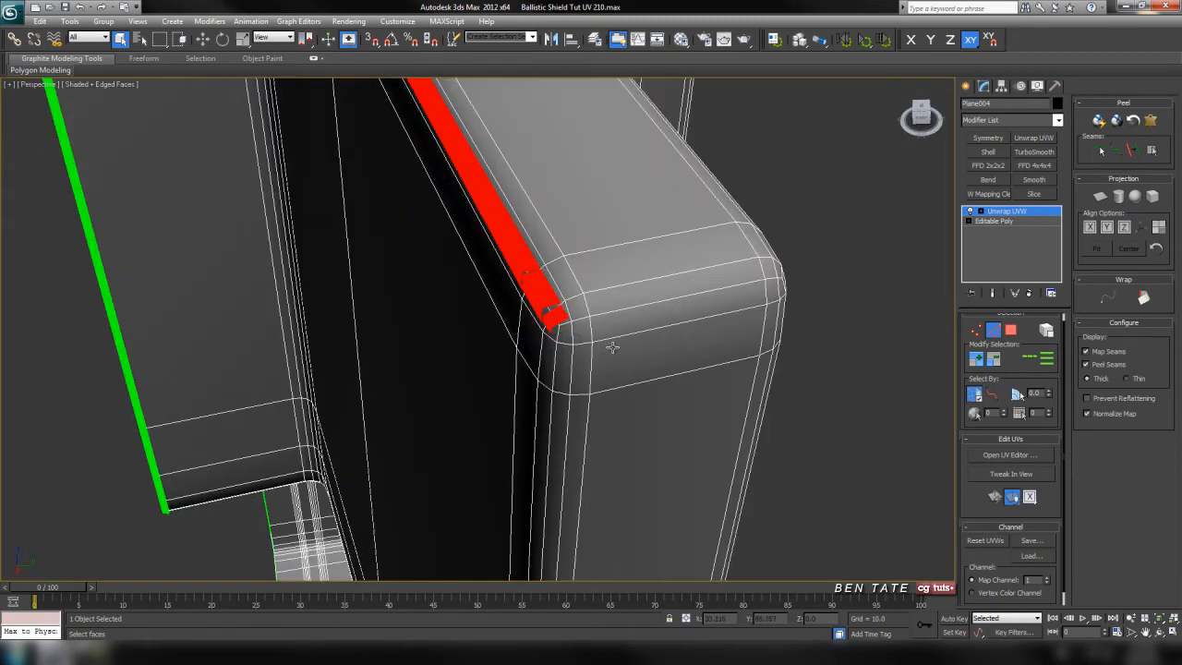
pyautogui.keyDown('ctrl'); pyautogui.click(642, 307); pyautogui.keyUp('ctrl')
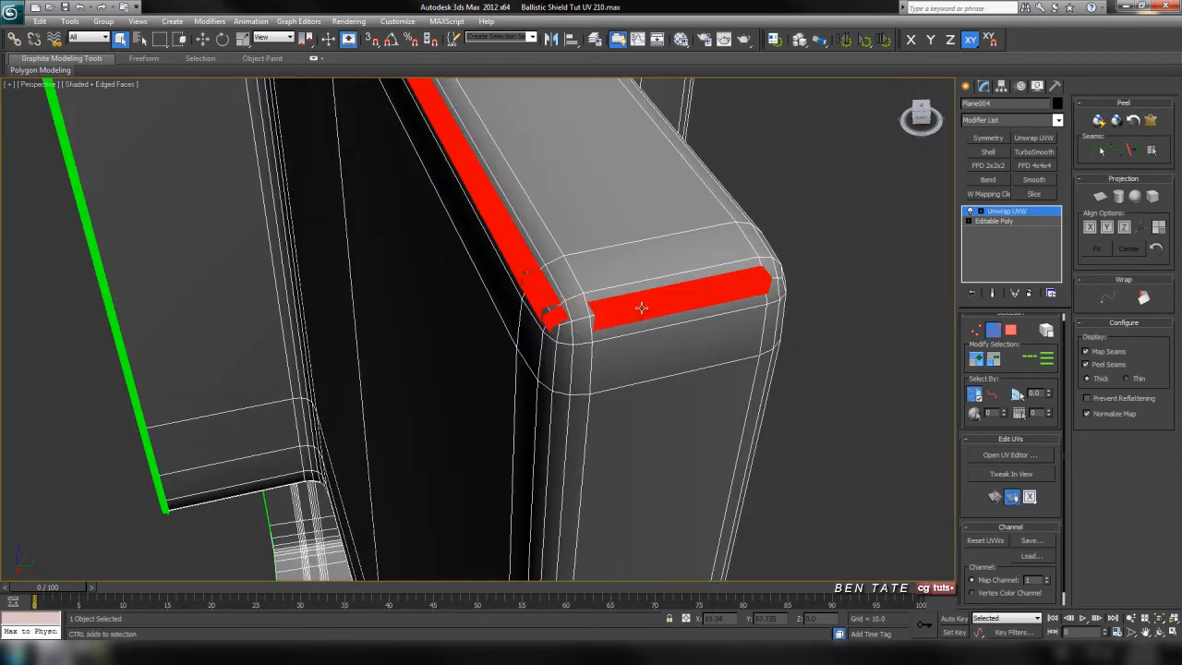
pyautogui.click(1031, 361)
pyautogui.moveTo(835, 364); pyautogui.dragTo(791, 391, button='middle')
pyautogui.click(1152, 152)
pyautogui.keyDown('alt'); pyautogui.moveTo(689, 380); pyautogui.dragTo(631, 375, button='middle'); pyautogui.keyUp('alt')
pyautogui.press('F4')
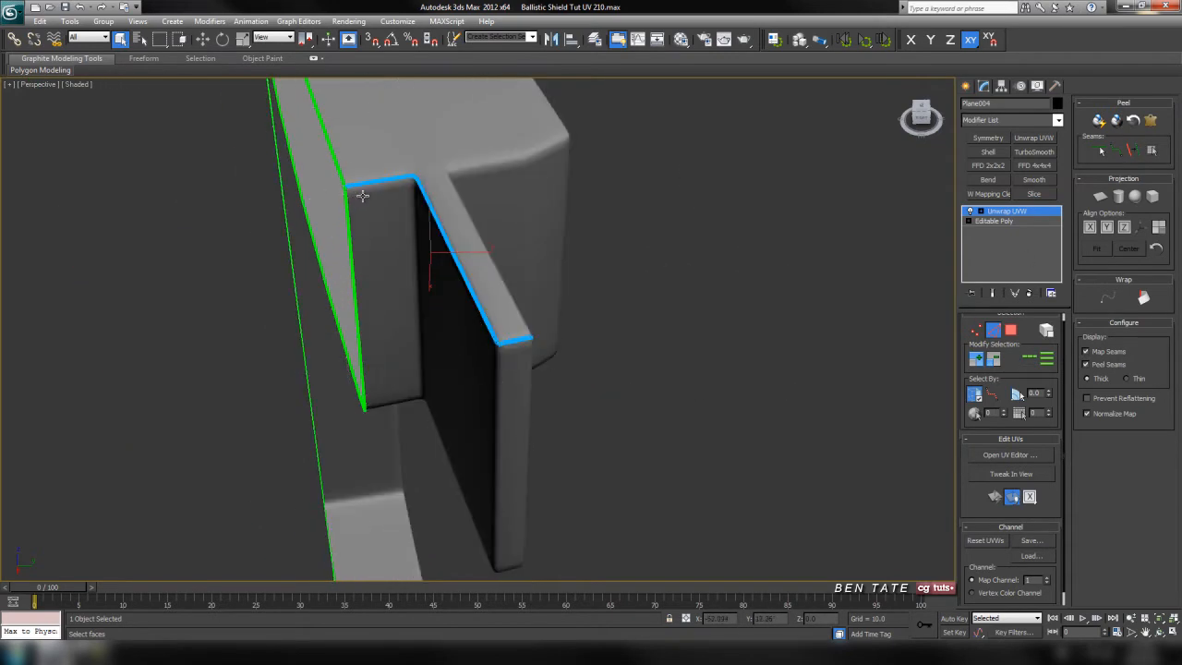
pyautogui.moveTo(534, 341)
pyautogui.keyDown('alt'); pyautogui.mouseDown(button='middle')
pyautogui.moveTo(509, 346)
pyautogui.moveTo(602, 401)
pyautogui.moveTo(579, 351)
pyautogui.moveTo(626, 391)
pyautogui.mouseUp(button='middle'); pyautogui.keyUp('alt')
pyautogui.press('F4')
# Step: Select the matching lower edges along the block, tab and tip, and convert them to peel seams
pyautogui.moveTo(628, 440)
pyautogui.keyDown('alt'); pyautogui.mouseDown(button='middle')
pyautogui.moveTo(635, 345)
pyautogui.moveTo(617, 317)
pyautogui.mouseUp(button='middle'); pyautogui.keyUp('alt')
pyautogui.scroll(5, 617, 317)
pyautogui.keyDown('alt'); pyautogui.moveTo(563, 255); pyautogui.dragTo(611, 351, button='middle'); pyautogui.keyUp('alt')
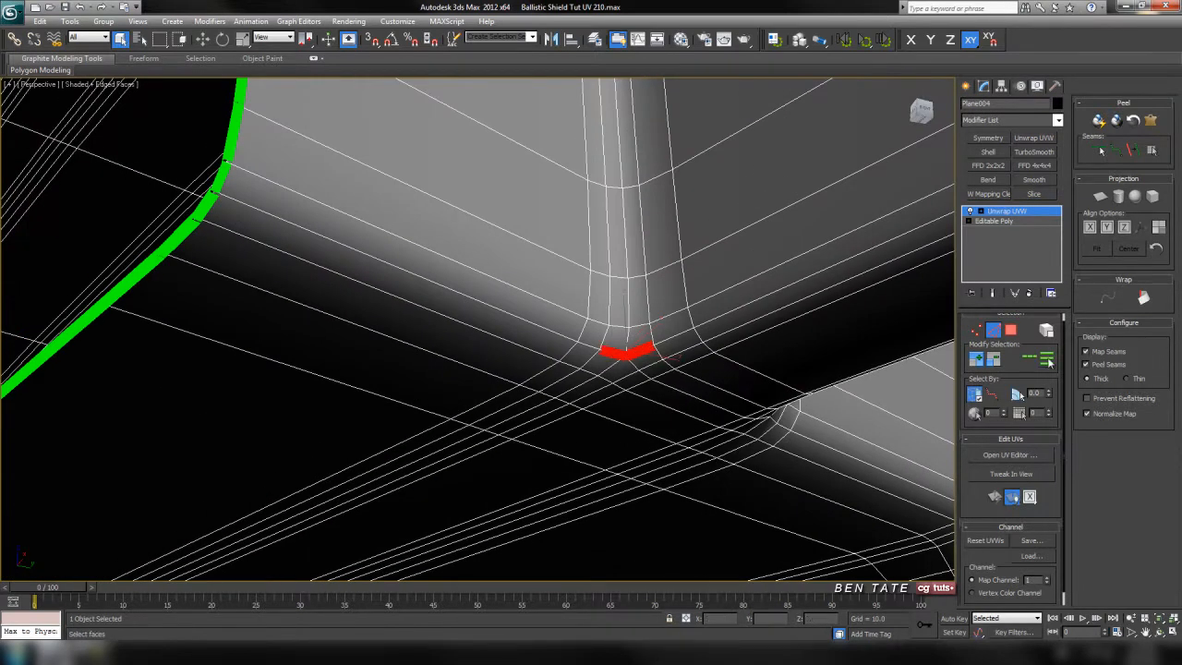
pyautogui.click(1031, 359)
pyautogui.keyDown('alt'); pyautogui.moveTo(785, 397); pyautogui.dragTo(620, 392, button='middle'); pyautogui.keyUp('alt')
pyautogui.scroll(-4, 692, 398)
pyautogui.scroll(3, 625, 385)
pyautogui.keyDown('ctrl'); pyautogui.click(811, 234); pyautogui.keyUp('ctrl')
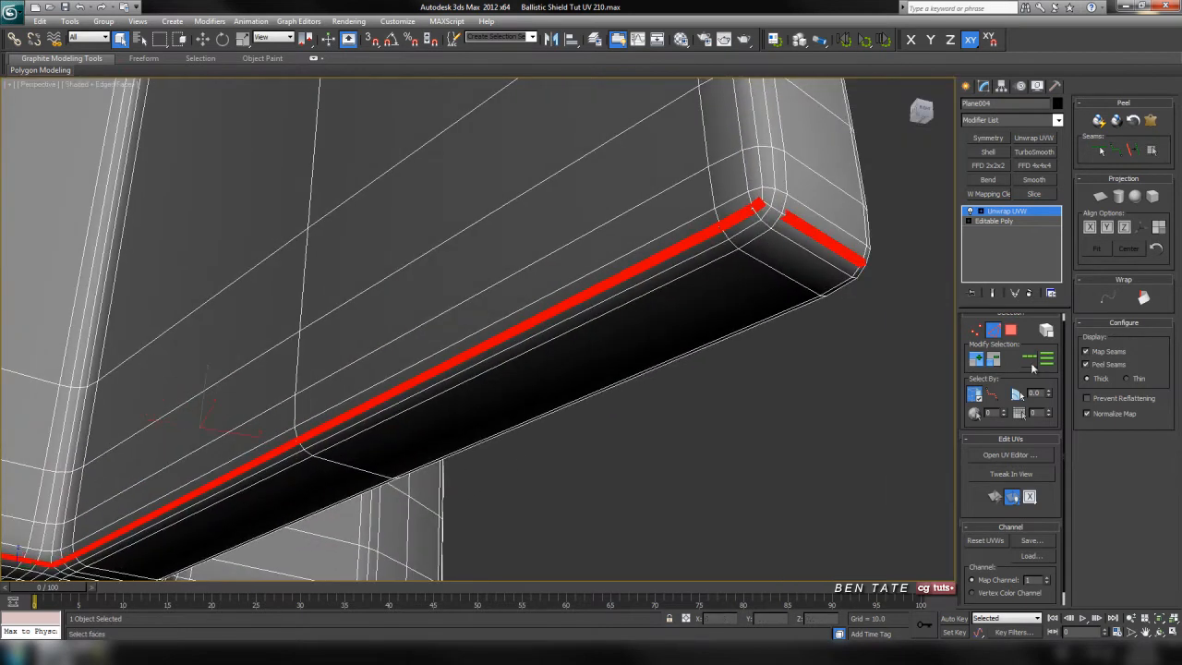
pyautogui.click(1129, 152)
pyautogui.keyDown('alt'); pyautogui.moveTo(764, 290); pyautogui.dragTo(749, 316, button='middle'); pyautogui.keyUp('alt')
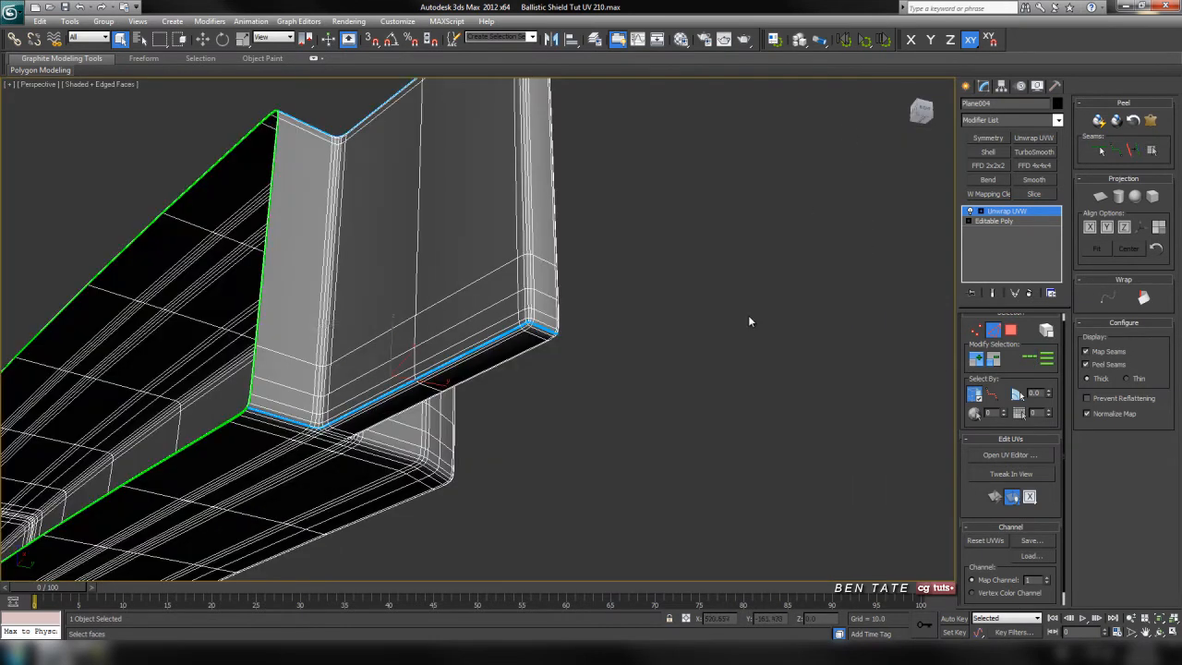
# Step: Select the upper edge loop around the outer side of the end block
pyautogui.keyDown('alt'); pyautogui.moveTo(377, 251); pyautogui.dragTo(451, 361, button='middle'); pyautogui.keyUp('alt')
pyautogui.scroll(3, 485, 323)
pyautogui.keyDown('alt'); pyautogui.moveTo(483, 320); pyautogui.dragTo(506, 388, button='middle'); pyautogui.keyUp('alt')
pyautogui.scroll(4, 595, 451)
pyautogui.scroll(-4, 475, 404)
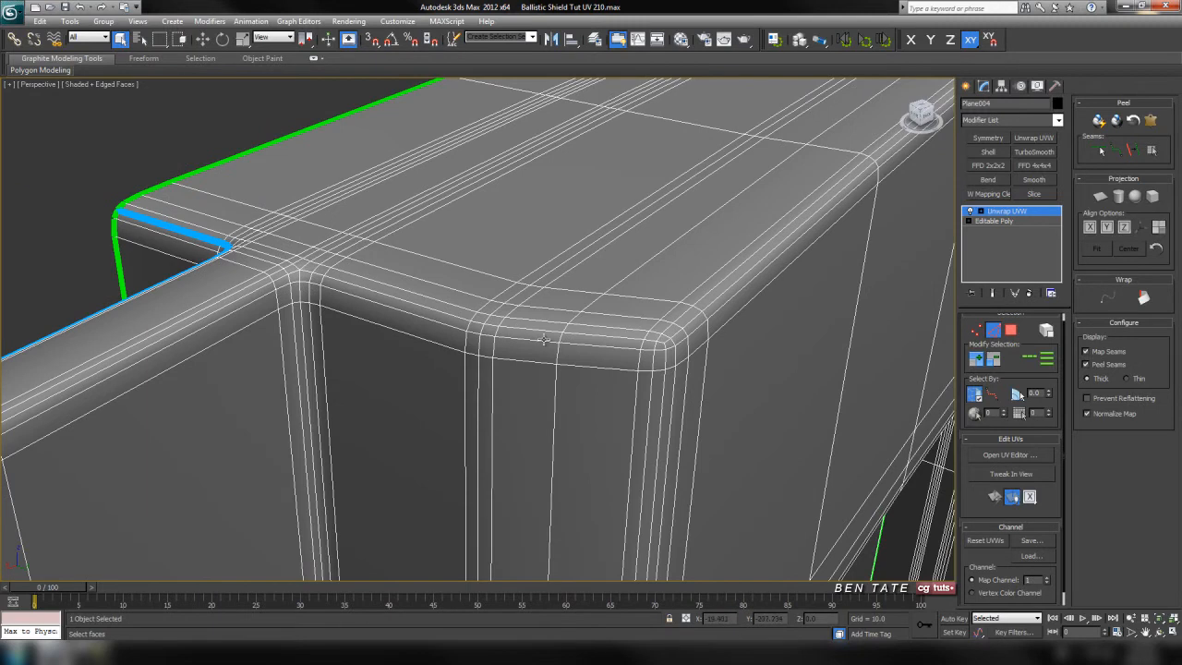
pyautogui.click(633, 338)
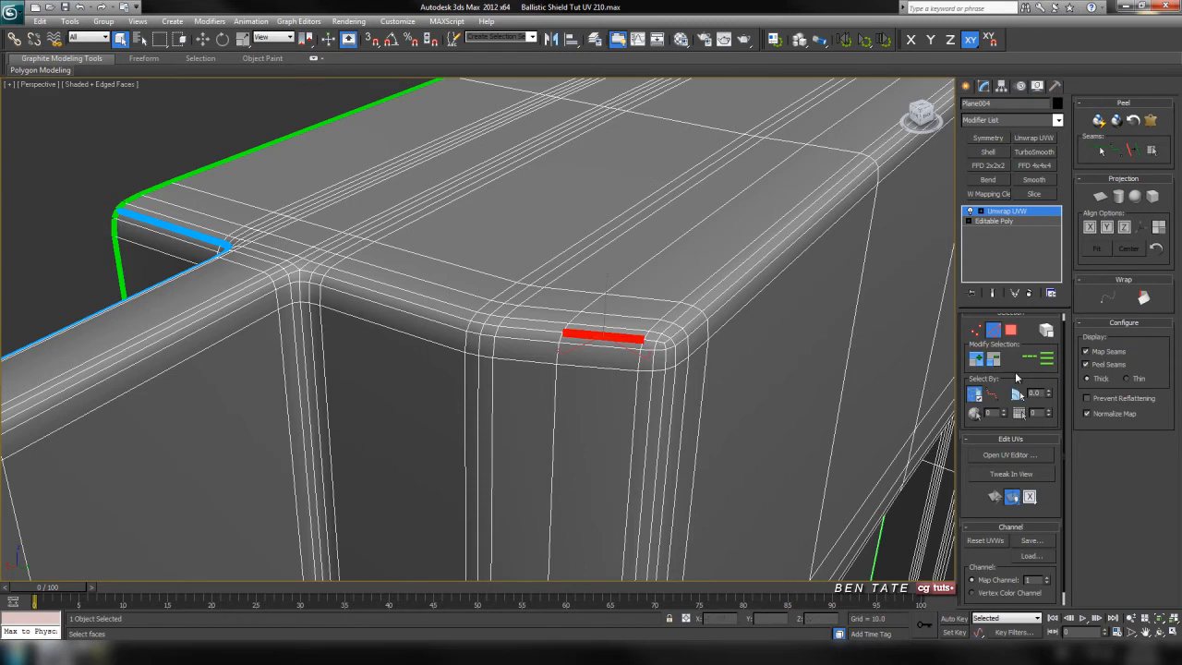
pyautogui.click(1029, 358)
# Step: Add the edges across the tab's upper base and the vertical inner corner to the selection, and convert all to peel seams
pyautogui.moveTo(633, 470); pyautogui.dragTo(741, 475, button='middle')
pyautogui.moveTo(613, 373); pyautogui.dragTo(607, 392, button='middle')
pyautogui.scroll(4, 554, 416)
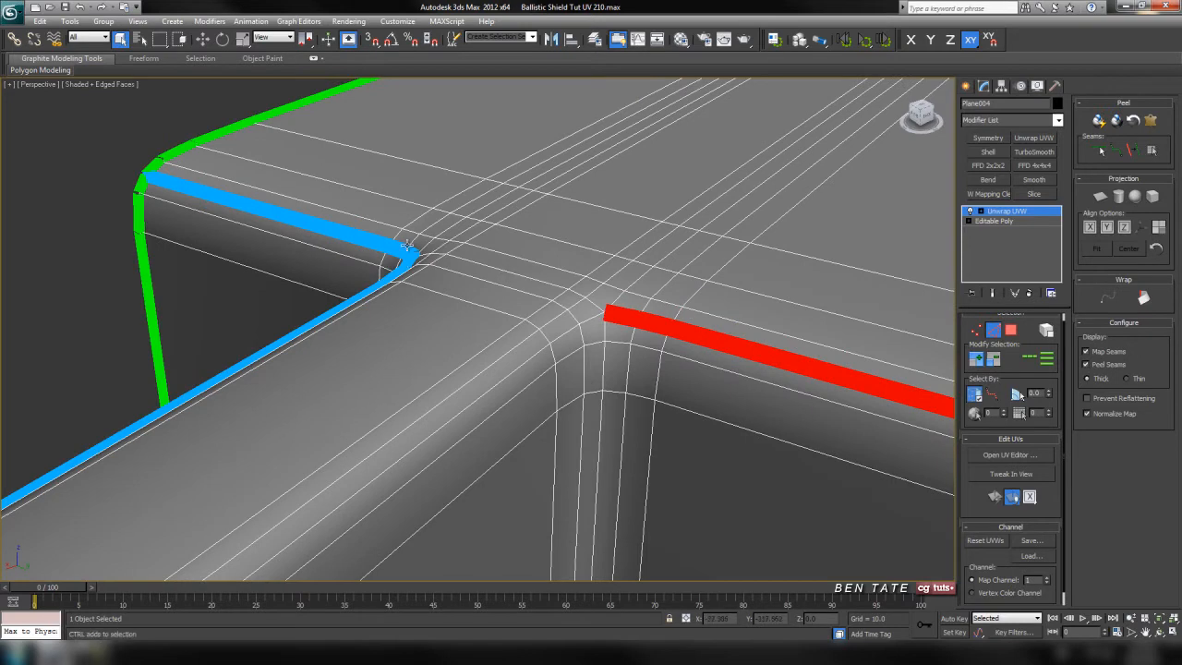
pyautogui.keyDown('ctrl'); pyautogui.click(533, 280); pyautogui.keyUp('ctrl')
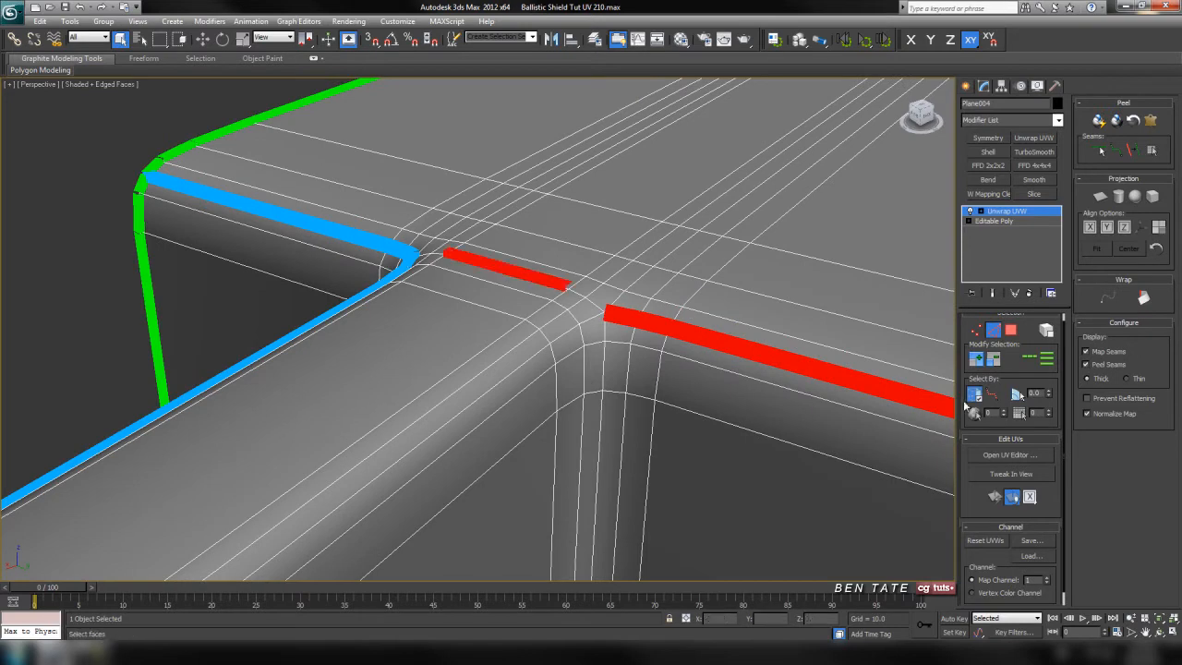
pyautogui.click(1028, 360)
pyautogui.keyDown('alt'); pyautogui.moveTo(610, 379); pyautogui.dragTo(473, 236, button='middle'); pyautogui.keyUp('alt')
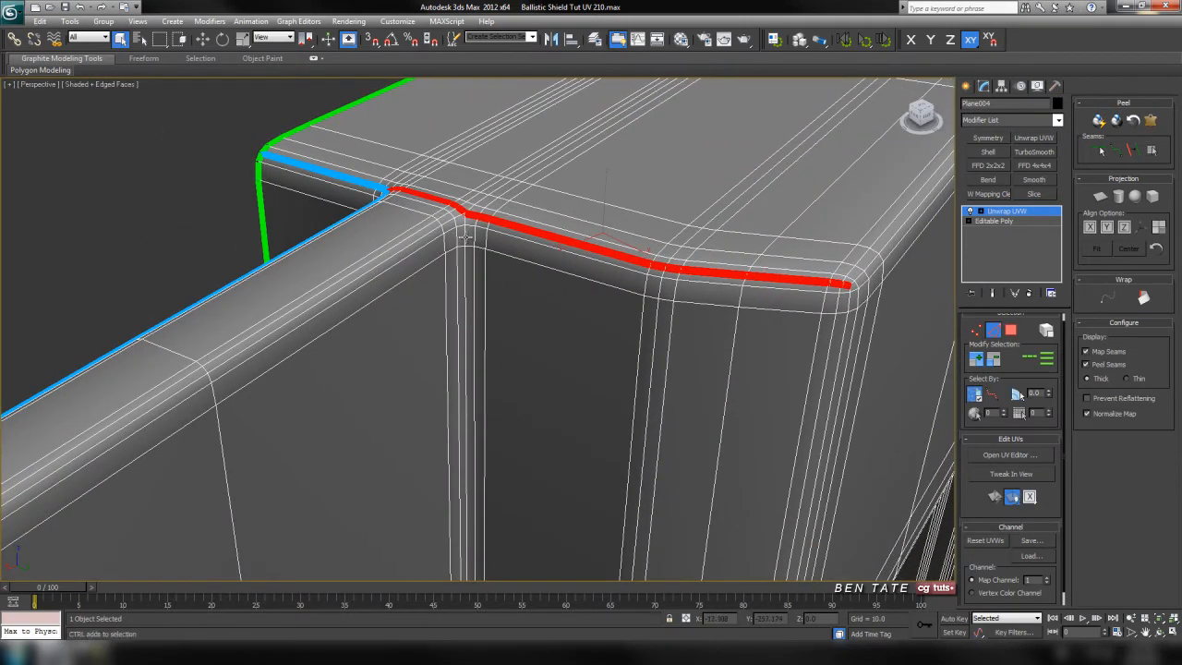
pyautogui.click(1028, 360)
pyautogui.keyDown('alt'); pyautogui.moveTo(784, 390); pyautogui.dragTo(784, 388, button='middle'); pyautogui.keyUp('alt')
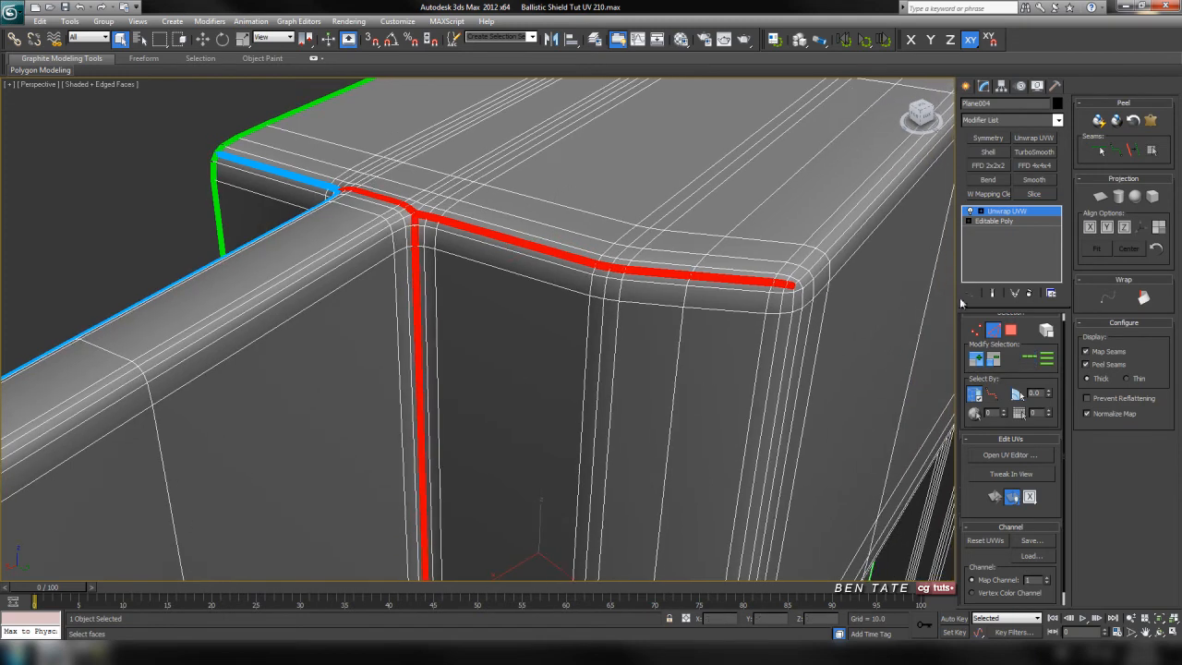
pyautogui.click(1133, 151)
# Step: Select the edges beneath the tab's base and along the outer block's underside, and convert them to peel seams
pyautogui.keyDown('alt'); pyautogui.moveTo(638, 398); pyautogui.dragTo(571, 364, button='middle'); pyautogui.keyUp('alt')
pyautogui.click(457, 370)
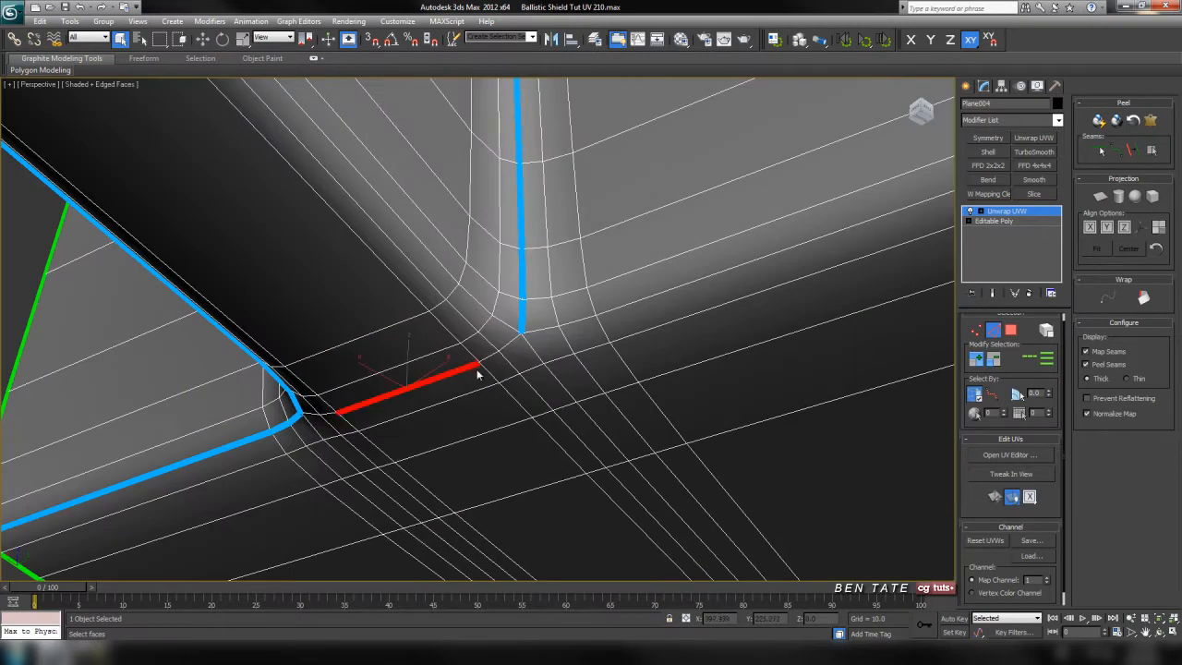
pyautogui.keyDown('ctrl'); pyautogui.click(574, 319); pyautogui.keyUp('ctrl')
pyautogui.click(1025, 365)
pyautogui.click(1131, 149)
pyautogui.moveTo(768, 314)
pyautogui.mouseDown(button='middle')
pyautogui.moveTo(702, 327)
pyautogui.moveTo(653, 387)
pyautogui.moveTo(654, 353)
pyautogui.moveTo(653, 386)
pyautogui.mouseUp(button='middle')
pyautogui.scroll(-6, 702, 328)
pyautogui.press('F4')
pyautogui.scroll(3, 646, 371)
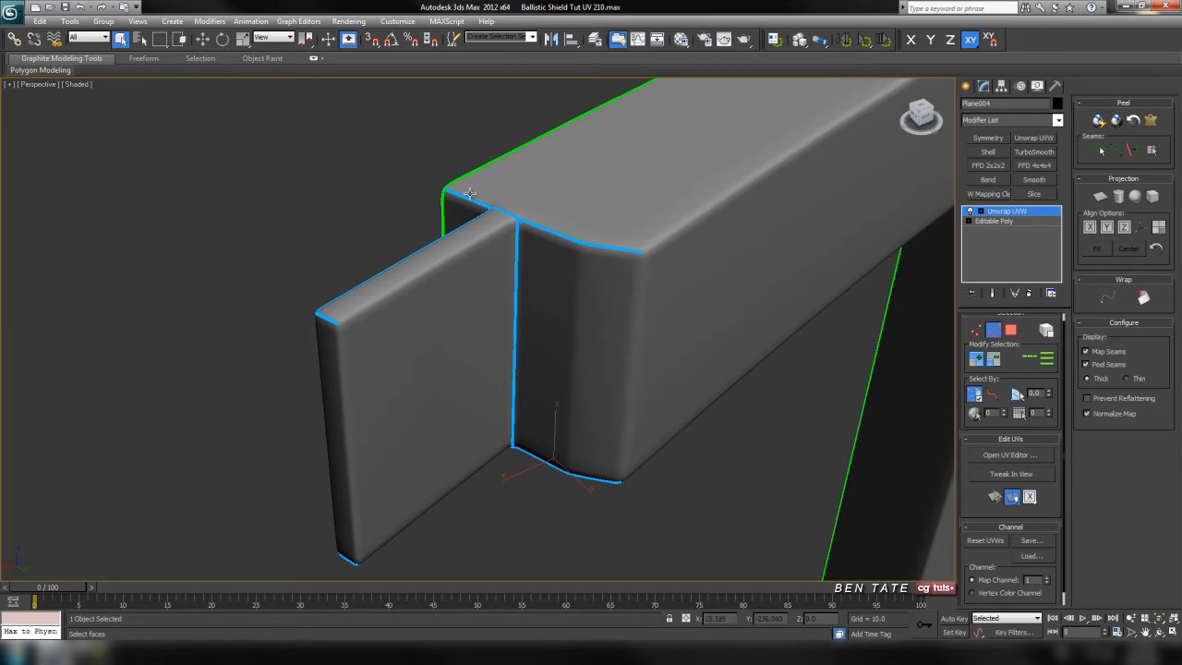
# Step: Select the upper edge loop around the outer side of the next rail end block
pyautogui.keyDown('alt'); pyautogui.moveTo(583, 367); pyautogui.dragTo(605, 294, button='middle'); pyautogui.keyUp('alt')
pyautogui.keyDown('alt'); pyautogui.moveTo(739, 330); pyautogui.dragTo(575, 362, button='middle'); pyautogui.keyUp('alt')
pyautogui.press('F4')
pyautogui.moveTo(601, 481)
pyautogui.keyDown('alt'); pyautogui.mouseDown(button='middle')
pyautogui.moveTo(599, 438)
pyautogui.moveTo(651, 236)
pyautogui.moveTo(543, 336)
pyautogui.mouseUp(button='middle'); pyautogui.keyUp('alt')
pyautogui.scroll(5, 606, 260)
pyautogui.press('z')
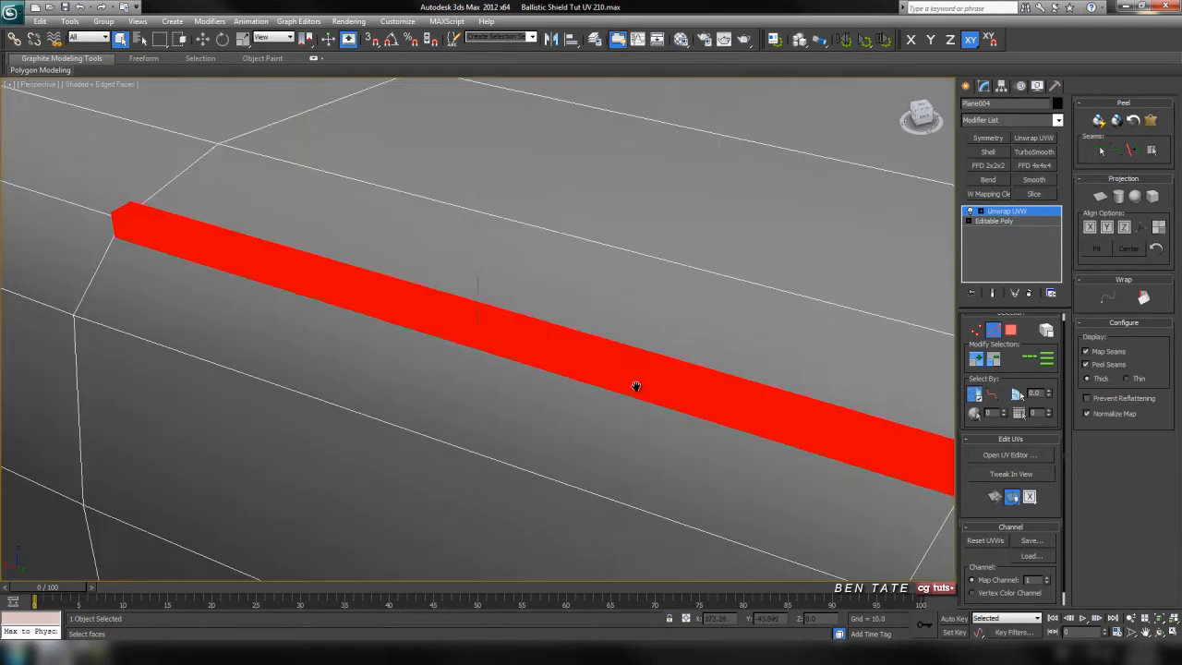
pyautogui.scroll(-6, 622, 360)
pyautogui.moveTo(623, 359); pyautogui.dragTo(702, 308, button='middle')
pyautogui.moveTo(657, 388); pyautogui.dragTo(736, 435, button='middle')
pyautogui.click(1029, 358)
# Step: Add the edge loops across this tab's upper base and down its vertical corner to the selection
pyautogui.keyDown('alt'); pyautogui.moveTo(472, 358); pyautogui.dragTo(865, 449, button='middle'); pyautogui.keyUp('alt')
pyautogui.scroll(3, 866, 449)
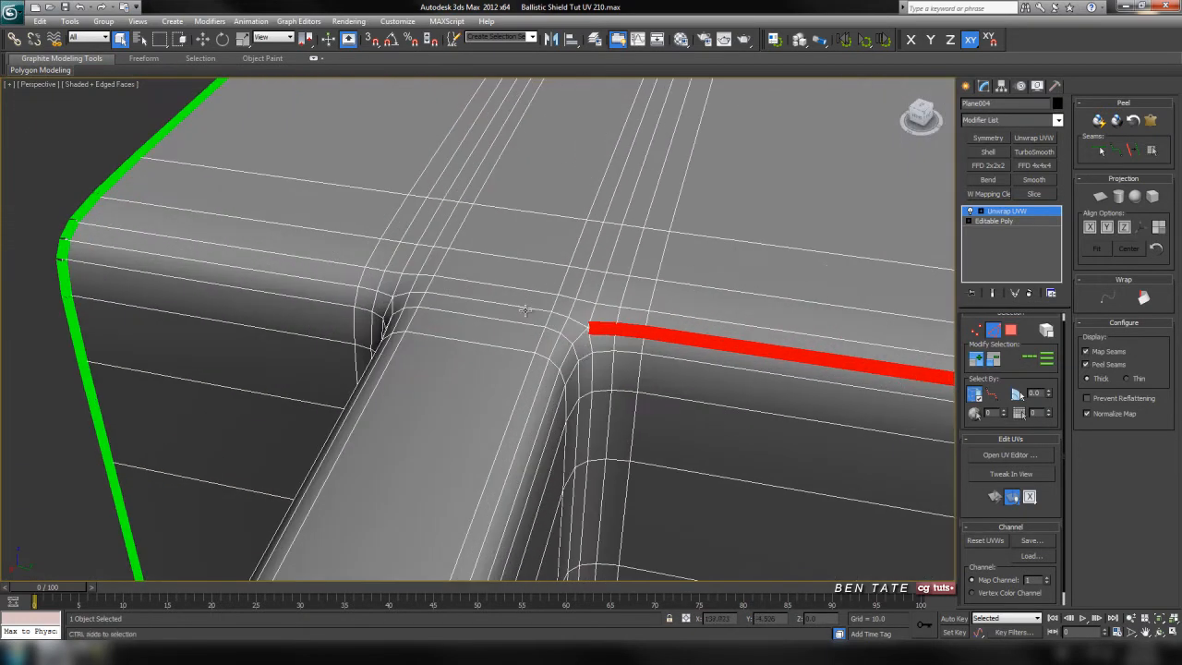
pyautogui.keyDown('ctrl'); pyautogui.click(532, 319); pyautogui.keyUp('ctrl')
pyautogui.keyDown('ctrl'); pyautogui.click(595, 369); pyautogui.keyUp('ctrl')
pyautogui.click(1029, 359)
# Step: Add the lower edge loops beneath this tab's base and along the outer block's underside to the selection
pyautogui.scroll(-5, 758, 456)
pyautogui.moveTo(681, 483); pyautogui.dragTo(582, 304, button='middle')
pyautogui.scroll(5, 537, 366)
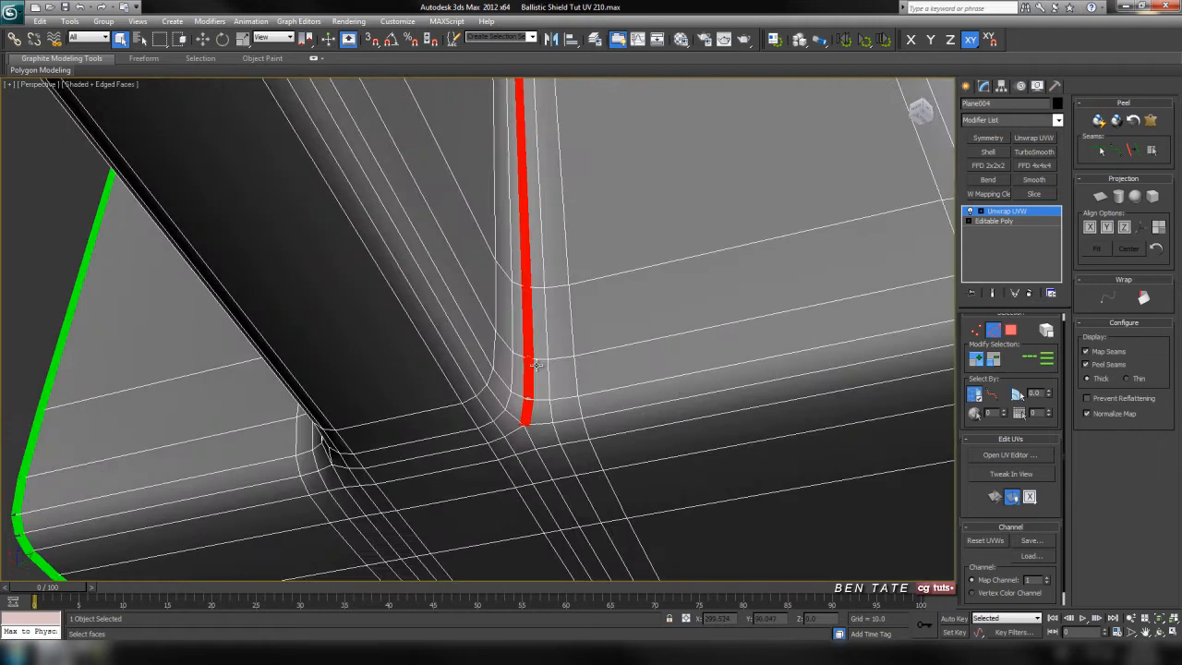
pyautogui.keyDown('ctrl'); pyautogui.click(469, 450); pyautogui.keyUp('ctrl')
pyautogui.keyDown('ctrl'); pyautogui.click(568, 422); pyautogui.keyUp('ctrl')
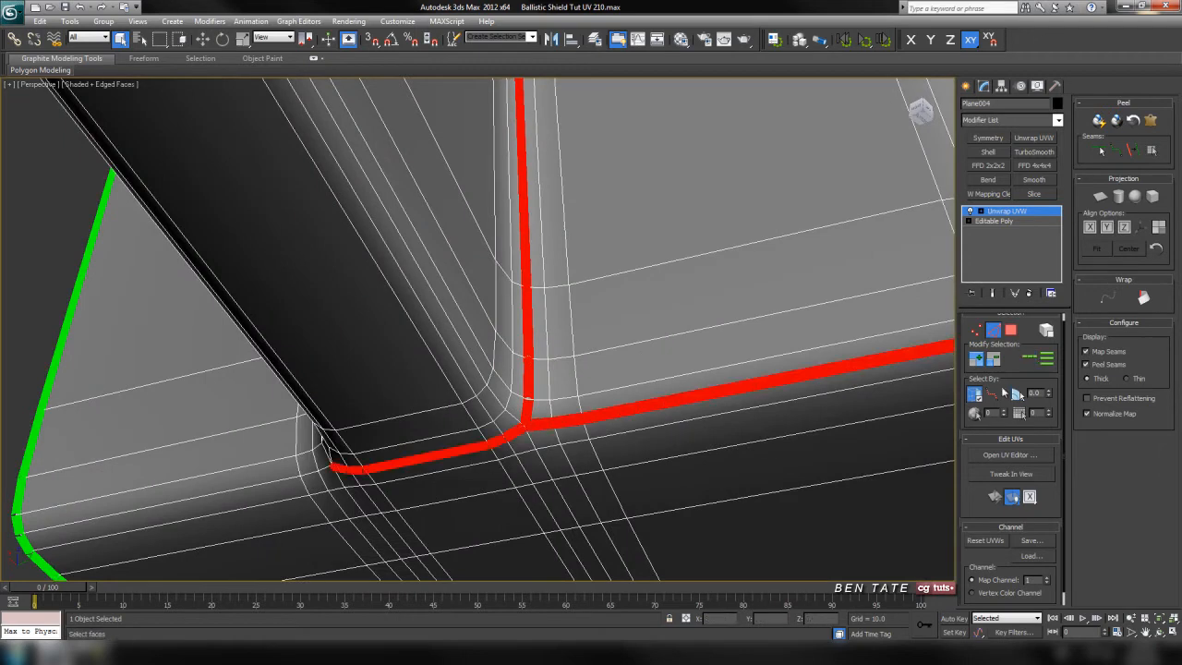
pyautogui.click(1036, 359)
# Step: Extend the selection along the block's lower edge between the tab and the green map seam
pyautogui.scroll(-4, 655, 416)
pyautogui.keyDown('alt'); pyautogui.moveTo(587, 415); pyautogui.dragTo(611, 408, button='middle'); pyautogui.keyUp('alt')
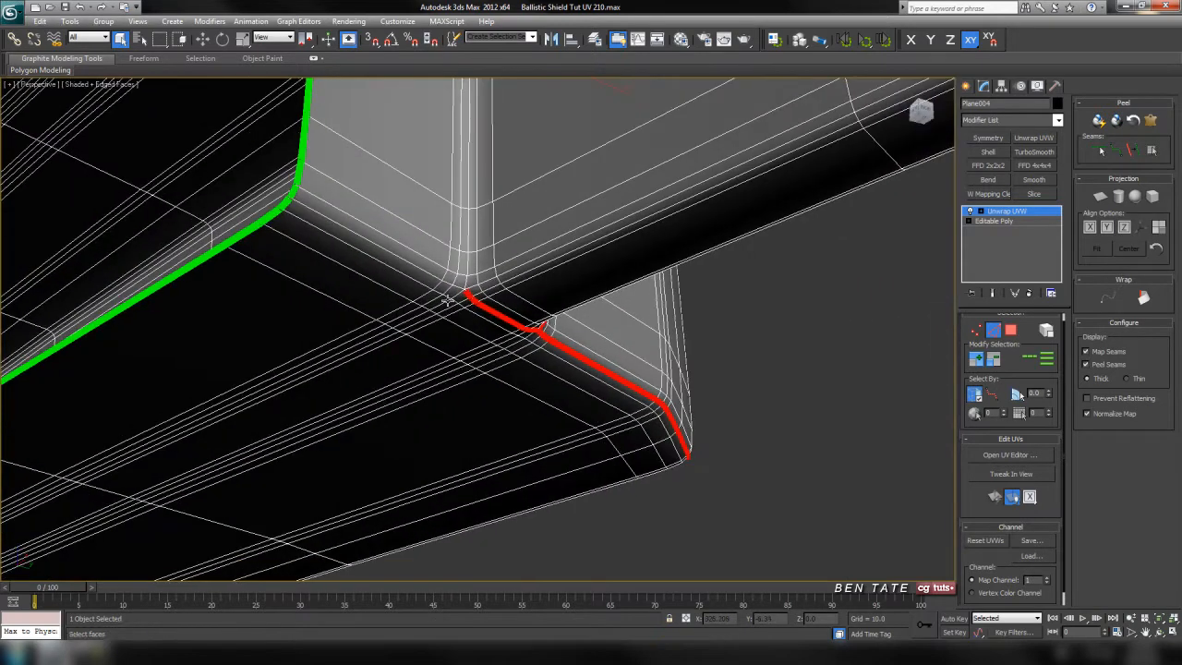
pyautogui.click(1036, 362)
pyautogui.keyDown('alt'); pyautogui.moveTo(586, 251); pyautogui.dragTo(829, 317, button='middle'); pyautogui.keyUp('alt')
# Step: Add the block's upper edge between the tab and the green map seam to the selection
pyautogui.scroll(-5, 578, 296)
pyautogui.scroll(5, 578, 296)
pyautogui.scroll(-5, 658, 331)
pyautogui.scroll(5, 566, 321)
pyautogui.keyDown('alt'); pyautogui.moveTo(566, 321); pyautogui.dragTo(606, 346, button='middle'); pyautogui.keyUp('alt')
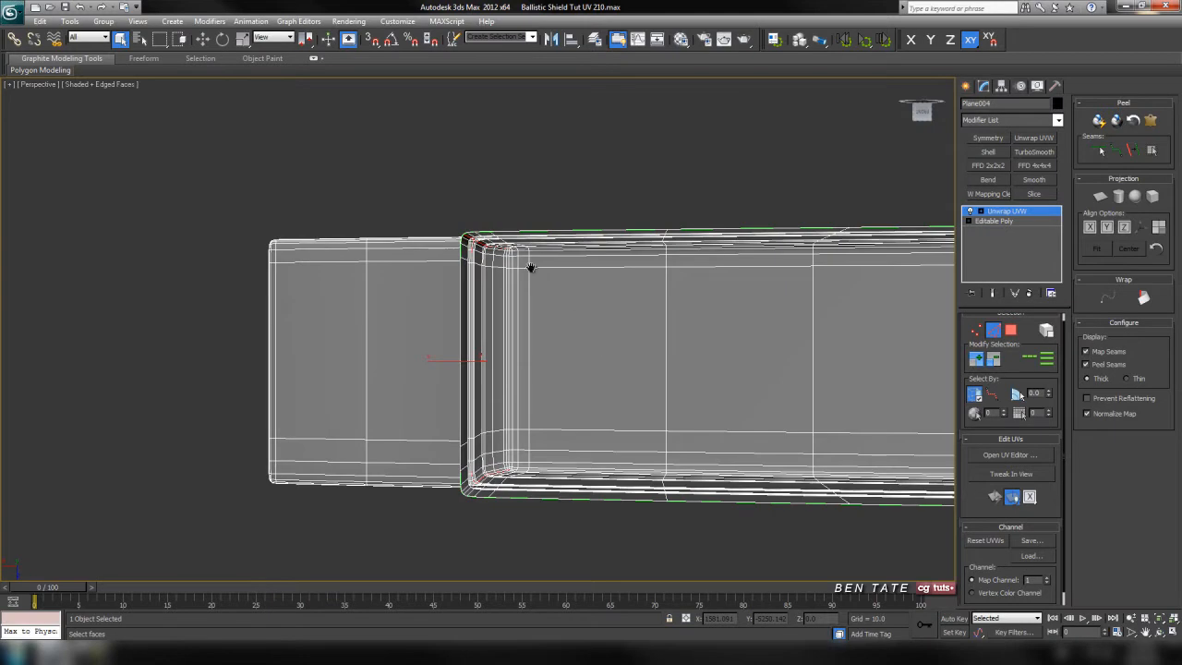
pyautogui.keyDown('alt'); pyautogui.moveTo(574, 301); pyautogui.dragTo(560, 413, button='middle'); pyautogui.keyUp('alt')
pyautogui.scroll(-5, 561, 413)
pyautogui.keyDown('alt'); pyautogui.moveTo(547, 344); pyautogui.dragTo(564, 431, button='middle'); pyautogui.keyUp('alt')
pyautogui.scroll(5, 555, 379)
pyautogui.scroll(-3, 564, 430)
pyautogui.moveTo(524, 368); pyautogui.dragTo(552, 389, button='middle')
pyautogui.click(484, 331)
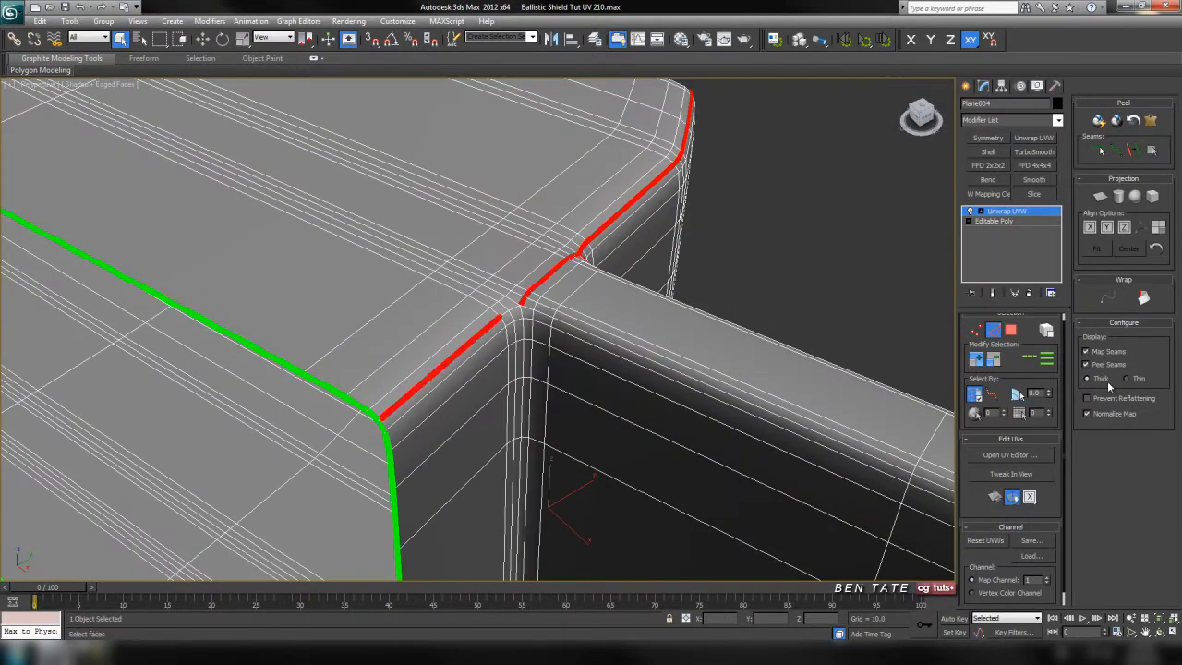
pyautogui.scroll(-6, 719, 346)
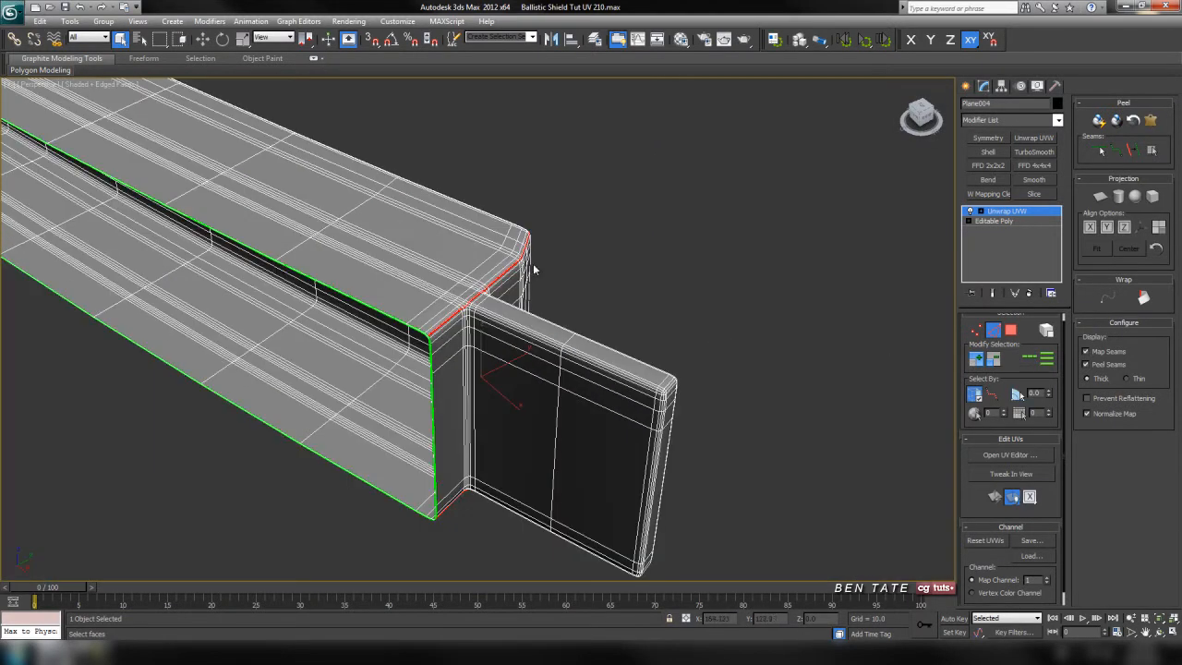
# Step: Convert the selected edges around the rail end block and tab base to peel seams
pyautogui.click(1133, 153)
pyautogui.press('F4')
pyautogui.moveTo(635, 383)
pyautogui.keyDown('alt'); pyautogui.mouseDown(button='middle')
pyautogui.moveTo(518, 382)
pyautogui.moveTo(579, 305)
pyautogui.moveTo(630, 368)
pyautogui.mouseUp(button='middle'); pyautogui.keyUp('alt')
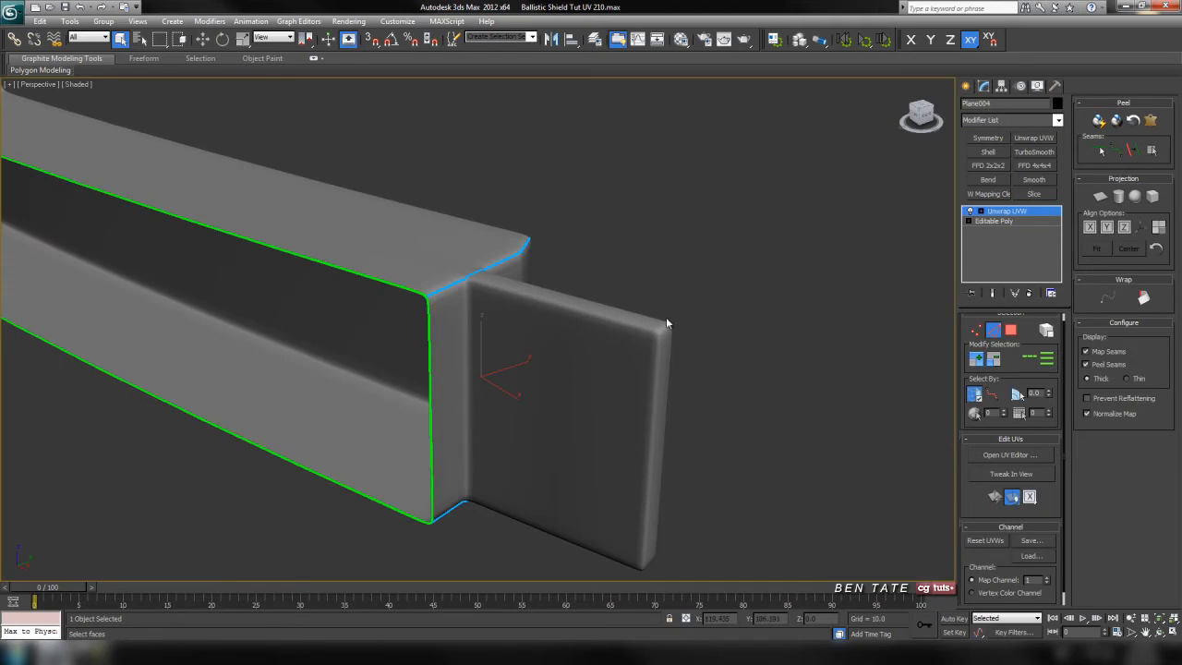
# Step: Select the edge loop along the tab's upper edge and around its outer end, and convert it to peel seams
pyautogui.press('F4')
pyautogui.scroll(4, 613, 397)
pyautogui.scroll(2, 472, 394)
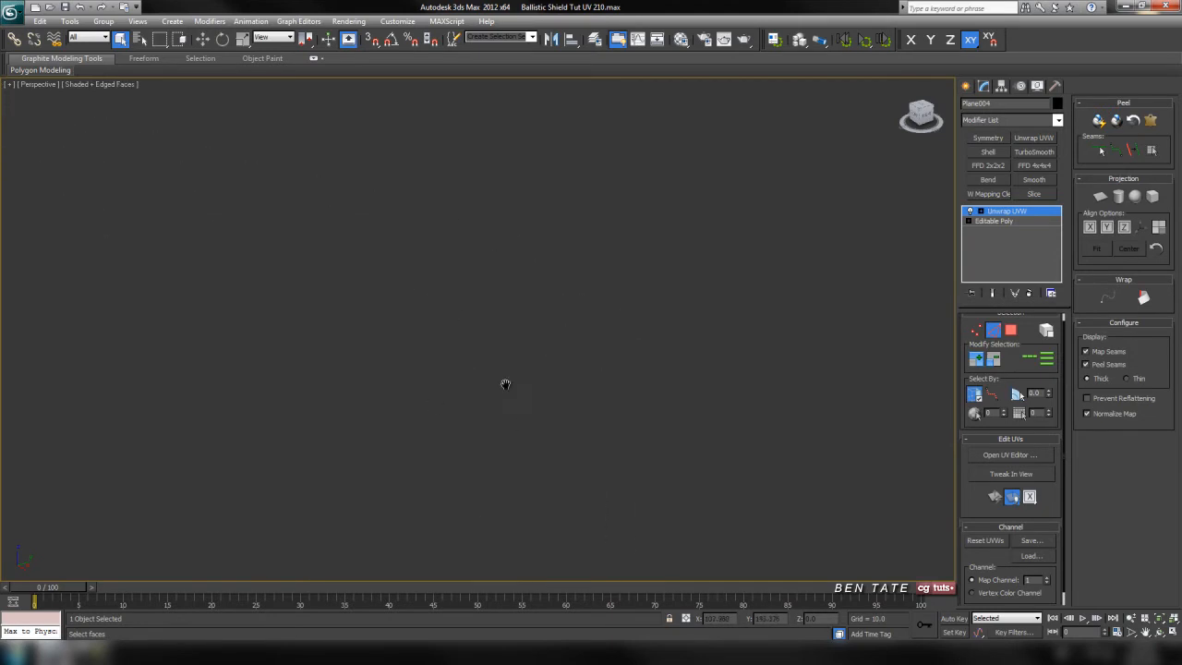
pyautogui.scroll(-5, 517, 386)
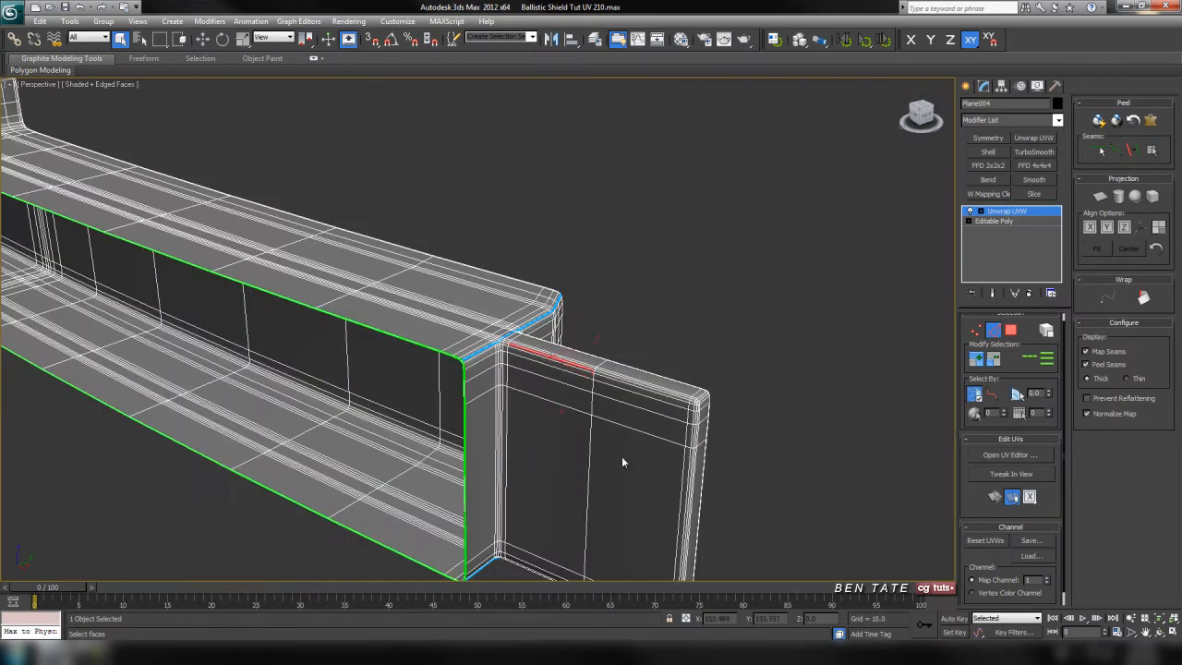
pyautogui.scroll(4, 622, 456)
pyautogui.scroll(-3, 353, 300)
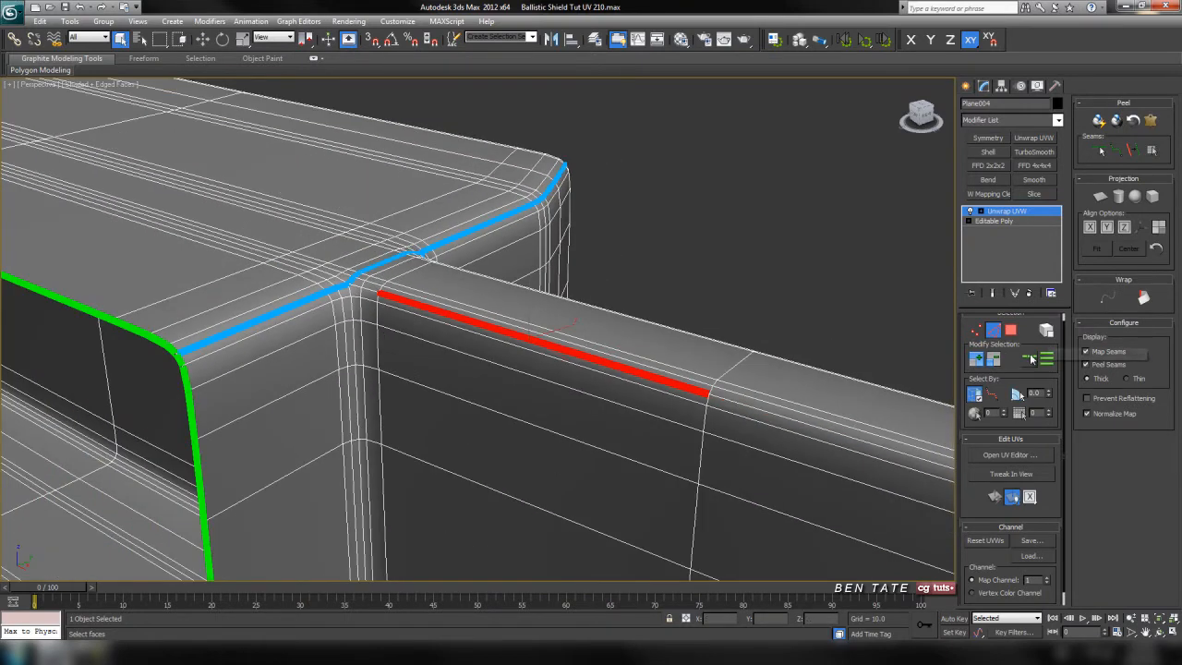
pyautogui.moveTo(770, 423); pyautogui.dragTo(399, 306, button='middle')
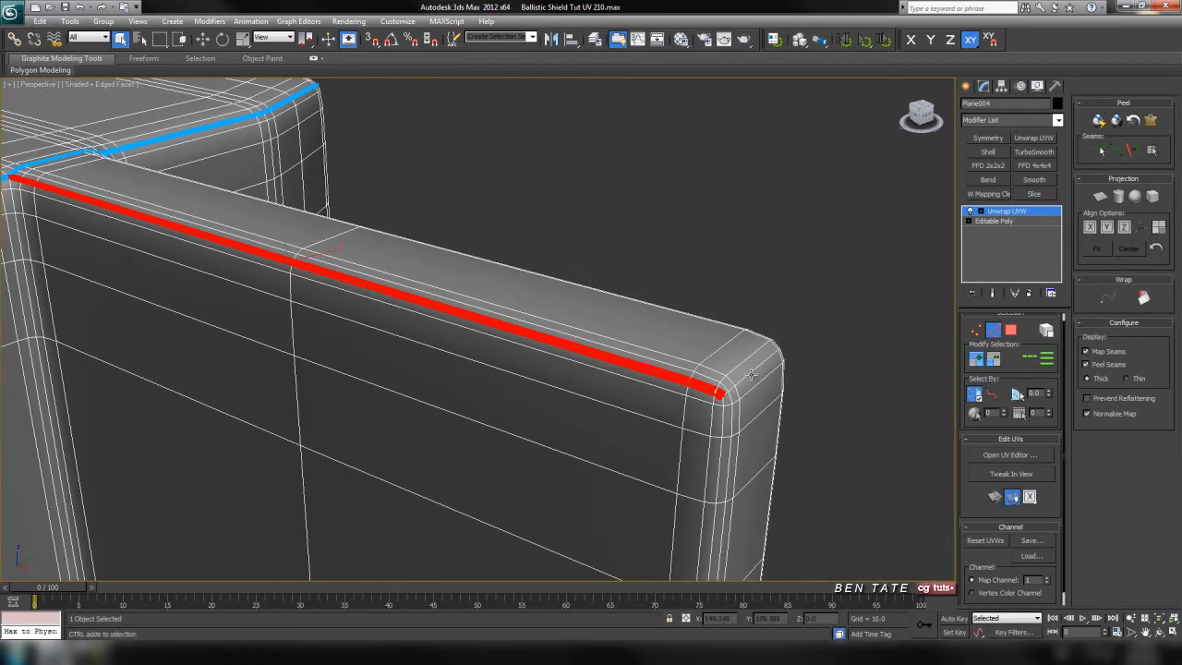
pyautogui.click(1134, 152)
# Step: Select the matching edge loop along the tab's lower edge and outer end, and convert it to peel seams
pyautogui.keyDown('alt'); pyautogui.moveTo(702, 333); pyautogui.dragTo(640, 212, button='middle'); pyautogui.keyUp('alt')
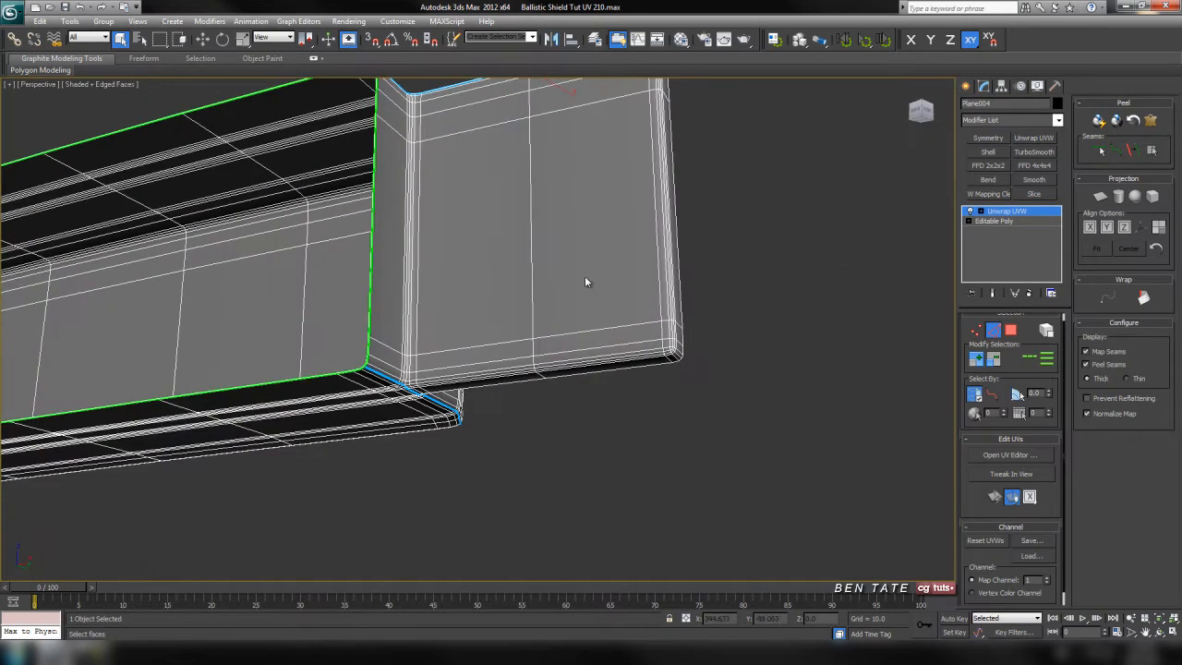
pyautogui.scroll(5, 446, 377)
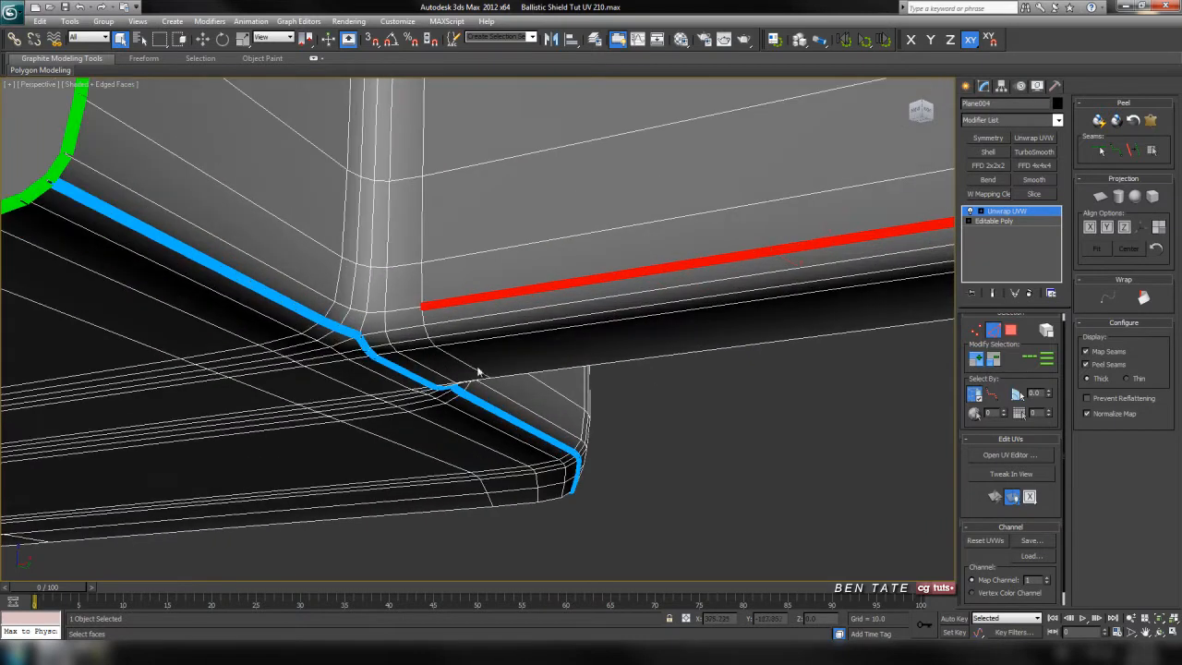
pyautogui.click(400, 330)
pyautogui.keyDown('alt'); pyautogui.moveTo(512, 361); pyautogui.dragTo(702, 365, button='middle'); pyautogui.keyUp('alt')
pyautogui.click(1030, 358)
pyautogui.moveTo(804, 358); pyautogui.dragTo(131, 362, button='middle')
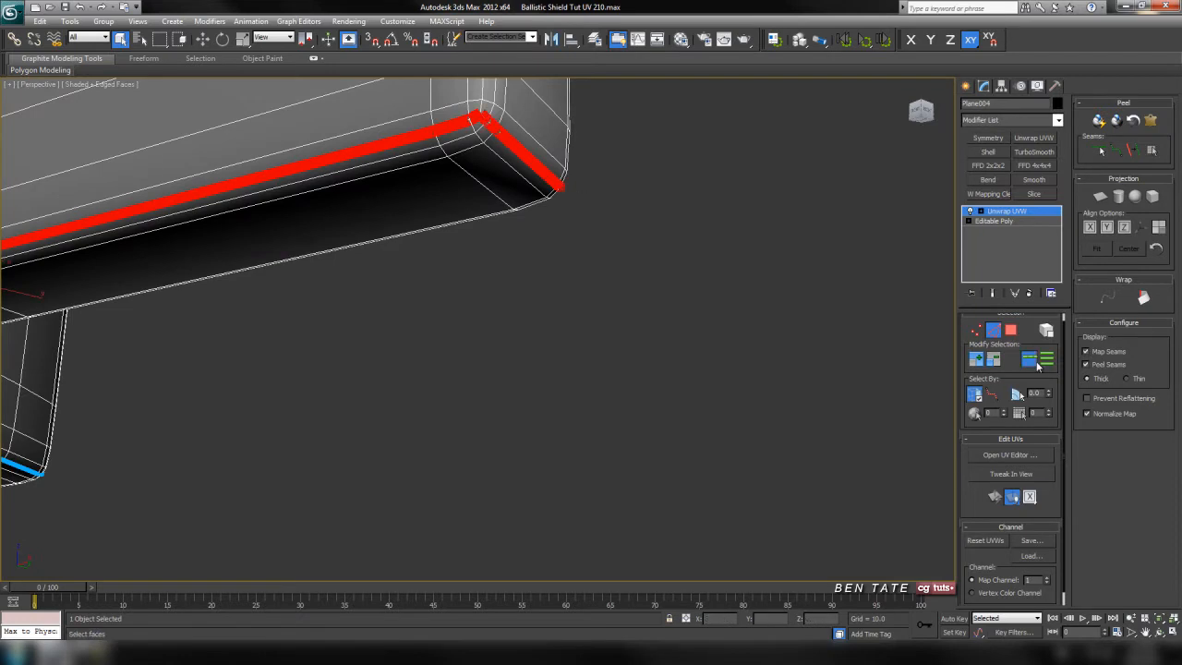
pyautogui.click(1131, 148)
# Step: Select the upper edges across the tab base and toward the green map seam on the block at the lower rail's opposite end
pyautogui.moveTo(717, 196); pyautogui.dragTo(716, 324, button='middle')
pyautogui.scroll(-5, 736, 311)
pyautogui.moveTo(587, 326)
pyautogui.keyDown('alt'); pyautogui.mouseDown(button='middle')
pyautogui.moveTo(531, 351)
pyautogui.moveTo(572, 330)
pyautogui.moveTo(596, 391)
pyautogui.moveTo(559, 394)
pyautogui.moveTo(565, 302)
pyautogui.moveTo(563, 378)
pyautogui.moveTo(573, 379)
pyautogui.moveTo(530, 453)
pyautogui.mouseUp(button='middle'); pyautogui.keyUp('alt')
pyautogui.press('F4')
pyautogui.scroll(-4, 573, 380)
pyautogui.scroll(-3, 546, 402)
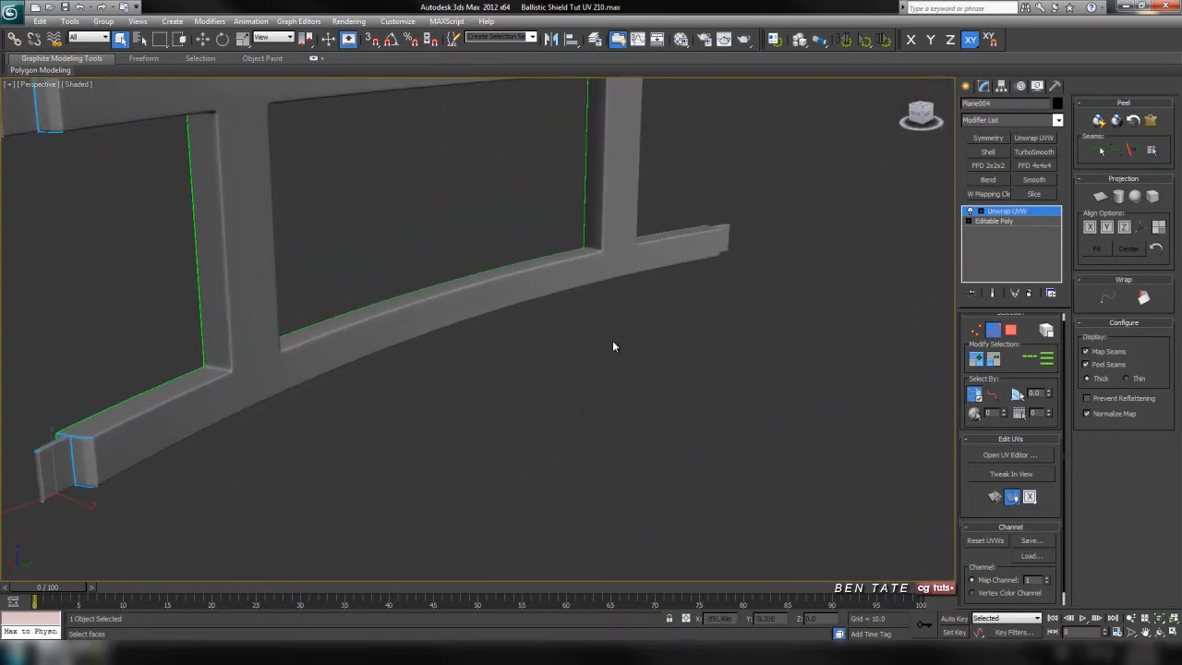
pyautogui.press('F4')
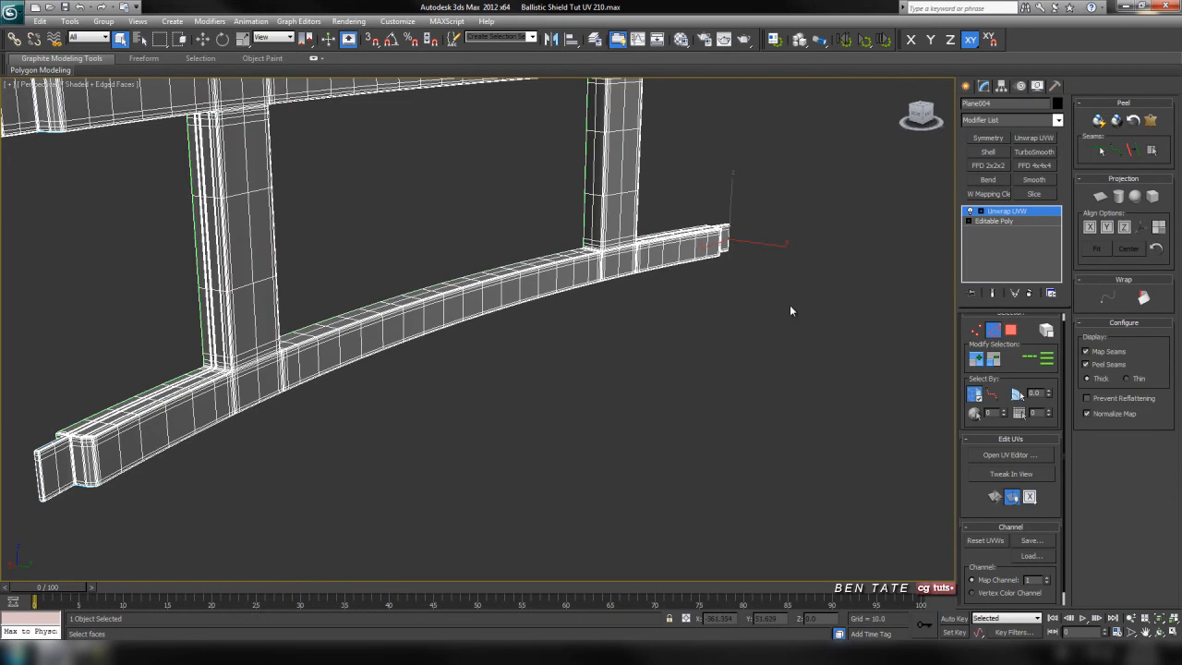
pyautogui.press('z')
pyautogui.keyDown('alt'); pyautogui.moveTo(787, 336); pyautogui.dragTo(449, 422, button='middle'); pyautogui.keyUp('alt')
pyautogui.scroll(6, 530, 340)
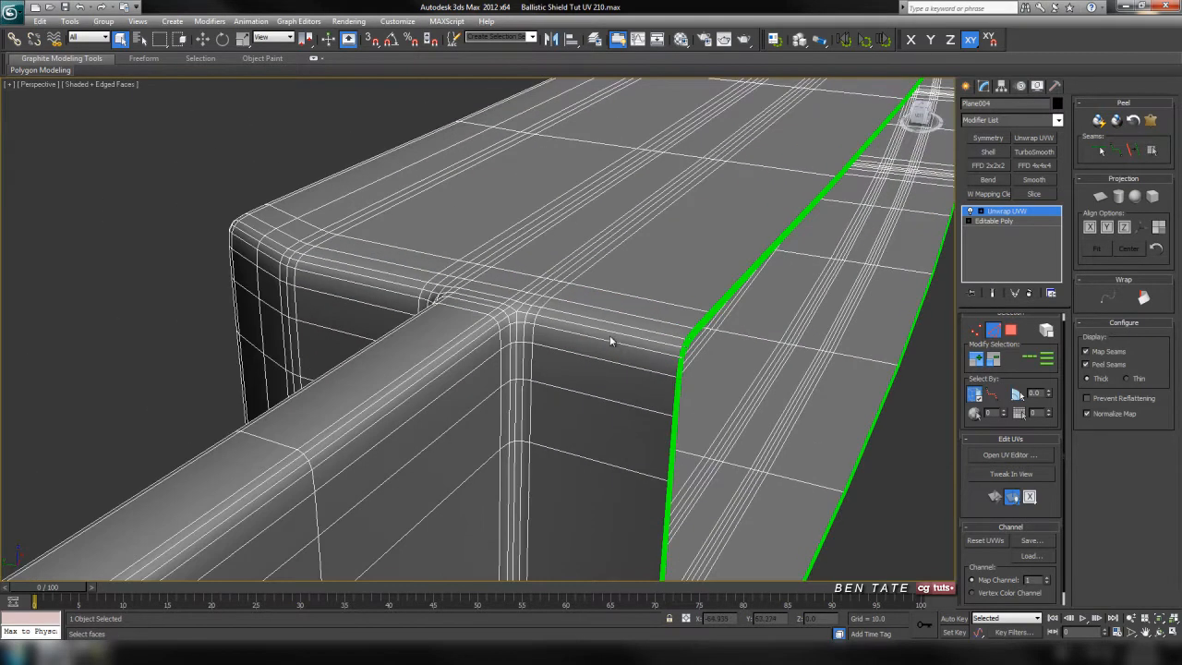
pyautogui.scroll(2, 611, 334)
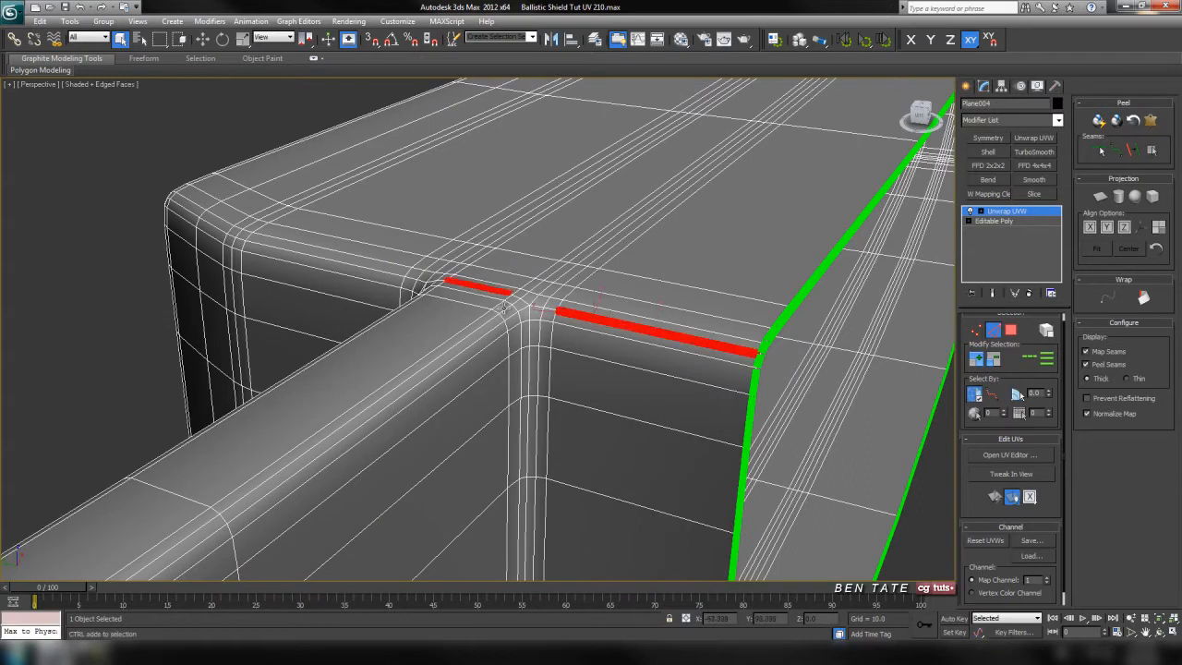
# Step: Add the vertical corner loop between the tab and the map seam and the block's underside edges to the selection
pyautogui.keyDown('alt'); pyautogui.moveTo(673, 432); pyautogui.dragTo(552, 443, button='middle'); pyautogui.keyUp('alt')
pyautogui.scroll(3, 552, 443)
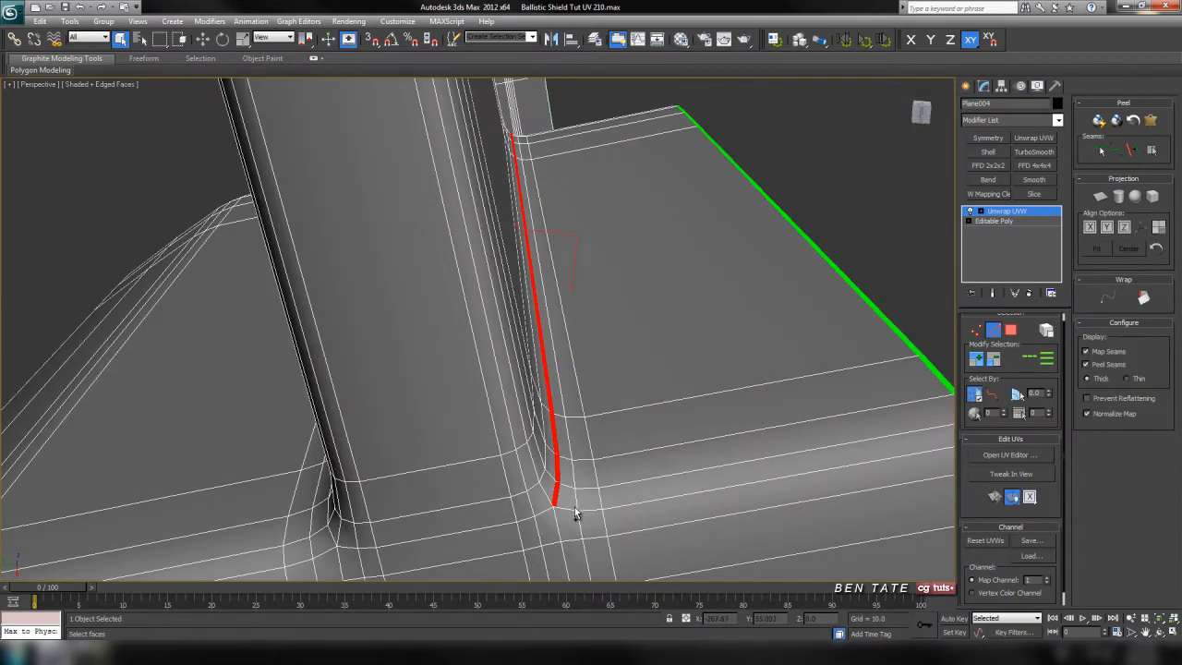
pyautogui.click(1034, 358)
pyautogui.keyDown('alt'); pyautogui.moveTo(383, 392); pyautogui.dragTo(683, 392, button='middle'); pyautogui.keyUp('alt')
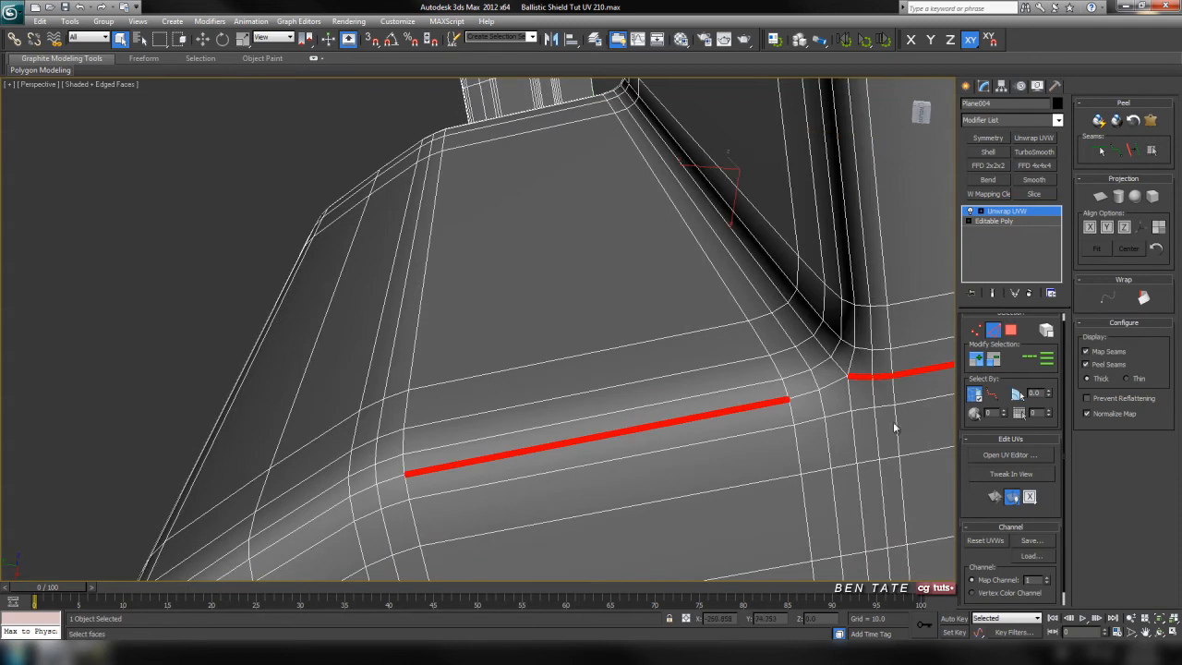
pyautogui.moveTo(795, 335); pyautogui.dragTo(656, 500, button='middle')
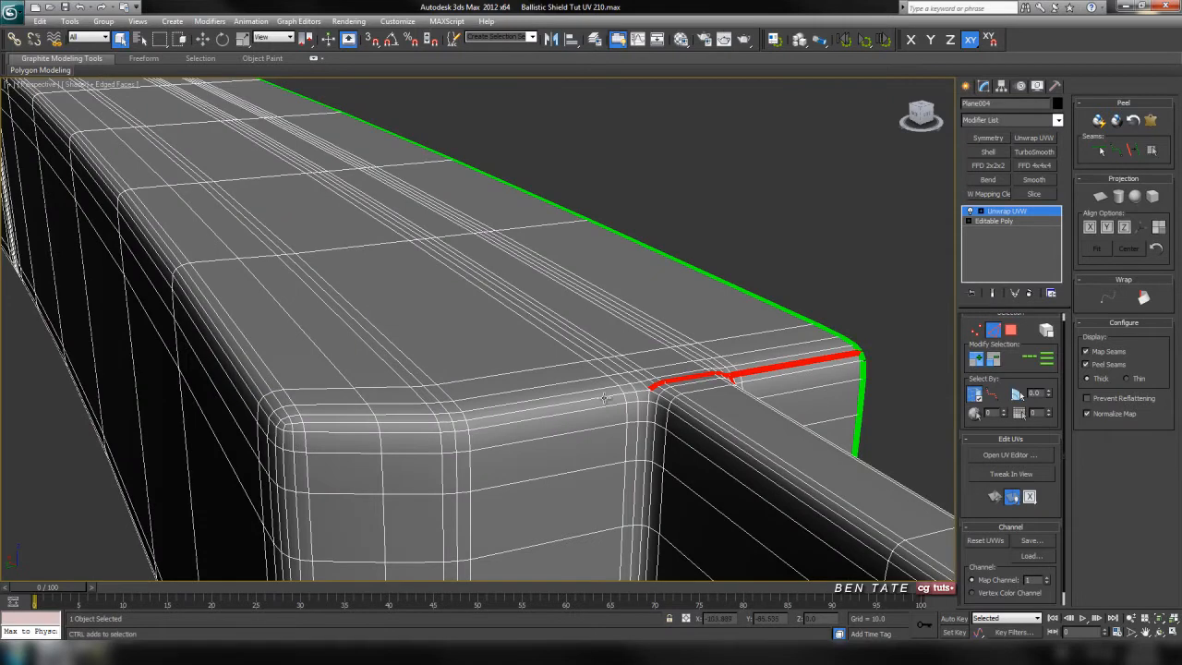
# Step: Extend the upper edge selection around the block's outer side, and deselect the vertical corner loop on the tab's map-seam side
pyautogui.moveTo(831, 414); pyautogui.dragTo(675, 323, button='middle')
pyautogui.scroll(-4, 802, 350)
pyautogui.scroll(5, 634, 361)
pyautogui.keyDown('alt'); pyautogui.moveTo(703, 436); pyautogui.dragTo(701, 497); pyautogui.keyUp('alt')
pyautogui.moveTo(698, 502)
pyautogui.mouseDown(button='middle')
pyautogui.moveTo(714, 382)
pyautogui.moveTo(706, 508)
pyautogui.mouseUp(button='middle')
pyautogui.keyDown('alt'); pyautogui.moveTo(674, 362); pyautogui.dragTo(699, 232, button='middle'); pyautogui.keyUp('alt')
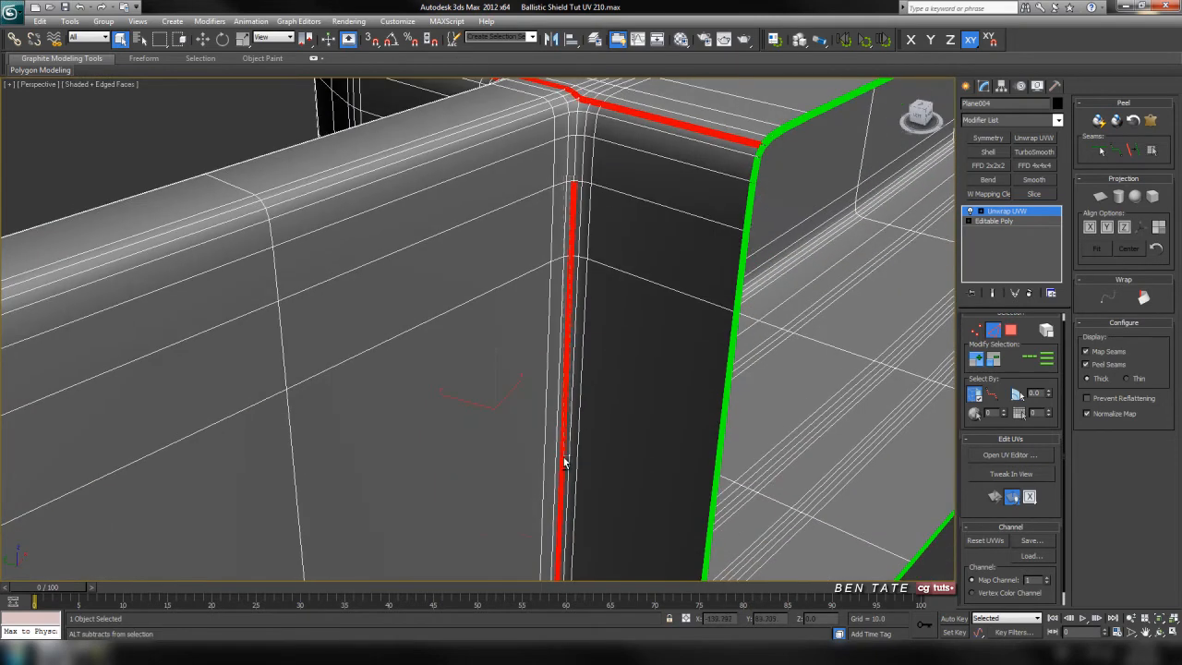
pyautogui.moveTo(611, 457); pyautogui.dragTo(634, 357, button='middle')
pyautogui.keyDown('alt'); pyautogui.moveTo(613, 215); pyautogui.dragTo(570, 210, button='middle'); pyautogui.keyUp('alt')
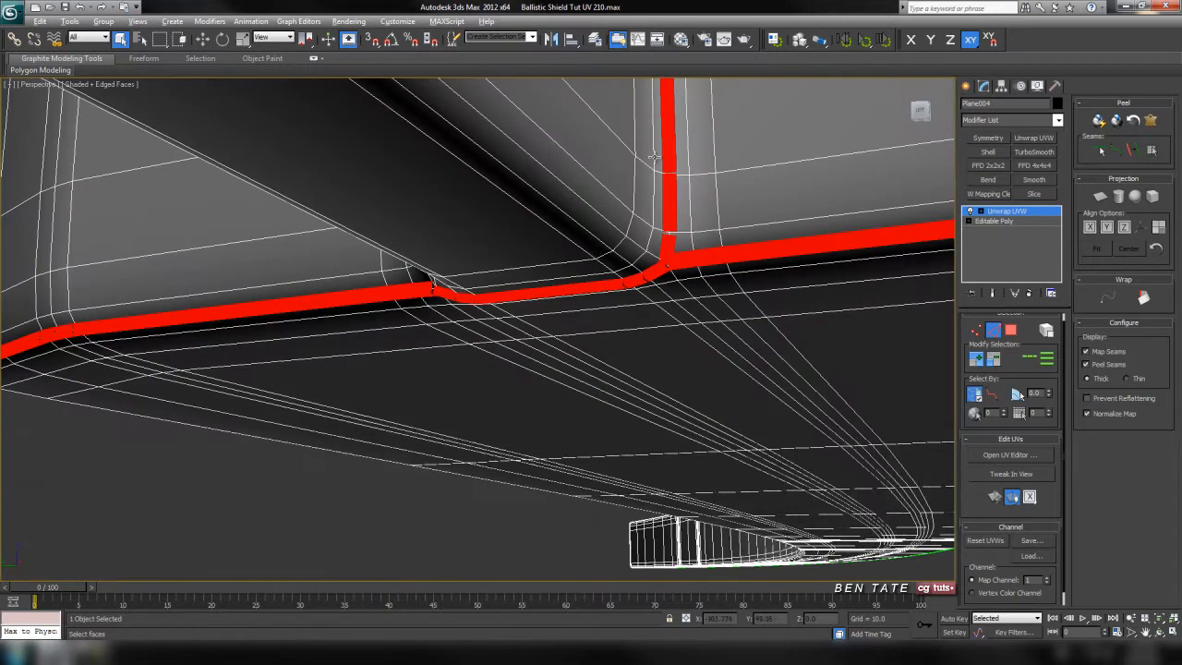
# Step: Add the vertical corner loop on the tab's outer side and convert the whole block selection to peel seams
pyautogui.keyDown('alt'); pyautogui.moveTo(688, 240); pyautogui.dragTo(657, 231, button='middle'); pyautogui.keyUp('alt')
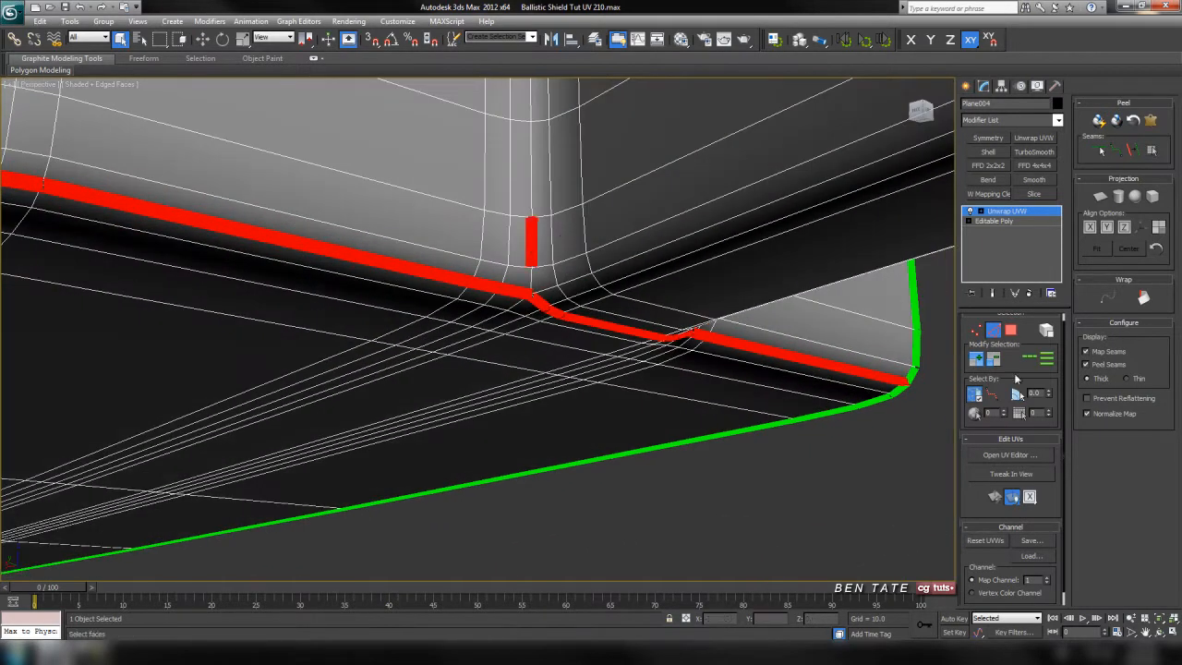
pyautogui.scroll(-5, 836, 353)
pyautogui.keyDown('alt'); pyautogui.moveTo(665, 283); pyautogui.dragTo(671, 404, button='middle'); pyautogui.keyUp('alt')
pyautogui.click(1134, 150)
pyautogui.press('F4')
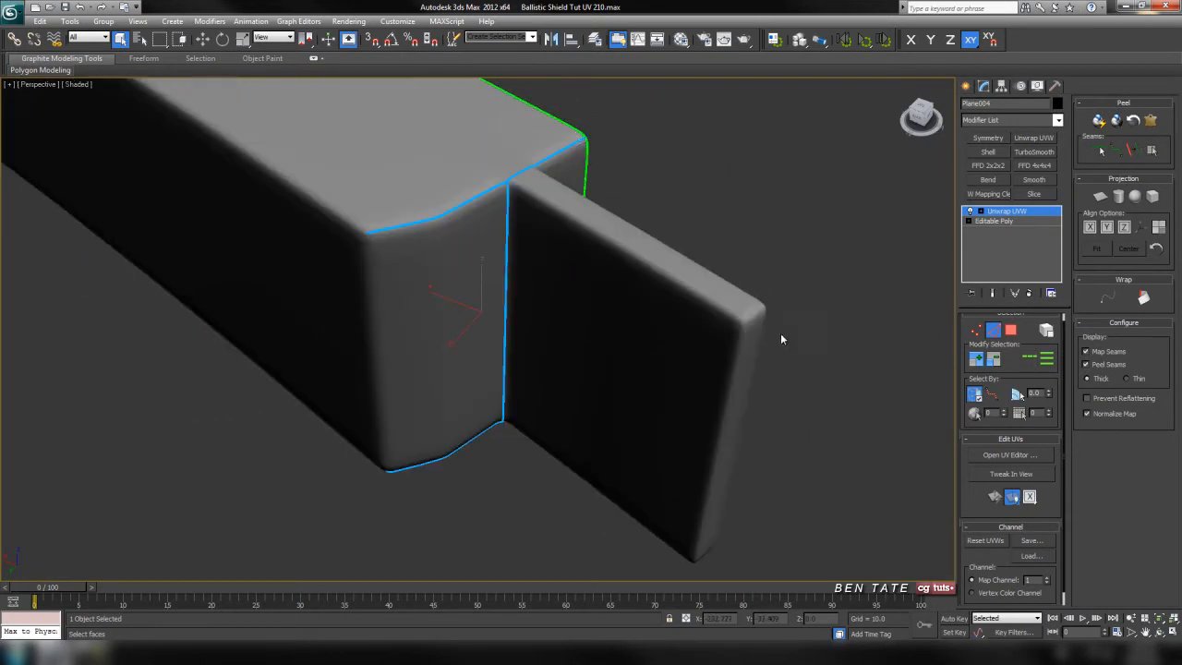
# Step: Convert the loop along this tab's upper edge and around its outer end to peel seams
pyautogui.moveTo(688, 340)
pyautogui.keyDown('alt'); pyautogui.mouseDown(button='middle')
pyautogui.moveTo(708, 332)
pyautogui.moveTo(684, 227)
pyautogui.moveTo(604, 251)
pyautogui.moveTo(572, 326)
pyautogui.moveTo(623, 308)
pyautogui.moveTo(586, 364)
pyautogui.mouseUp(button='middle'); pyautogui.keyUp('alt')
pyautogui.press('F4')
pyautogui.scroll(4, 655, 403)
pyautogui.scroll(3, 525, 395)
pyautogui.moveTo(525, 395); pyautogui.dragTo(721, 334, button='middle')
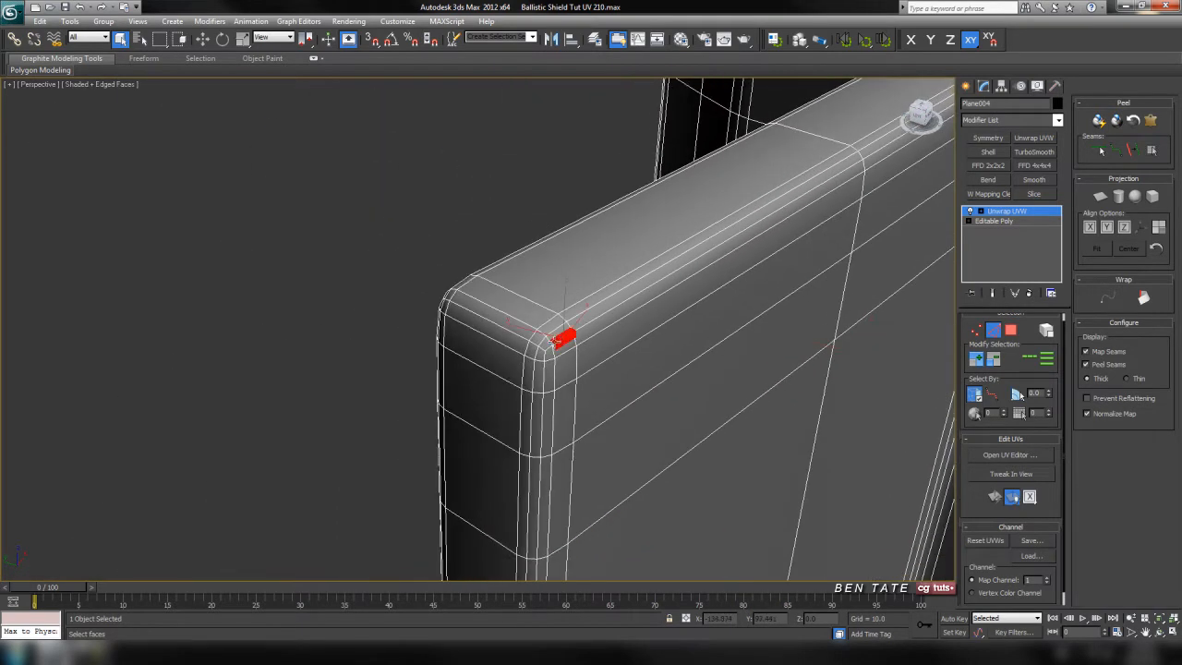
pyautogui.click(1033, 358)
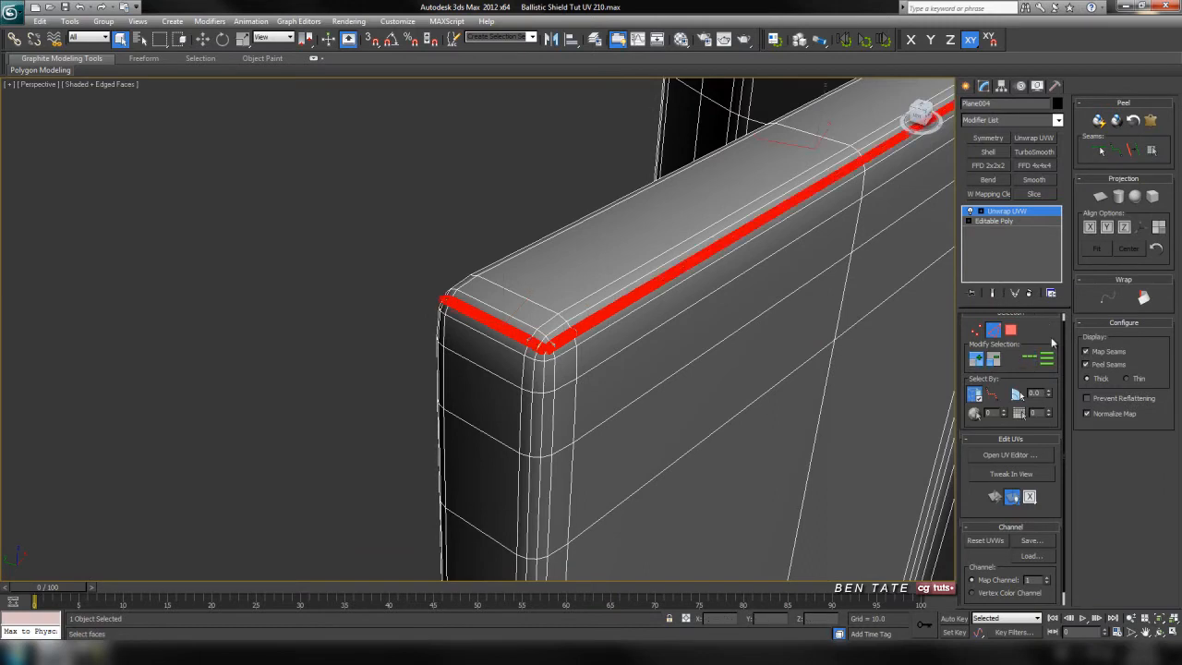
pyautogui.click(1140, 150)
# Step: Convert the loop along this tab's lower edge and around its outer end to peel seams
pyautogui.keyDown('alt'); pyautogui.moveTo(786, 430); pyautogui.dragTo(652, 370, button='middle'); pyautogui.keyUp('alt')
pyautogui.scroll(5, 652, 371)
pyautogui.moveTo(582, 464); pyautogui.dragTo(576, 356, button='middle')
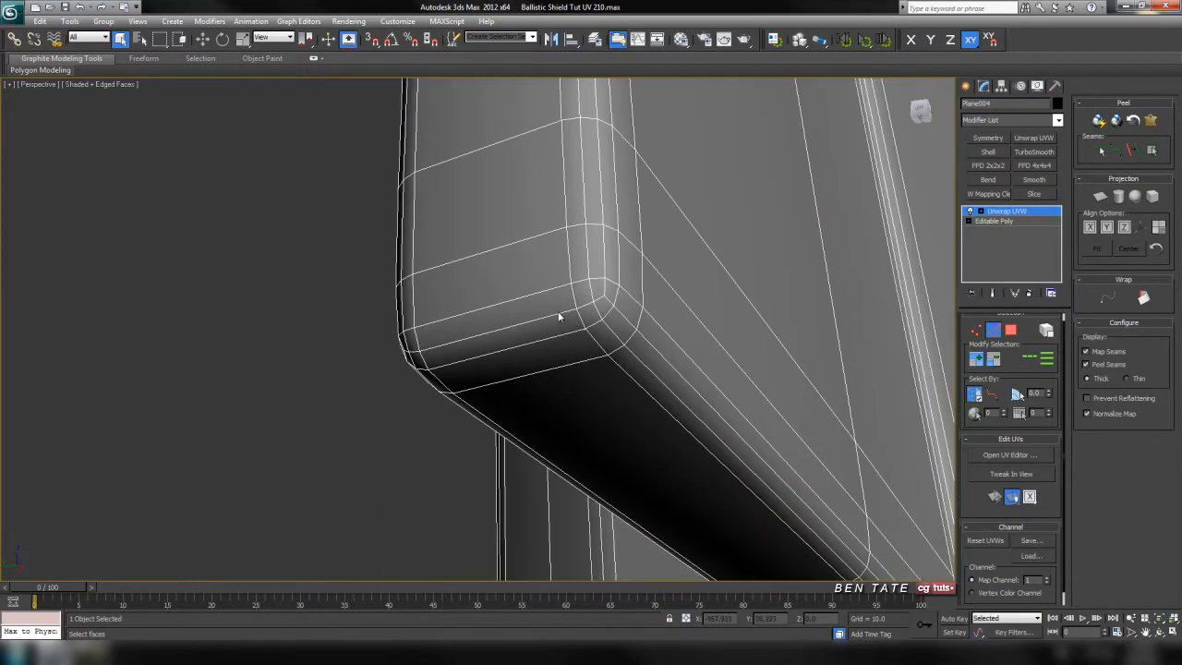
pyautogui.click(1033, 359)
pyautogui.click(1140, 150)
# Step: Select the upper edge at the outer corner of the unseamed block on the upper rail's end
pyautogui.moveTo(728, 290)
pyautogui.keyDown('alt'); pyautogui.mouseDown(button='middle')
pyautogui.moveTo(644, 299)
pyautogui.moveTo(658, 369)
pyautogui.moveTo(739, 368)
pyautogui.mouseUp(button='middle'); pyautogui.keyUp('alt')
pyautogui.press('F4')
pyautogui.scroll(-6, 666, 288)
pyautogui.moveTo(666, 288)
pyautogui.mouseDown(button='middle')
pyautogui.moveTo(605, 418)
pyautogui.moveTo(585, 388)
pyautogui.mouseUp(button='middle')
pyautogui.scroll(2, 606, 418)
pyautogui.press('F4')
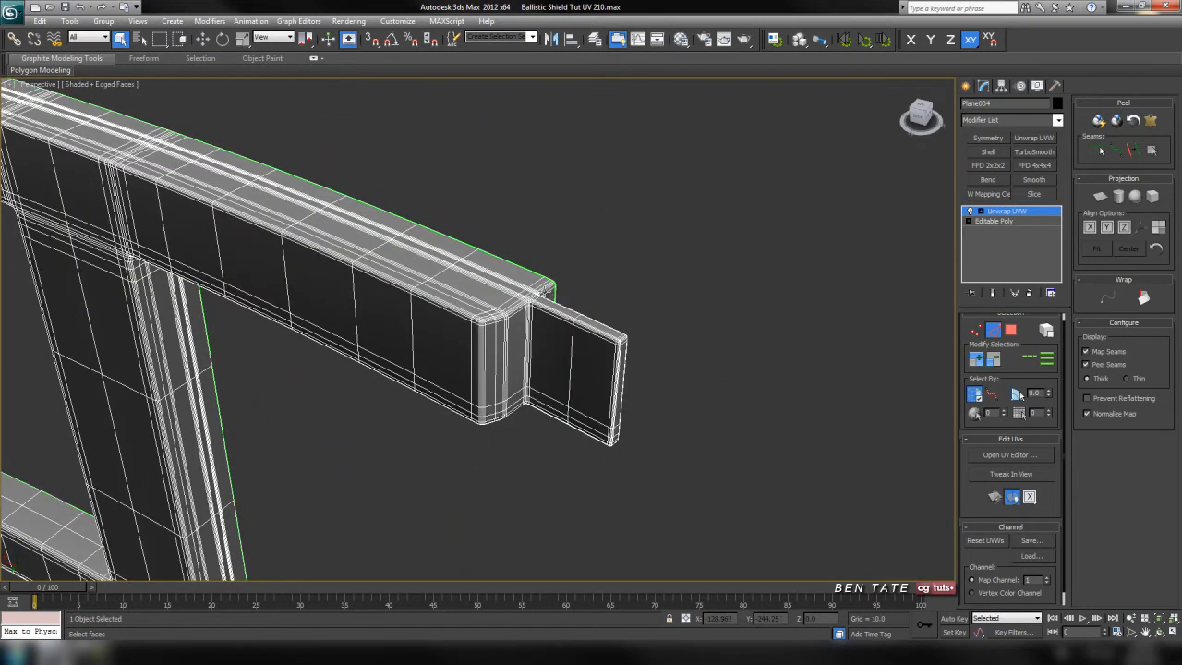
pyautogui.press('z')
pyautogui.scroll(-6, 607, 341)
pyautogui.moveTo(684, 310); pyautogui.dragTo(759, 232, button='middle')
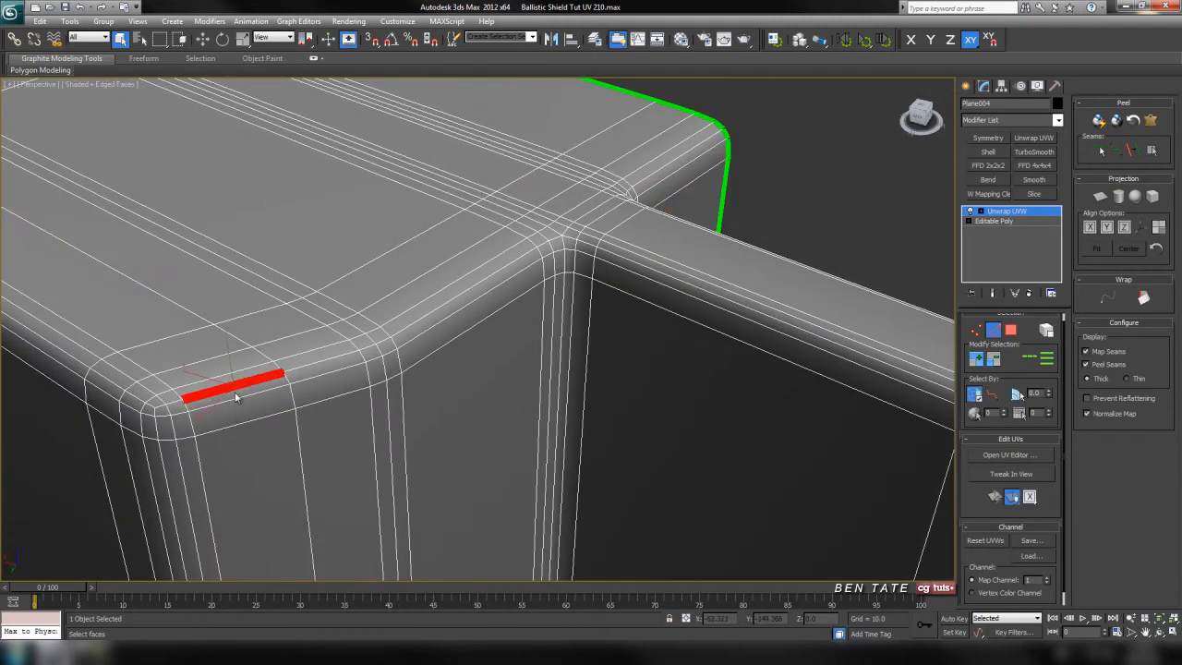
pyautogui.moveTo(574, 248); pyautogui.dragTo(541, 289, button='middle')
# Step: Add the upper edges across the tab base and toward the green map seam, and expand the selection into edge loops
pyautogui.keyDown('ctrl'); pyautogui.click(560, 244); pyautogui.keyUp('ctrl')
pyautogui.keyDown('alt'); pyautogui.moveTo(559, 244); pyautogui.dragTo(542, 293, button='middle'); pyautogui.keyUp('alt')
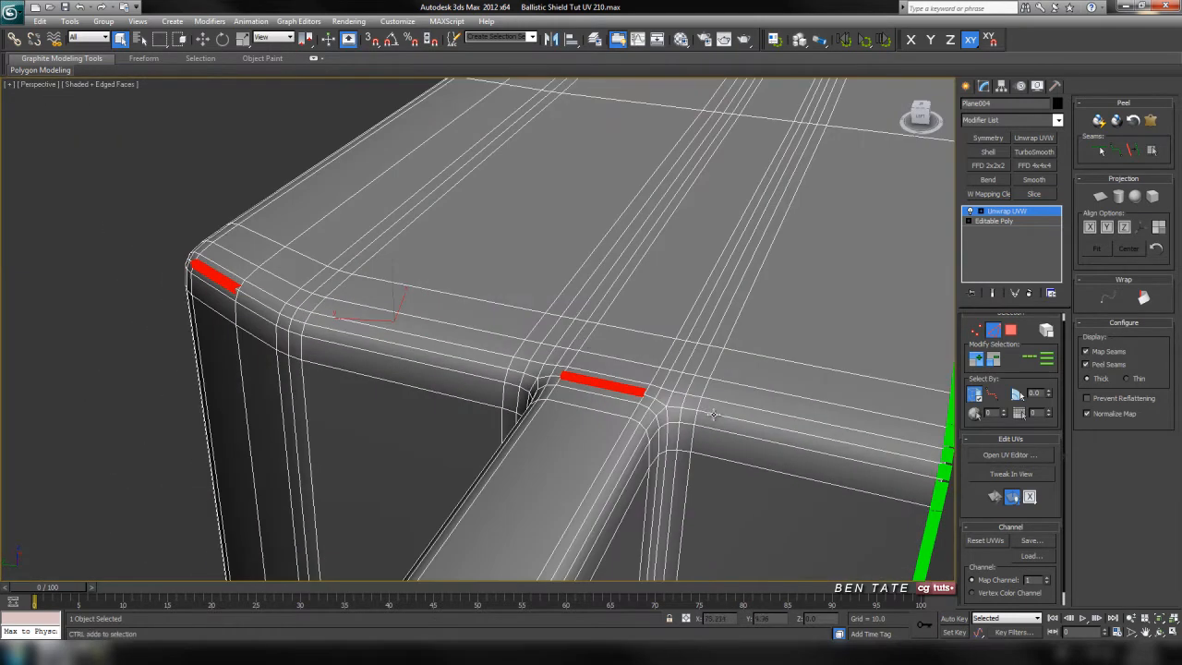
pyautogui.keyDown('ctrl'); pyautogui.click(712, 415); pyautogui.keyUp('ctrl')
pyautogui.click(1032, 364)
# Step: Convert the block's upper edge loops and the vertical corner loop on the tab's outer side to peel seams
pyautogui.keyDown('alt'); pyautogui.moveTo(744, 443); pyautogui.dragTo(571, 273, button='middle'); pyautogui.keyUp('alt')
pyautogui.click(1133, 151)
pyautogui.click(1134, 151)
# Step: Select the lower edge loops along this block's underside and across the tab base, and convert them to peel seams
pyautogui.keyDown('alt'); pyautogui.moveTo(747, 351); pyautogui.dragTo(662, 148, button='middle'); pyautogui.keyUp('alt')
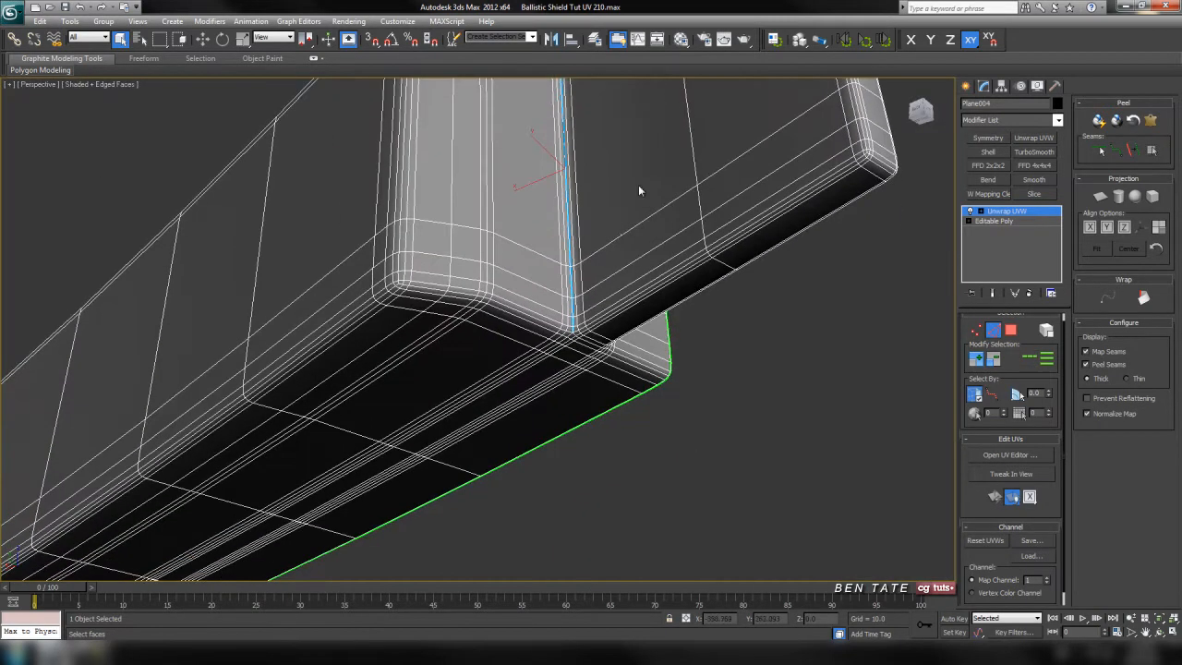
pyautogui.scroll(6, 589, 255)
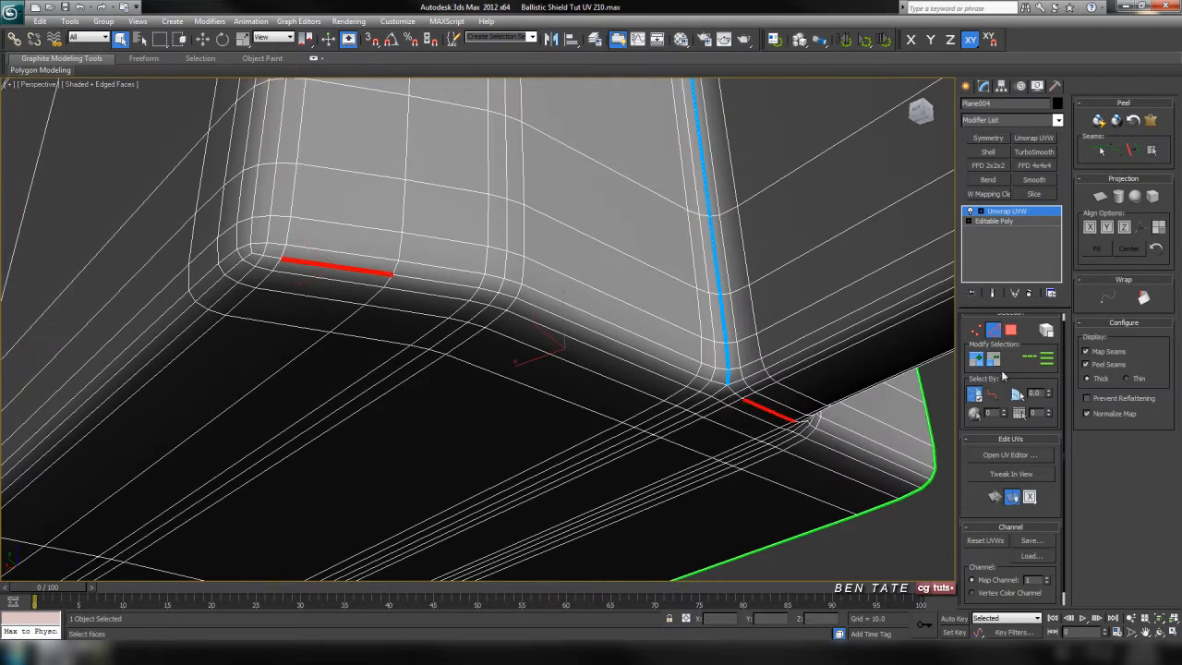
pyautogui.moveTo(880, 404); pyautogui.dragTo(743, 351, button='middle')
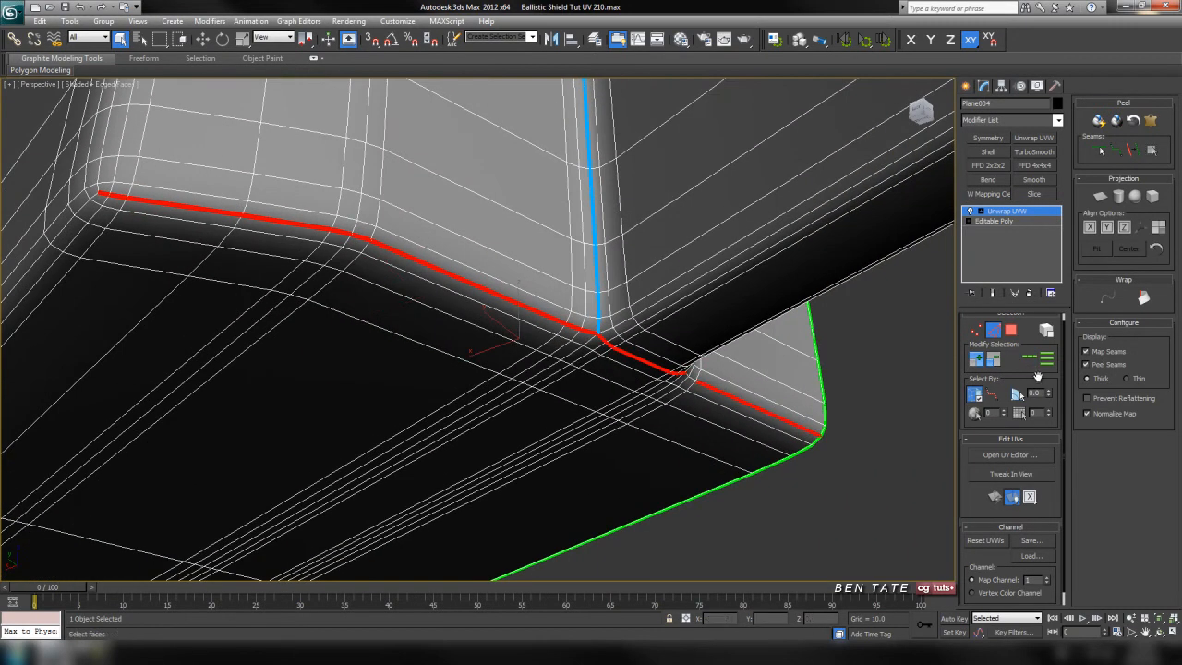
pyautogui.keyDown('alt'); pyautogui.moveTo(910, 379); pyautogui.dragTo(1017, 273, button='middle'); pyautogui.keyUp('alt')
pyautogui.click(1133, 151)
# Step: Convert the upper edge loop of the upper rail's tab, including its outer end, to peel seams
pyautogui.keyDown('alt'); pyautogui.moveTo(821, 279); pyautogui.dragTo(518, 453, button='middle'); pyautogui.keyUp('alt')
pyautogui.scroll(-4, 657, 280)
pyautogui.moveTo(517, 453); pyautogui.dragTo(771, 427, button='middle')
pyautogui.scroll(4, 720, 423)
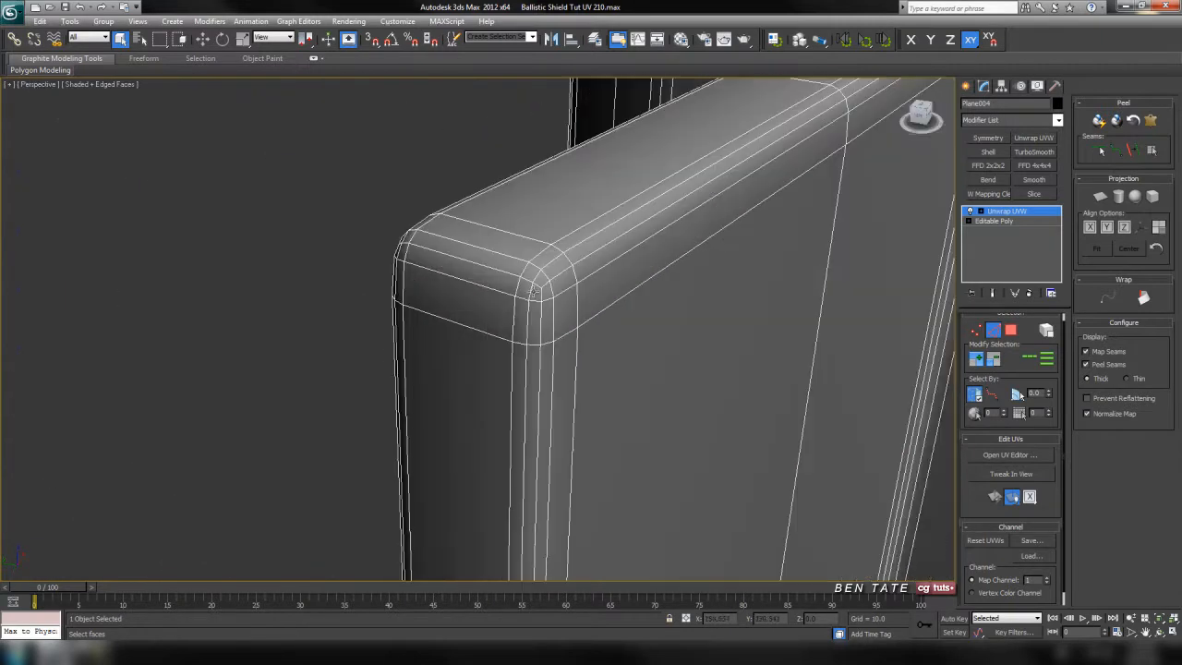
pyautogui.click(1033, 355)
pyautogui.click(1133, 150)
# Step: Convert the lower edge loop of the upper rail's tab, including its outer end, to peel seams
pyautogui.scroll(-4, 794, 310)
pyautogui.keyDown('alt'); pyautogui.moveTo(707, 338); pyautogui.dragTo(646, 314, button='middle'); pyautogui.keyUp('alt')
pyautogui.scroll(3, 602, 274)
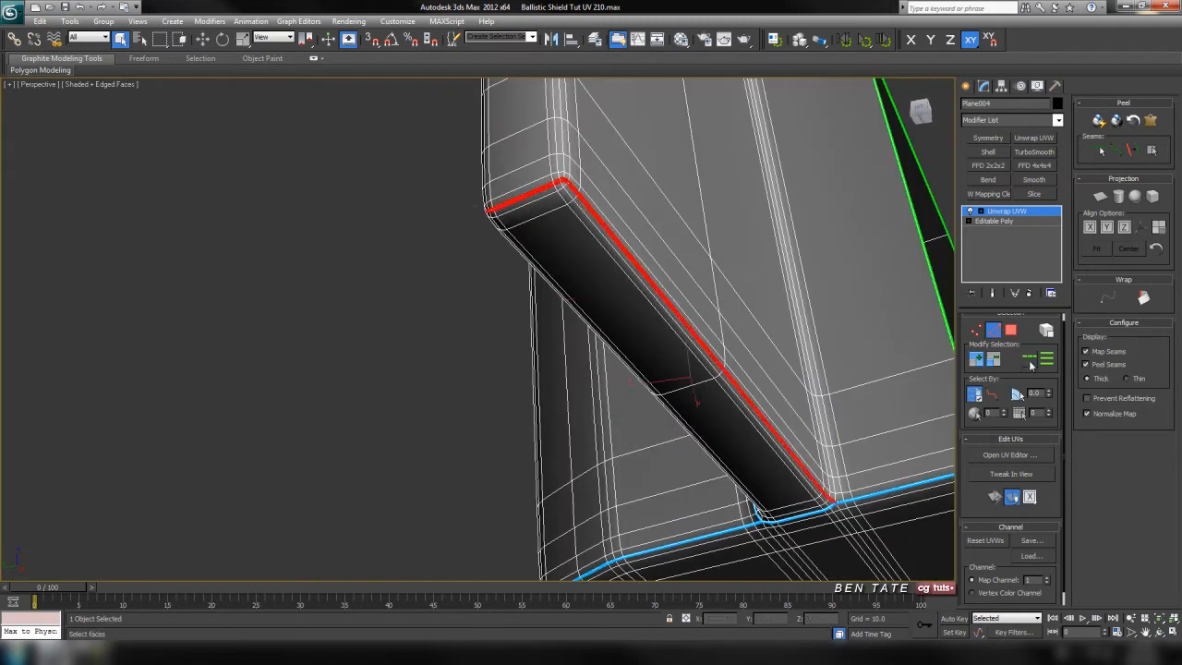
pyautogui.click(1141, 146)
# Step: Examine the peel and map seams from beneath and around the frame in plain shaded view
pyautogui.press('F4')
pyautogui.moveTo(792, 256)
pyautogui.keyDown('alt'); pyautogui.mouseDown(button='middle')
pyautogui.moveTo(748, 279)
pyautogui.moveTo(672, 274)
pyautogui.moveTo(681, 292)
pyautogui.moveTo(661, 330)
pyautogui.moveTo(487, 319)
pyautogui.moveTo(584, 349)
pyautogui.mouseUp(button='middle'); pyautogui.keyUp('alt')
pyautogui.scroll(-4, 680, 293)
pyautogui.scroll(3, 589, 367)
pyautogui.keyDown('alt'); pyautogui.moveTo(760, 518); pyautogui.dragTo(657, 195, button='middle'); pyautogui.keyUp('alt')
pyautogui.scroll(3, 613, 366)
pyautogui.keyDown('alt'); pyautogui.moveTo(640, 346); pyautogui.dragTo(629, 320, button='middle'); pyautogui.keyUp('alt')
pyautogui.scroll(1, 648, 329)
pyautogui.scroll(-5, 628, 342)
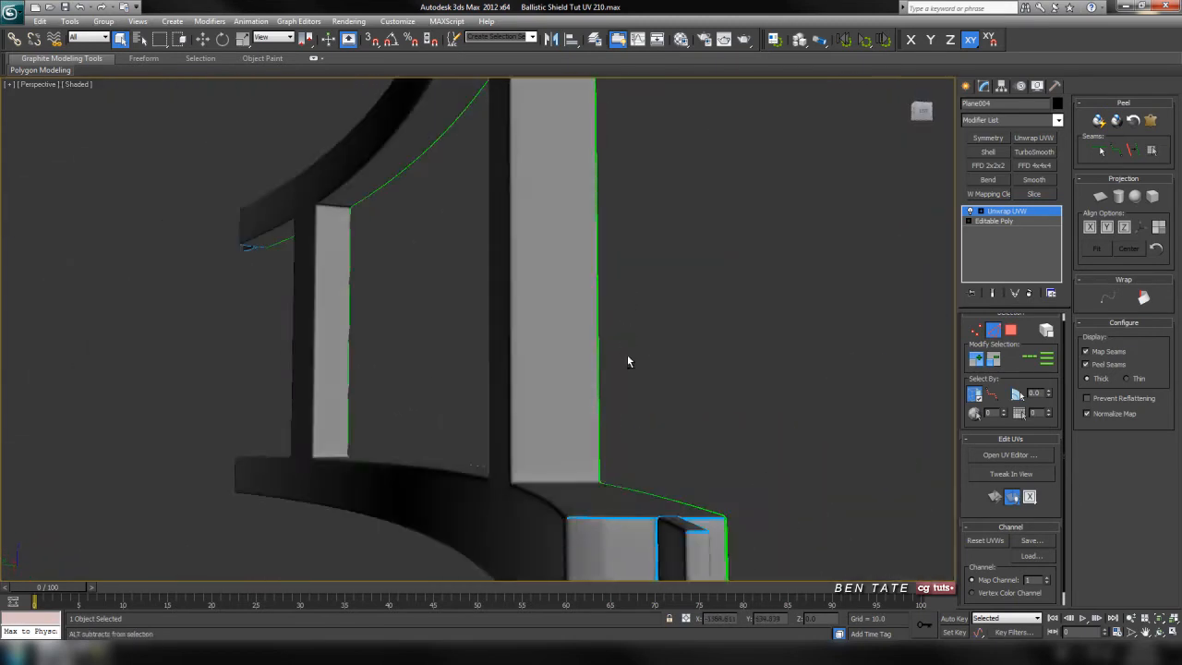
pyautogui.keyDown('alt'); pyautogui.moveTo(617, 382); pyautogui.dragTo(755, 427, button='middle'); pyautogui.keyUp('alt')
pyautogui.scroll(-8, 647, 403)
pyautogui.moveTo(419, 323); pyautogui.dragTo(537, 307, button='middle')
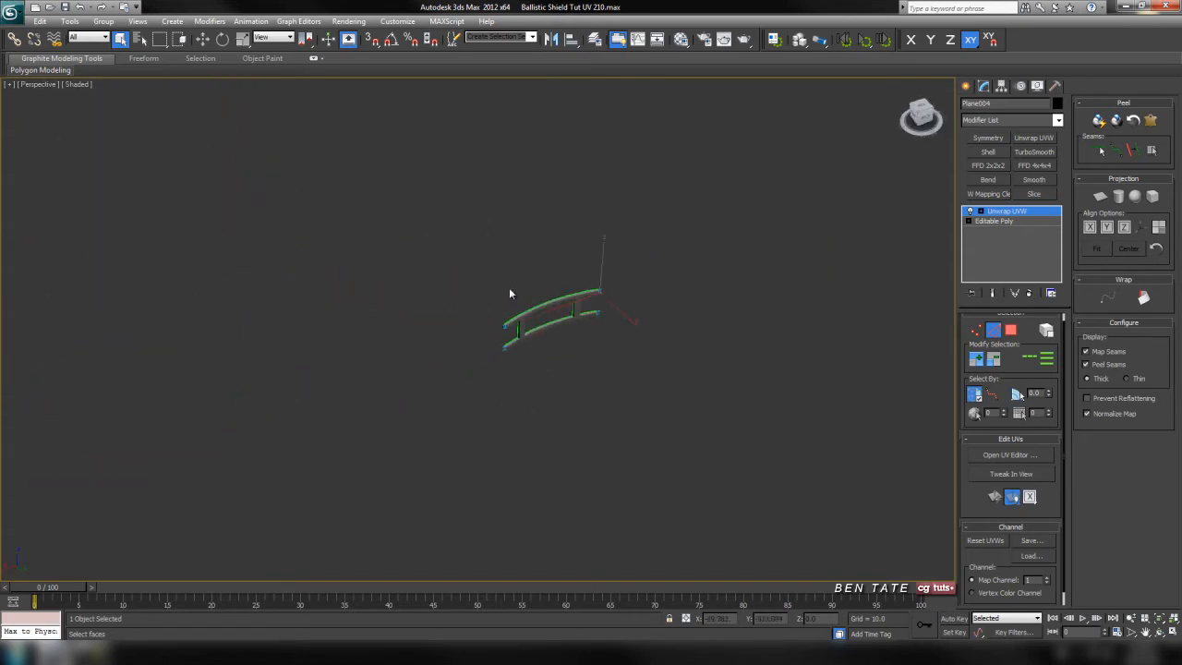
# Step: Inspect the seams on the lower rail's end block and tab and the edges of the adjoining vertical strut
pyautogui.moveTo(514, 334); pyautogui.dragTo(515, 336)
pyautogui.press('z')
pyautogui.keyDown('alt'); pyautogui.moveTo(551, 366); pyautogui.dragTo(681, 301, button='middle'); pyautogui.keyUp('alt')
pyautogui.click(586, 485)
pyautogui.keyDown('alt'); pyautogui.moveTo(586, 485); pyautogui.dragTo(481, 217, button='middle'); pyautogui.keyUp('alt')
pyautogui.scroll(5, 554, 388)
pyautogui.scroll(4, 541, 401)
pyautogui.moveTo(541, 401); pyautogui.dragTo(452, 491, button='middle')
pyautogui.moveTo(634, 444); pyautogui.dragTo(591, 461, button='middle')
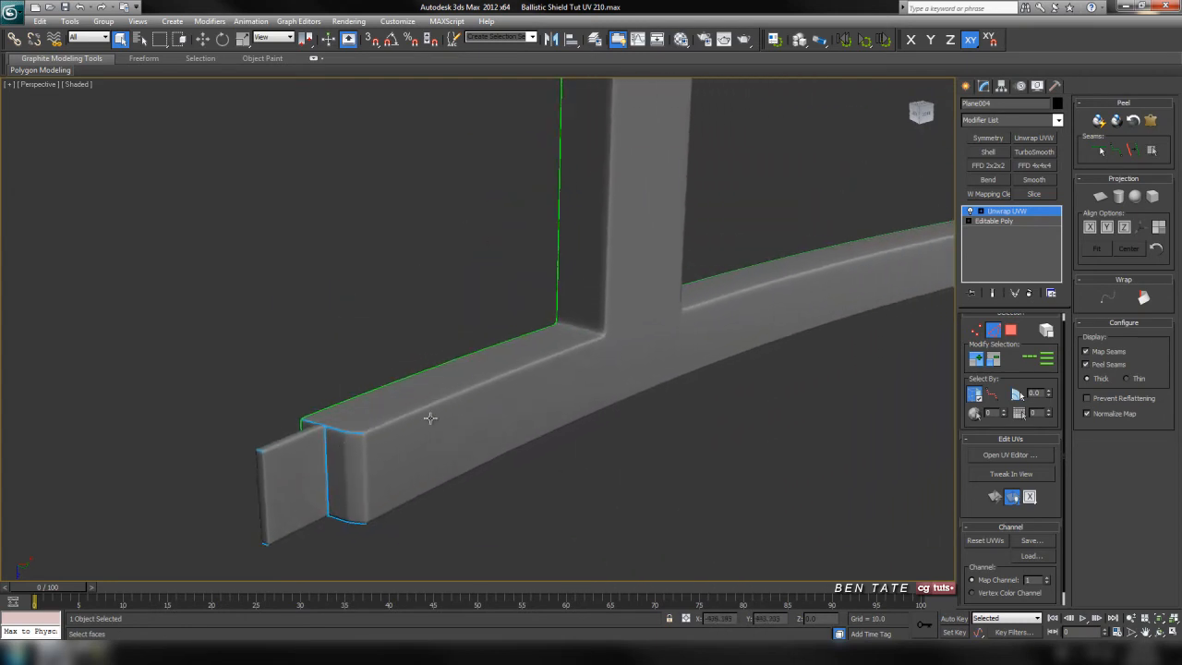
pyautogui.press('F4')
pyautogui.moveTo(612, 235); pyautogui.dragTo(539, 364, button='middle')
pyautogui.moveTo(566, 242); pyautogui.dragTo(549, 309, button='middle')
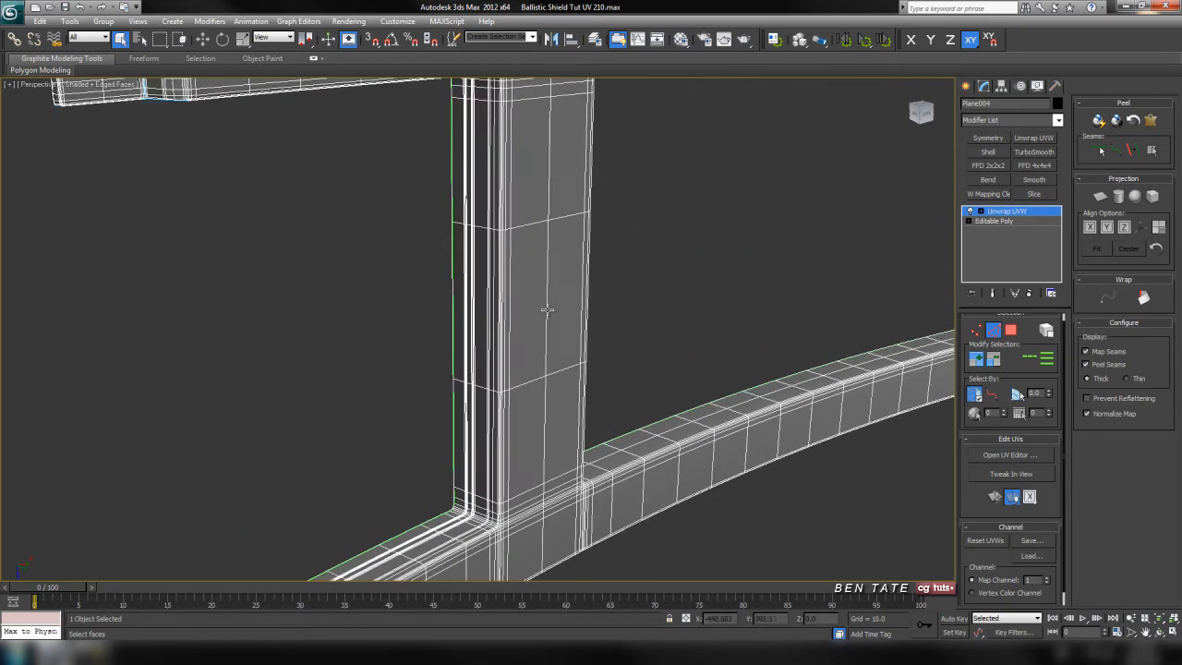
pyautogui.scroll(-3, 547, 310)
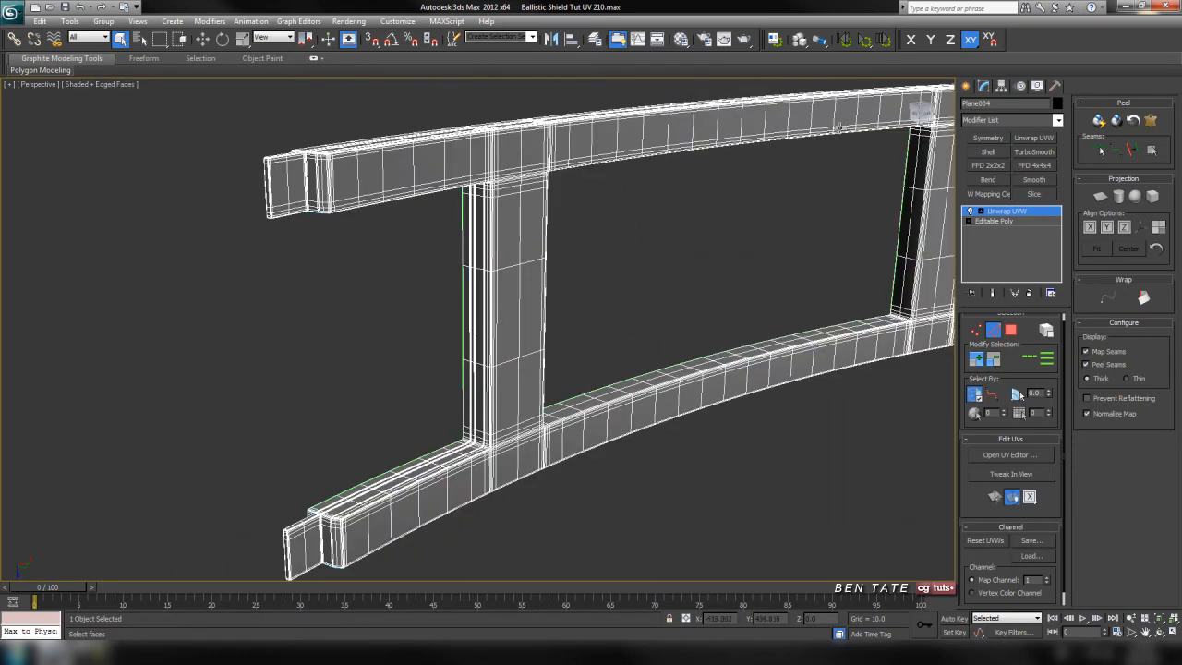
# Step: Convert the edge loop crossing the upper rail at the first strut's outer corner to a peel seam
pyautogui.moveTo(684, 211); pyautogui.dragTo(683, 240, button='middle')
pyautogui.moveTo(710, 324)
pyautogui.mouseDown(button='middle')
pyautogui.moveTo(591, 236)
pyautogui.moveTo(525, 218)
pyautogui.moveTo(708, 387)
pyautogui.mouseUp(button='middle')
pyautogui.press('F4')
pyautogui.press('F4')
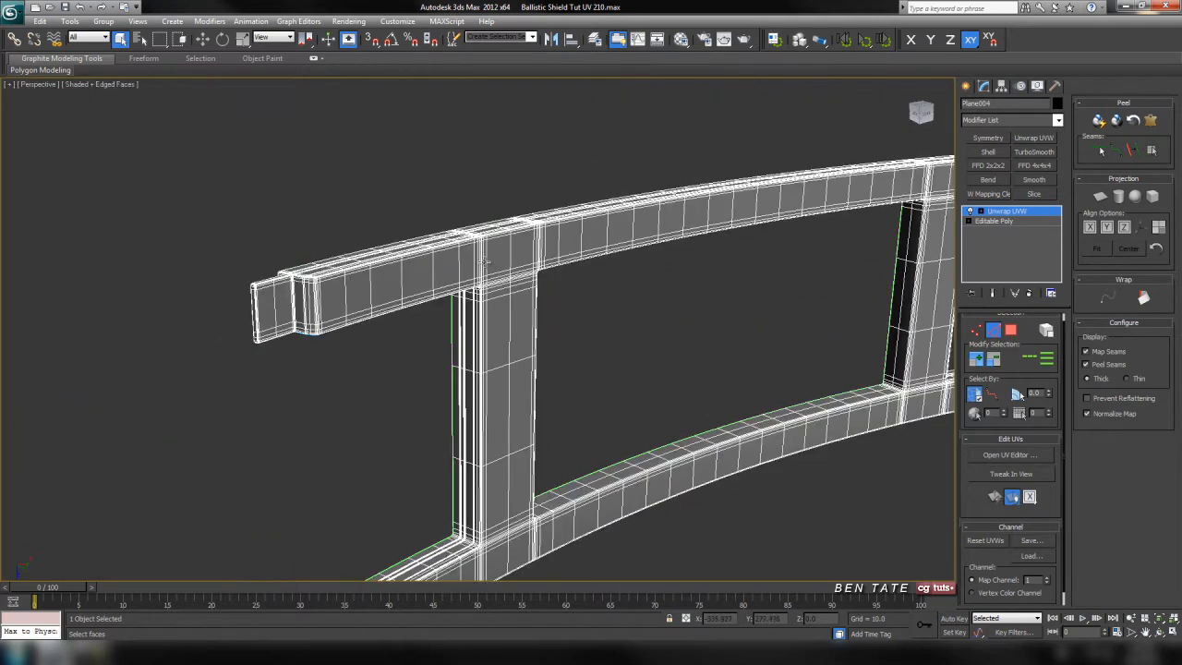
pyautogui.press('z')
pyautogui.scroll(-5, 578, 342)
pyautogui.moveTo(546, 395)
pyautogui.keyDown('alt'); pyautogui.mouseDown(button='middle')
pyautogui.moveTo(530, 367)
pyautogui.moveTo(564, 367)
pyautogui.moveTo(568, 350)
pyautogui.moveTo(565, 391)
pyautogui.moveTo(534, 411)
pyautogui.mouseUp(button='middle'); pyautogui.keyUp('alt')
pyautogui.keyDown('alt'); pyautogui.moveTo(559, 454); pyautogui.dragTo(546, 326, button='middle'); pyautogui.keyUp('alt')
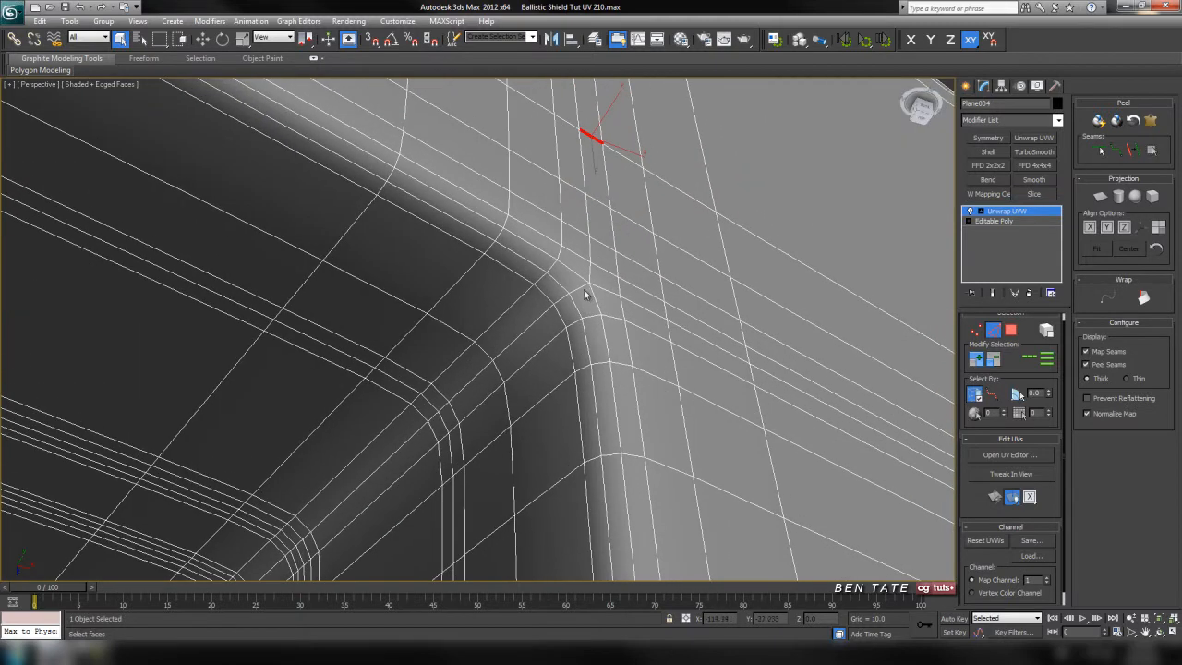
pyautogui.keyDown('alt'); pyautogui.moveTo(576, 289); pyautogui.dragTo(565, 379, button='middle'); pyautogui.keyUp('alt')
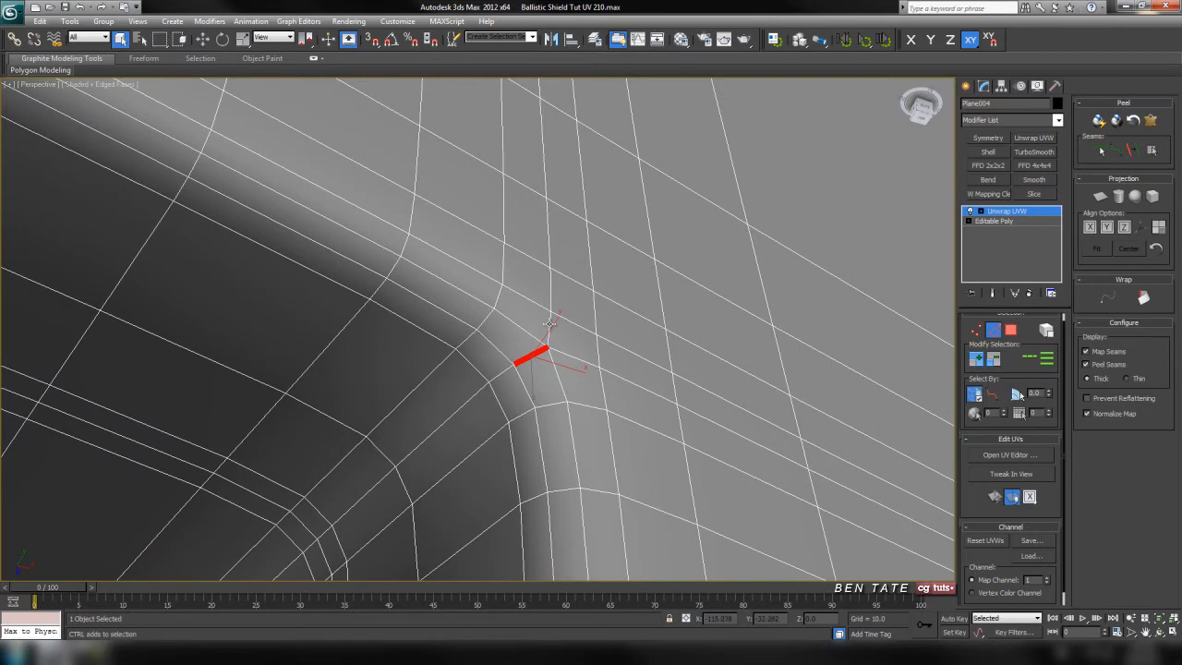
pyautogui.click(1033, 360)
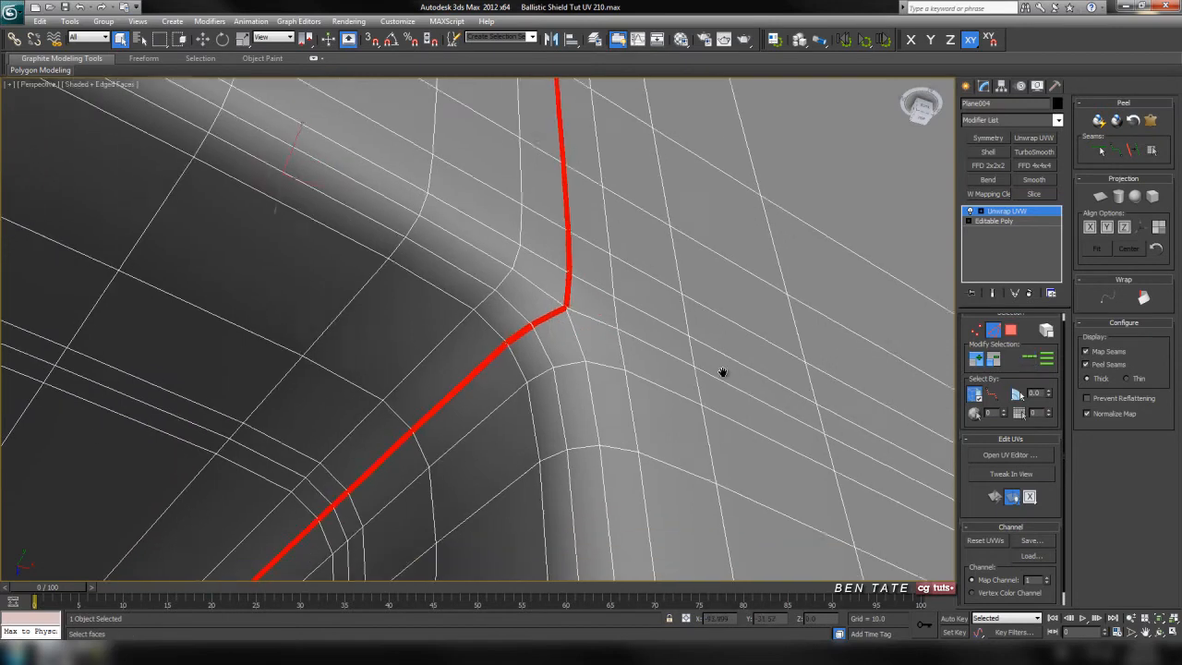
pyautogui.scroll(-6, 711, 396)
pyautogui.keyDown('alt'); pyautogui.moveTo(556, 358); pyautogui.dragTo(459, 255, button='middle'); pyautogui.keyUp('alt')
pyautogui.press('F4')
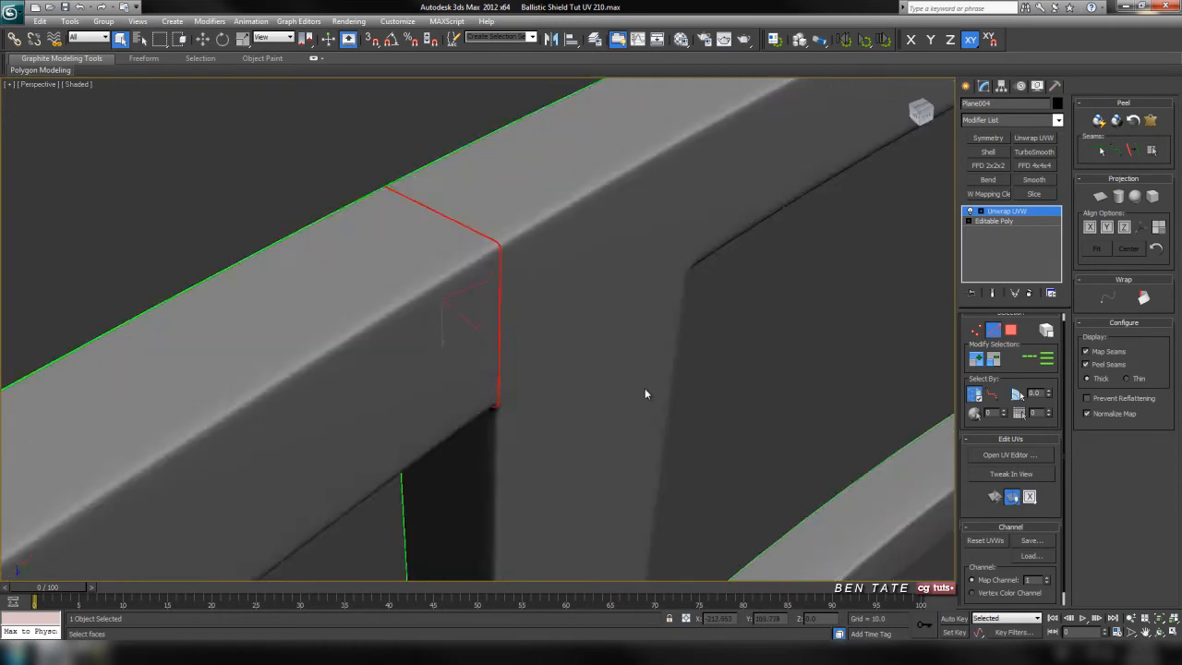
pyautogui.keyDown('alt'); pyautogui.moveTo(648, 387); pyautogui.dragTo(648, 301, button='middle'); pyautogui.keyUp('alt')
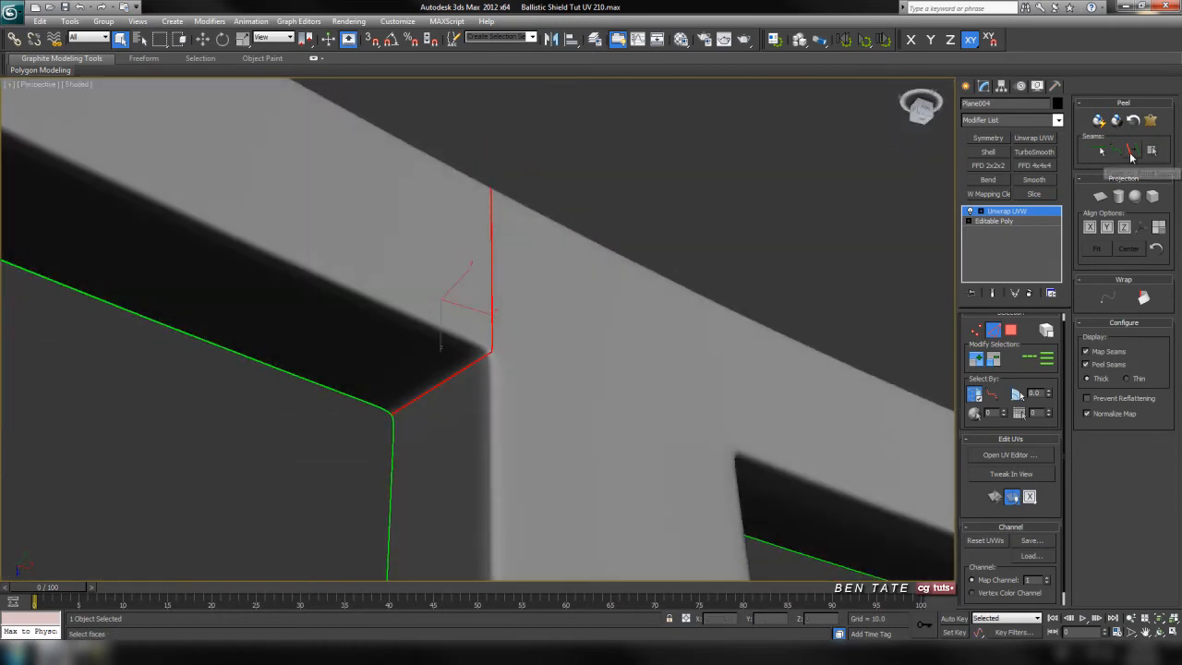
# Step: Convert the edge loop crossing the upper rail at the first strut's inner corner to a peel seam
pyautogui.press('F4')
pyautogui.keyDown('alt'); pyautogui.moveTo(681, 377); pyautogui.dragTo(551, 446, button='middle'); pyautogui.keyUp('alt')
pyautogui.scroll(6, 464, 369)
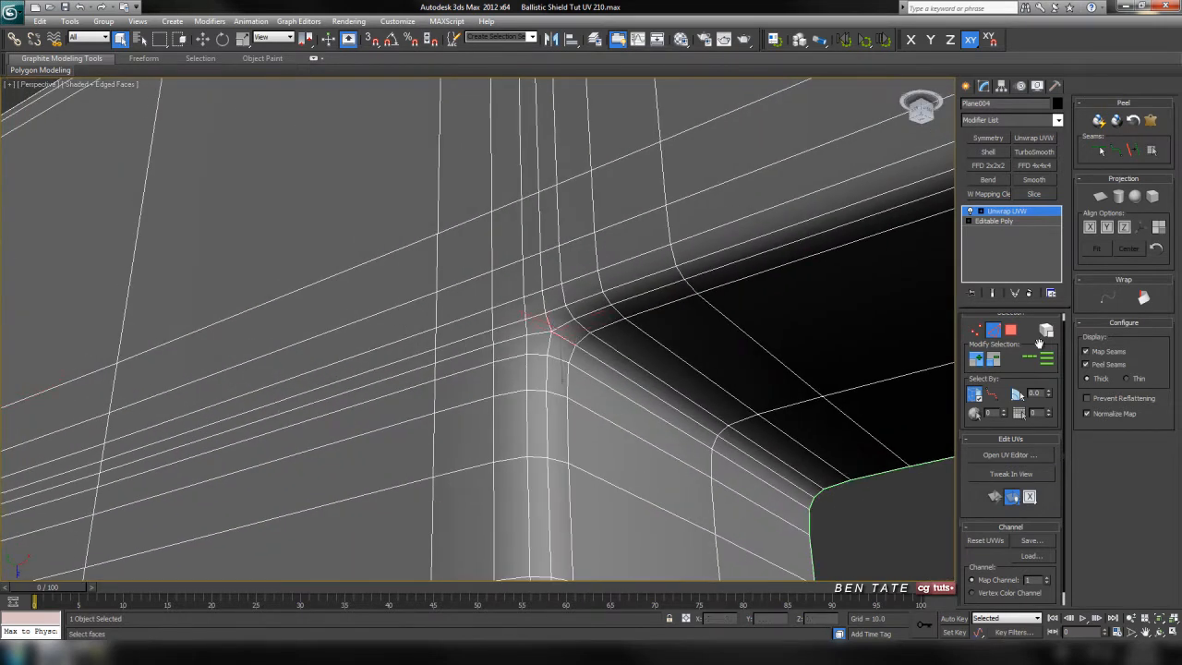
pyautogui.click(1134, 152)
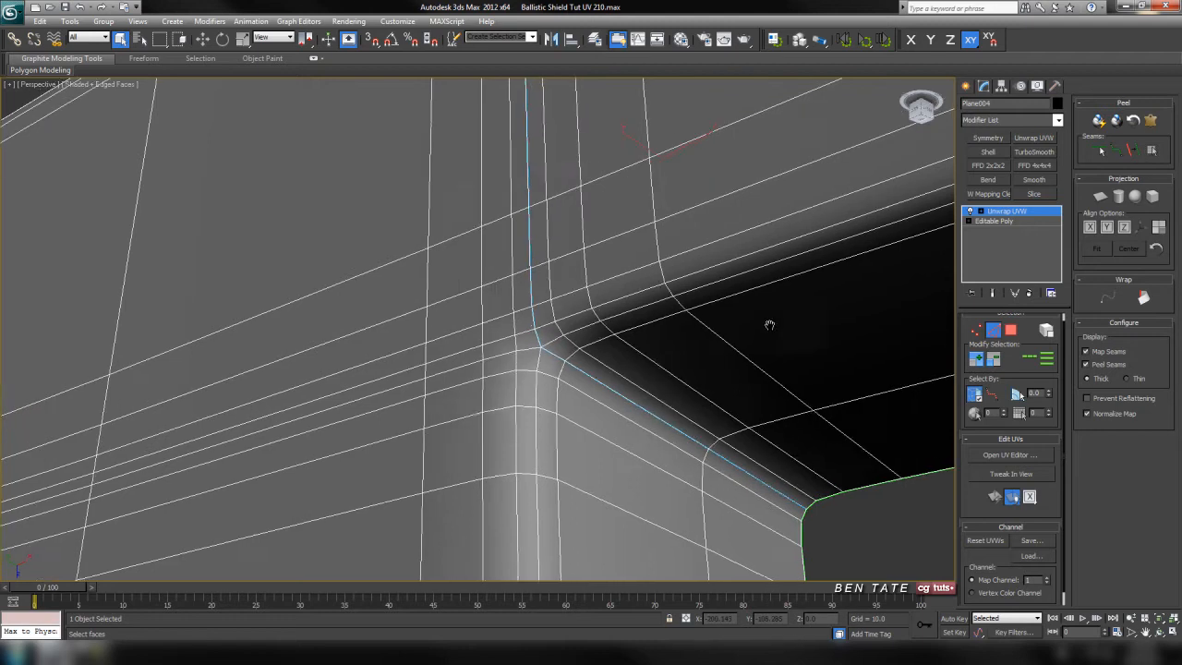
# Step: Convert the edge loop crossing the upper rail at the second strut's outer corner to a peel seam
pyautogui.press('F4')
pyautogui.scroll(-5, 747, 363)
pyautogui.keyDown('alt'); pyautogui.moveTo(609, 450); pyautogui.dragTo(546, 450, button='middle'); pyautogui.keyUp('alt')
pyautogui.scroll(-10, 546, 451)
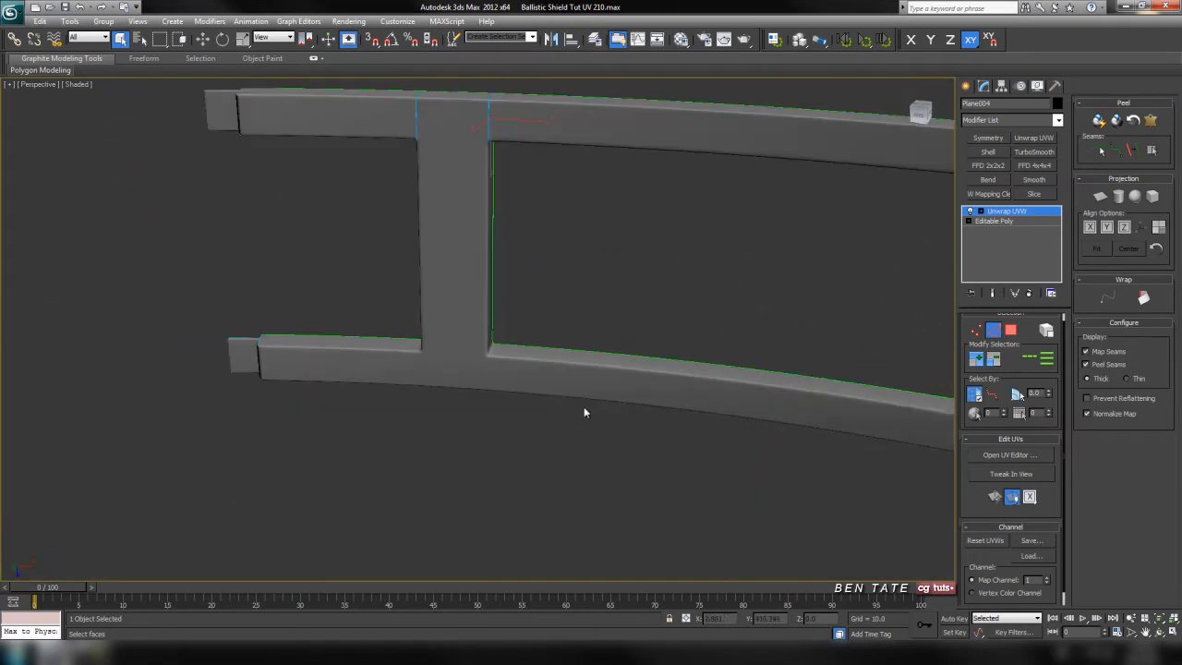
pyautogui.scroll(3, 570, 324)
pyautogui.scroll(5, 579, 379)
pyautogui.keyDown('alt'); pyautogui.moveTo(586, 391); pyautogui.dragTo(610, 375, button='middle'); pyautogui.keyUp('alt')
pyautogui.scroll(6, 586, 440)
pyautogui.press('F4')
pyautogui.moveTo(600, 421)
pyautogui.keyDown('alt'); pyautogui.mouseDown(button='middle')
pyautogui.moveTo(675, 491)
pyautogui.moveTo(686, 397)
pyautogui.moveTo(611, 439)
pyautogui.mouseUp(button='middle'); pyautogui.keyUp('alt')
pyautogui.scroll(6, 611, 439)
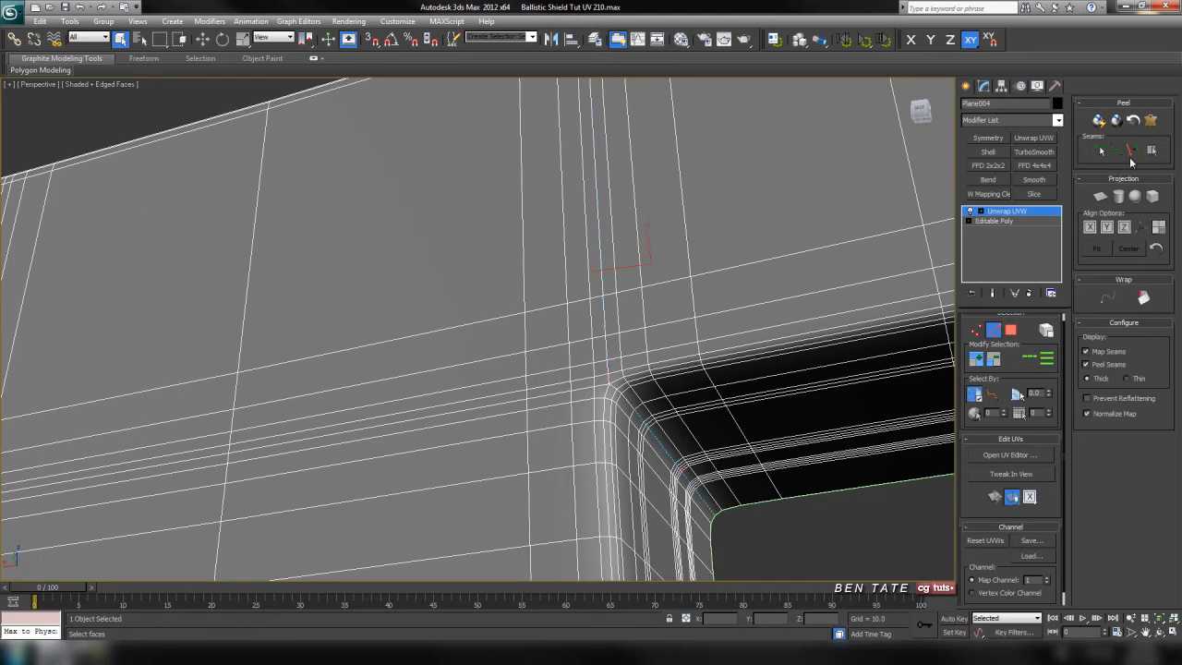
# Step: Convert the edge loop crossing the upper rail at the second strut's inner corner to a peel seam
pyautogui.press('F4')
pyautogui.scroll(-5, 726, 323)
pyautogui.moveTo(409, 364)
pyautogui.keyDown('alt'); pyautogui.mouseDown(button='middle')
pyautogui.moveTo(486, 384)
pyautogui.moveTo(559, 345)
pyautogui.mouseUp(button='middle'); pyautogui.keyUp('alt')
pyautogui.press('F4')
pyautogui.scroll(6, 536, 349)
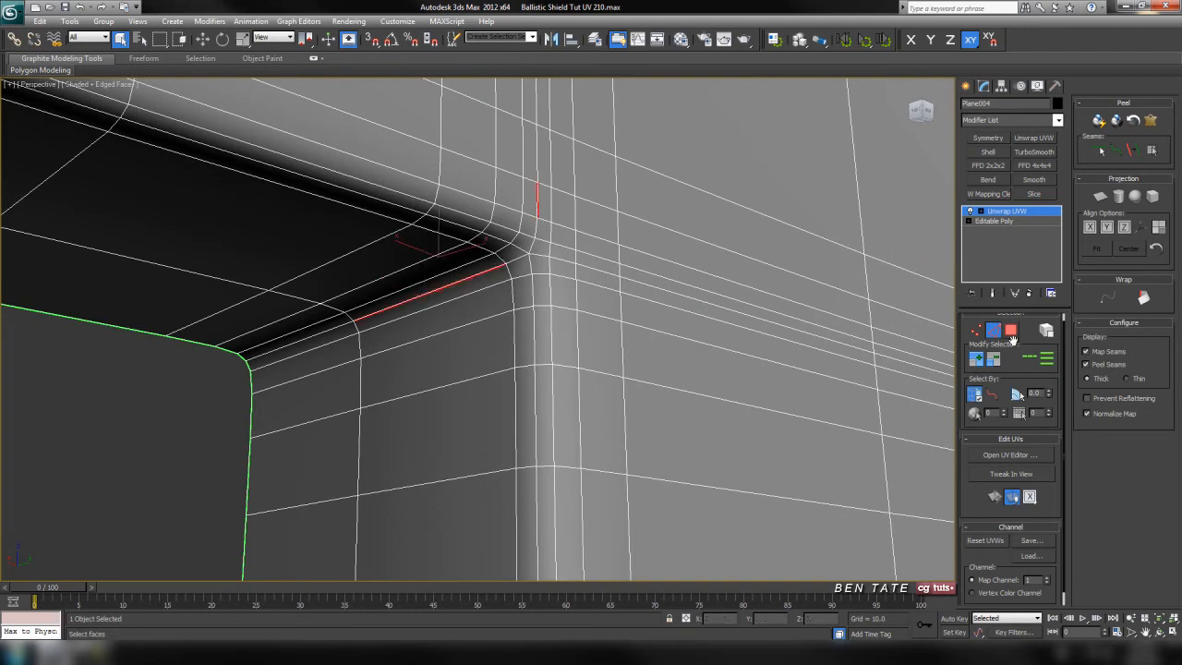
pyautogui.click(1132, 152)
pyautogui.scroll(-5, 651, 370)
pyautogui.press('F4')
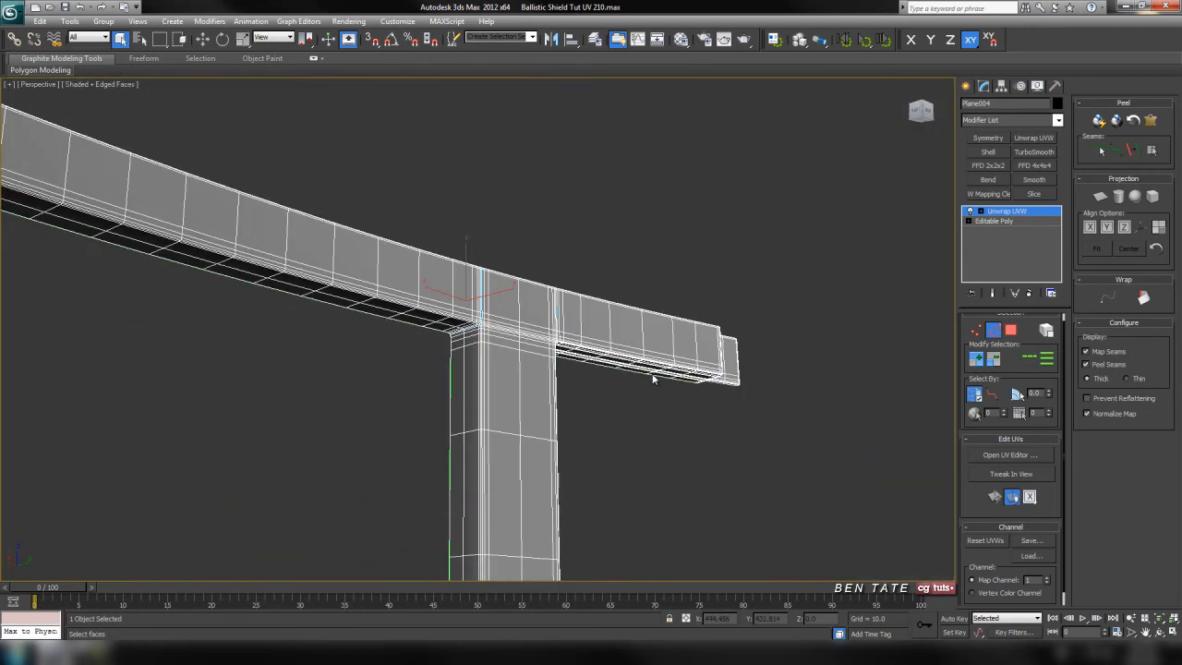
# Step: Convert the edge loop crossing the rail at the outer corner of the third strut-to-rail joint to a peel seam
pyautogui.scroll(2, 561, 262)
pyautogui.scroll(-4, 539, 308)
pyautogui.moveTo(539, 308)
pyautogui.keyDown('alt'); pyautogui.mouseDown(button='middle')
pyautogui.moveTo(520, 327)
pyautogui.moveTo(511, 388)
pyautogui.moveTo(437, 295)
pyautogui.moveTo(438, 277)
pyautogui.moveTo(446, 346)
pyautogui.moveTo(511, 355)
pyautogui.moveTo(341, 356)
pyautogui.moveTo(428, 361)
pyautogui.moveTo(491, 330)
pyautogui.moveTo(490, 287)
pyautogui.mouseUp(button='middle'); pyautogui.keyUp('alt')
pyautogui.press('F4')
pyautogui.scroll(3, 490, 348)
pyautogui.moveTo(489, 286); pyautogui.dragTo(468, 502, button='middle')
pyautogui.moveTo(545, 319); pyautogui.dragTo(512, 470, button='middle')
pyautogui.scroll(3, 507, 416)
pyautogui.keyDown('alt'); pyautogui.moveTo(506, 416); pyautogui.dragTo(543, 399, button='middle'); pyautogui.keyUp('alt')
pyautogui.moveTo(543, 399); pyautogui.dragTo(536, 351, button='middle')
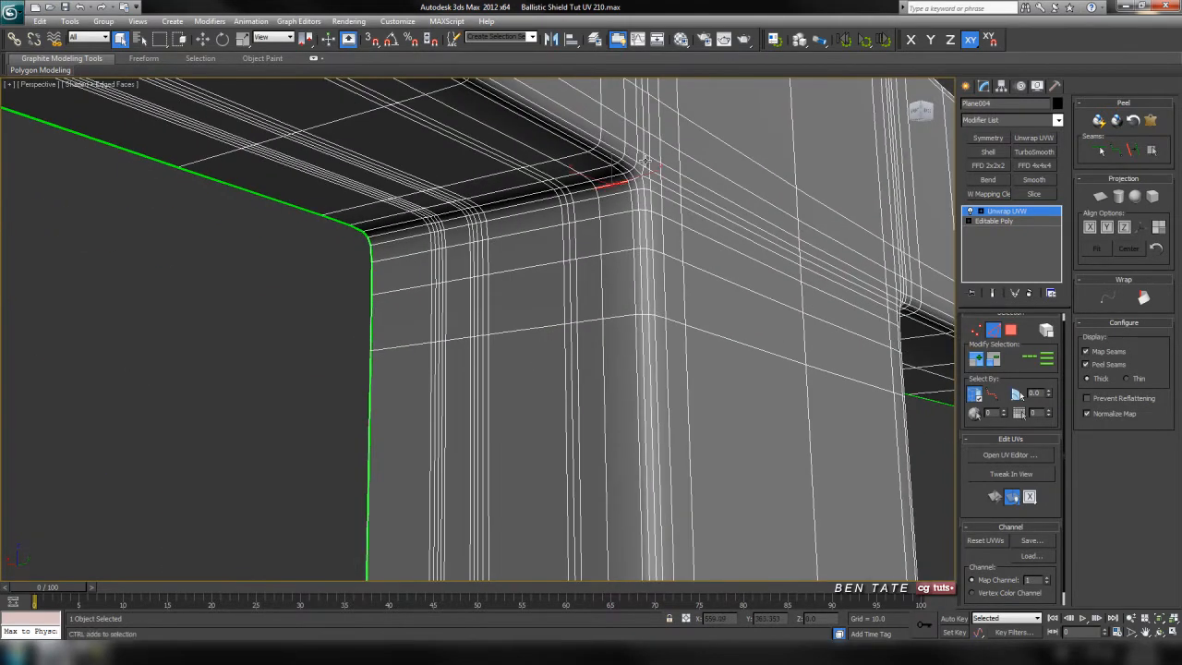
pyautogui.press('F4')
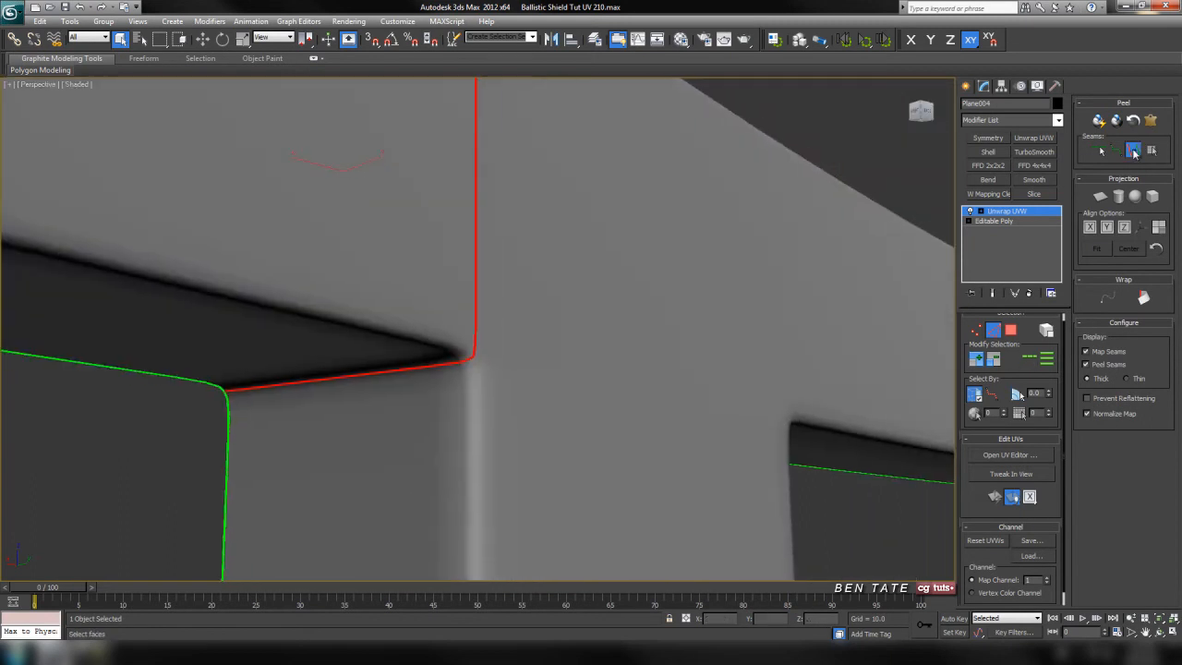
pyautogui.click(1136, 154)
# Step: Convert the edge loop crossing the rail at the inner corner of the third strut-to-rail joint to a peel seam
pyautogui.keyDown('alt'); pyautogui.moveTo(591, 416); pyautogui.dragTo(600, 354, button='middle'); pyautogui.keyUp('alt')
pyautogui.press('F4')
pyautogui.keyDown('alt'); pyautogui.moveTo(678, 375); pyautogui.dragTo(443, 260, button='middle'); pyautogui.keyUp('alt')
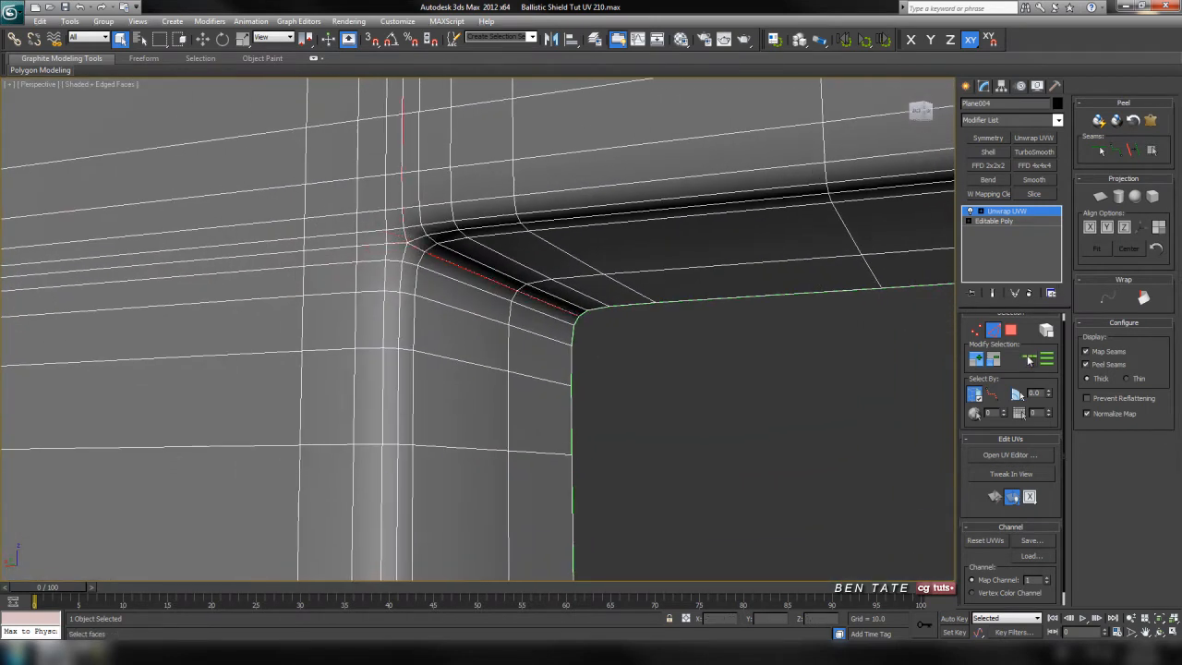
pyautogui.press('F4')
pyautogui.click(1134, 151)
# Step: Convert the edge loop crossing the lower rail at the first strut's inner corner to a peel seam
pyautogui.keyDown('alt'); pyautogui.moveTo(781, 332); pyautogui.dragTo(514, 345, button='middle'); pyautogui.keyUp('alt')
pyautogui.press('F4')
pyautogui.scroll(5, 619, 362)
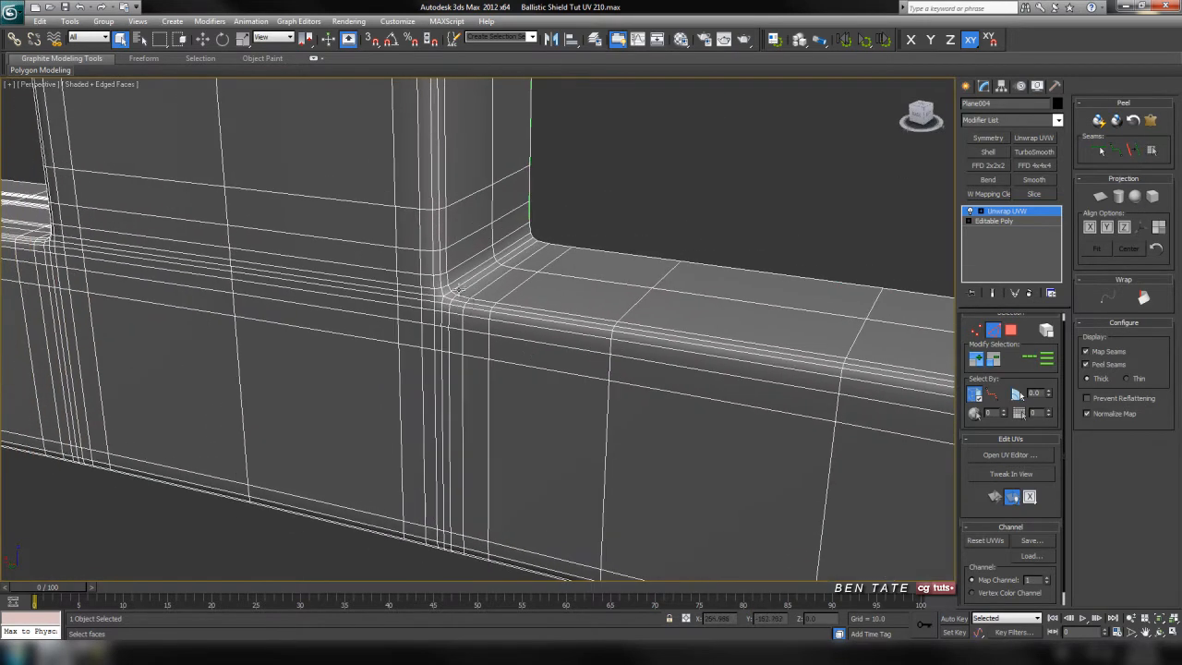
pyautogui.scroll(5, 499, 303)
pyautogui.moveTo(610, 285); pyautogui.dragTo(708, 187, button='middle')
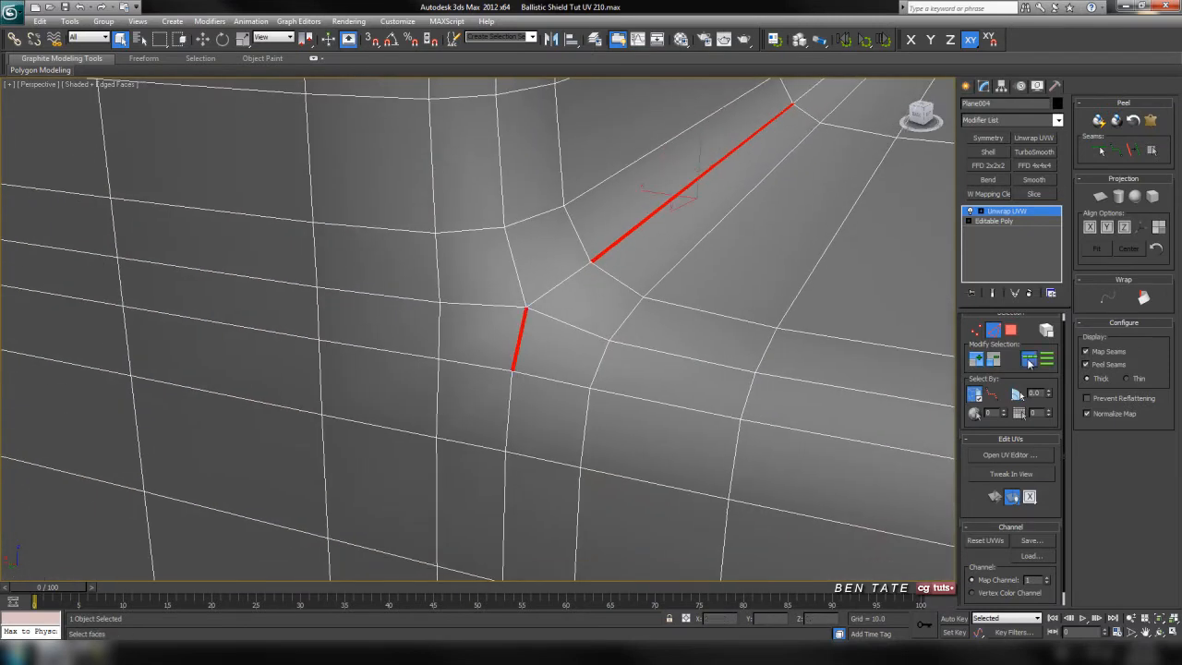
pyautogui.click(1133, 150)
# Step: Convert the edge loop crossing the lower rail at the first strut's outer corner to a peel seam
pyautogui.scroll(-5, 610, 337)
pyautogui.keyDown('alt'); pyautogui.moveTo(580, 345); pyautogui.dragTo(522, 348, button='middle'); pyautogui.keyUp('alt')
pyautogui.scroll(2, 516, 361)
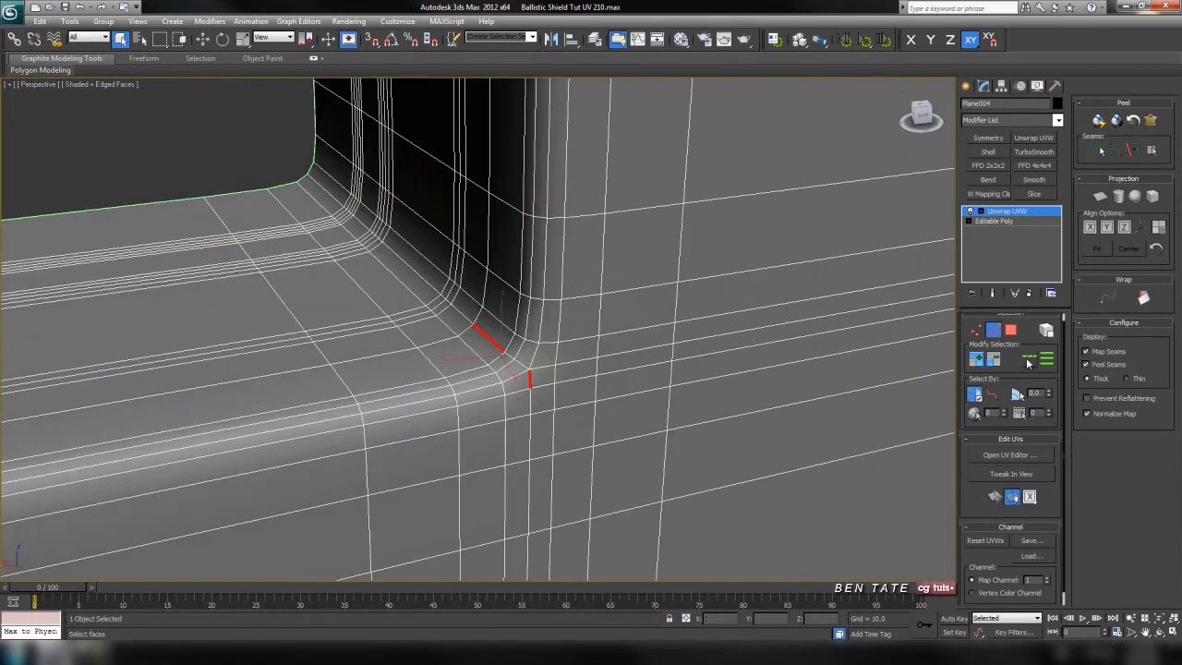
pyautogui.click(1136, 152)
# Step: Examine the peel seams at the strut joints and rail ends around the whole frame in plain shaded view
pyautogui.scroll(-5, 654, 413)
pyautogui.press('F4')
pyautogui.moveTo(650, 415); pyautogui.dragTo(572, 495, button='middle')
pyautogui.scroll(-3, 561, 465)
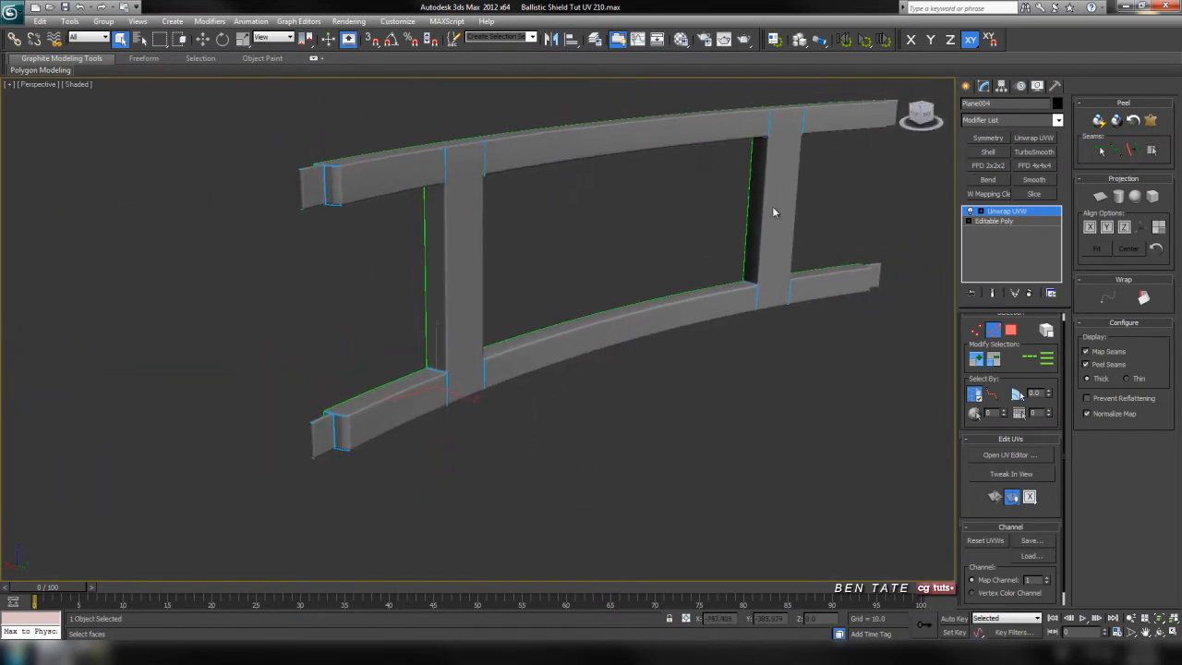
pyautogui.keyDown('alt'); pyautogui.moveTo(776, 211); pyautogui.dragTo(661, 188, button='middle'); pyautogui.keyUp('alt')
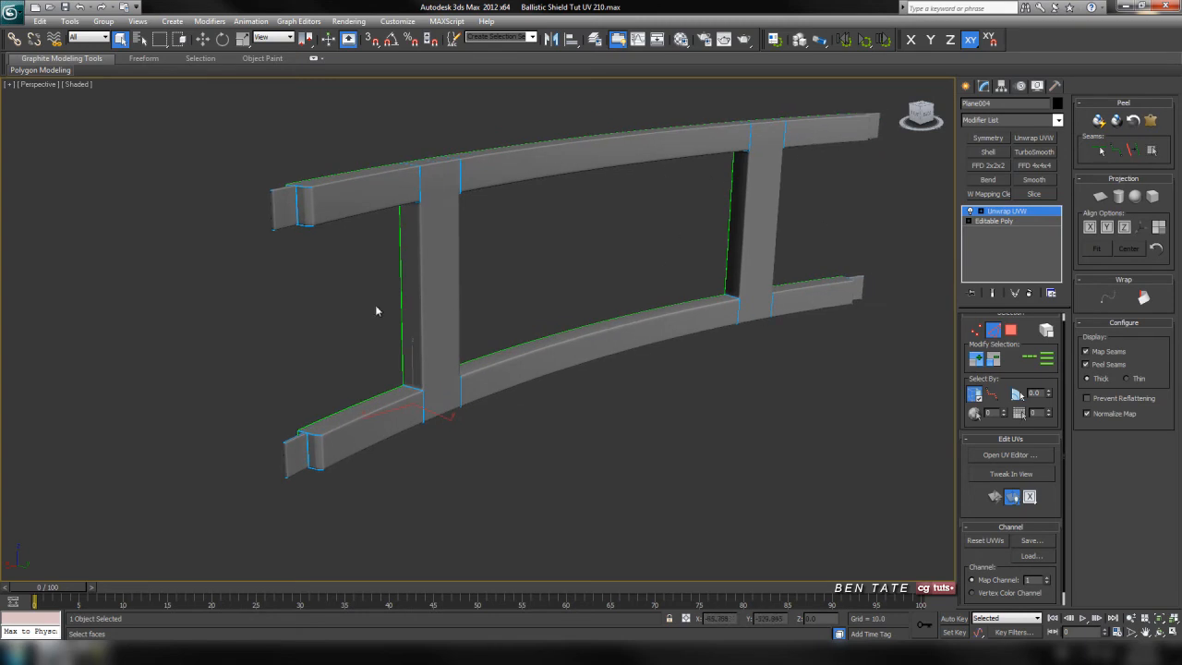
pyautogui.keyDown('alt'); pyautogui.moveTo(369, 441); pyautogui.dragTo(631, 391, button='middle'); pyautogui.keyUp('alt')
pyautogui.scroll(3, 580, 442)
pyautogui.scroll(3, 668, 384)
# Step: Select the faces of one upper rail end tab out to the peel seams, pelt map them and commit the result
pyautogui.moveTo(958, 333); pyautogui.dragTo(1014, 342)
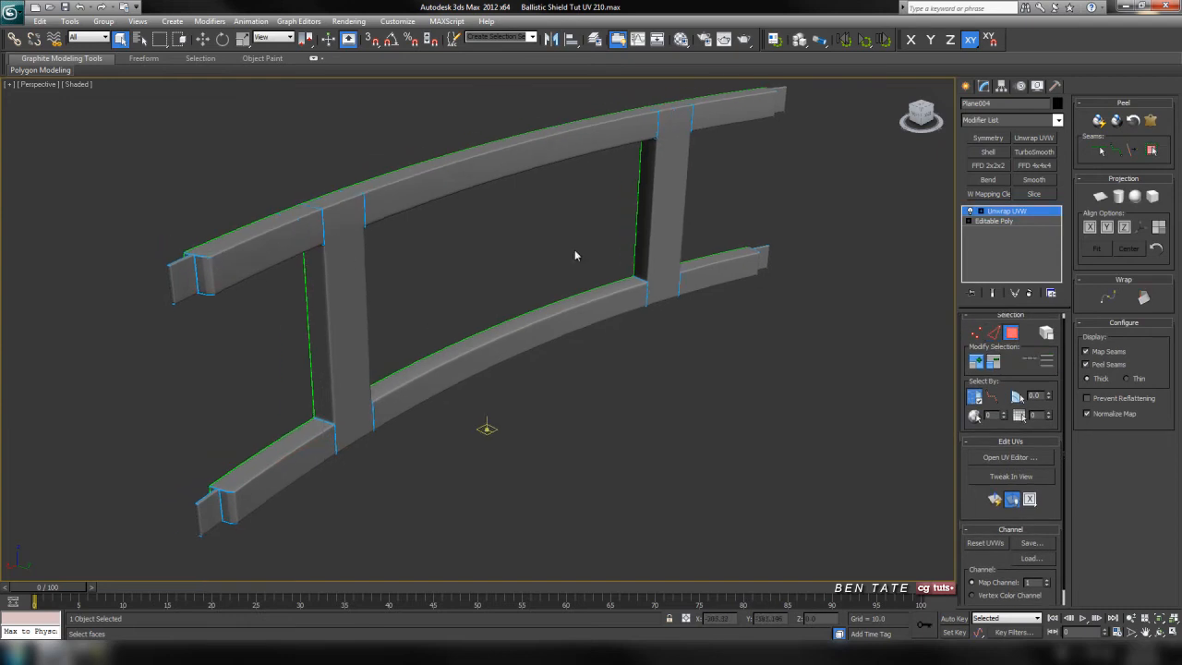
pyautogui.scroll(-3, 621, 445)
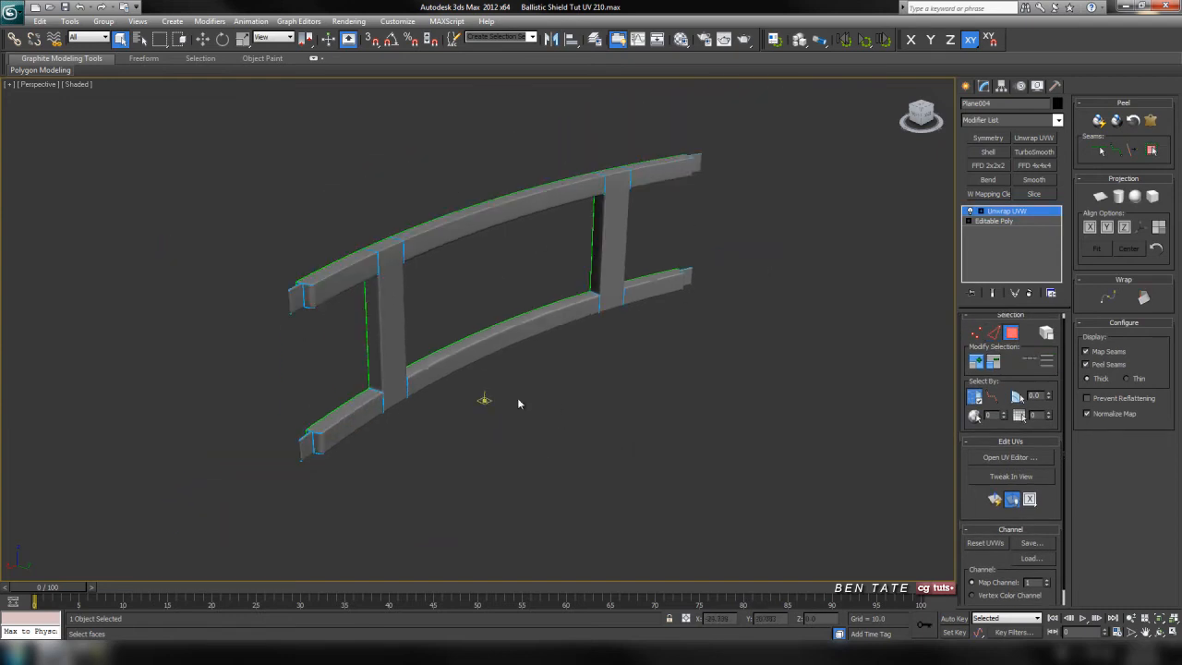
pyautogui.moveTo(537, 408); pyautogui.dragTo(618, 304, button='middle')
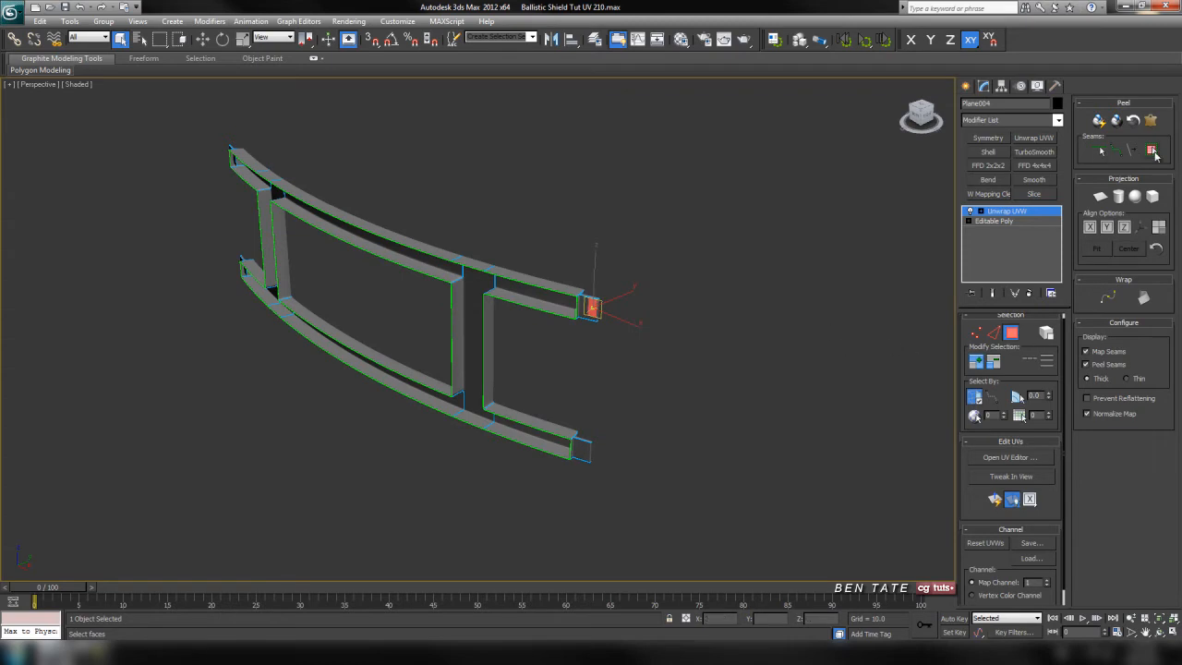
pyautogui.click(1151, 121)
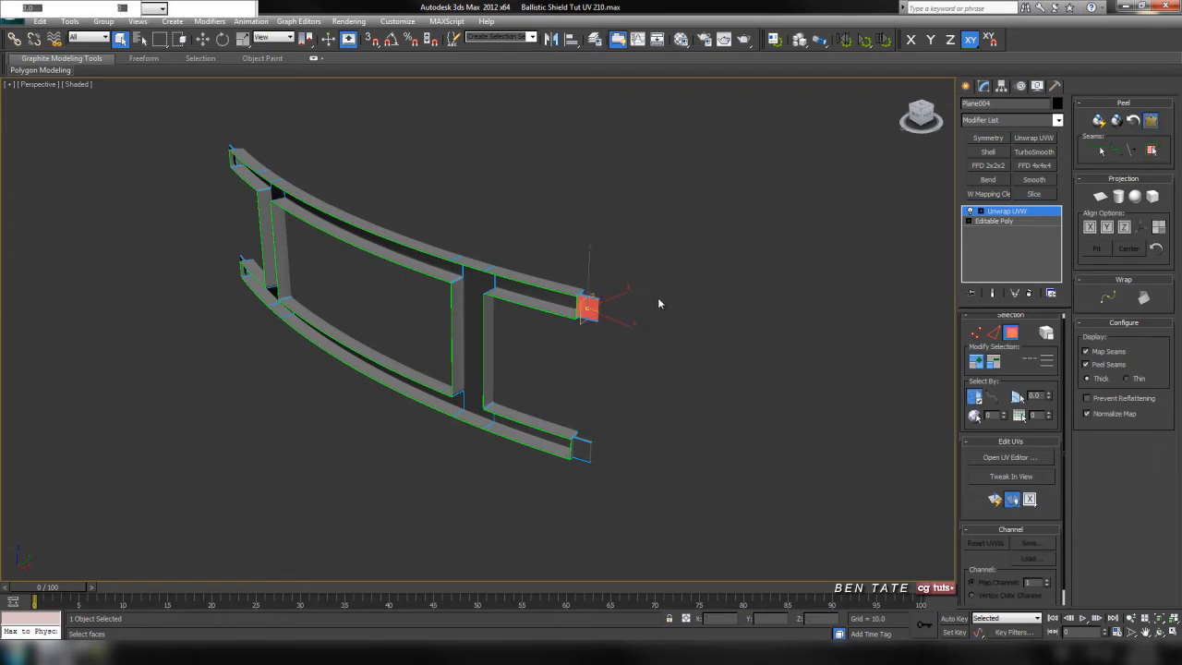
pyautogui.click(559, 199)
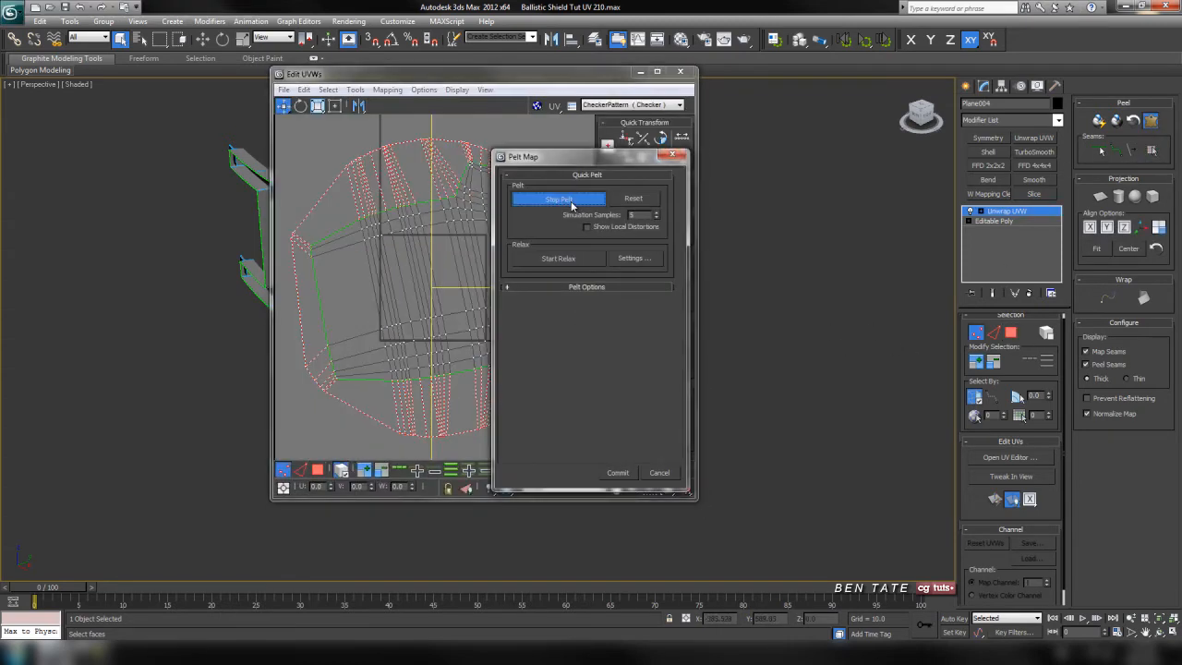
pyautogui.click(618, 473)
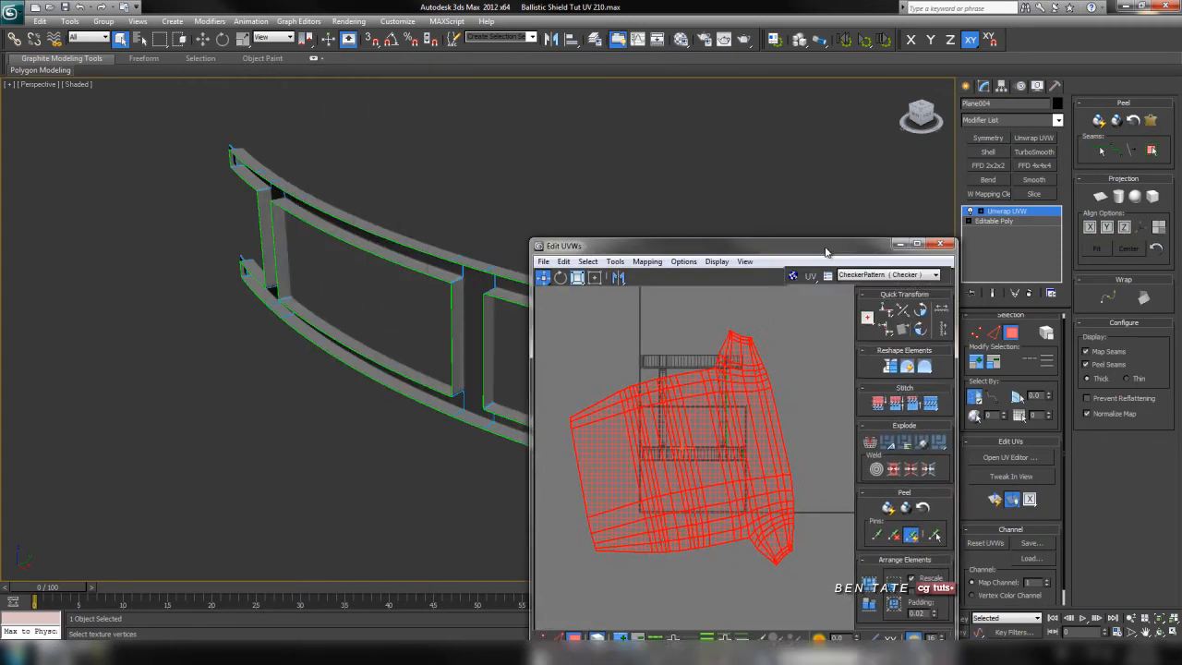
# Step: Move the UV editor window beside the frame and zoom in on the pelted end tab
pyautogui.moveTo(821, 243); pyautogui.dragTo(909, 243)
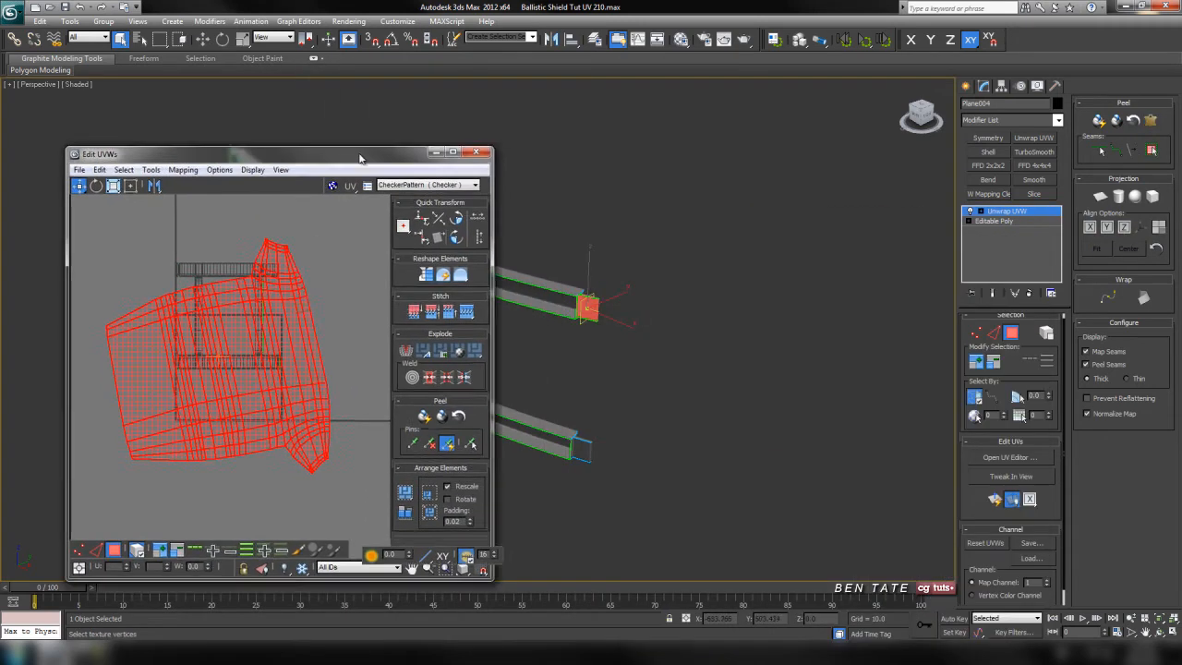
pyautogui.moveTo(360, 159); pyautogui.dragTo(337, 129)
pyautogui.moveTo(641, 238); pyautogui.dragTo(634, 160, button='middle')
pyautogui.scroll(5, 667, 237)
pyautogui.moveTo(721, 226); pyautogui.dragTo(897, 355, button='middle')
pyautogui.press('z')
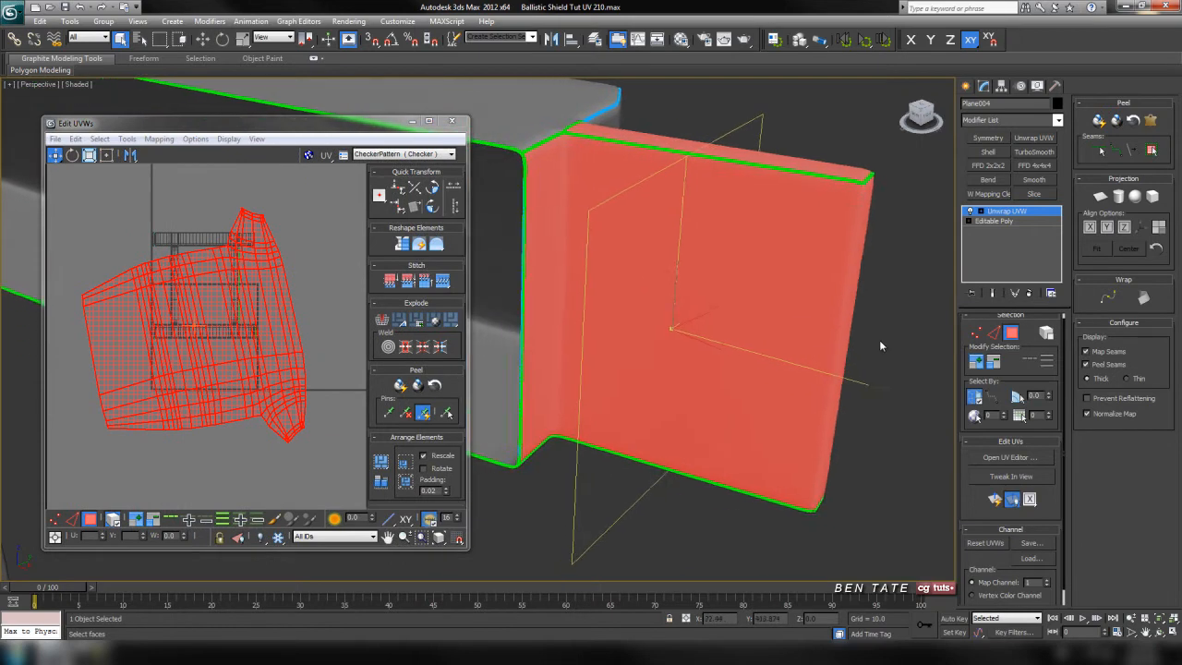
# Step: Select the lower rail's end tab beneath it out to the peel seams, pelt map it and commit the result
pyautogui.scroll(-3, 759, 334)
pyautogui.keyDown('alt'); pyautogui.moveTo(712, 335); pyautogui.dragTo(675, 353, button='middle'); pyautogui.keyUp('alt')
pyautogui.scroll(-5, 674, 353)
pyautogui.moveTo(686, 420); pyautogui.dragTo(726, 306, button='middle')
pyautogui.scroll(-2, 719, 332)
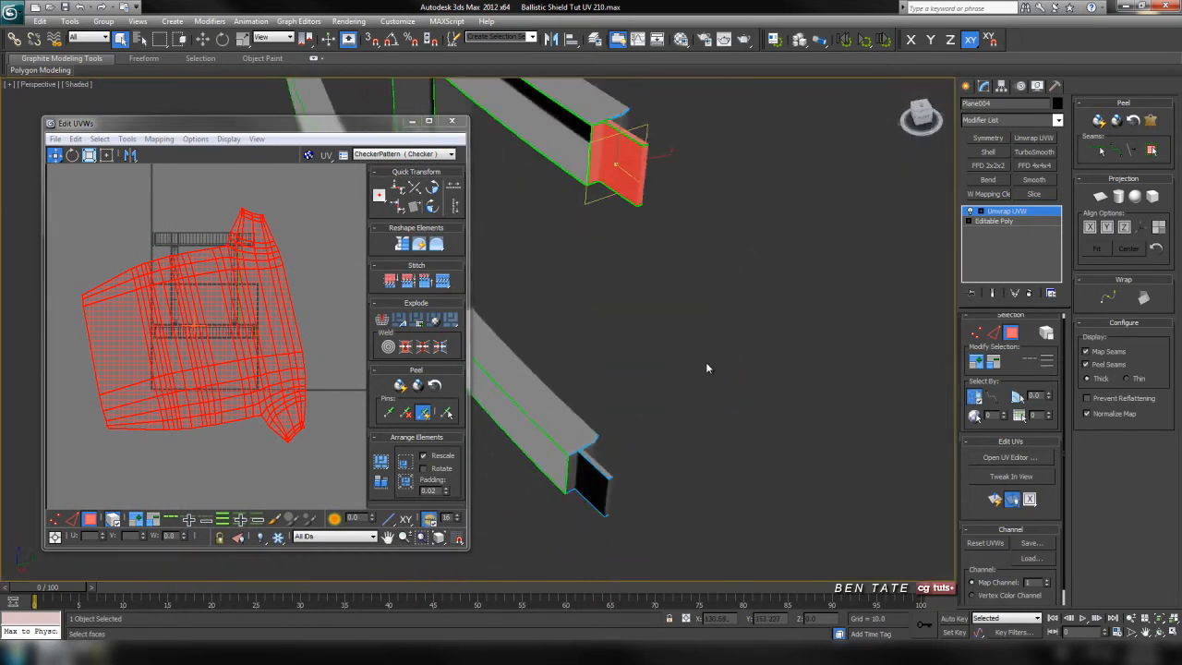
pyautogui.moveTo(647, 425); pyautogui.dragTo(695, 410, button='middle')
pyautogui.click(662, 456)
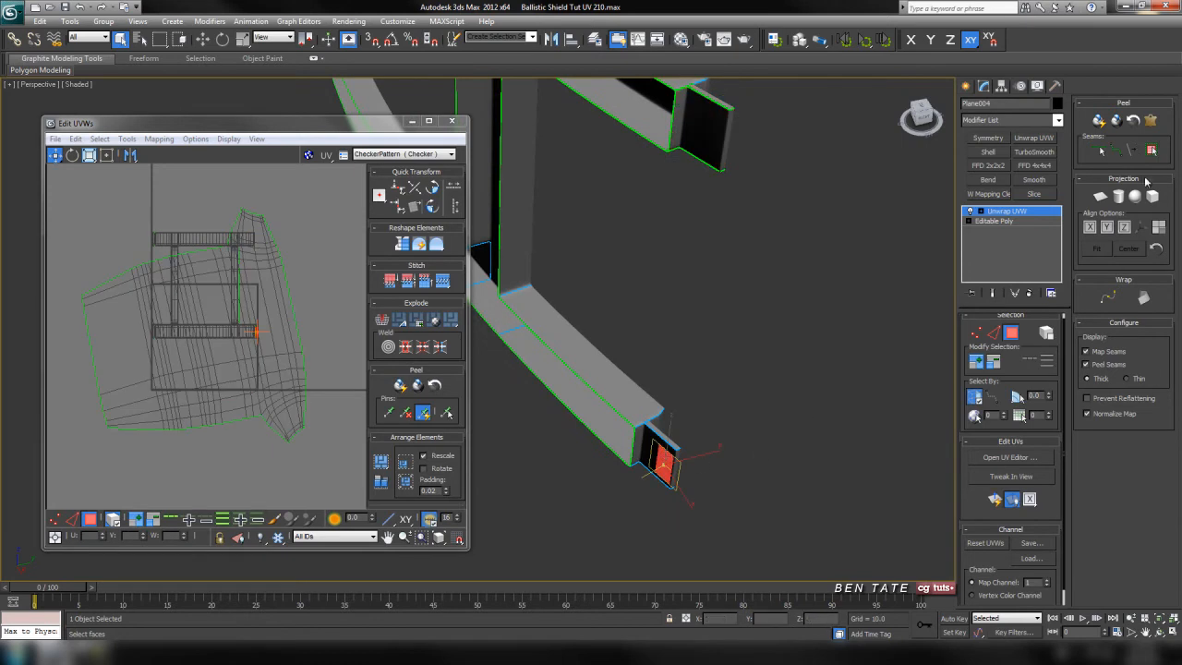
pyautogui.click(544, 201)
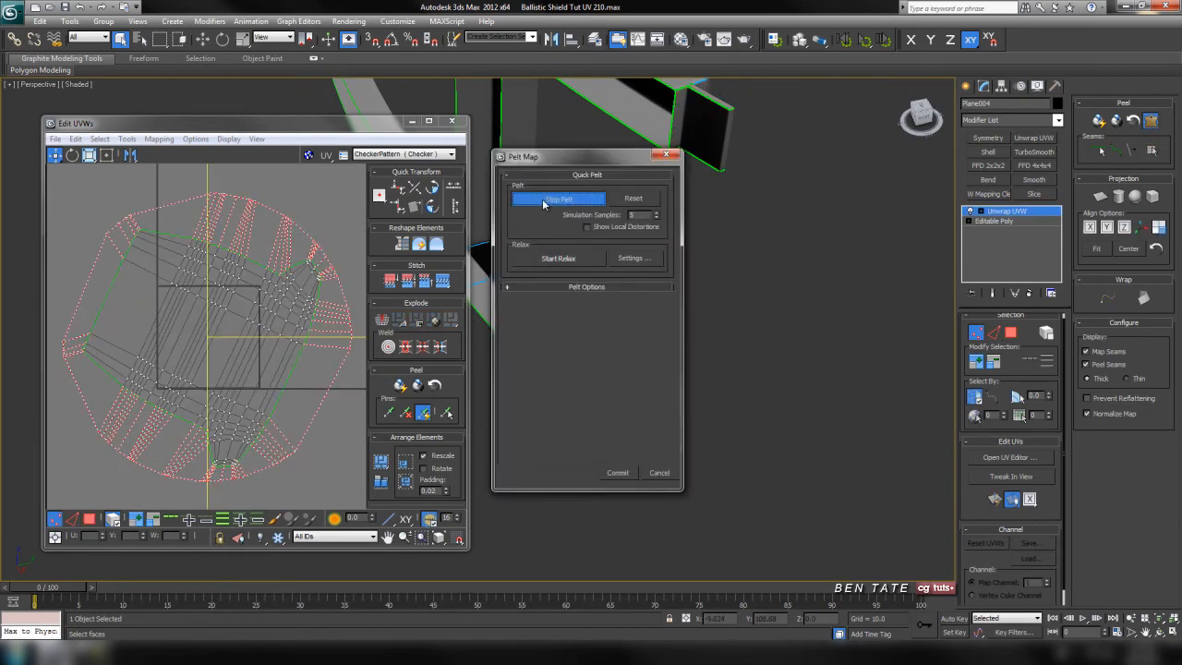
pyautogui.click(617, 475)
# Step: Select the upper rail's tab at the opposite end out to the peel seams, pelt map it and commit the result
pyautogui.moveTo(605, 416); pyautogui.dragTo(610, 445, button='middle')
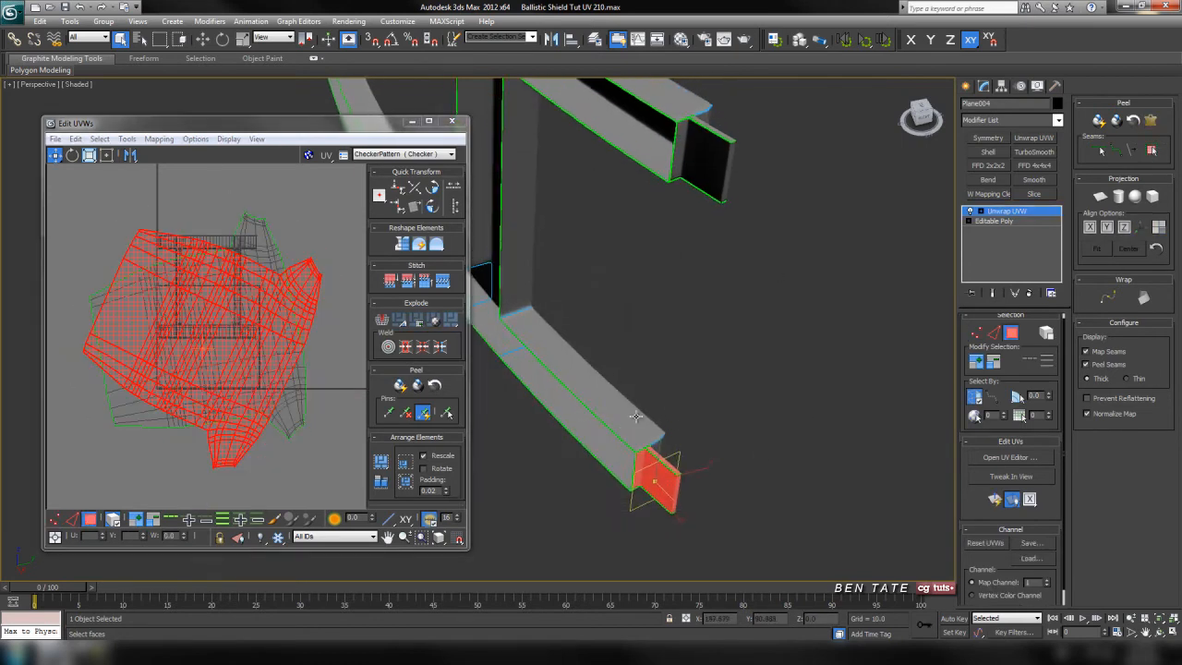
pyautogui.scroll(-5, 573, 388)
pyautogui.moveTo(541, 353); pyautogui.dragTo(735, 404, button='middle')
pyautogui.click(617, 268)
pyautogui.moveTo(749, 333); pyautogui.dragTo(715, 336, button='middle')
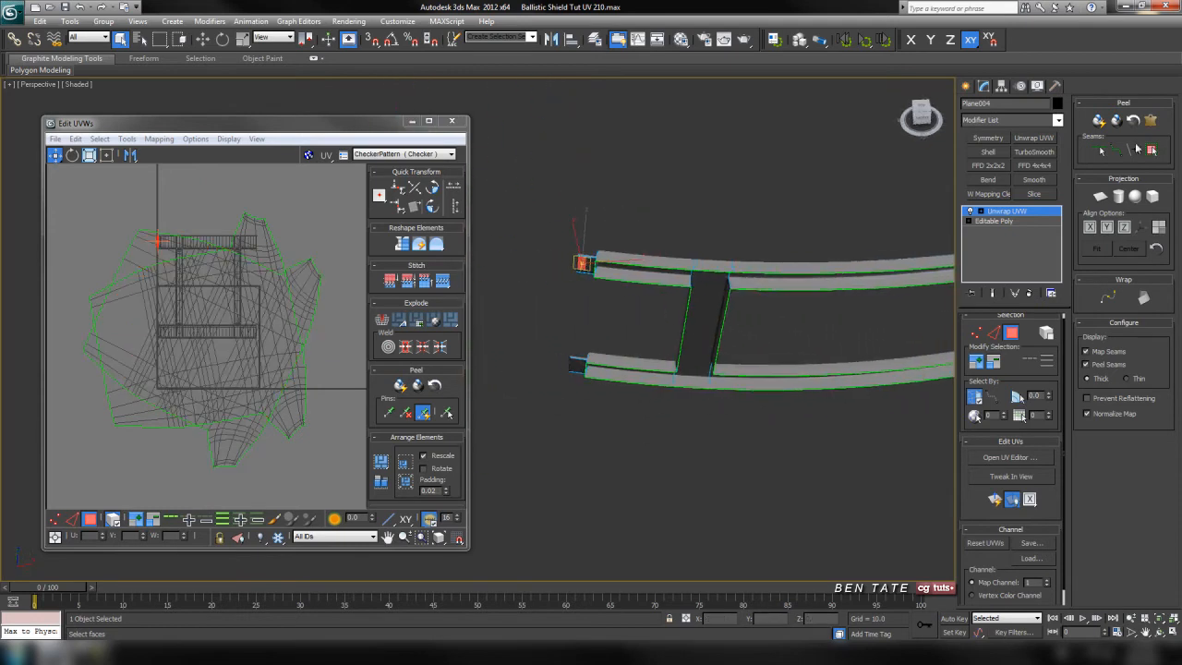
pyautogui.click(1116, 121)
pyautogui.click(573, 201)
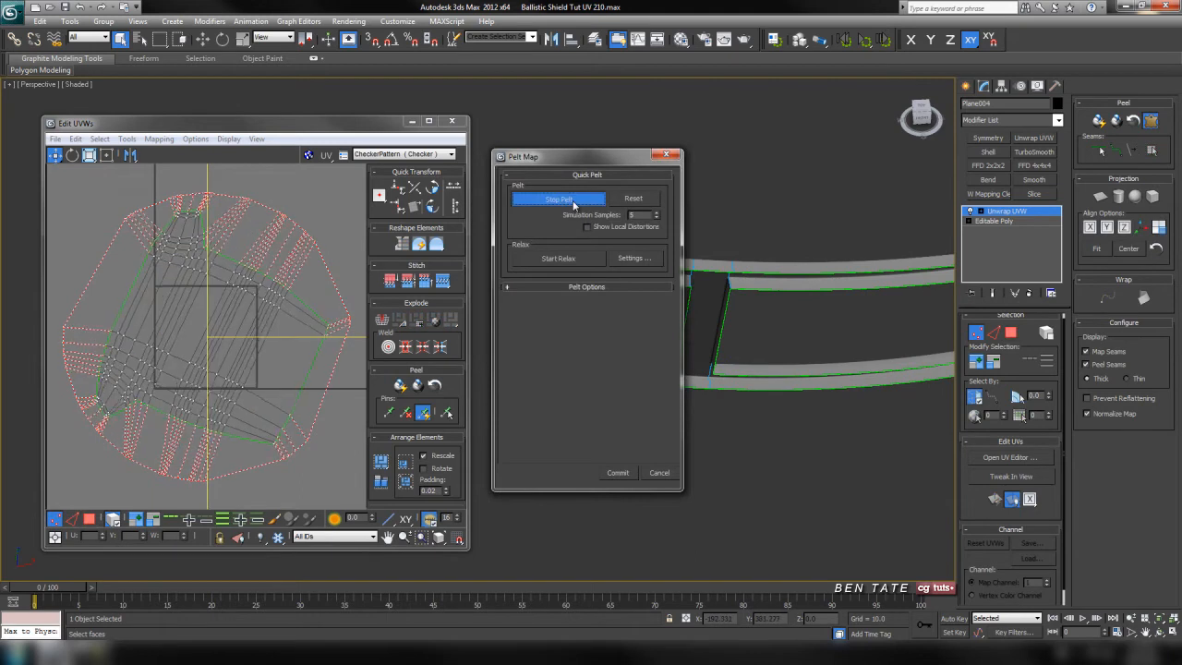
pyautogui.click(614, 475)
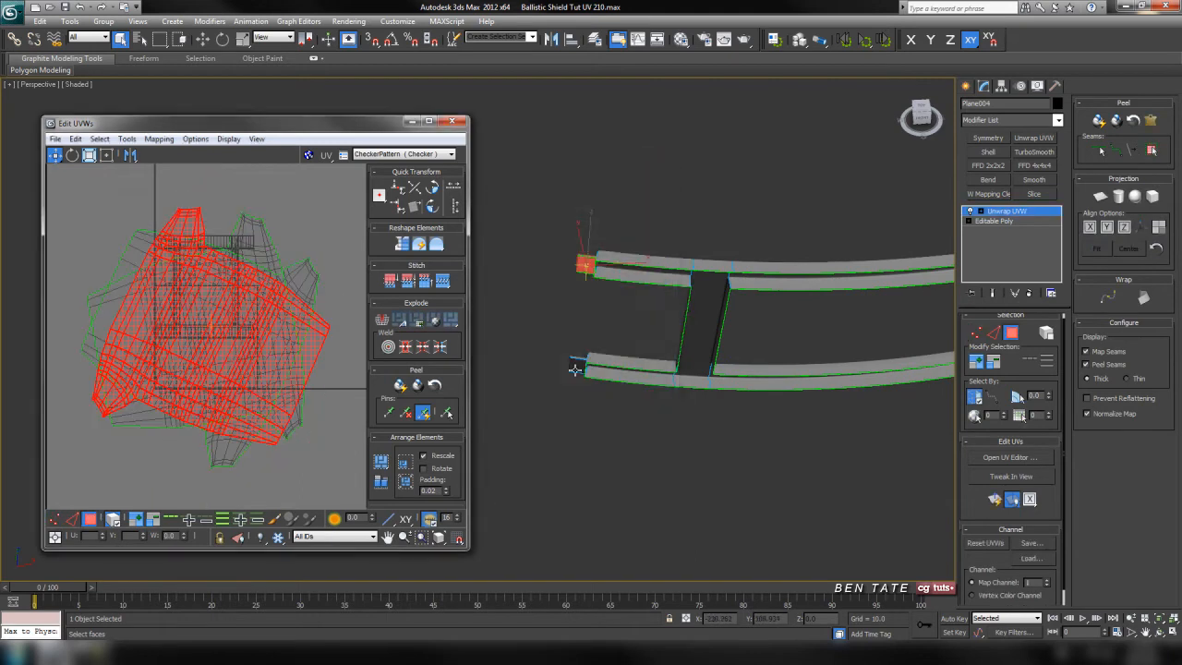
# Step: Select the lower rail's end tab beneath the one just mapped out to its peel seams, pelt map it and commit the result
pyautogui.click(1152, 122)
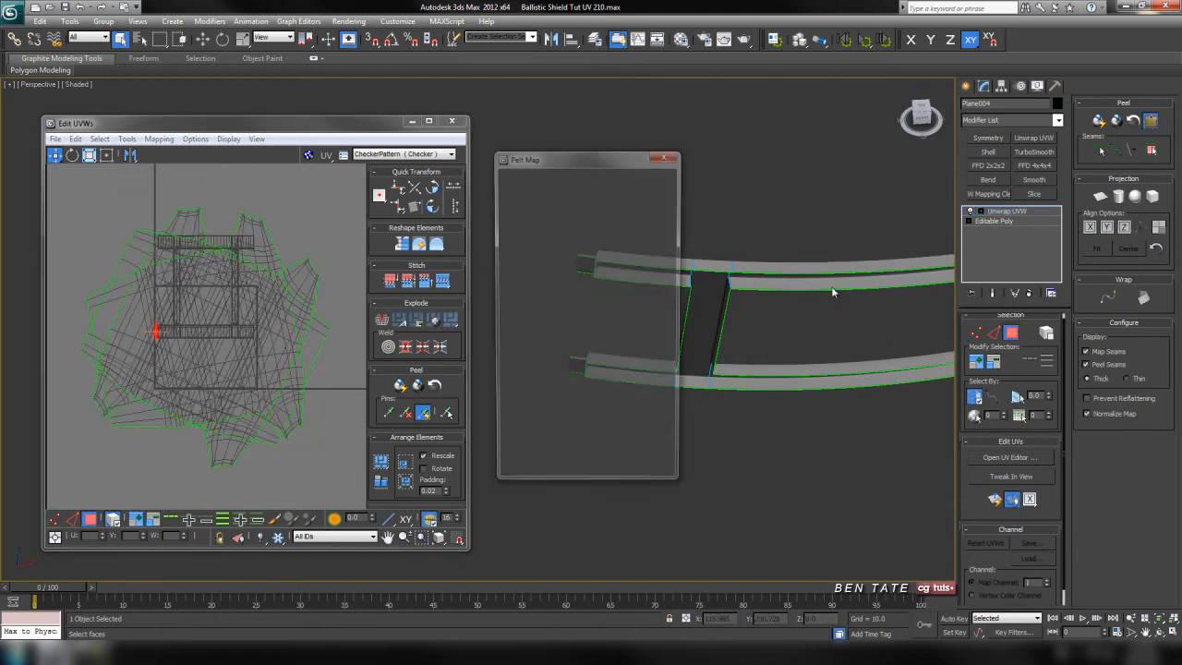
pyautogui.click(579, 202)
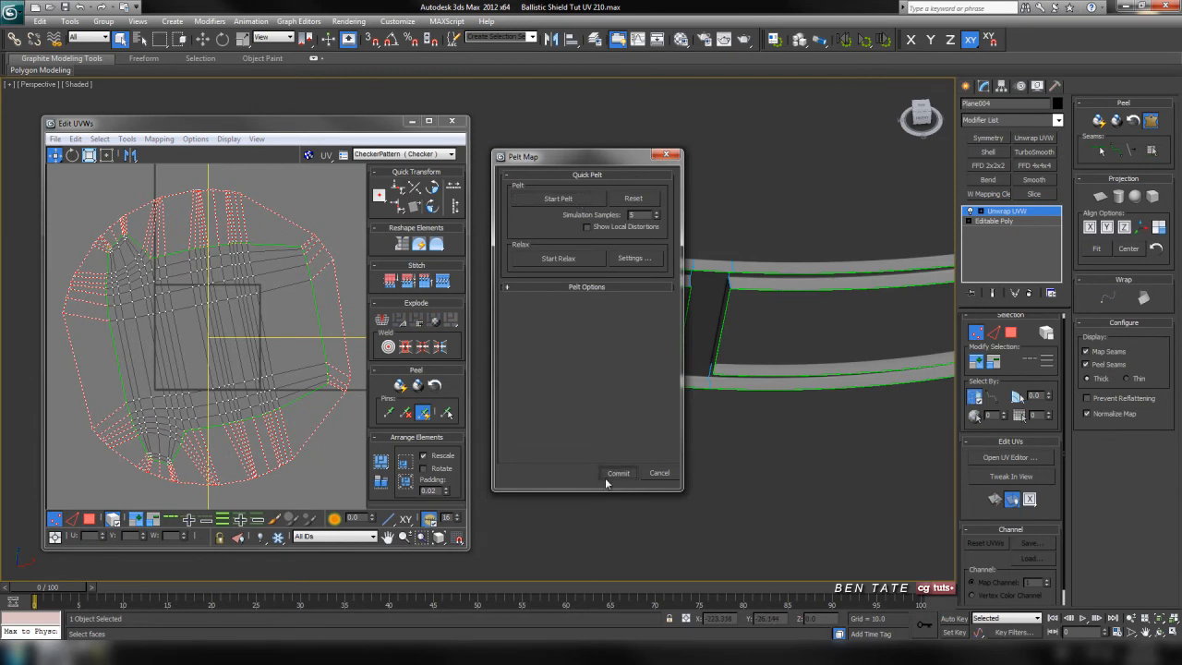
pyautogui.click(607, 475)
# Step: Select the upper rail's short section left of the left strut out to the peel seams, pelt map it and commit the result
pyautogui.scroll(-3, 670, 477)
pyautogui.keyDown('alt'); pyautogui.moveTo(644, 453); pyautogui.dragTo(660, 436, button='middle'); pyautogui.keyUp('alt')
pyautogui.keyDown('alt'); pyautogui.moveTo(721, 409); pyautogui.dragTo(761, 394, button='middle'); pyautogui.keyUp('alt')
pyautogui.scroll(3, 761, 395)
pyautogui.moveTo(699, 441); pyautogui.dragTo(652, 434, button='middle')
pyautogui.moveTo(652, 434); pyautogui.dragTo(699, 384, button='middle')
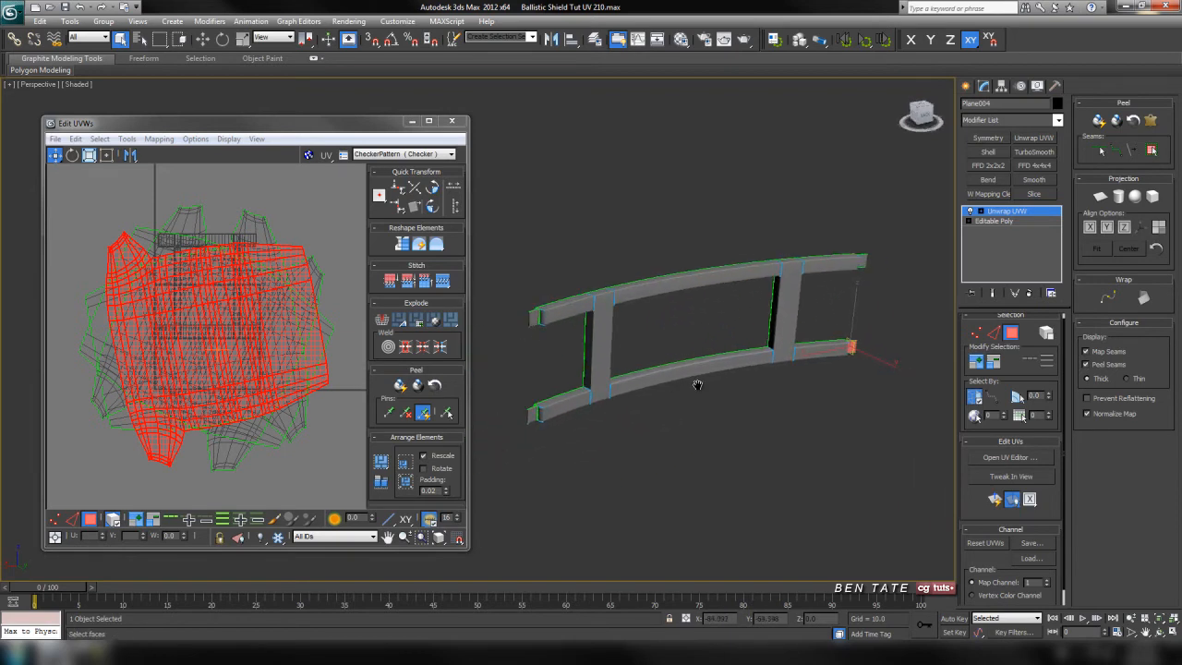
pyautogui.click(573, 308)
pyautogui.click(1150, 121)
pyautogui.click(582, 200)
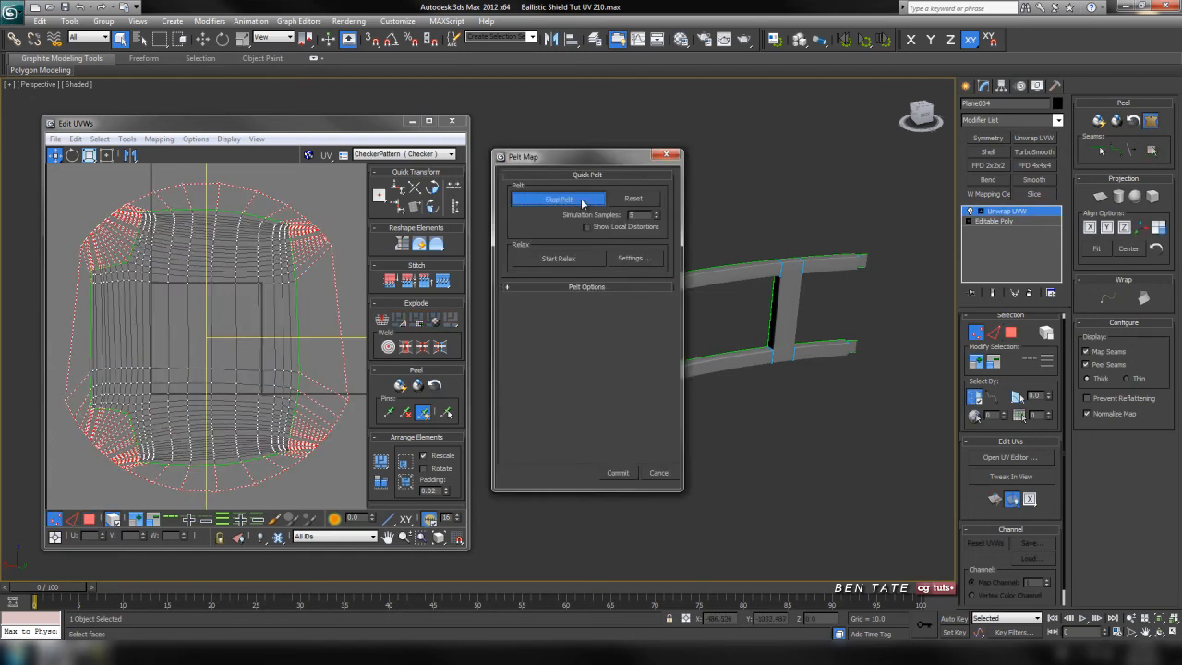
pyautogui.click(597, 472)
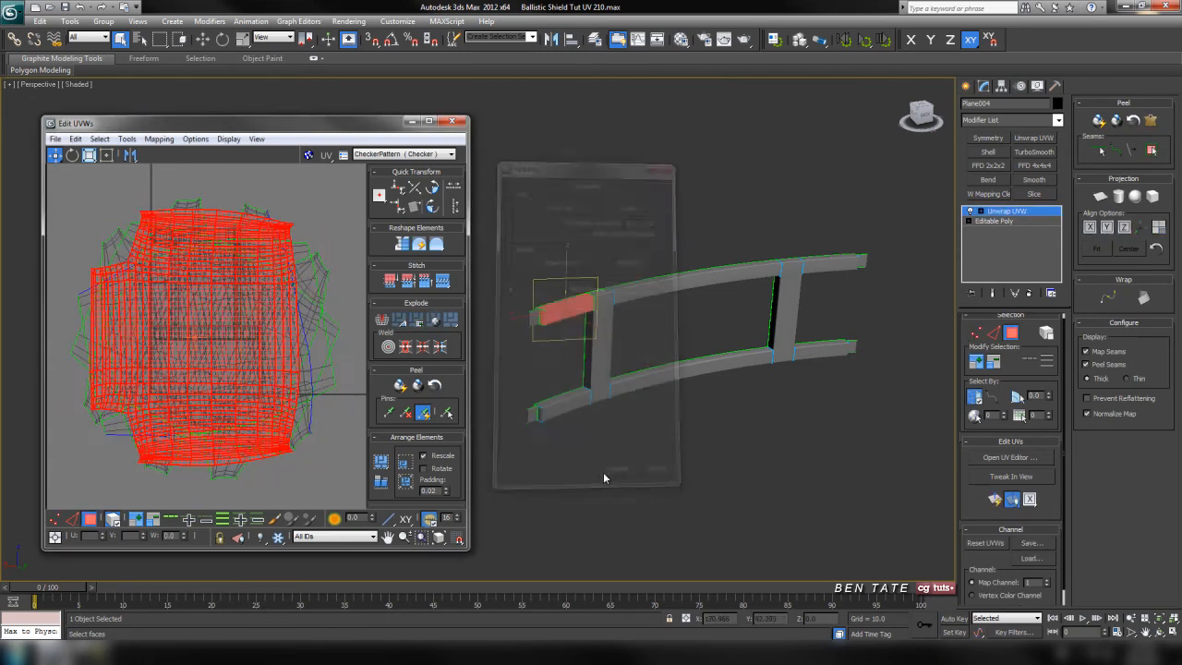
# Step: Select the lower rail's short section left of the left strut out to the peel seams, pelt map it and commit
pyautogui.click(567, 401)
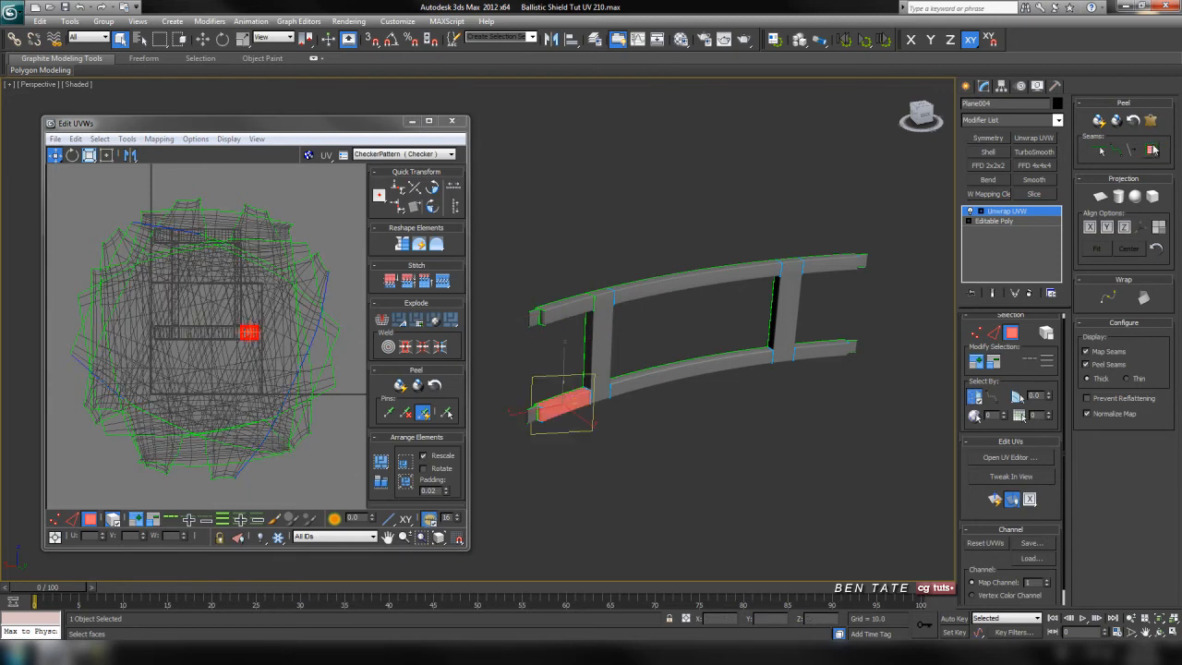
pyautogui.click(1151, 121)
pyautogui.click(558, 200)
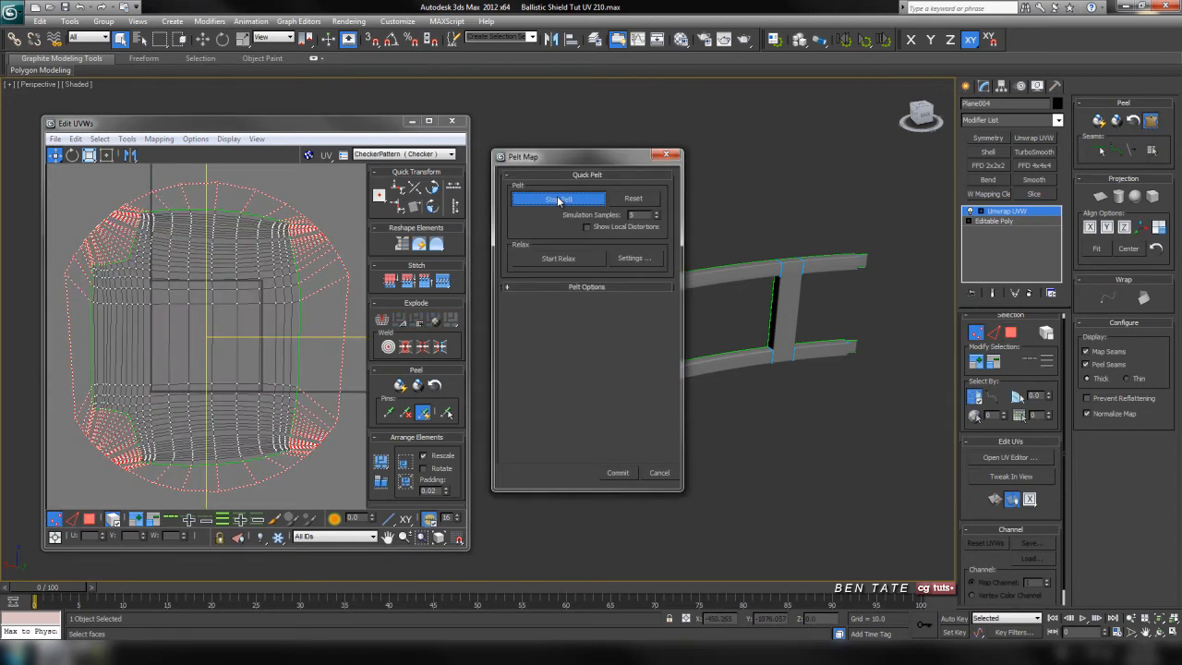
pyautogui.click(617, 473)
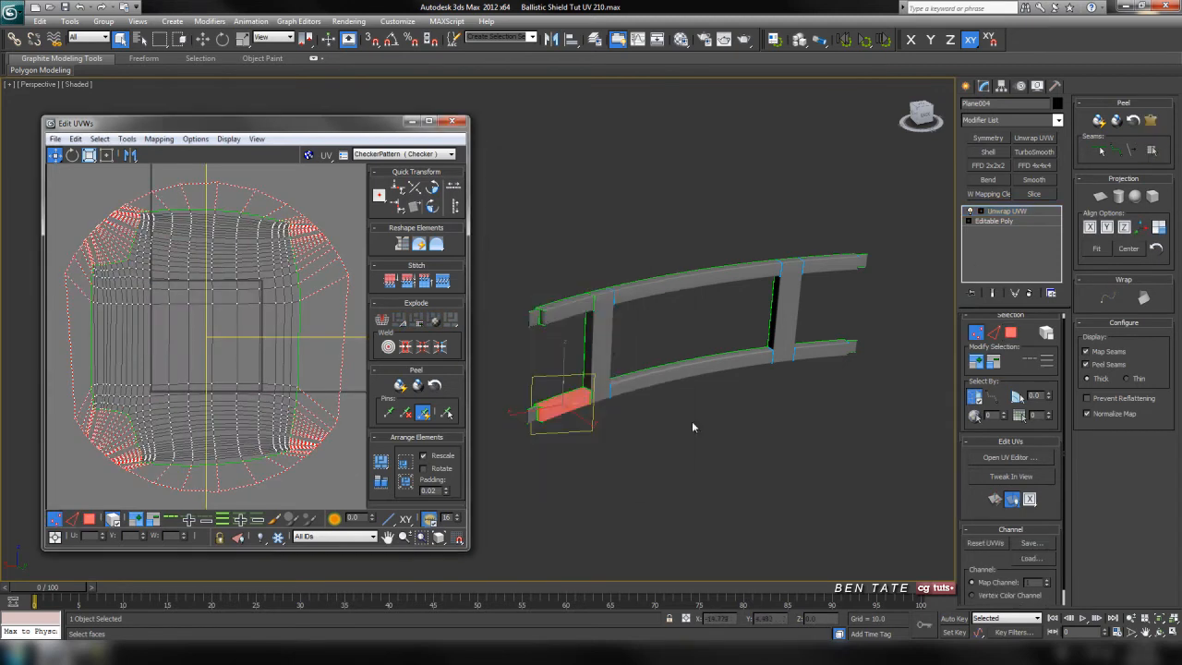
# Step: Select the left strut's faces out to the peel seams, pelt map them and commit the result
pyautogui.click(597, 346)
pyautogui.click(1150, 152)
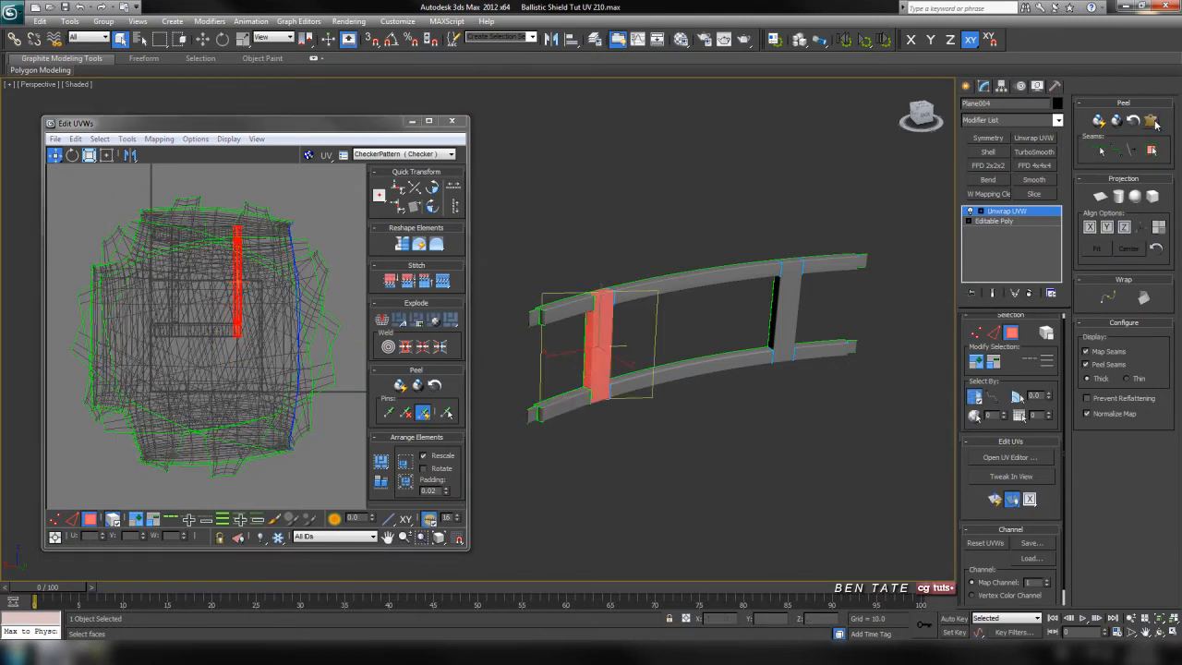
pyautogui.click(1151, 121)
pyautogui.click(587, 200)
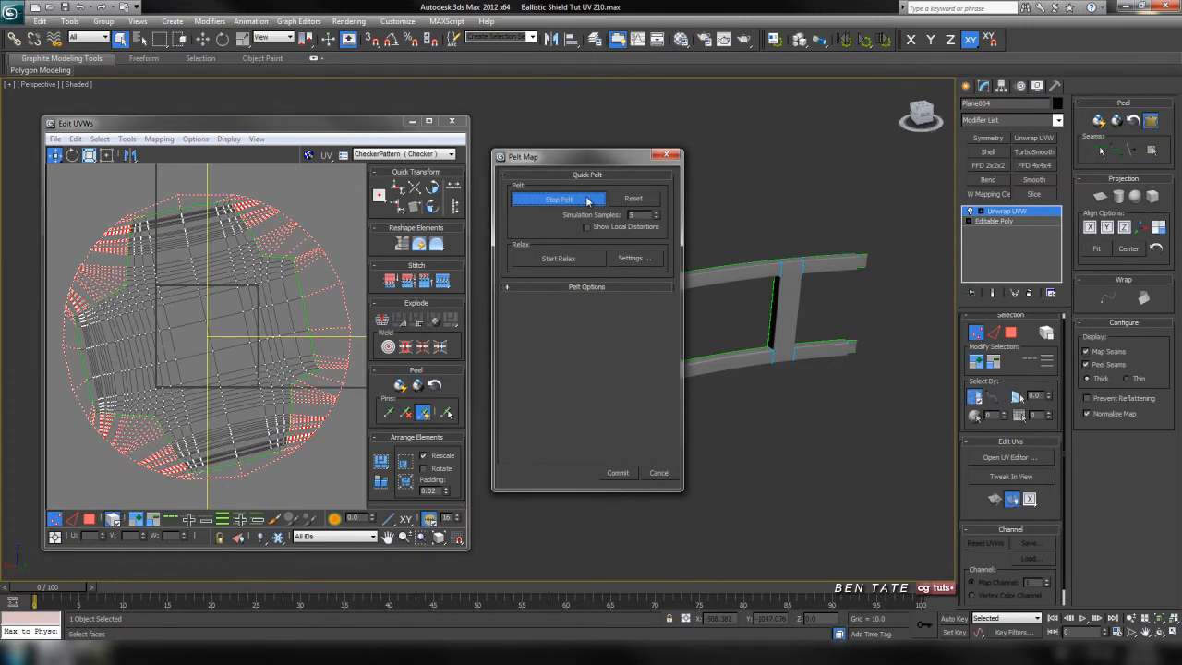
pyautogui.click(587, 199)
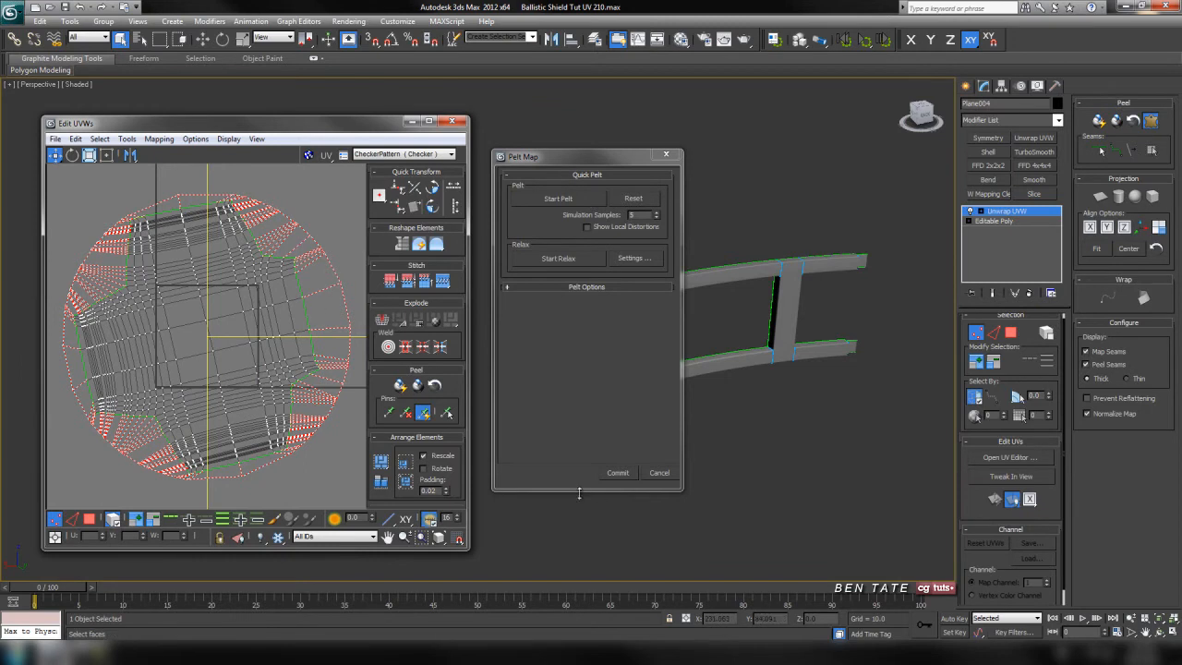
pyautogui.click(616, 473)
# Step: Select the upper rail's middle section between the two struts out to the peel seams, pelt map it and commit
pyautogui.click(686, 281)
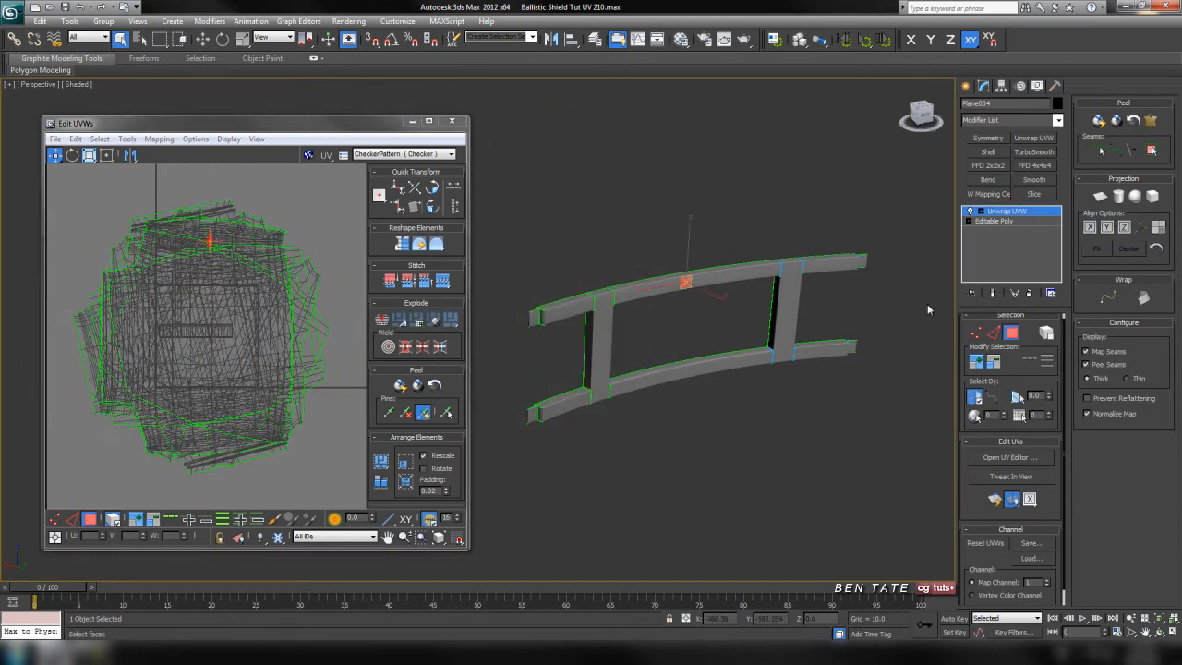
pyautogui.click(1151, 151)
pyautogui.click(1152, 121)
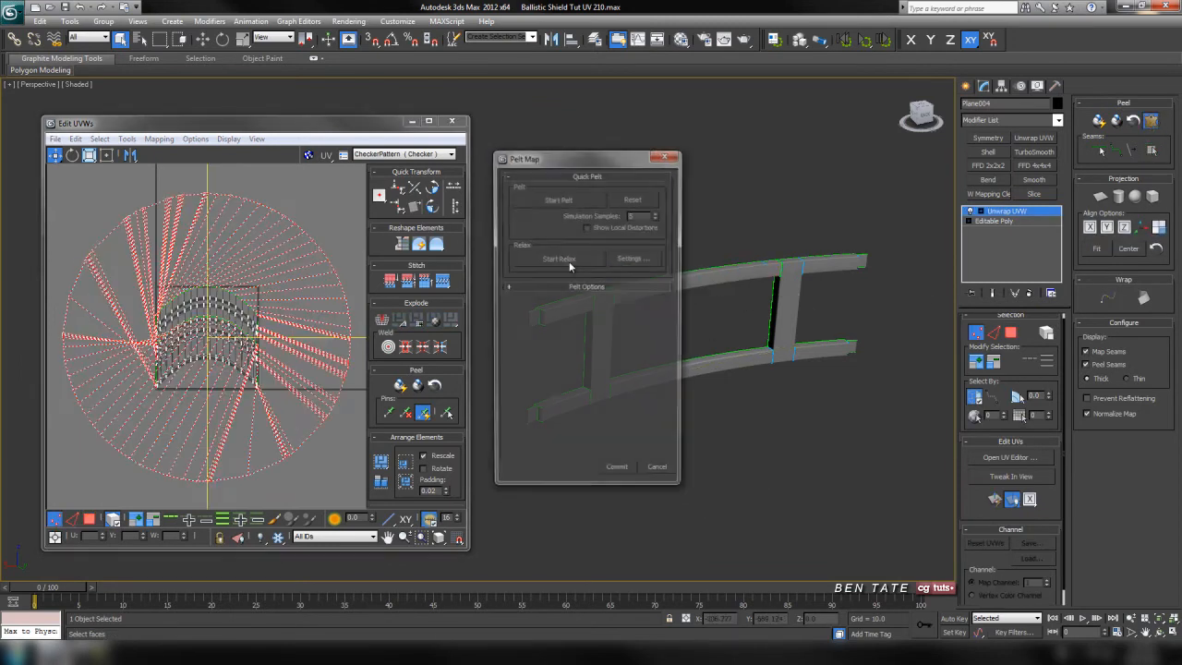
pyautogui.click(565, 200)
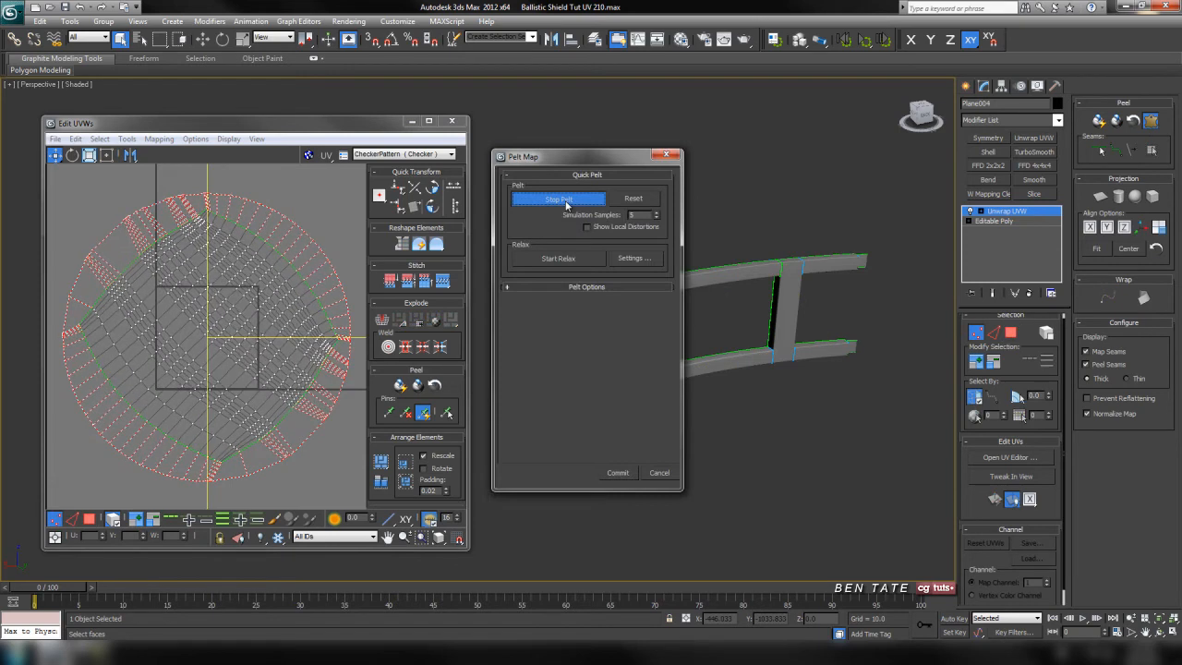
pyautogui.click(636, 473)
# Step: Select the lower rail's middle section between the two struts out to the peel seams, pelt map it and commit
pyautogui.click(744, 362)
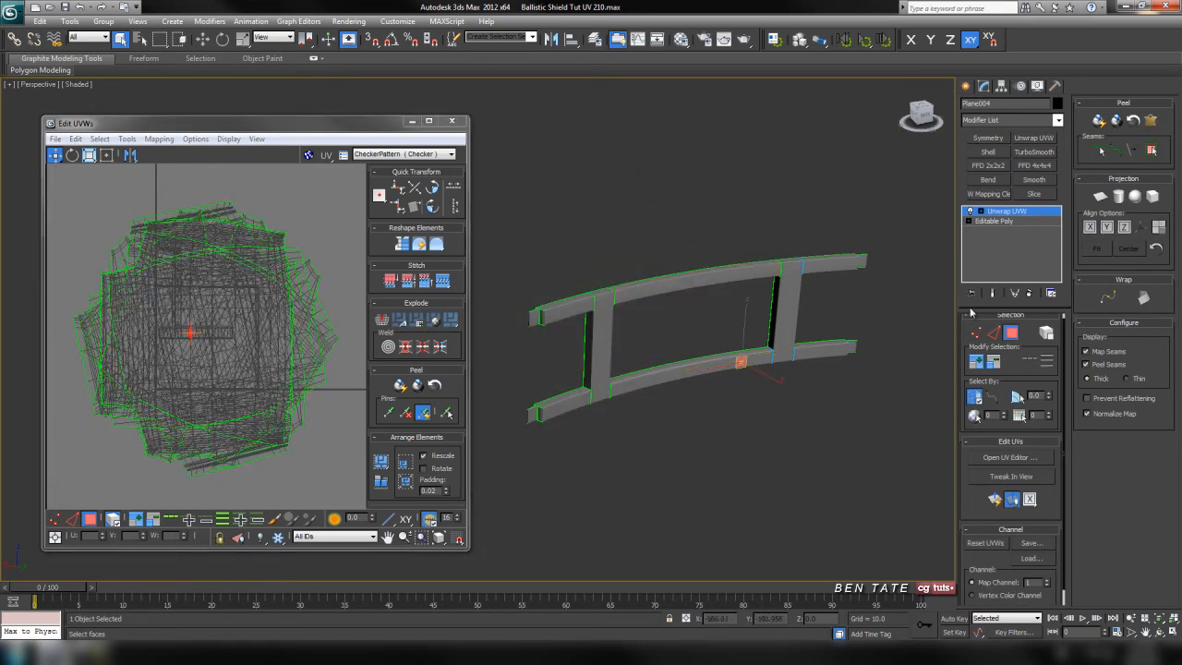
pyautogui.click(1152, 151)
pyautogui.click(1152, 121)
pyautogui.click(565, 200)
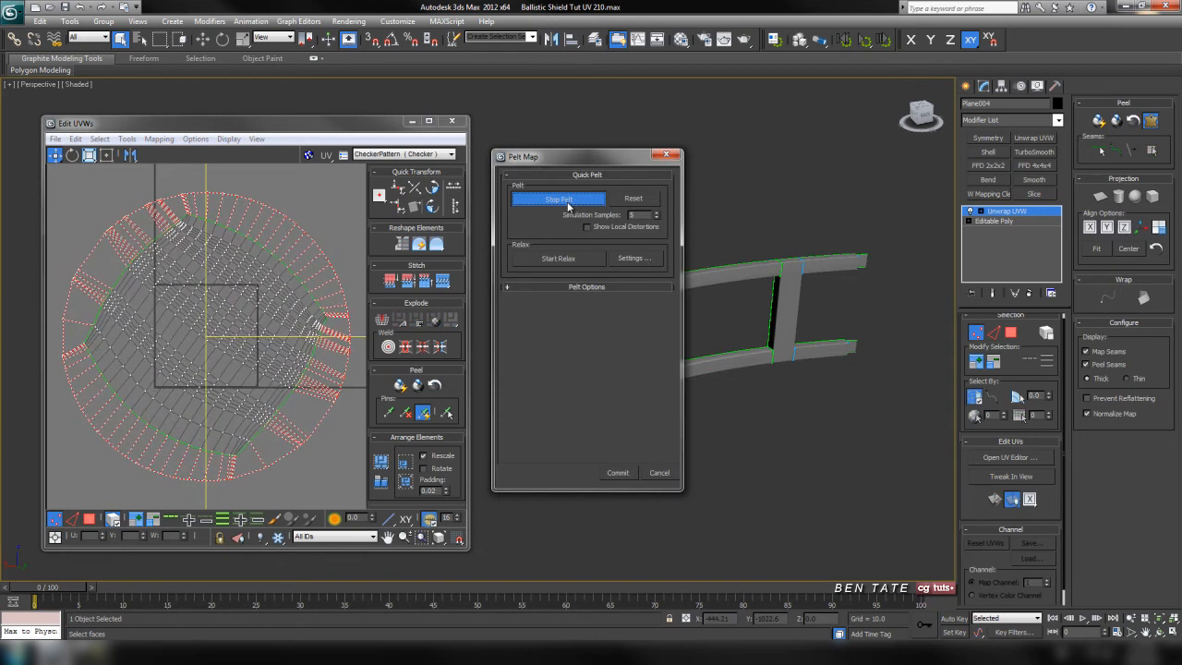
pyautogui.click(618, 473)
# Step: Select the right strut's faces out to the peel seams, pelt map them and commit the result
pyautogui.click(794, 316)
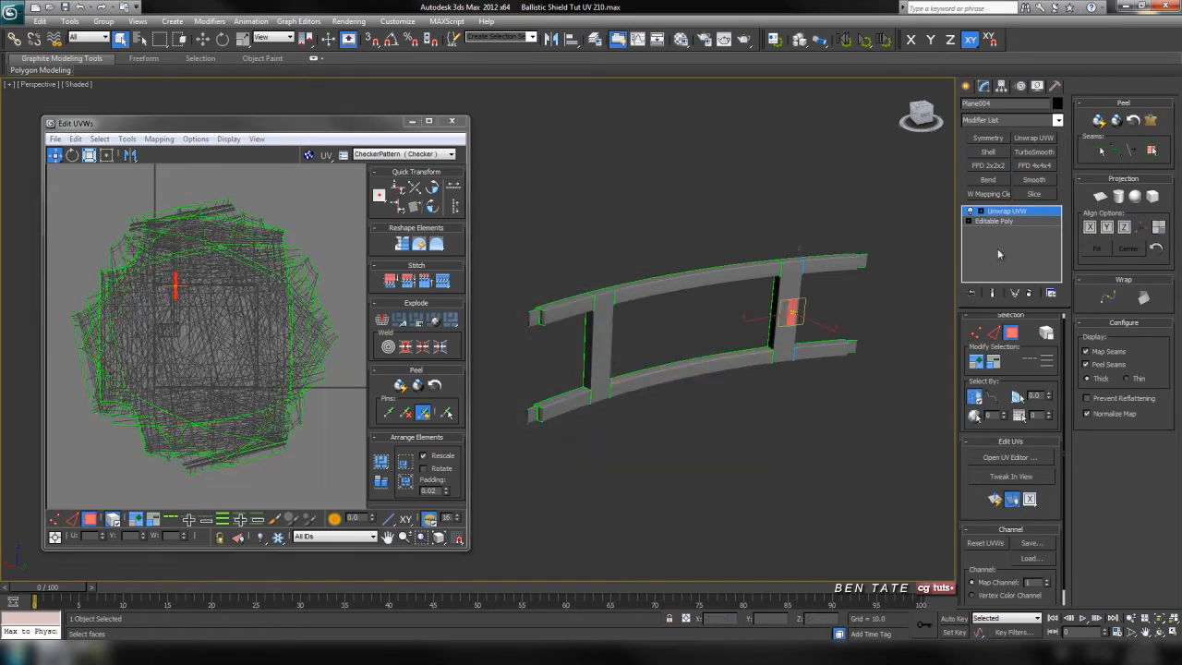
pyautogui.click(1155, 152)
pyautogui.click(1151, 121)
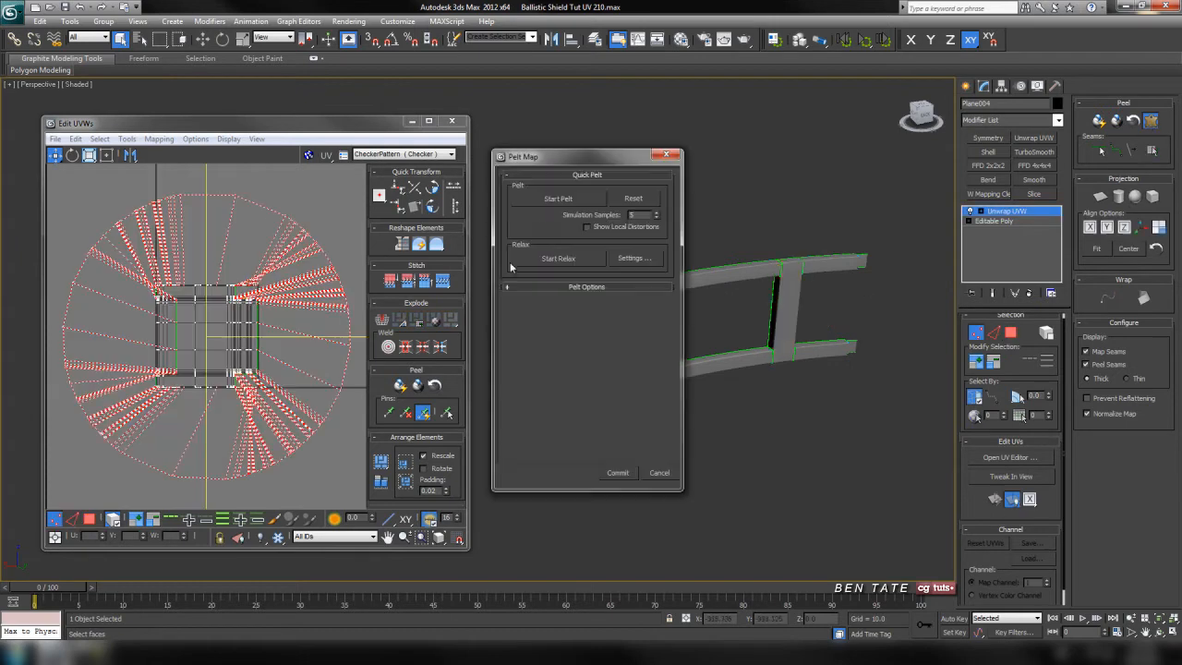
pyautogui.click(541, 202)
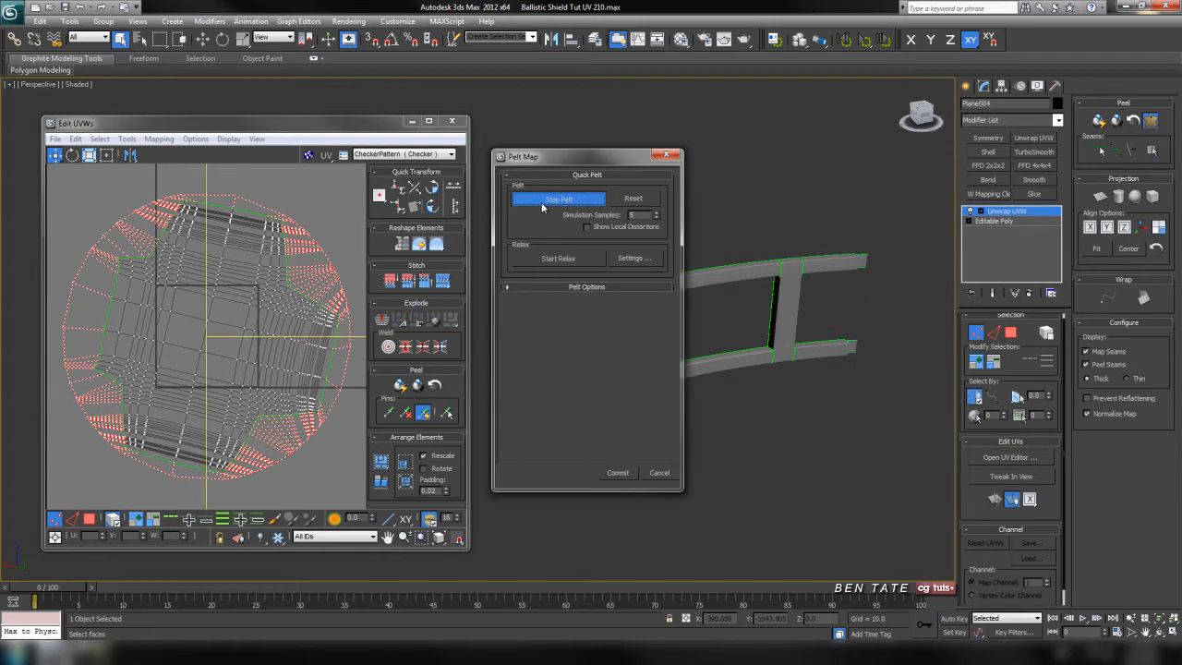
pyautogui.click(541, 203)
pyautogui.click(618, 474)
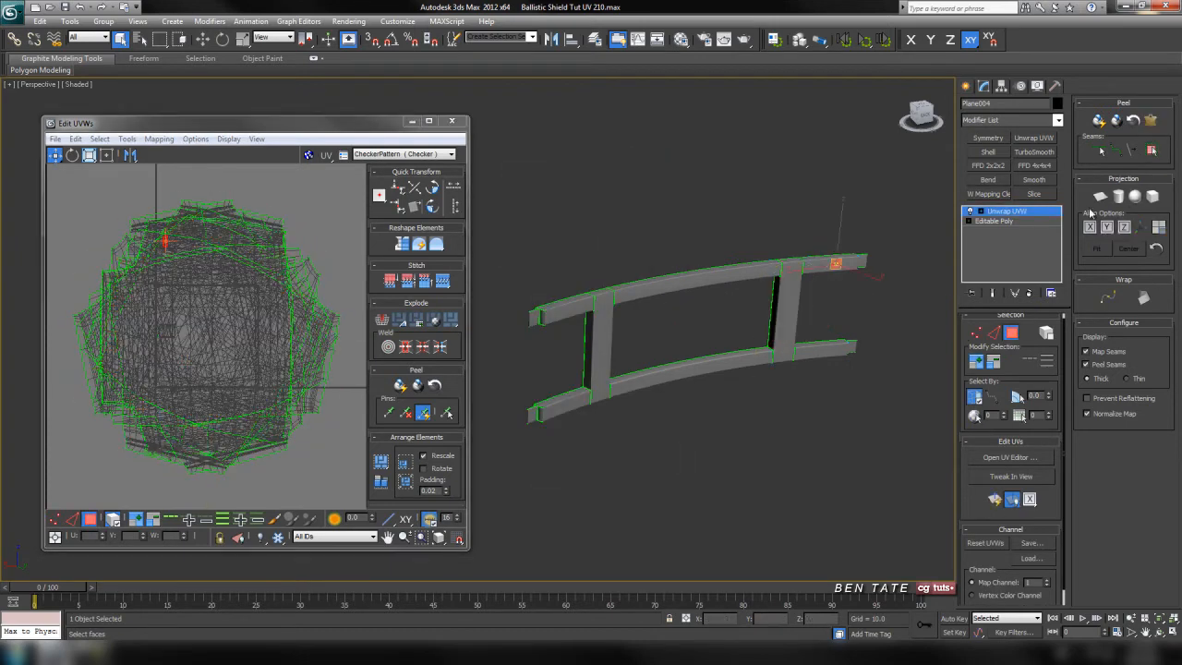
# Step: Pelt map the upper rail's short section right of the right strut out to its peel seams and commit the result
pyautogui.click(1152, 122)
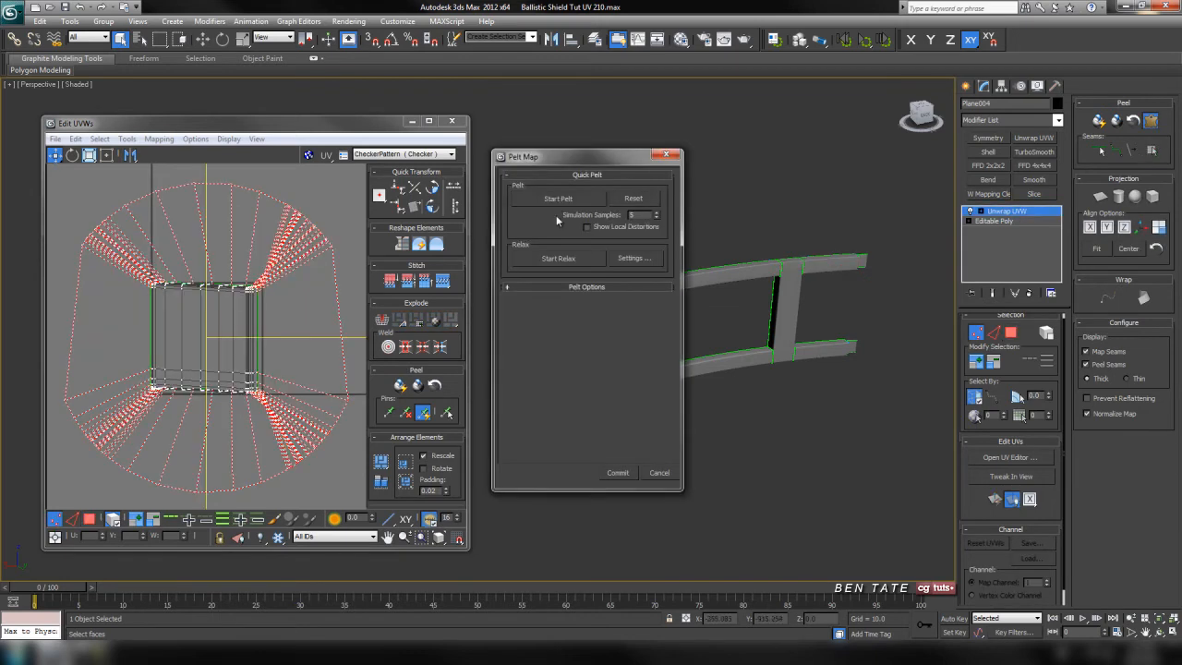
pyautogui.click(555, 202)
pyautogui.click(555, 202)
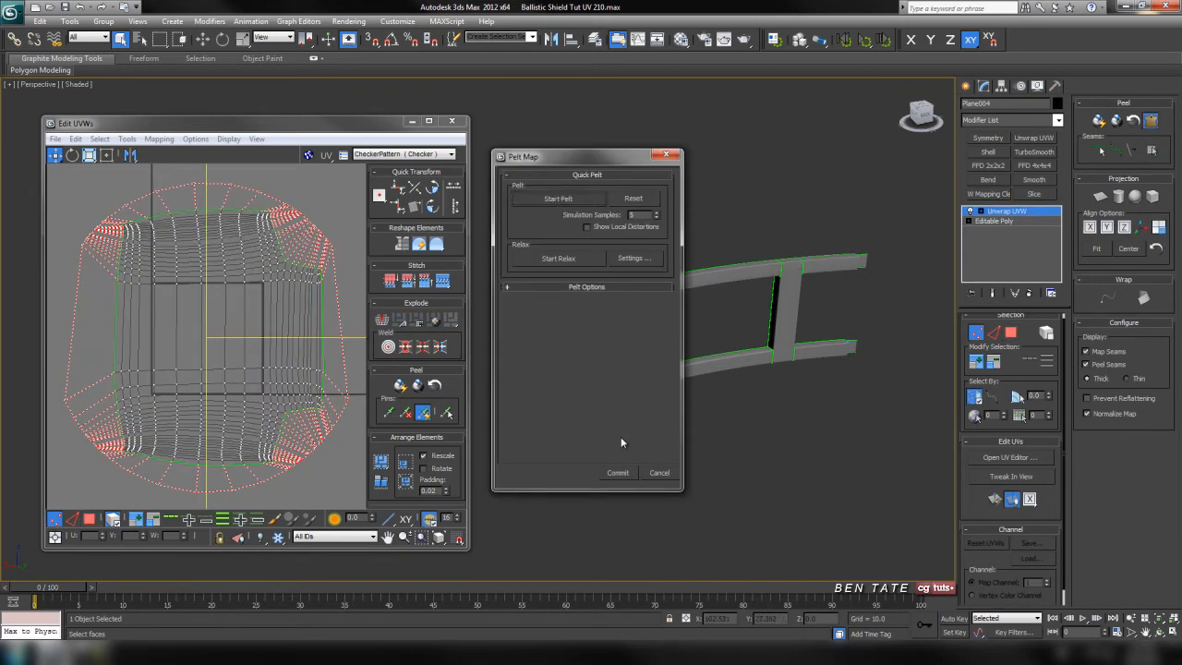
pyautogui.click(618, 473)
# Step: Select the lower rail's short section right of the right strut out to the peel seams, pelt map it and commit
pyautogui.click(820, 355)
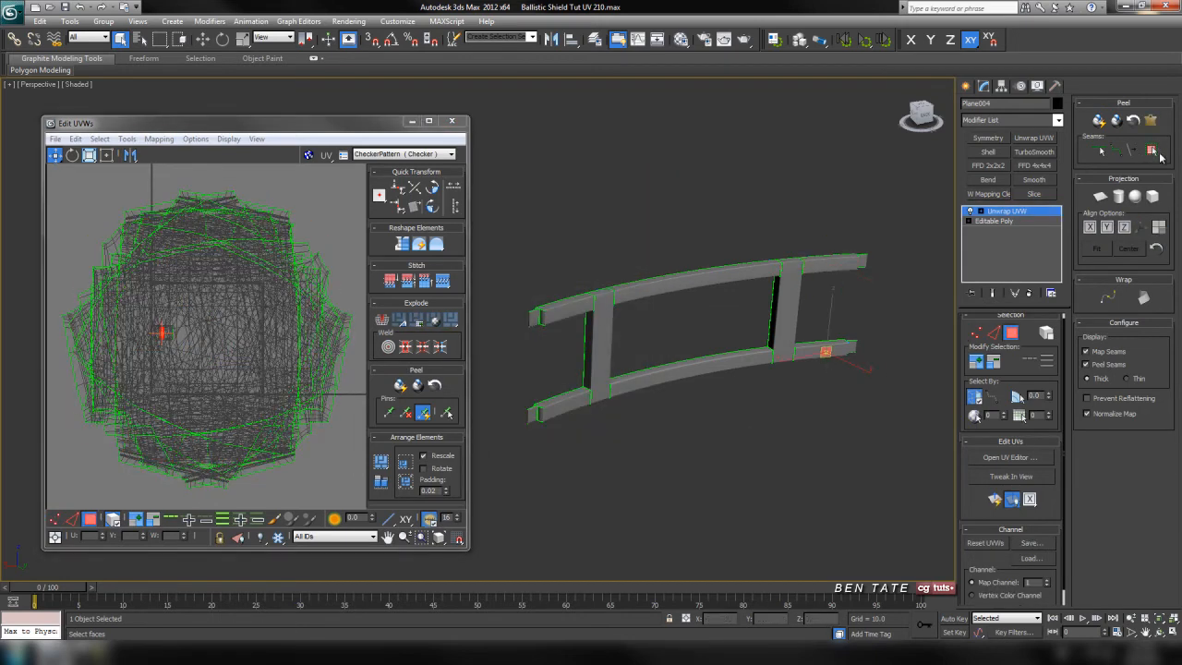
pyautogui.click(1152, 122)
pyautogui.click(536, 204)
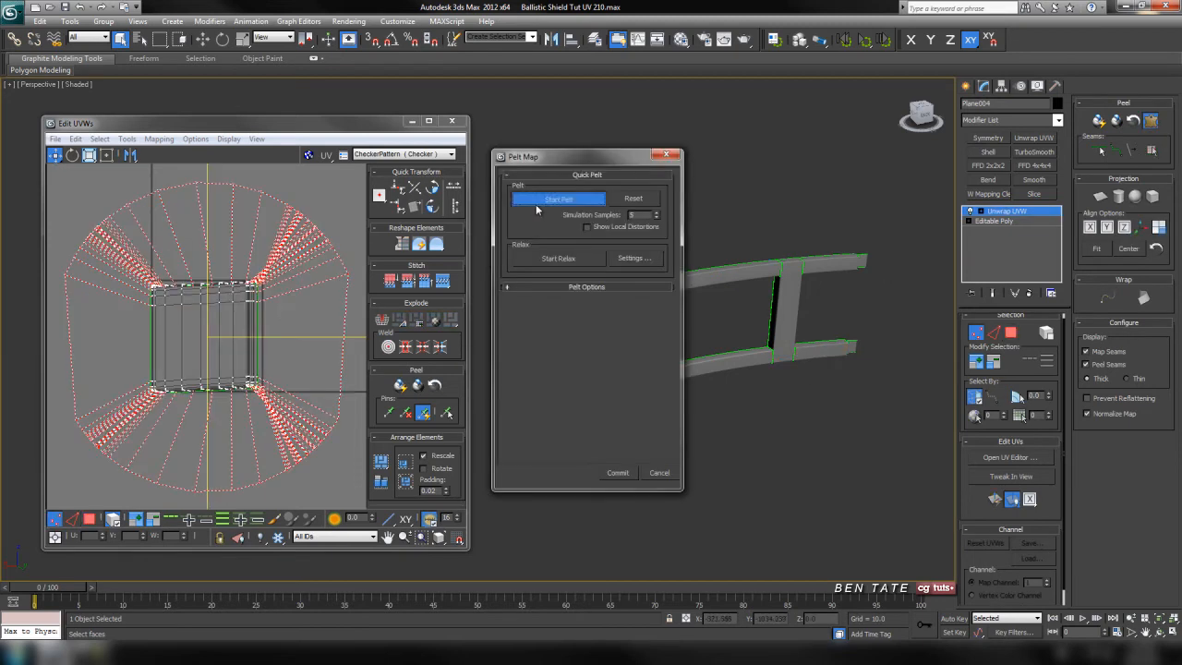
pyautogui.click(618, 473)
# Step: Enlarge the UV editor window and frame the stacked shells with free space around them
pyautogui.moveTo(321, 124); pyautogui.dragTo(352, 95)
pyautogui.moveTo(499, 520); pyautogui.dragTo(841, 586)
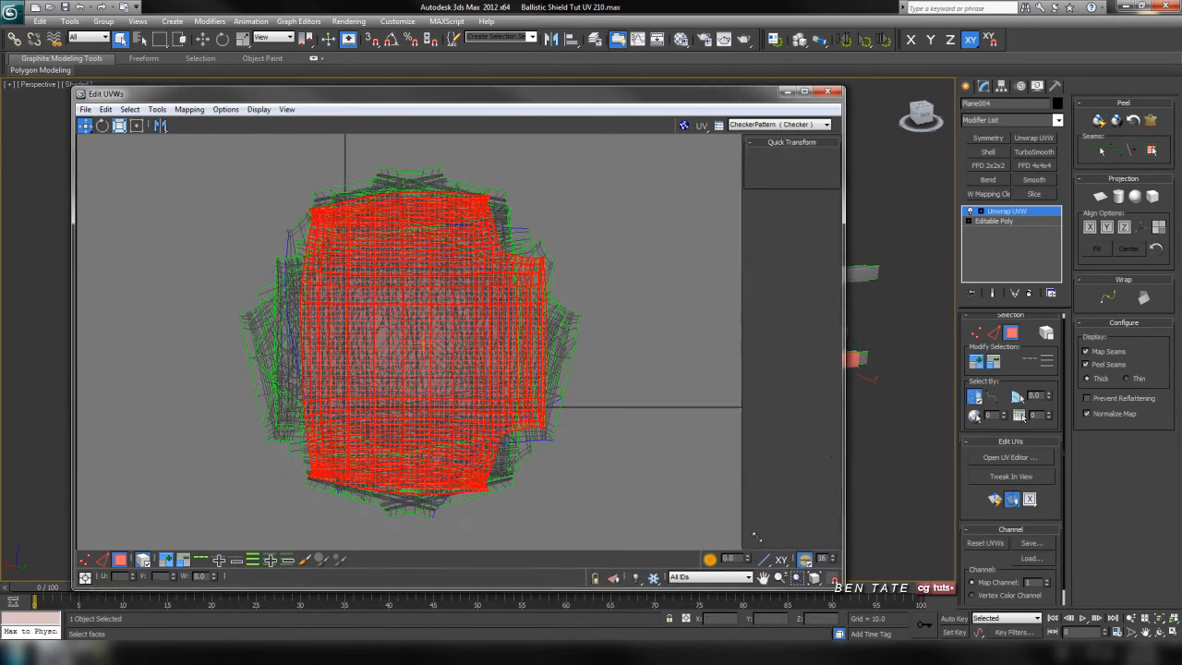
pyautogui.scroll(-5, 654, 404)
pyautogui.moveTo(655, 404); pyautogui.dragTo(531, 363, button='middle')
pyautogui.scroll(3, 531, 363)
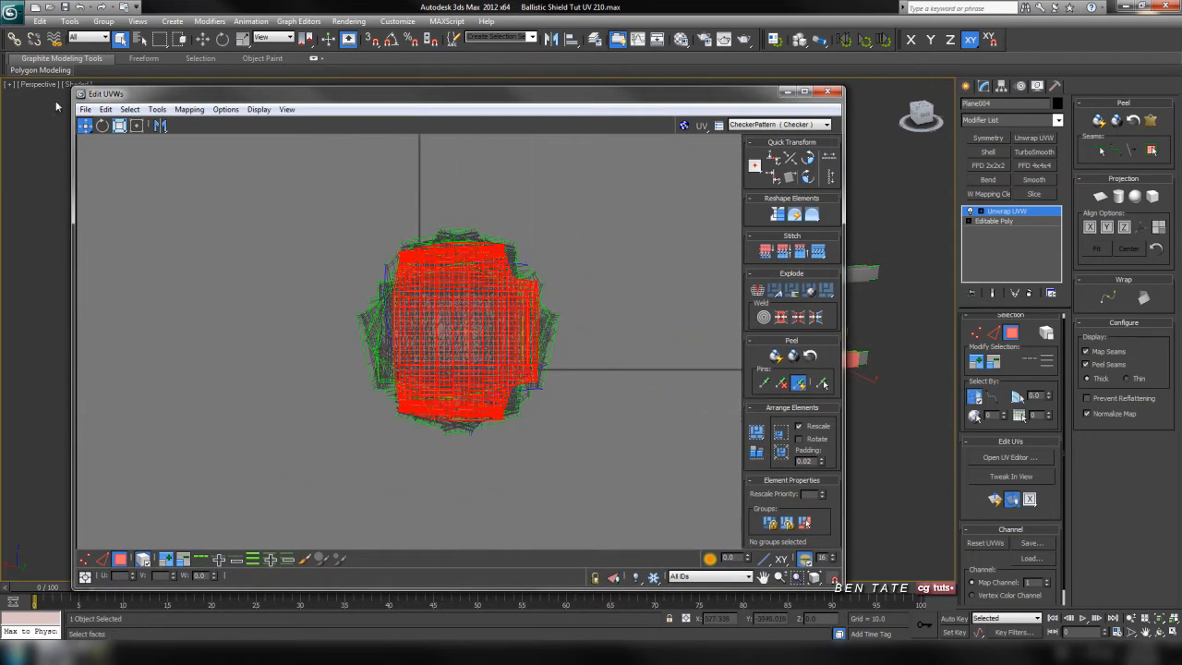
# Step: Pull the overlapping UV shells apart one by one and spread them out so that none are stacked
pyautogui.moveTo(457, 322); pyautogui.dragTo(190, 220)
pyautogui.scroll(-4, 403, 369)
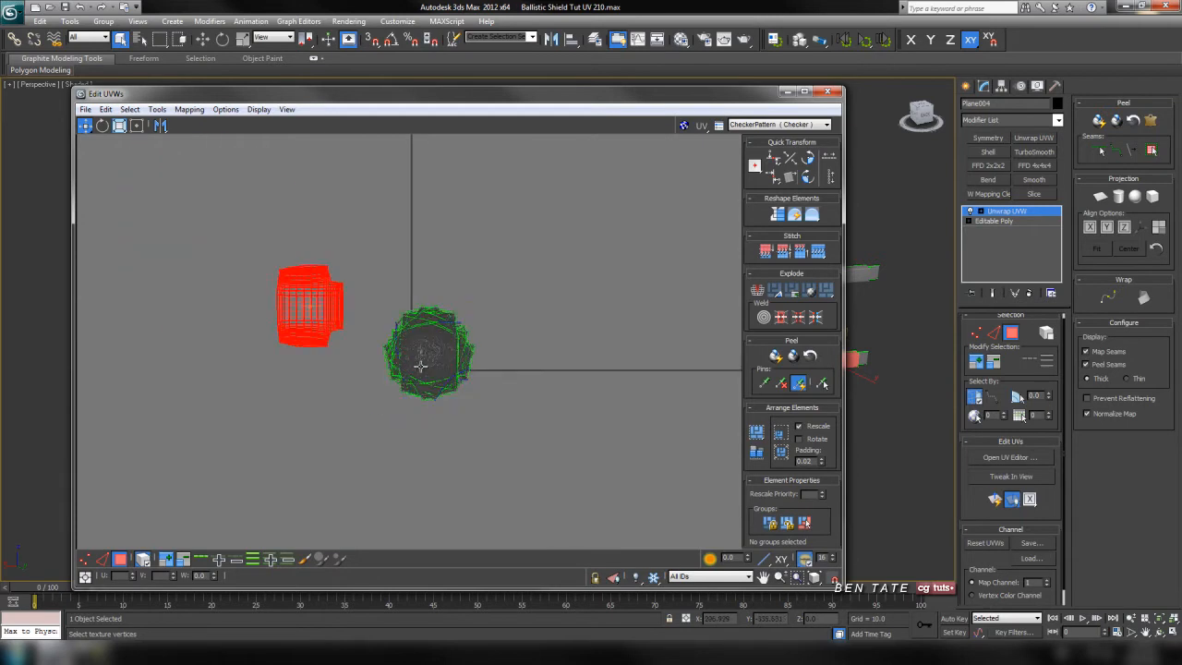
pyautogui.moveTo(404, 367); pyautogui.dragTo(460, 336, button='middle')
pyautogui.moveTo(473, 324); pyautogui.dragTo(347, 372)
pyautogui.moveTo(384, 476); pyautogui.dragTo(388, 473)
pyautogui.moveTo(480, 348); pyautogui.dragTo(621, 444)
pyautogui.moveTo(484, 319); pyautogui.dragTo(567, 196)
pyautogui.moveTo(493, 304); pyautogui.dragTo(265, 250)
pyautogui.moveTo(428, 333); pyautogui.dragTo(424, 381, button='middle')
pyautogui.scroll(-2, 407, 371)
# Step: Select all UV shells and relax them by face angles with 100 iterations and an amount of 1.0, running the relax twice
pyautogui.moveTo(705, 526); pyautogui.dragTo(209, 184)
pyautogui.click(157, 109)
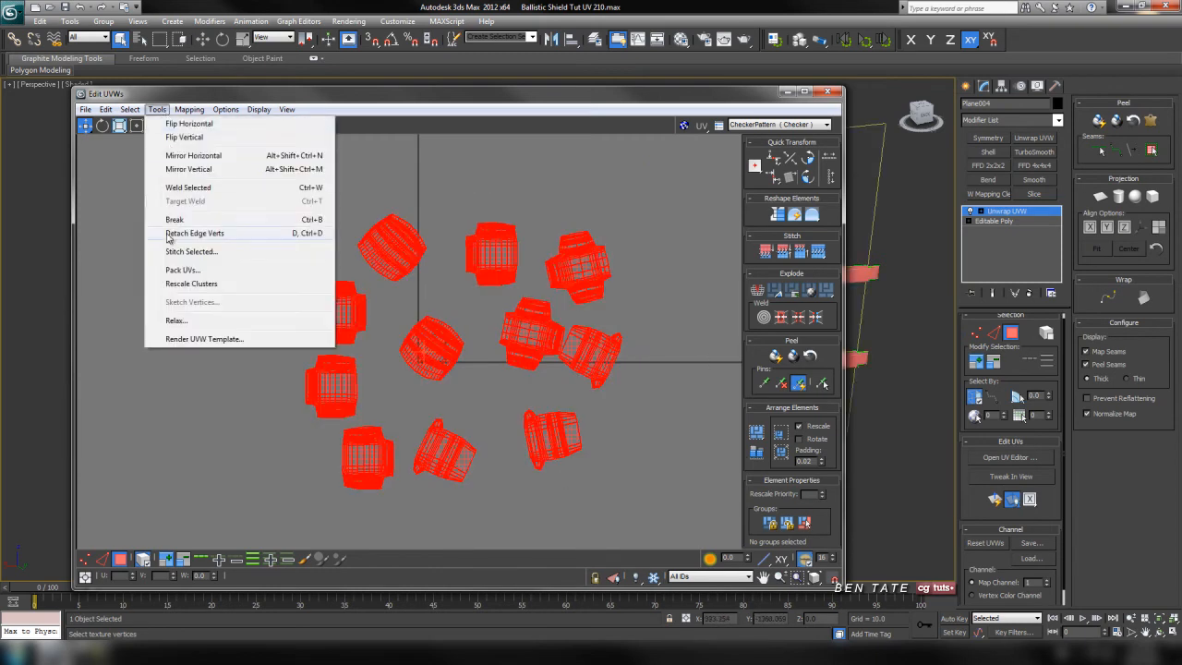
pyautogui.click(171, 321)
pyautogui.click(171, 145)
pyautogui.click(125, 152)
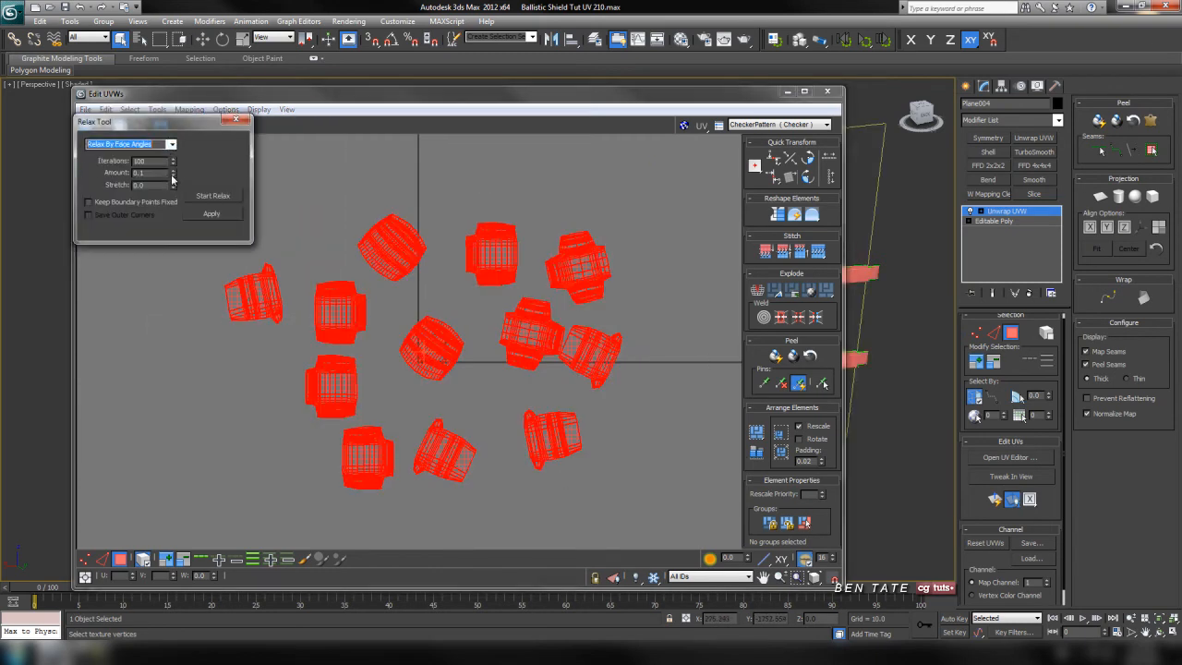
pyautogui.click(214, 197)
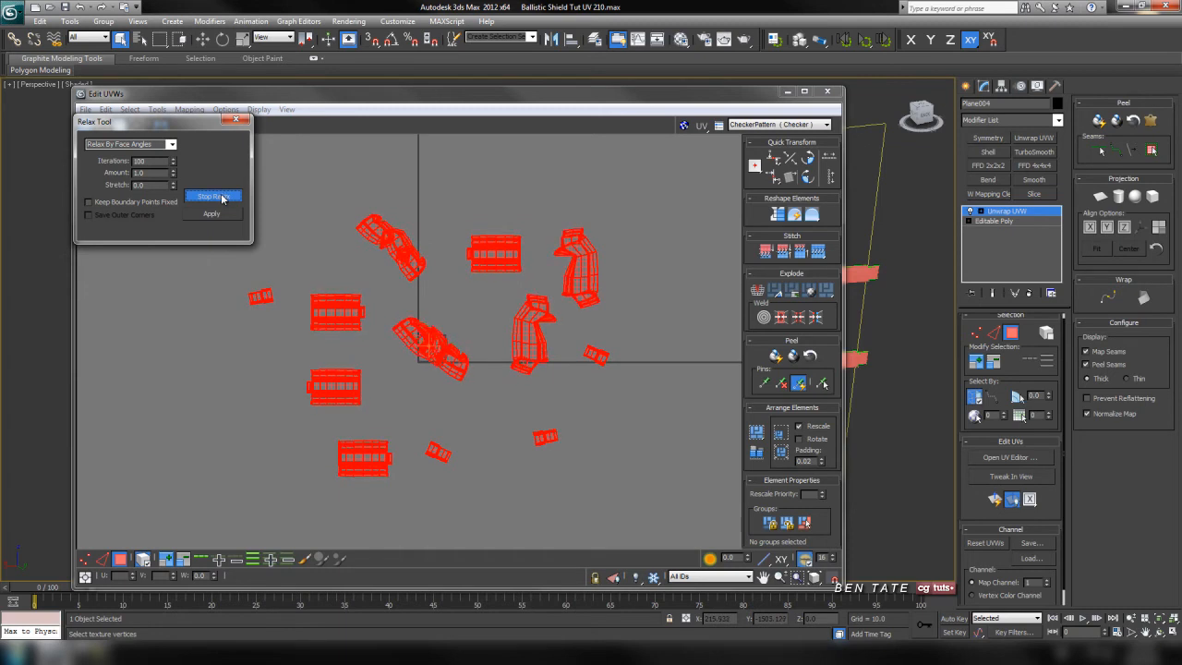
pyautogui.click(381, 291)
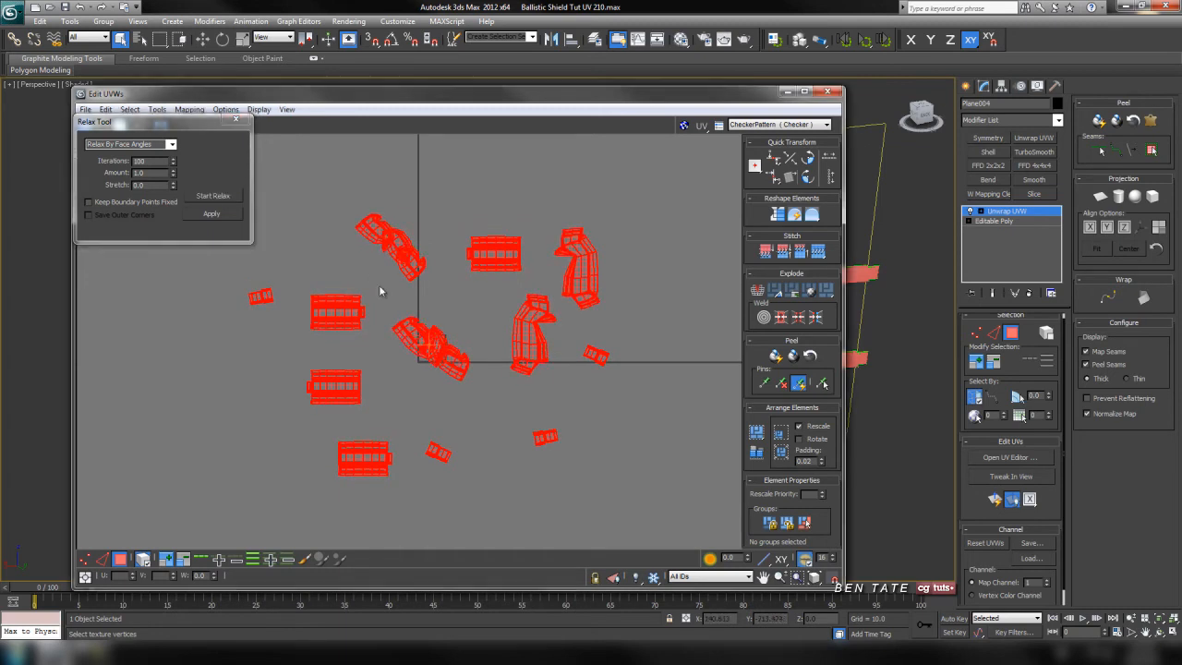
pyautogui.click(213, 199)
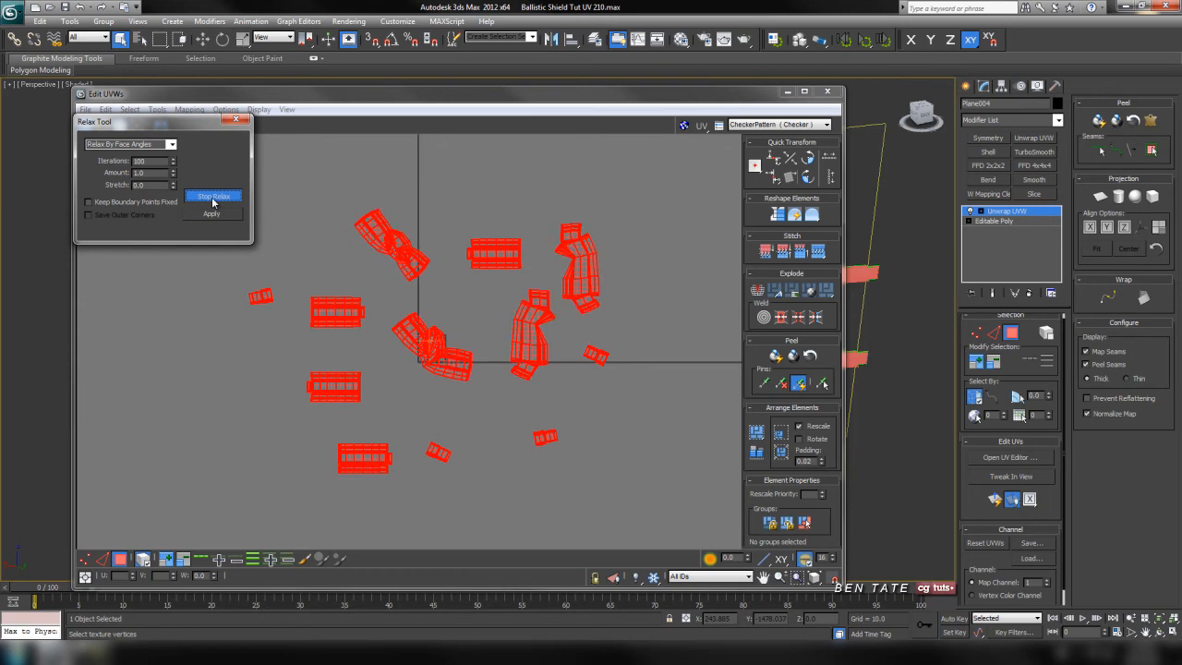
pyautogui.click(212, 199)
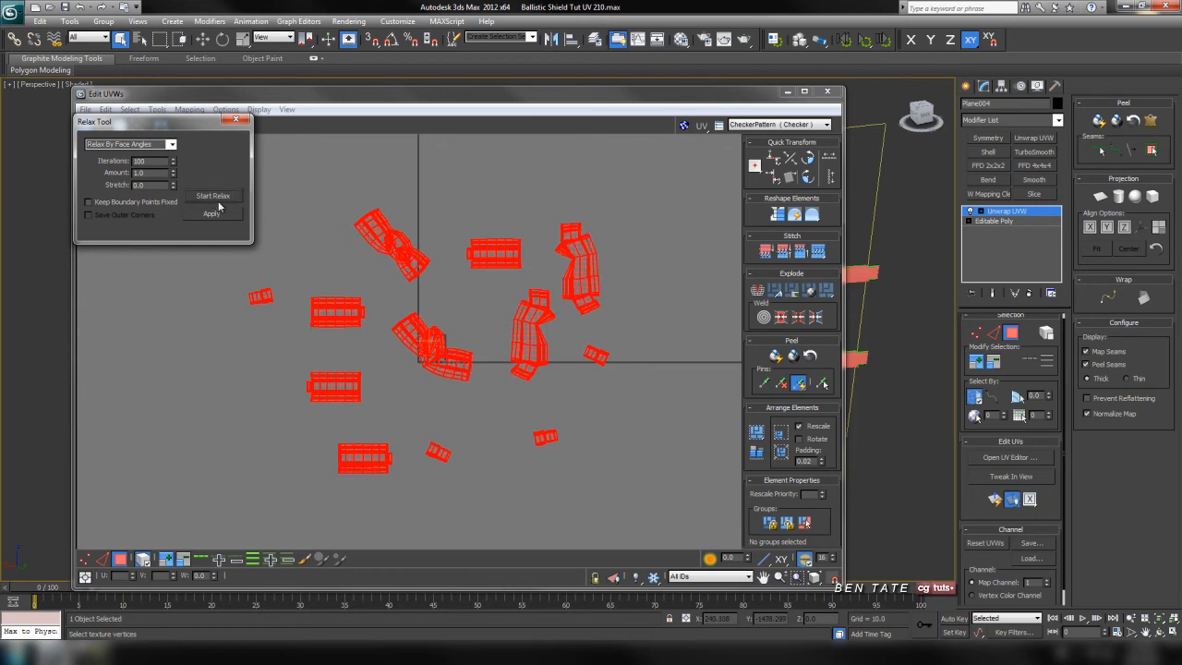
# Step: Move one strut's bent UV shell away from the others and narrow the UV editor window to uncover the frame
pyautogui.click(624, 445)
pyautogui.moveTo(606, 464); pyautogui.dragTo(594, 312, button='middle')
pyautogui.moveTo(594, 312); pyautogui.dragTo(701, 298)
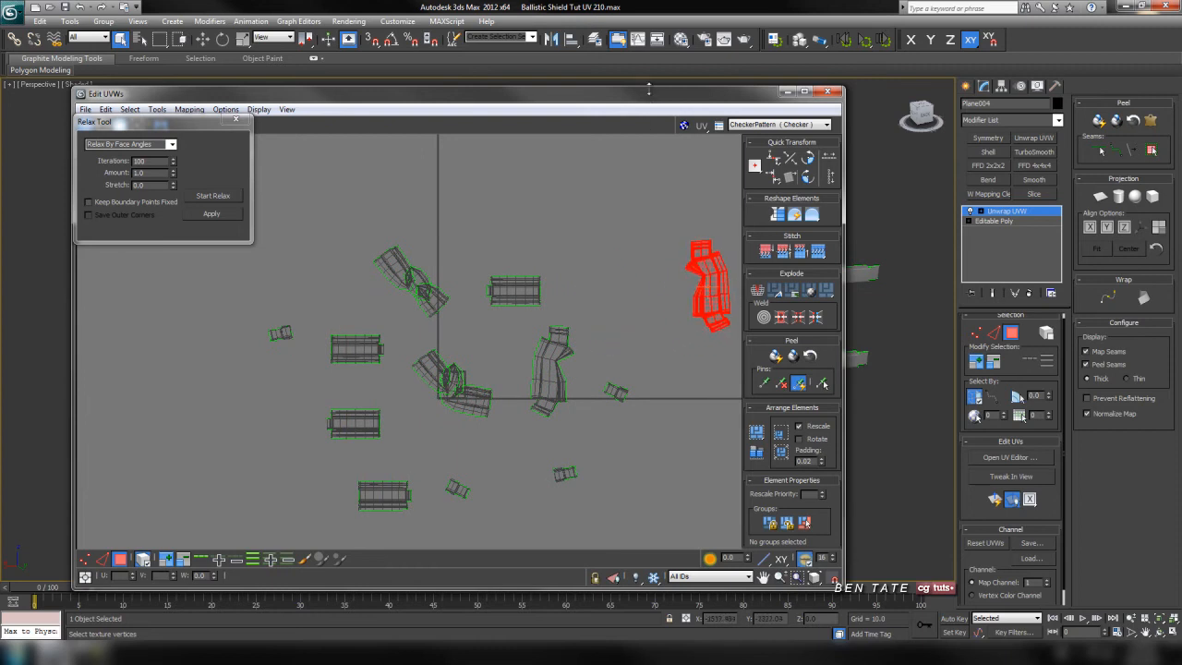
pyautogui.moveTo(618, 88); pyautogui.dragTo(618, 96)
pyautogui.moveTo(841, 323); pyautogui.dragTo(623, 314)
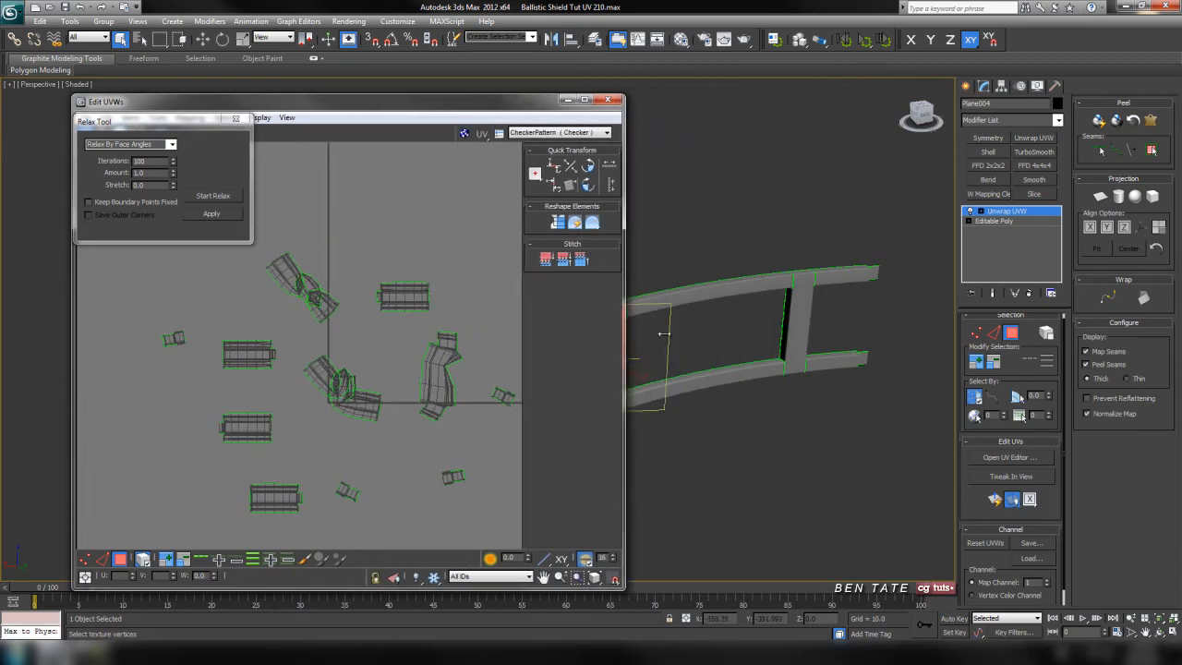
# Step: Set the two bent strut UV shells side by side in free space, clear of the other shells
pyautogui.moveTo(834, 311); pyautogui.dragTo(793, 301, button='middle')
pyautogui.click(443, 370)
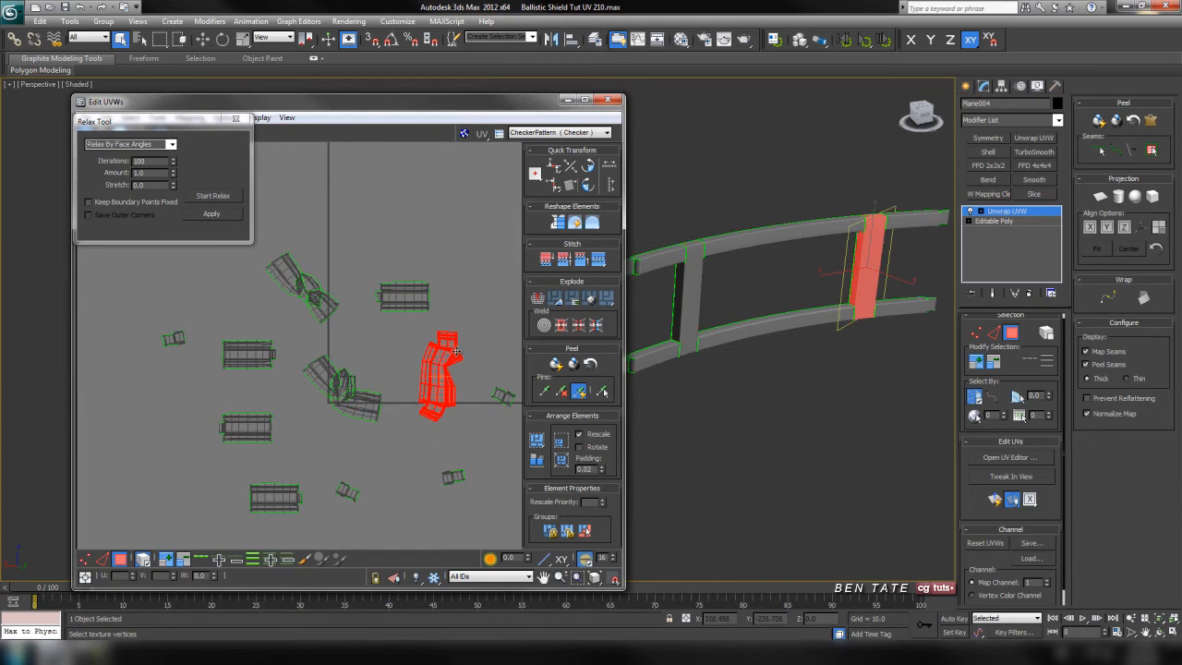
pyautogui.scroll(-3, 420, 356)
pyautogui.moveTo(419, 352); pyautogui.dragTo(381, 357, button='middle')
pyautogui.scroll(3, 380, 357)
pyautogui.click(502, 314)
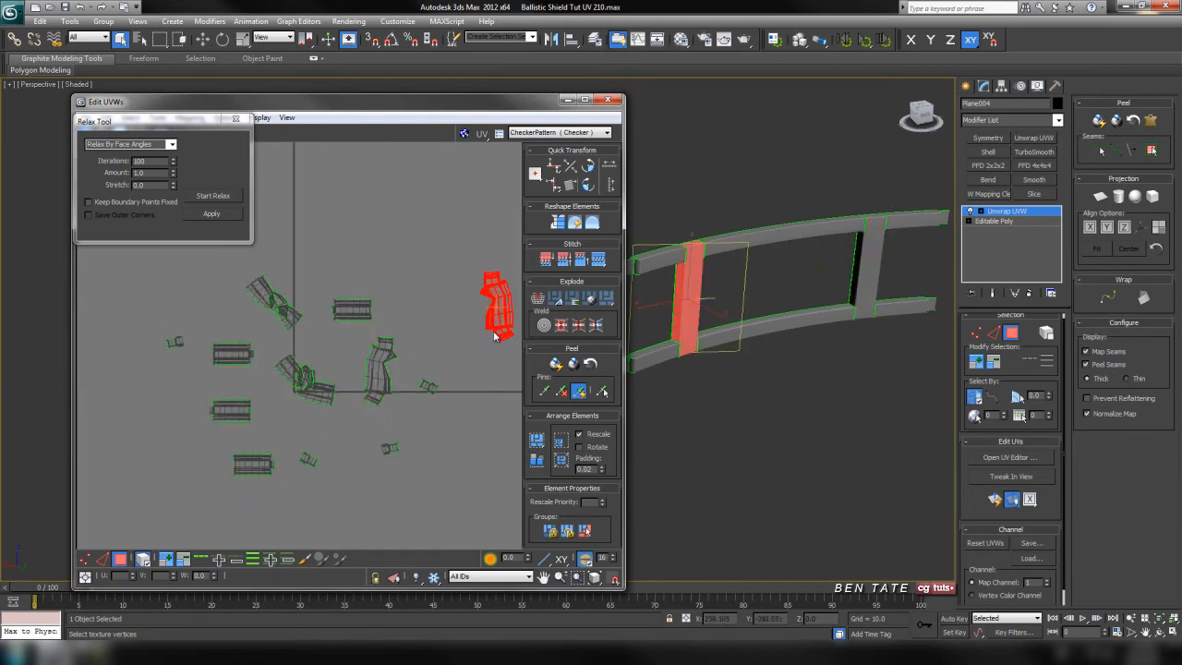
pyautogui.moveTo(498, 320); pyautogui.dragTo(474, 344)
pyautogui.moveTo(379, 361); pyautogui.dragTo(423, 321)
pyautogui.moveTo(465, 349); pyautogui.dragTo(392, 336, button='middle')
pyautogui.scroll(2, 405, 355)
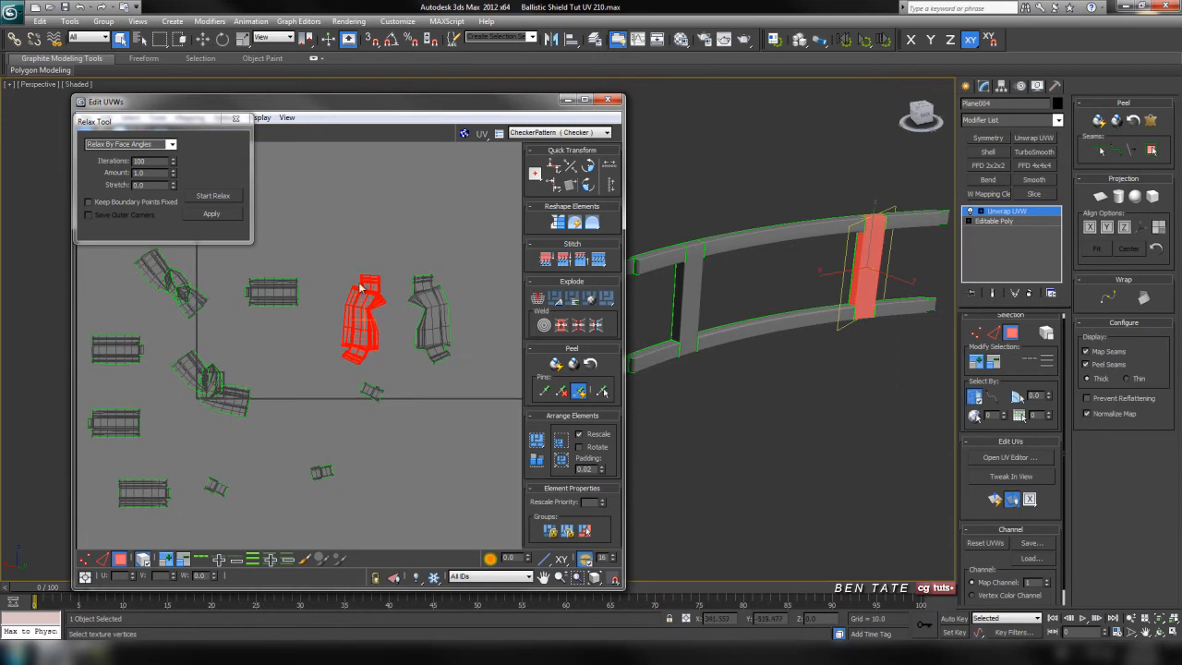
pyautogui.moveTo(386, 263); pyautogui.dragTo(385, 274, button='middle')
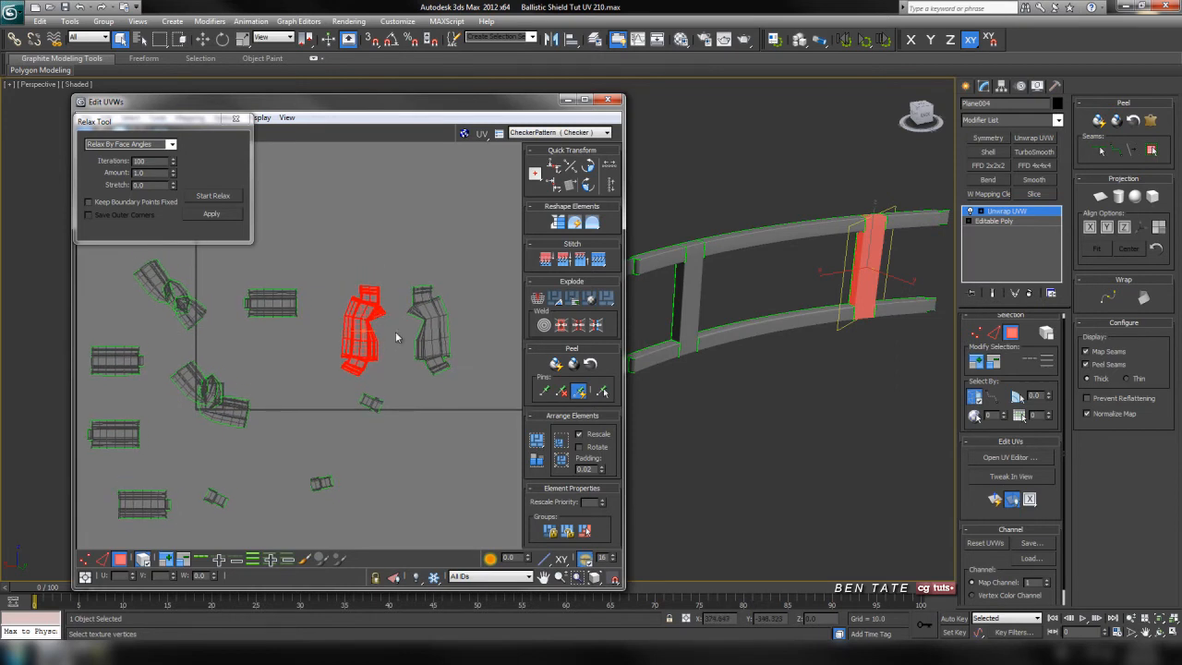
# Step: Straighten each of the two bent strut shells, relax each by face angles, and bring them close together
pyautogui.click(560, 224)
pyautogui.click(224, 197)
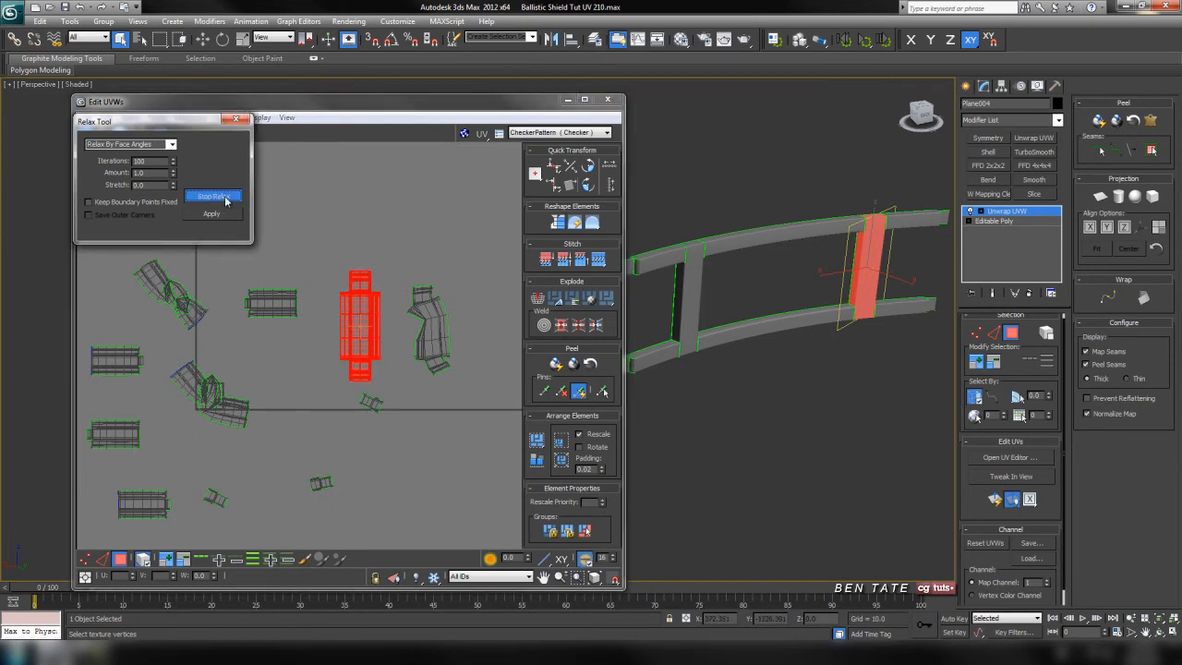
pyautogui.click(224, 198)
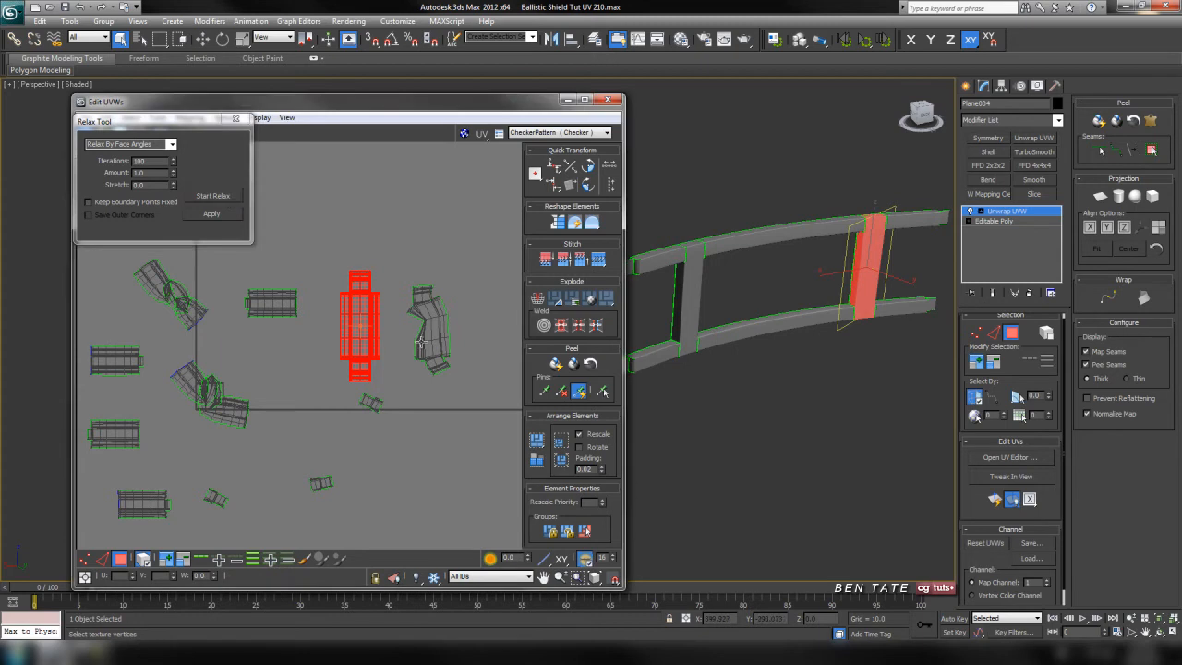
pyautogui.click(440, 329)
pyautogui.click(559, 225)
pyautogui.click(225, 197)
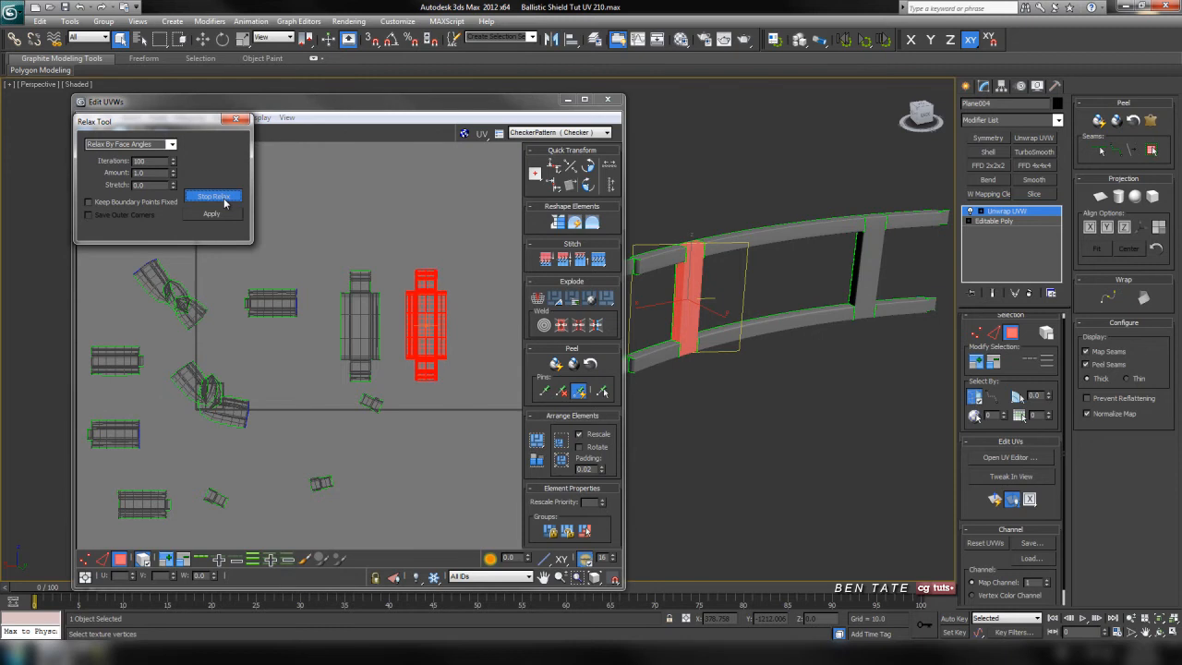
pyautogui.click(224, 198)
pyautogui.moveTo(435, 325); pyautogui.dragTo(416, 325)
# Step: Gather the four short rail-end shells into a column beside the two straightened strut shells
pyautogui.moveTo(442, 352); pyautogui.dragTo(494, 340, button='middle')
pyautogui.click(328, 287)
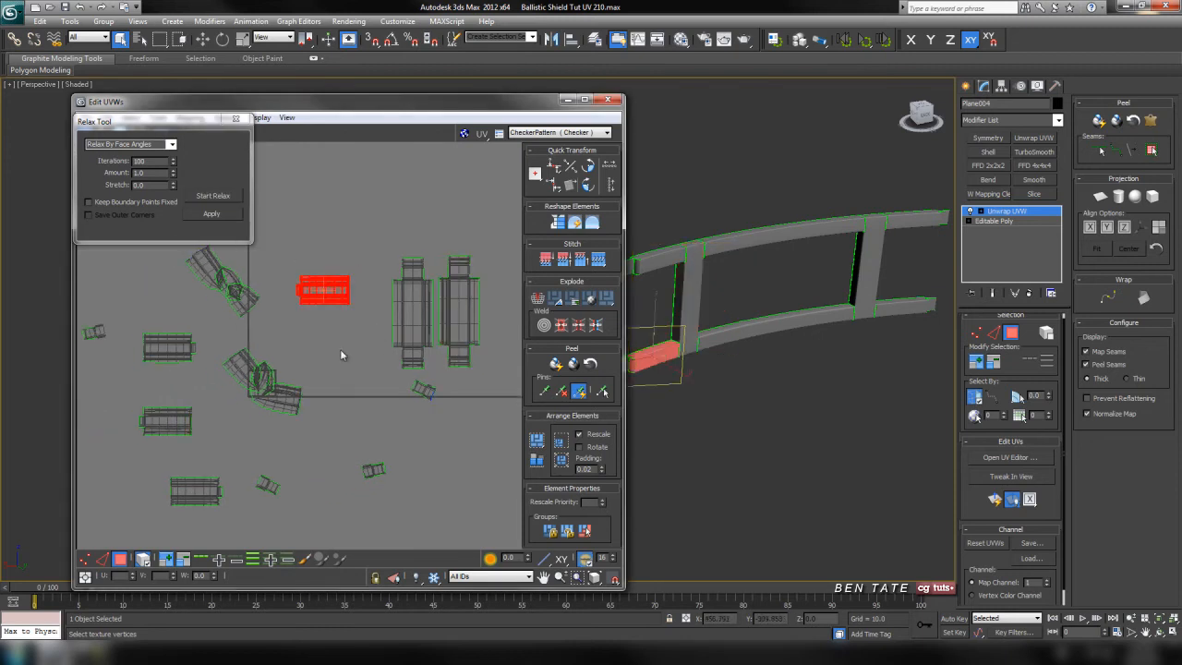
pyautogui.scroll(-2, 331, 357)
pyautogui.scroll(7, 333, 323)
pyautogui.moveTo(332, 323); pyautogui.dragTo(319, 420, button='middle')
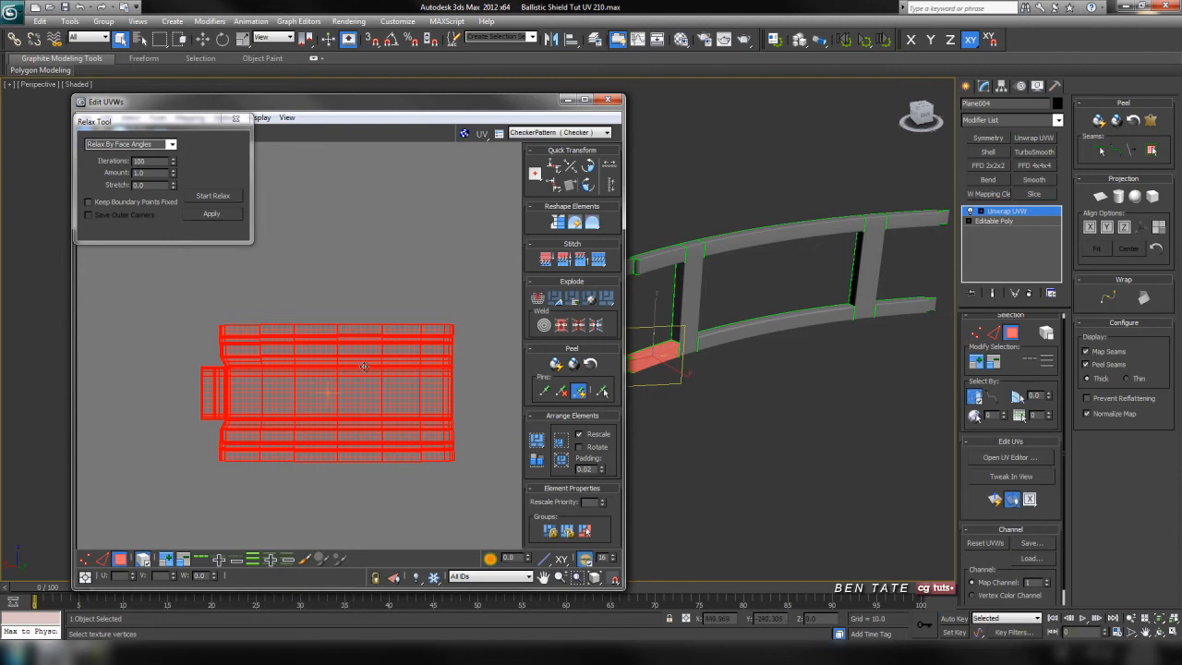
pyautogui.scroll(-4, 364, 367)
pyautogui.moveTo(385, 407); pyautogui.dragTo(381, 320, button='middle')
pyautogui.moveTo(217, 323); pyautogui.dragTo(373, 301)
pyautogui.moveTo(209, 395); pyautogui.dragTo(386, 344)
pyautogui.moveTo(244, 462); pyautogui.dragTo(417, 367)
pyautogui.moveTo(418, 367); pyautogui.dragTo(305, 391, button='middle')
# Step: Move the twisted shell of the upper middle rail aside, straighten it and relax it by face angles
pyautogui.scroll(-2, 363, 392)
pyautogui.click(175, 317)
pyautogui.moveTo(191, 334); pyautogui.dragTo(299, 333, button='middle')
pyautogui.scroll(-2, 242, 333)
pyautogui.scroll(4, 267, 326)
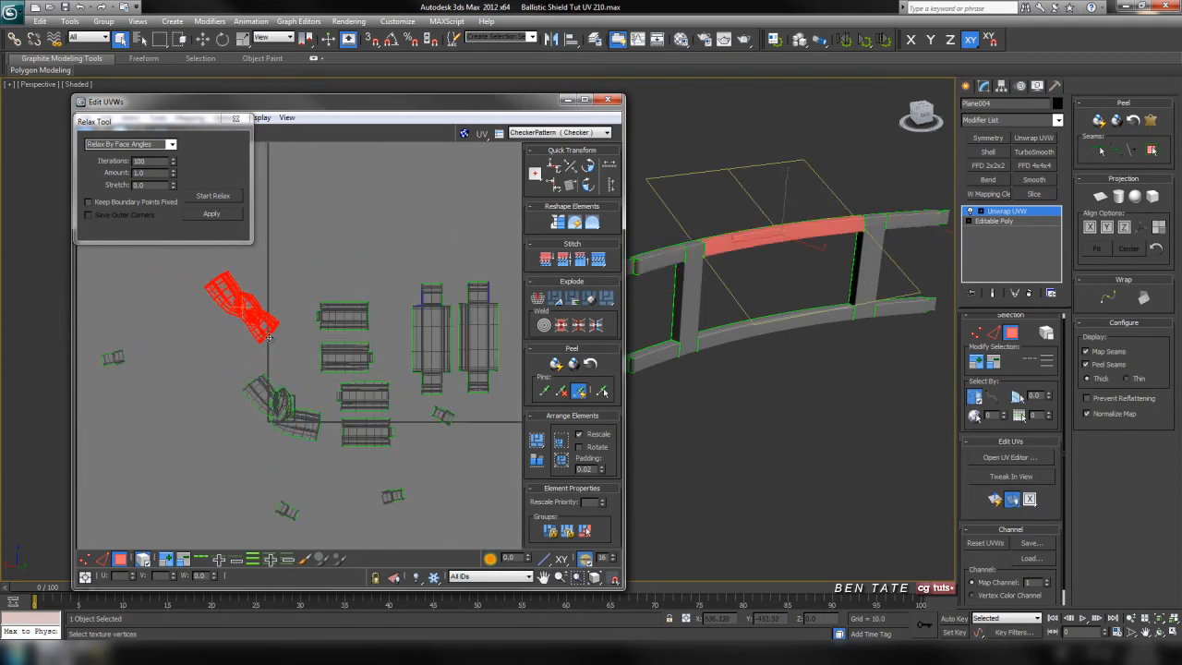
pyautogui.moveTo(259, 325); pyautogui.dragTo(239, 348)
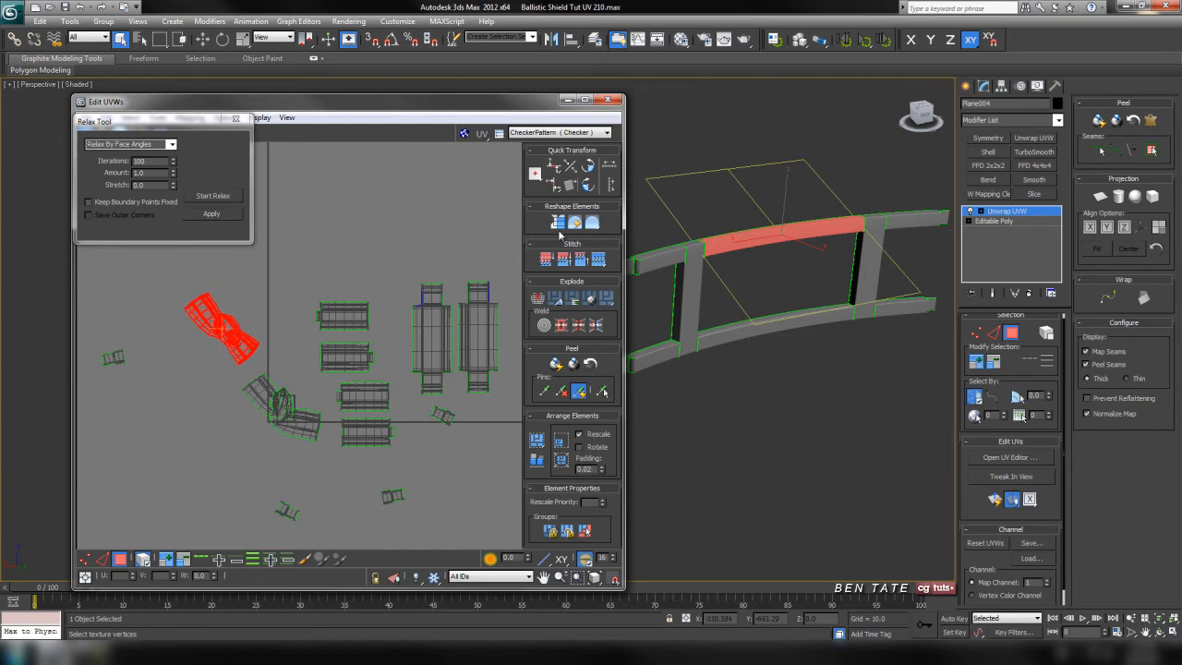
pyautogui.click(560, 224)
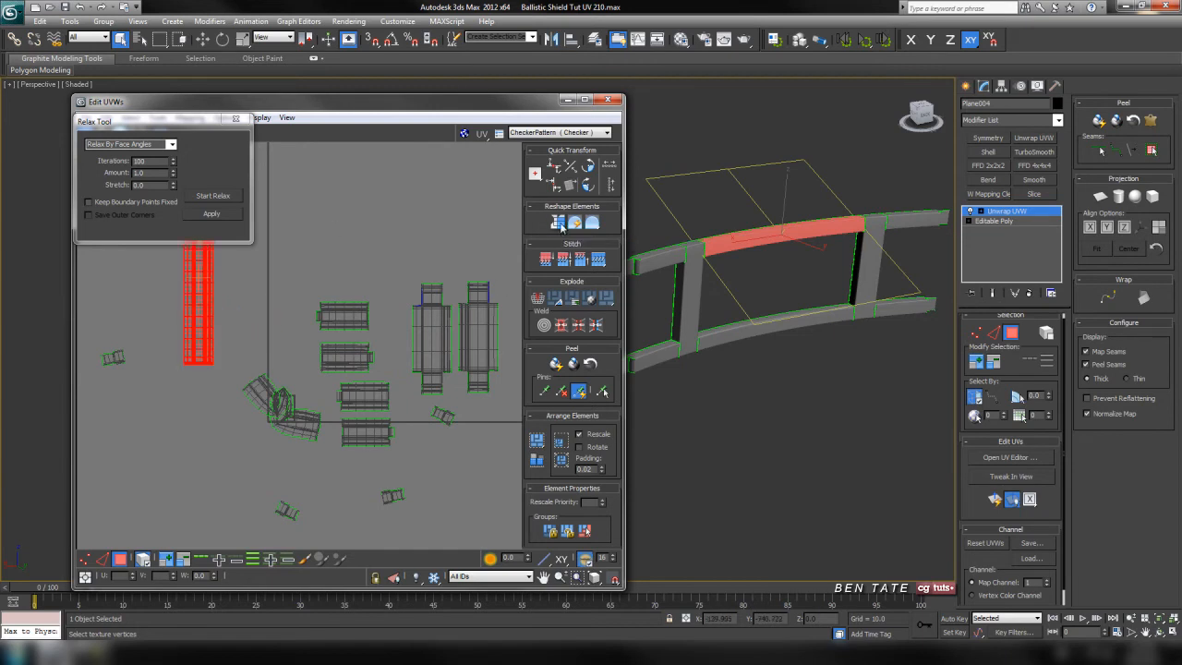
pyautogui.click(237, 198)
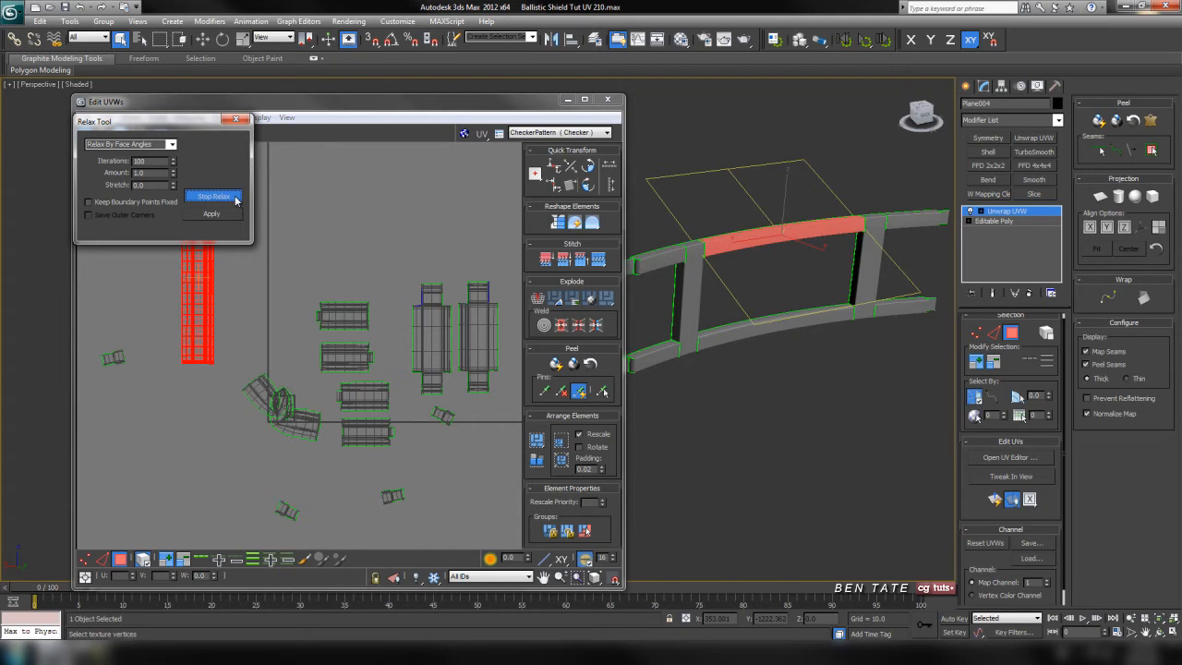
pyautogui.click(237, 197)
# Step: Move the Relax Tool dialog clear of the shells, then straighten and relax the lower middle rail's shell
pyautogui.moveTo(202, 123); pyautogui.dragTo(414, 95)
pyautogui.click(282, 403)
pyautogui.click(561, 223)
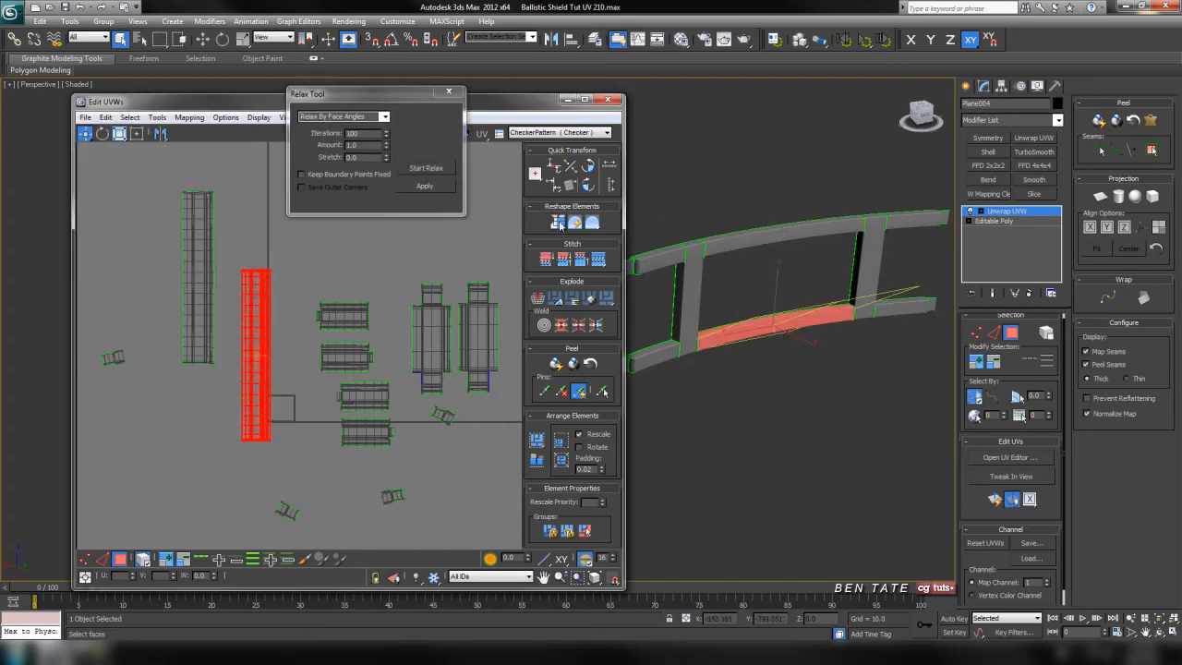
pyautogui.click(421, 167)
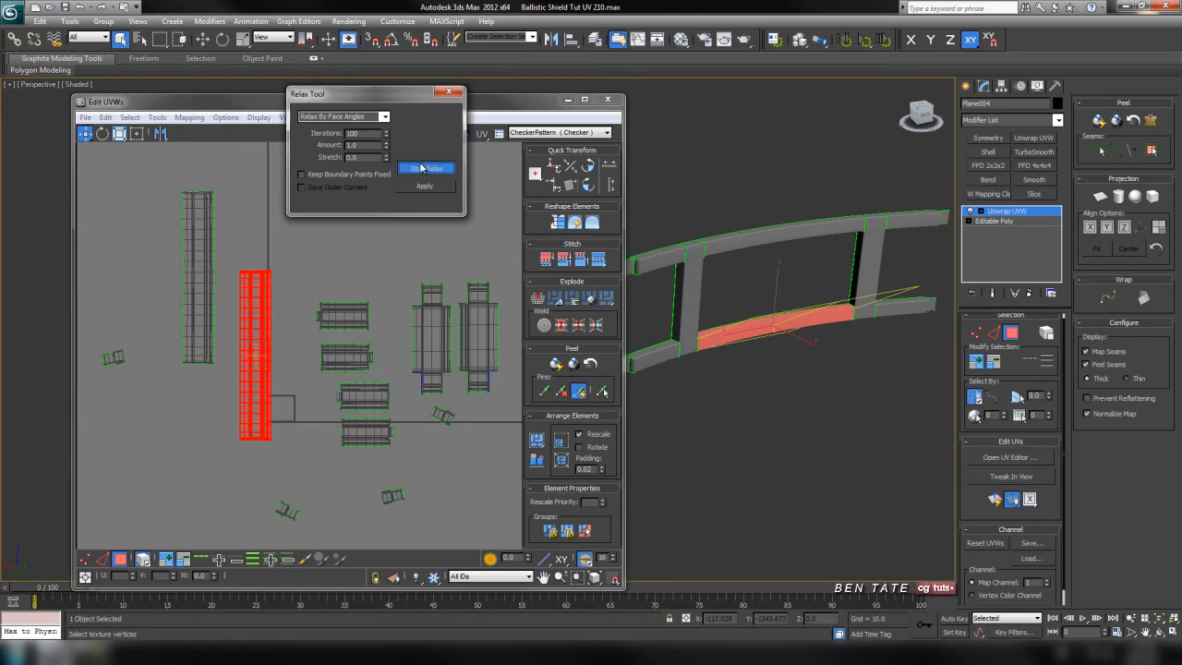
pyautogui.click(426, 169)
# Step: Check the small rail-tip shells up close and close the Relax Tool dialog
pyautogui.scroll(-2, 384, 442)
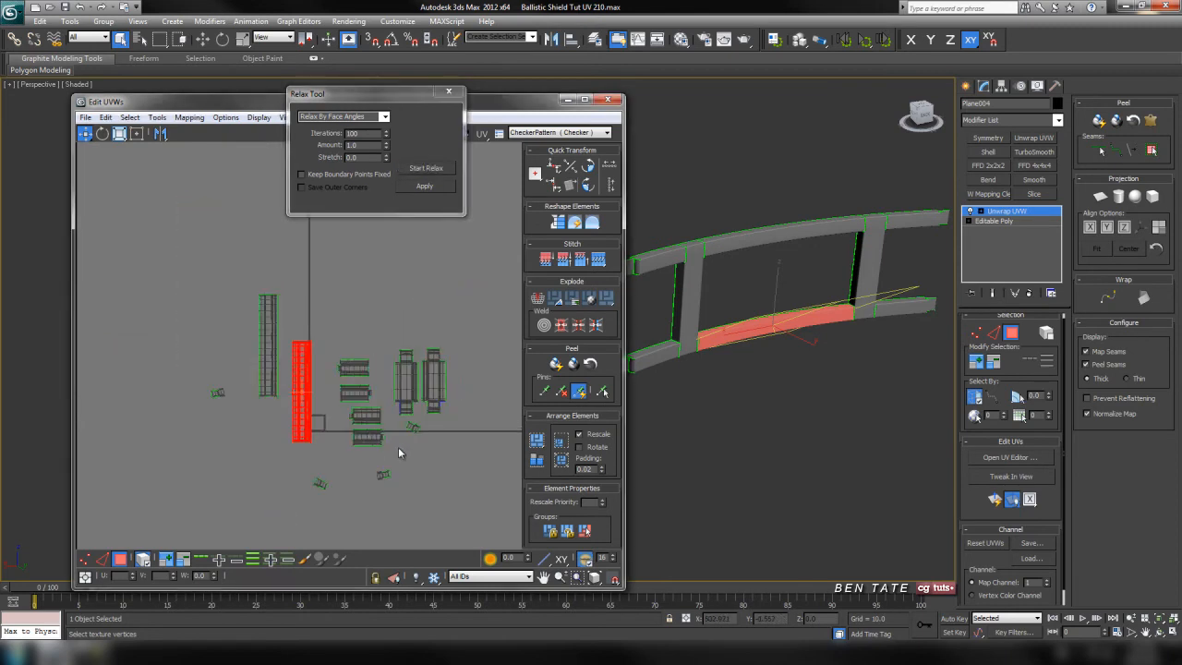
pyautogui.moveTo(420, 480); pyautogui.dragTo(428, 385, button='middle')
pyautogui.scroll(3, 428, 385)
pyautogui.click(347, 364)
pyautogui.scroll(5, 357, 371)
pyautogui.scroll(-9, 354, 370)
pyautogui.moveTo(407, 318); pyautogui.dragTo(454, 397, button='middle')
pyautogui.moveTo(419, 94); pyautogui.dragTo(246, 113)
pyautogui.click(279, 111)
# Step: Select shells one by one to identify which sections of the frame they belong to
pyautogui.moveTo(250, 261); pyautogui.dragTo(186, 257, button='middle')
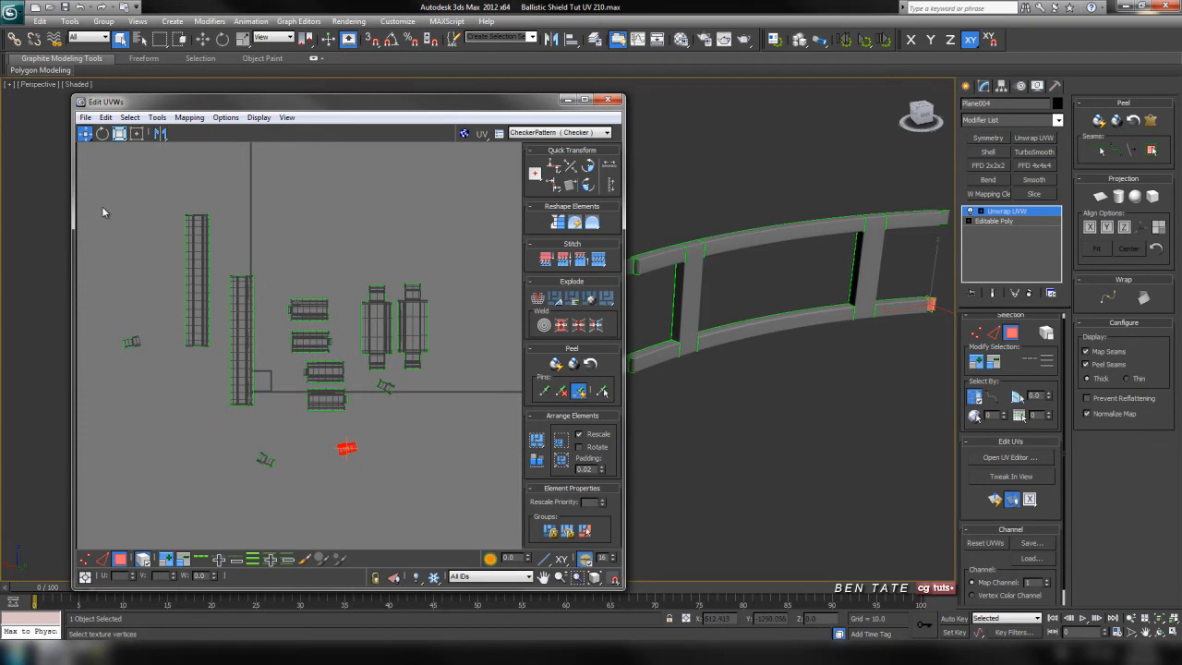
pyautogui.click(433, 473)
pyautogui.moveTo(397, 451); pyautogui.dragTo(348, 443, button='middle')
pyautogui.click(540, 466)
pyautogui.moveTo(420, 387); pyautogui.dragTo(407, 347, button='middle')
pyautogui.click(370, 331)
pyautogui.click(360, 309)
pyautogui.moveTo(760, 338); pyautogui.dragTo(857, 343, button='middle')
pyautogui.scroll(-3, 759, 352)
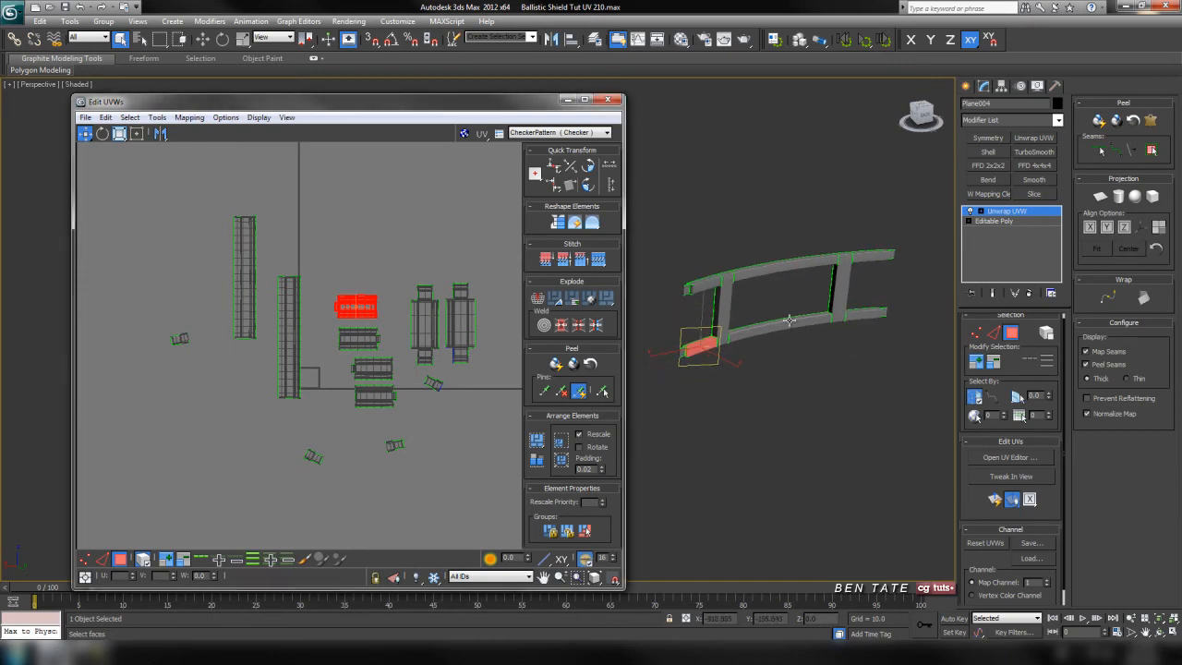
pyautogui.click(368, 338)
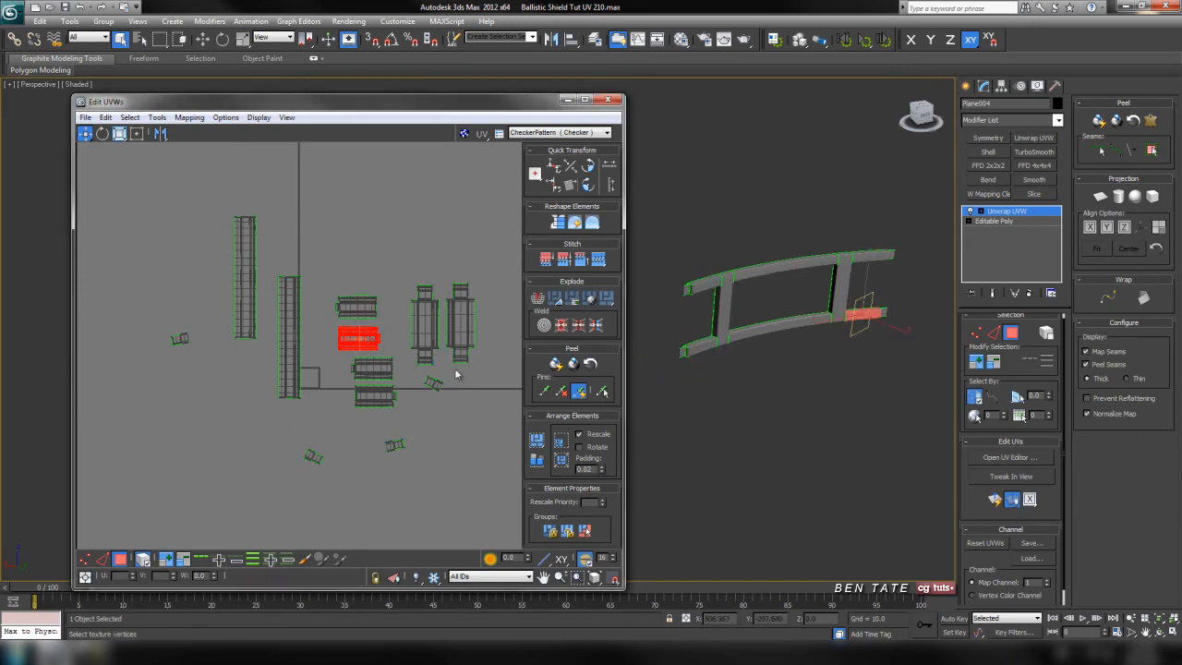
# Step: Place the upper-left and lower-left rail-end shells one above the other, matching their positions on the frame
pyautogui.click(372, 373)
pyautogui.moveTo(375, 372); pyautogui.dragTo(328, 179)
pyautogui.click(367, 394)
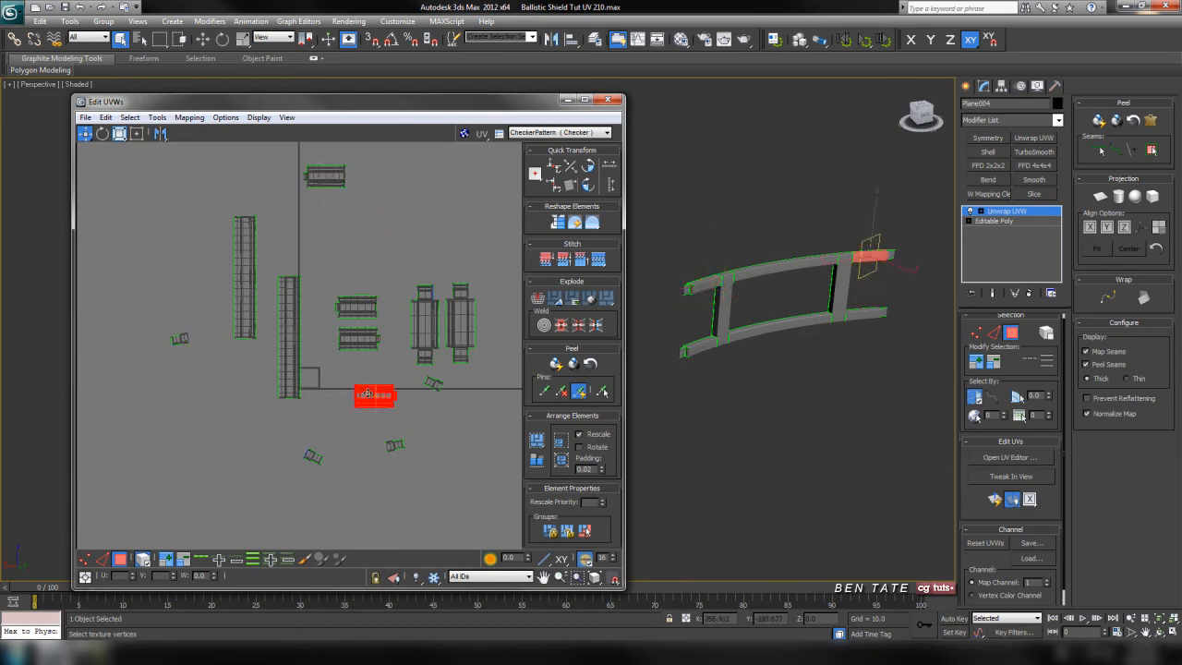
pyautogui.click(360, 343)
pyautogui.click(360, 312)
pyautogui.moveTo(361, 312); pyautogui.dragTo(328, 248)
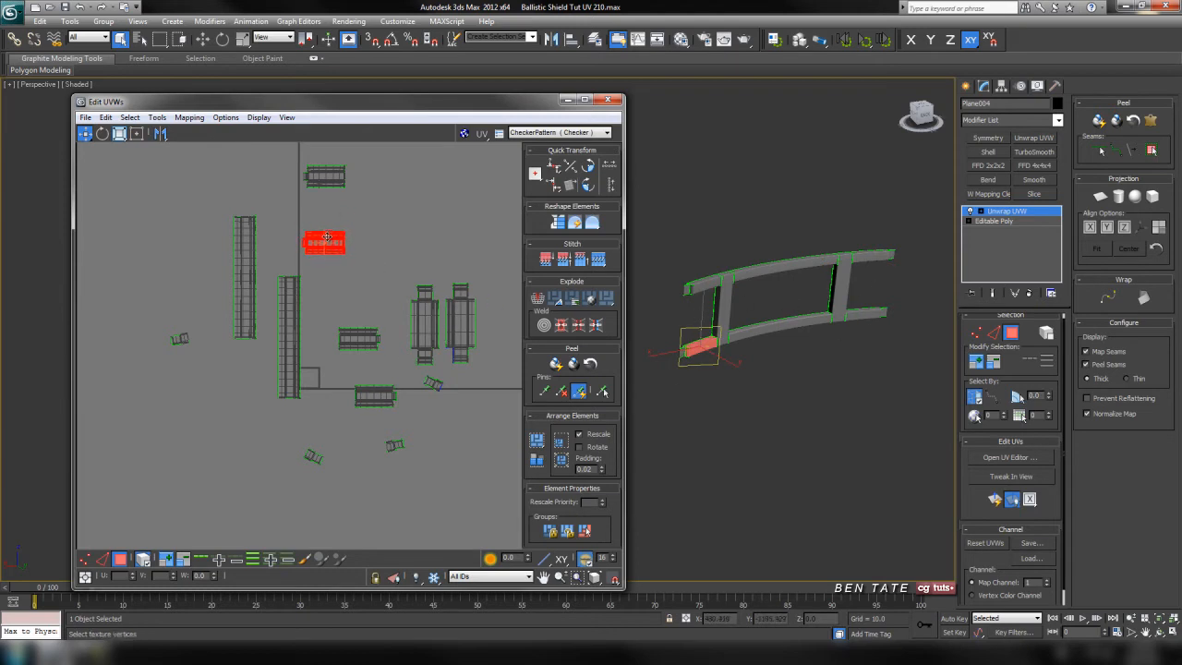
# Step: Place the left strut shell beside the left rail ends, and the right strut with its two rail-end shells opposite
pyautogui.click(425, 307)
pyautogui.moveTo(457, 318); pyautogui.dragTo(361, 205)
pyautogui.moveTo(427, 312); pyautogui.dragTo(501, 193)
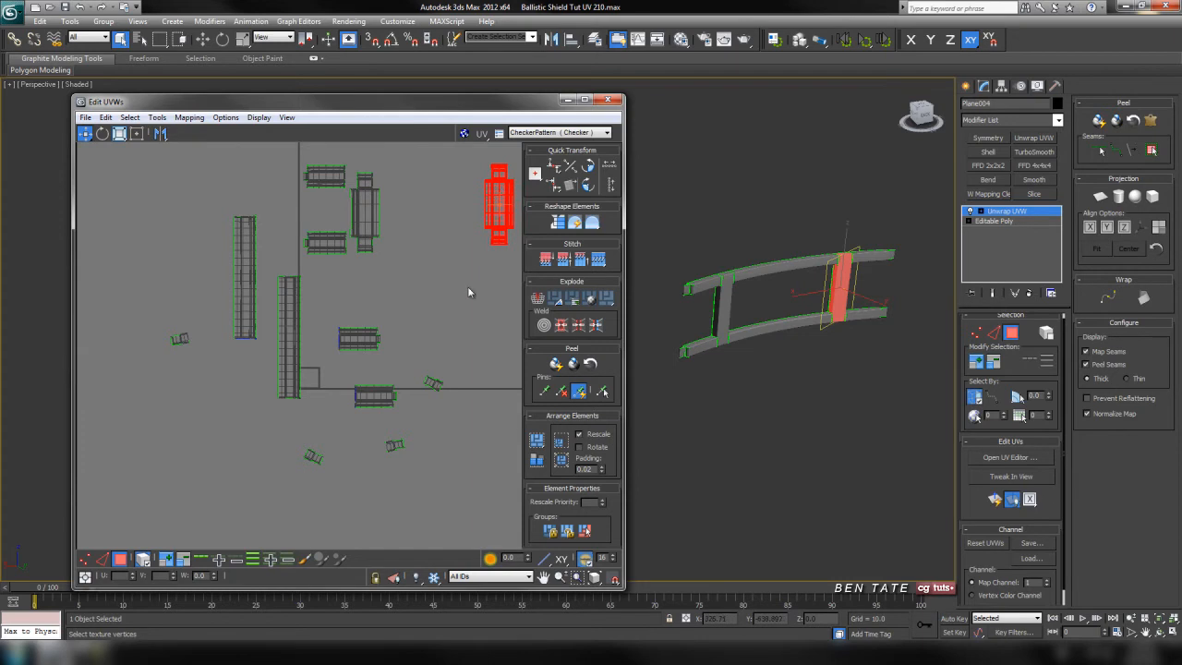
pyautogui.moveTo(480, 267); pyautogui.dragTo(378, 311, button='middle')
pyautogui.scroll(-2, 378, 314)
pyautogui.moveTo(323, 347); pyautogui.dragTo(445, 274)
pyautogui.moveTo(325, 388); pyautogui.dragTo(450, 214)
pyautogui.moveTo(257, 330); pyautogui.dragTo(277, 342, button='middle')
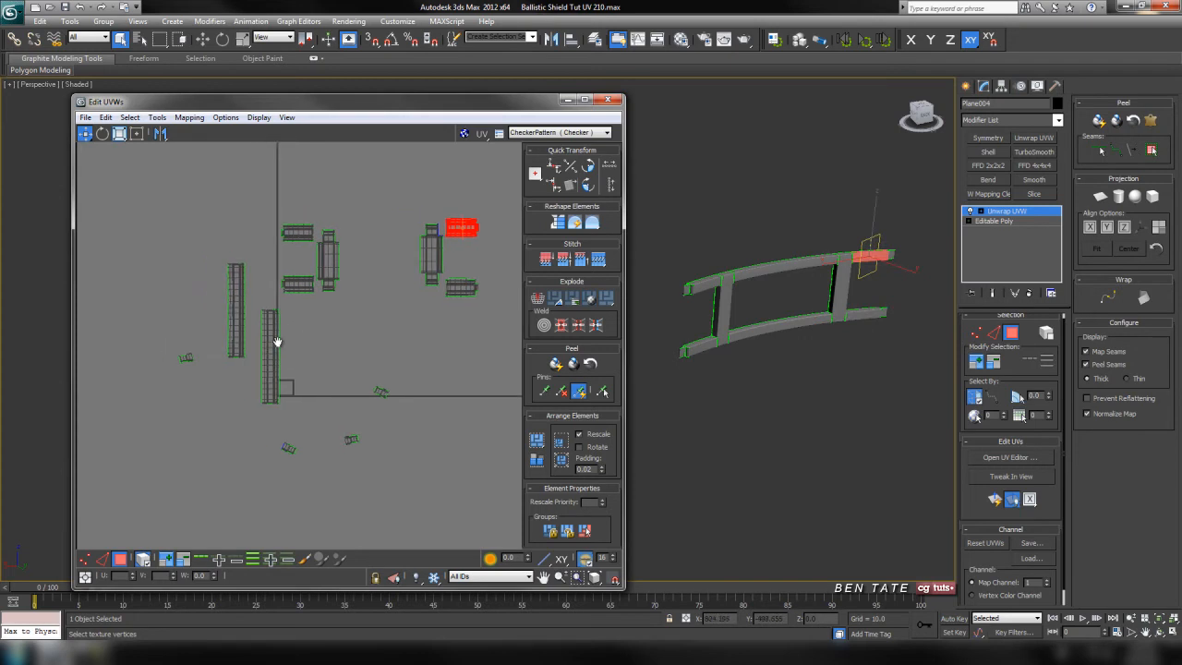
# Step: Move each of the four small rail-tip shells next to the outer end of its matching rail-end shell
pyautogui.click(382, 393)
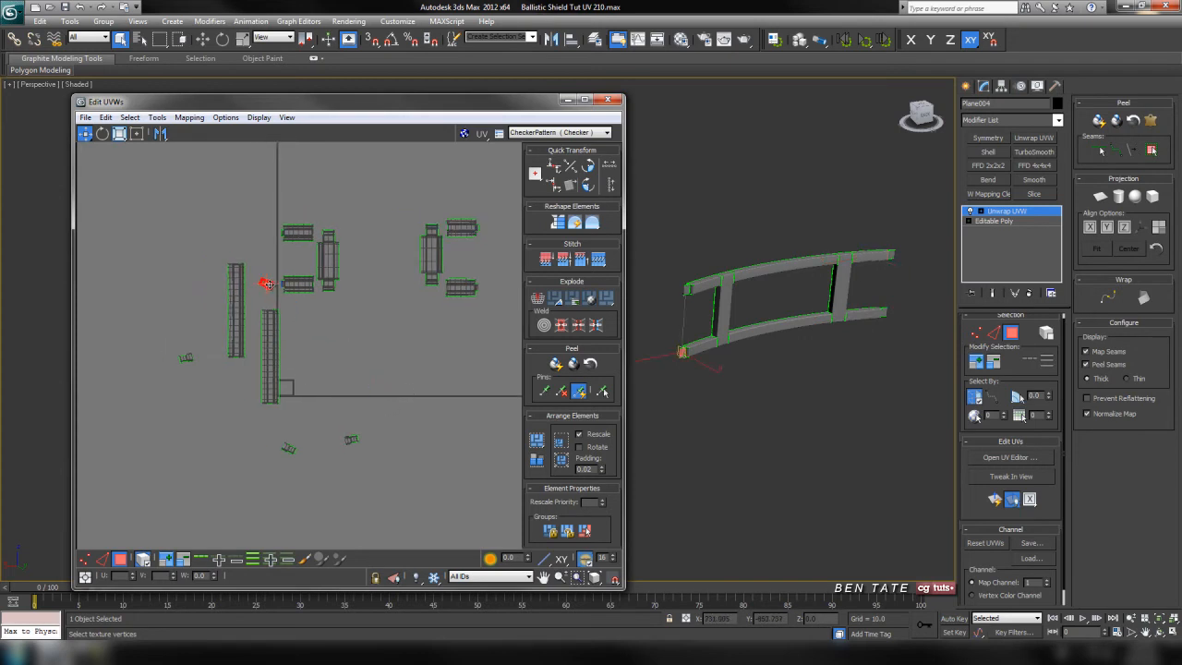
pyautogui.click(187, 357)
pyautogui.click(478, 277)
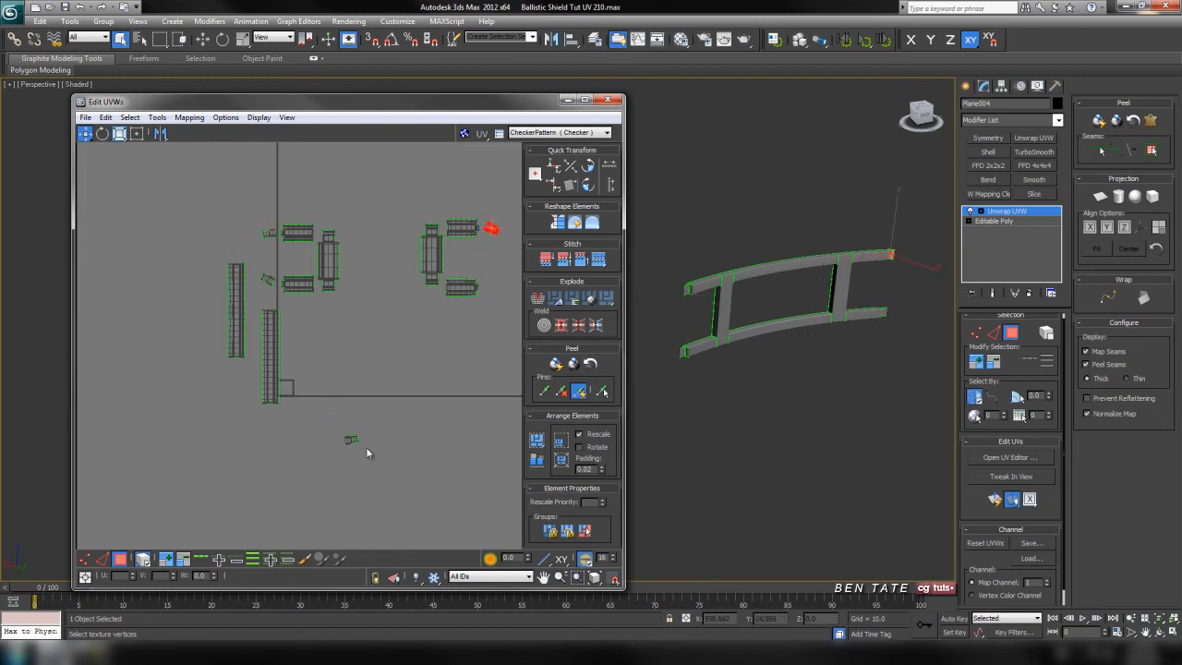
pyautogui.click(476, 292)
# Step: Rotate the two long middle rail shells to horizontal and place them as upper and lower rails between the struts
pyautogui.click(270, 342)
pyautogui.moveTo(240, 326); pyautogui.dragTo(247, 376)
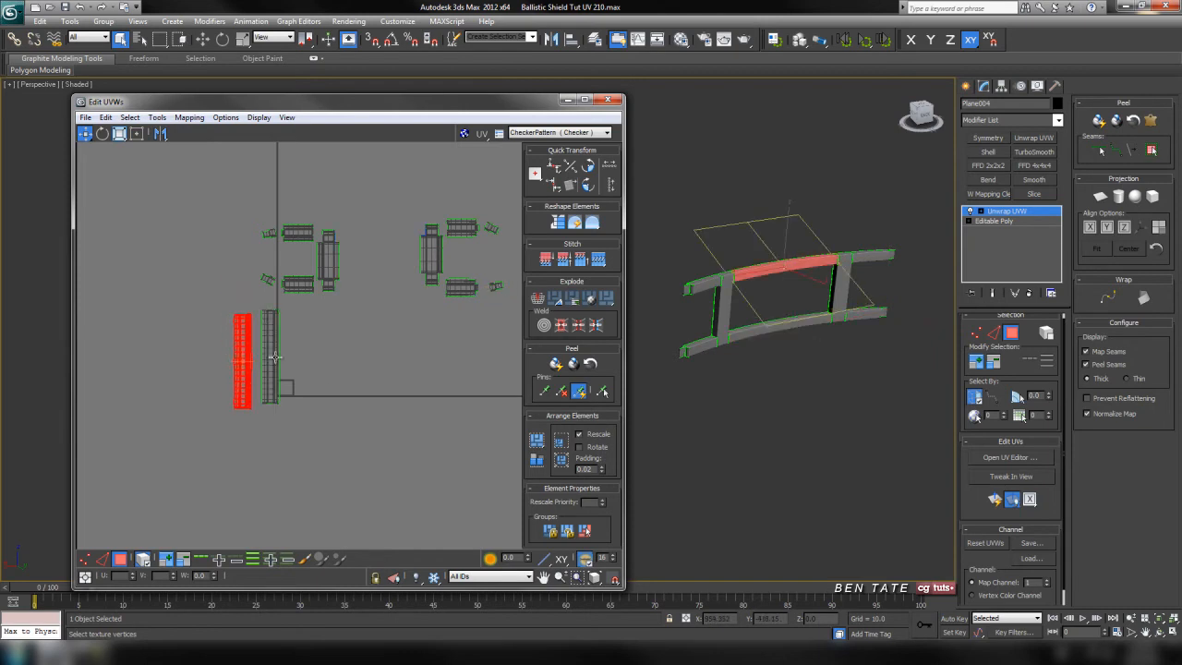
pyautogui.keyDown('ctrl'); pyautogui.click(276, 361); pyautogui.keyUp('ctrl')
pyautogui.click(588, 166)
pyautogui.moveTo(295, 373); pyautogui.dragTo(394, 214)
pyautogui.click(423, 406)
pyautogui.click(406, 349)
pyautogui.click(401, 314)
pyautogui.moveTo(391, 318); pyautogui.dragTo(385, 290)
# Step: Fit the left rail-end shells and the left strut shell closely together without overlapping
pyautogui.moveTo(415, 269); pyautogui.dragTo(351, 347, button='middle')
pyautogui.scroll(2, 356, 357)
pyautogui.scroll(5, 220, 333)
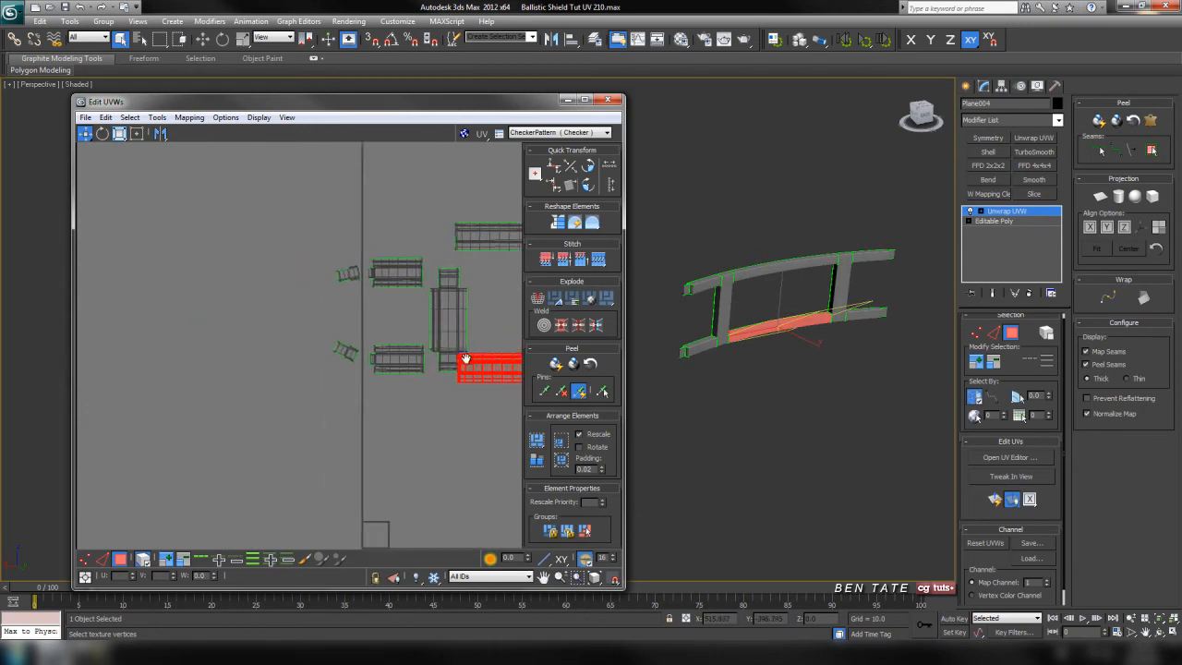
pyautogui.scroll(1, 217, 327)
pyautogui.moveTo(217, 327); pyautogui.dragTo(285, 397, button='middle')
pyautogui.moveTo(317, 294); pyautogui.dragTo(307, 266, button='middle')
pyautogui.moveTo(330, 219); pyautogui.dragTo(335, 201)
pyautogui.moveTo(301, 251); pyautogui.dragTo(311, 282, button='middle')
pyautogui.moveTo(438, 304); pyautogui.dragTo(401, 289)
pyautogui.moveTo(404, 397); pyautogui.dragTo(471, 311, button='middle')
pyautogui.moveTo(408, 399)
pyautogui.mouseDown()
pyautogui.moveTo(408, 418)
pyautogui.moveTo(413, 408)
pyautogui.mouseUp()
# Step: Butt the lower and upper middle rail shells against the inner side of the left strut shell's ends
pyautogui.scroll(3, 425, 410)
pyautogui.moveTo(438, 412); pyautogui.dragTo(258, 457, button='middle')
pyautogui.scroll(-3, 339, 386)
pyautogui.moveTo(171, 438); pyautogui.dragTo(376, 439)
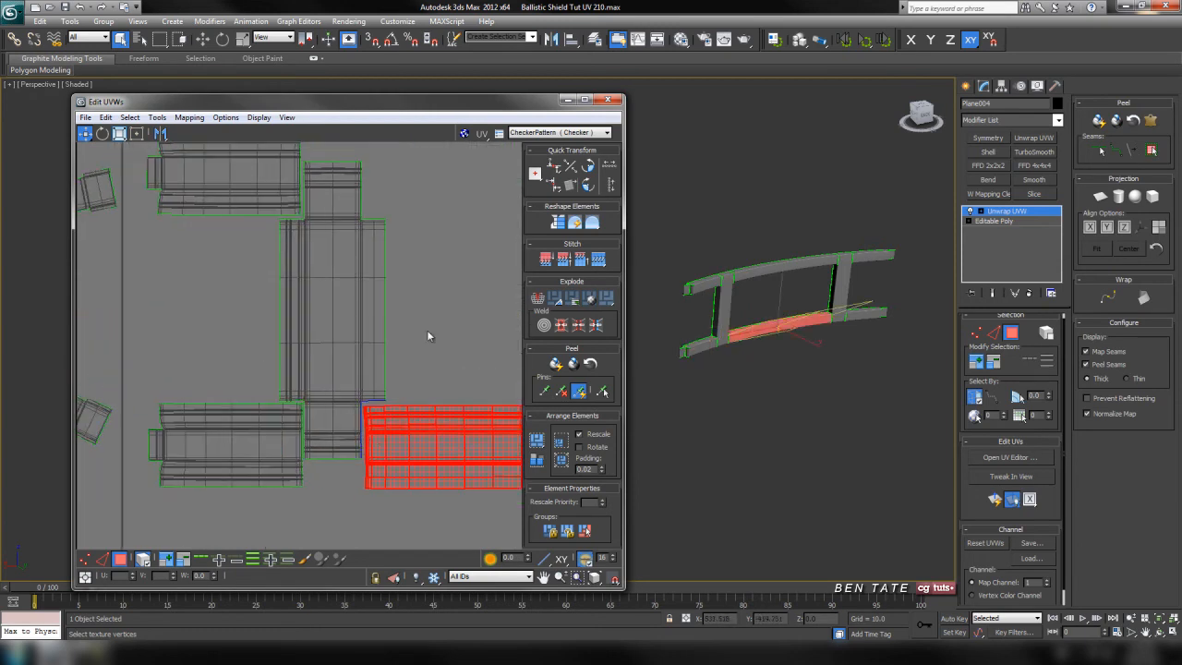
pyautogui.moveTo(400, 150); pyautogui.dragTo(372, 309, button='middle')
pyautogui.moveTo(380, 262); pyautogui.dragTo(356, 348)
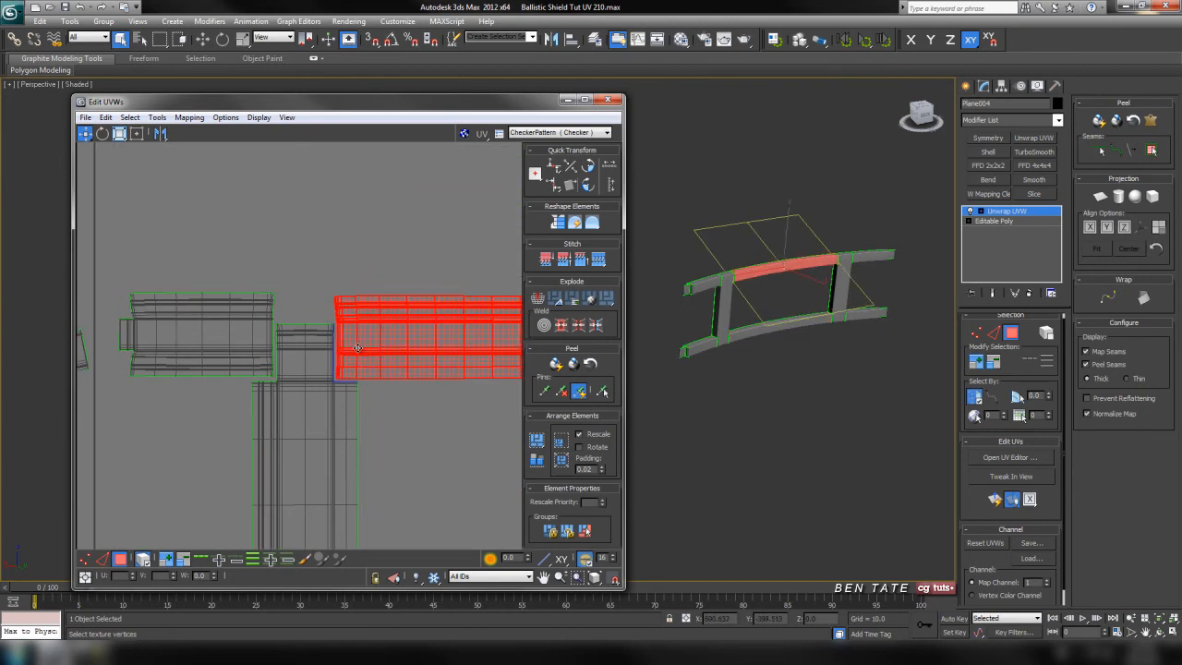
# Step: Fit the right strut shell against the middle rails and pull both right rail-end shells up to it
pyautogui.scroll(-4, 357, 350)
pyautogui.moveTo(475, 402); pyautogui.dragTo(382, 395, button='middle')
pyautogui.scroll(3, 382, 395)
pyautogui.moveTo(467, 382); pyautogui.dragTo(401, 372, button='middle')
pyautogui.moveTo(401, 371); pyautogui.dragTo(390, 384)
pyautogui.moveTo(489, 478); pyautogui.dragTo(450, 474)
pyautogui.moveTo(436, 438); pyautogui.dragTo(327, 440, button='middle')
pyautogui.moveTo(407, 287); pyautogui.dragTo(365, 292)
pyautogui.moveTo(435, 333); pyautogui.dragTo(356, 342, button='middle')
# Step: Move both right rail-tip shells into the gap beside the right strut, level them, rotating the lower about -11 degrees, and stack them
pyautogui.moveTo(457, 275); pyautogui.dragTo(303, 343)
pyautogui.moveTo(476, 488); pyautogui.dragTo(305, 415)
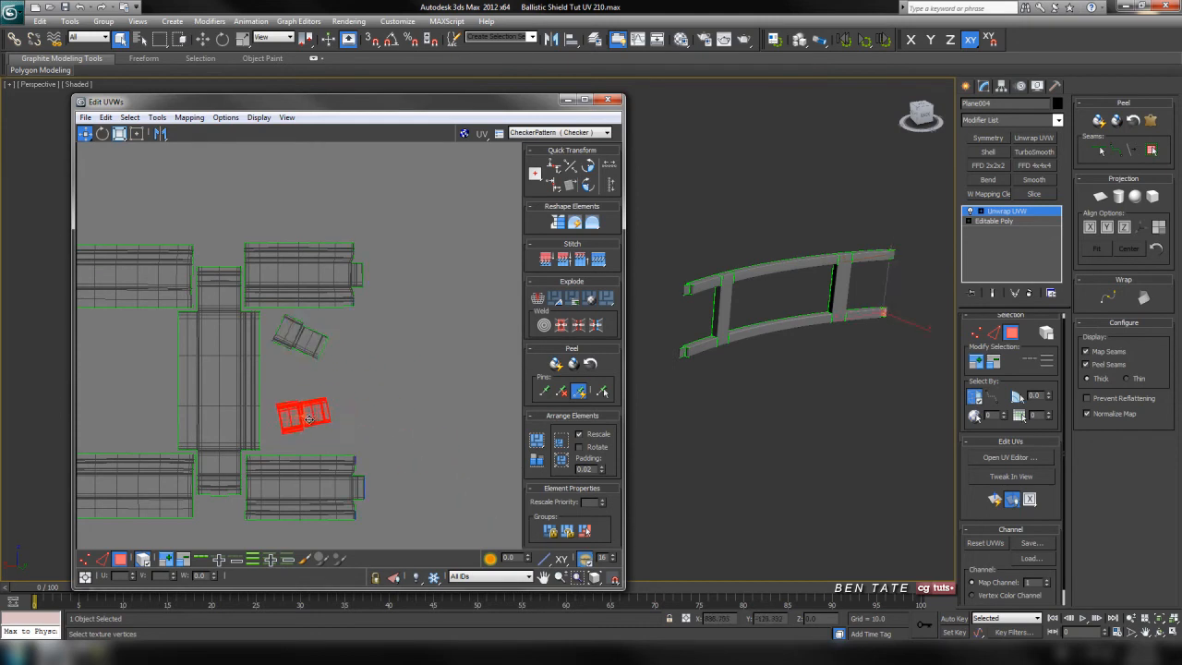
pyautogui.scroll(8, 343, 377)
pyautogui.press('e')
pyautogui.moveTo(368, 352); pyautogui.dragTo(361, 355)
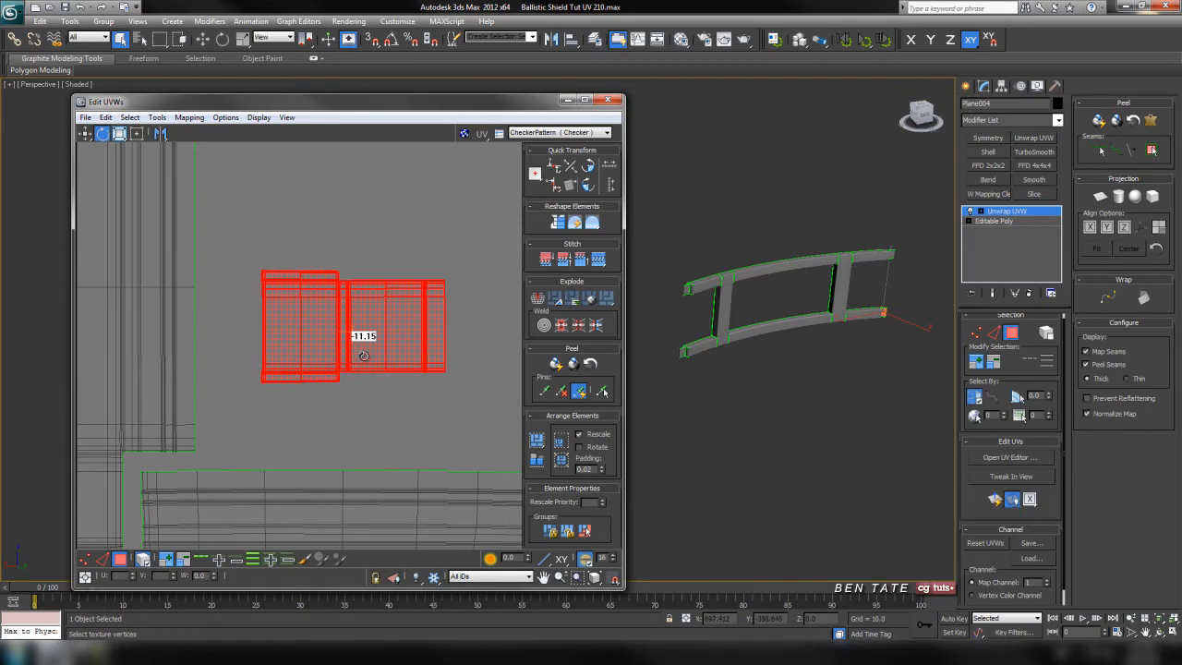
pyautogui.moveTo(404, 342); pyautogui.dragTo(367, 384)
pyautogui.scroll(-2, 364, 283)
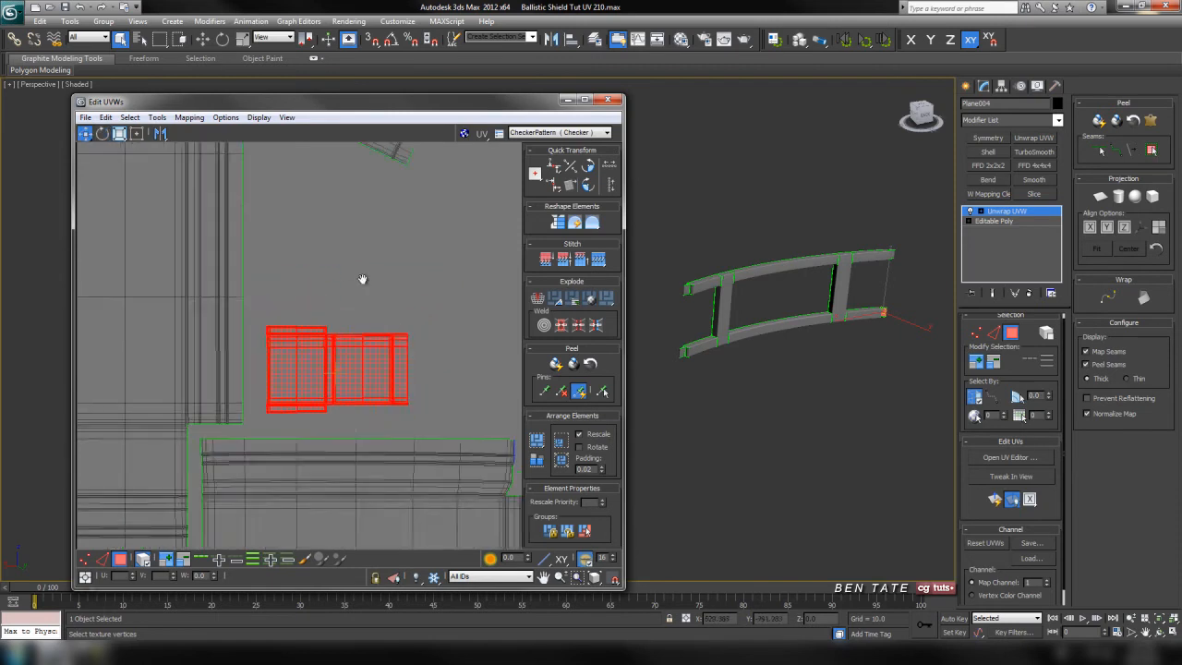
pyautogui.moveTo(393, 194); pyautogui.dragTo(376, 347)
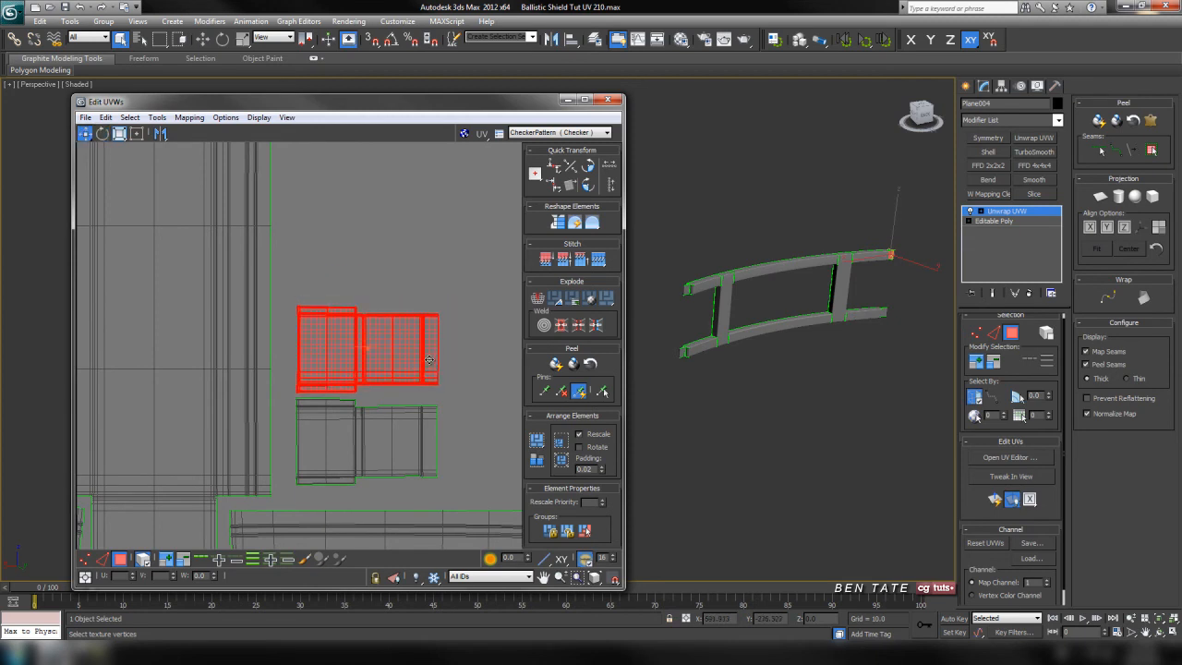
# Step: Move both left rail-tip shells into the gap beside the left strut, rotate them level and stack them
pyautogui.scroll(-7, 429, 362)
pyautogui.moveTo(277, 367); pyautogui.dragTo(582, 344, button='middle')
pyautogui.scroll(3, 317, 369)
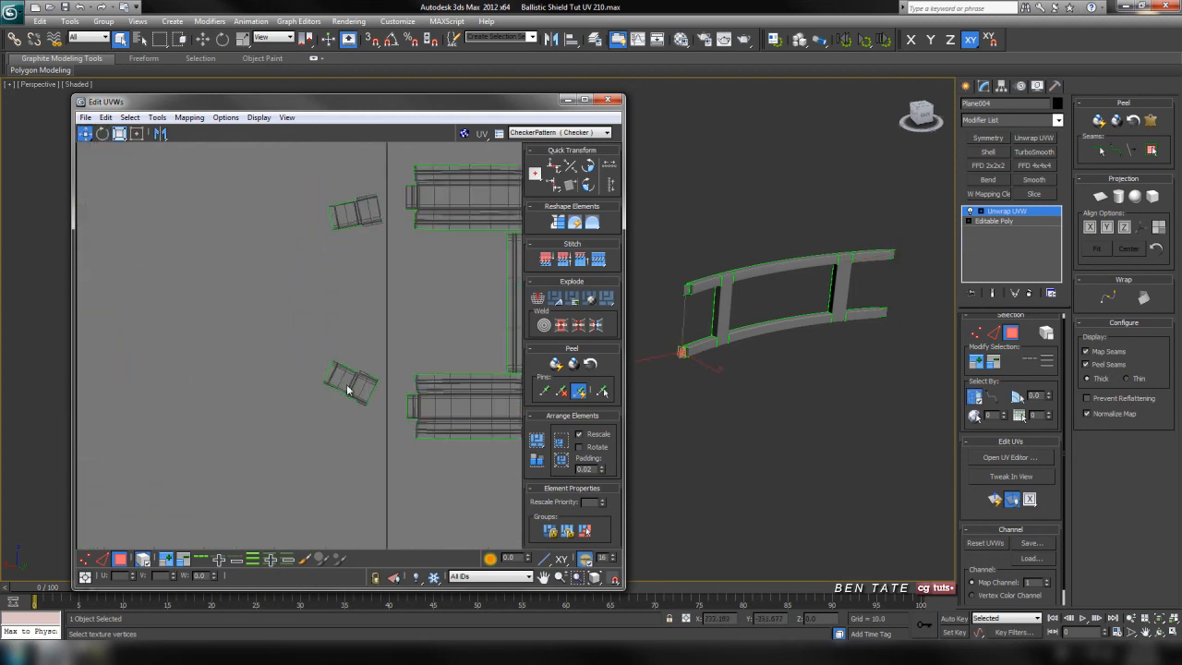
pyautogui.moveTo(395, 369); pyautogui.dragTo(480, 343)
pyautogui.scroll(4, 376, 344)
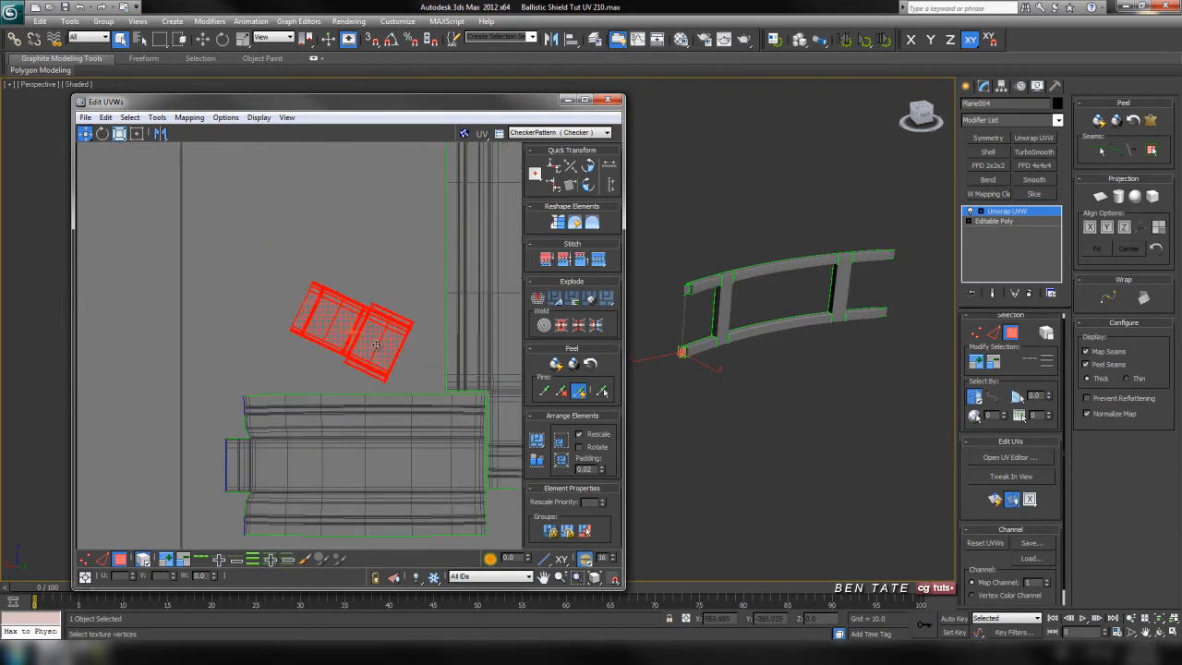
pyautogui.moveTo(387, 344); pyautogui.dragTo(417, 337)
pyautogui.press('w')
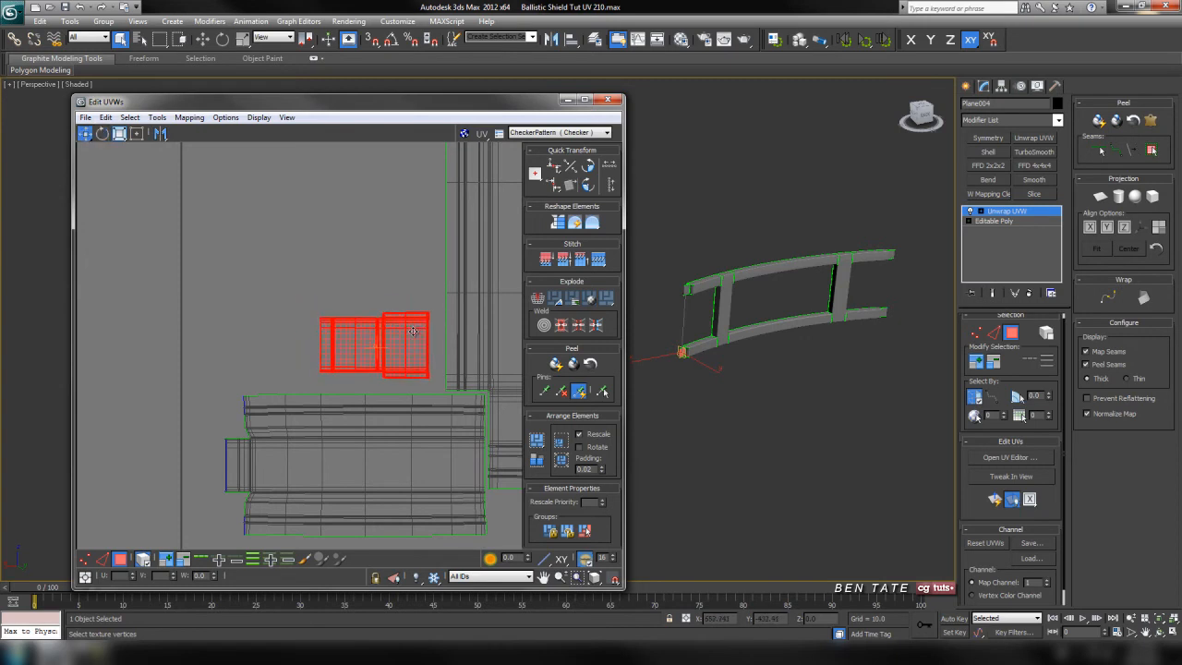
pyautogui.scroll(-3, 418, 337)
pyautogui.moveTo(280, 218); pyautogui.dragTo(411, 324)
pyautogui.scroll(5, 370, 315)
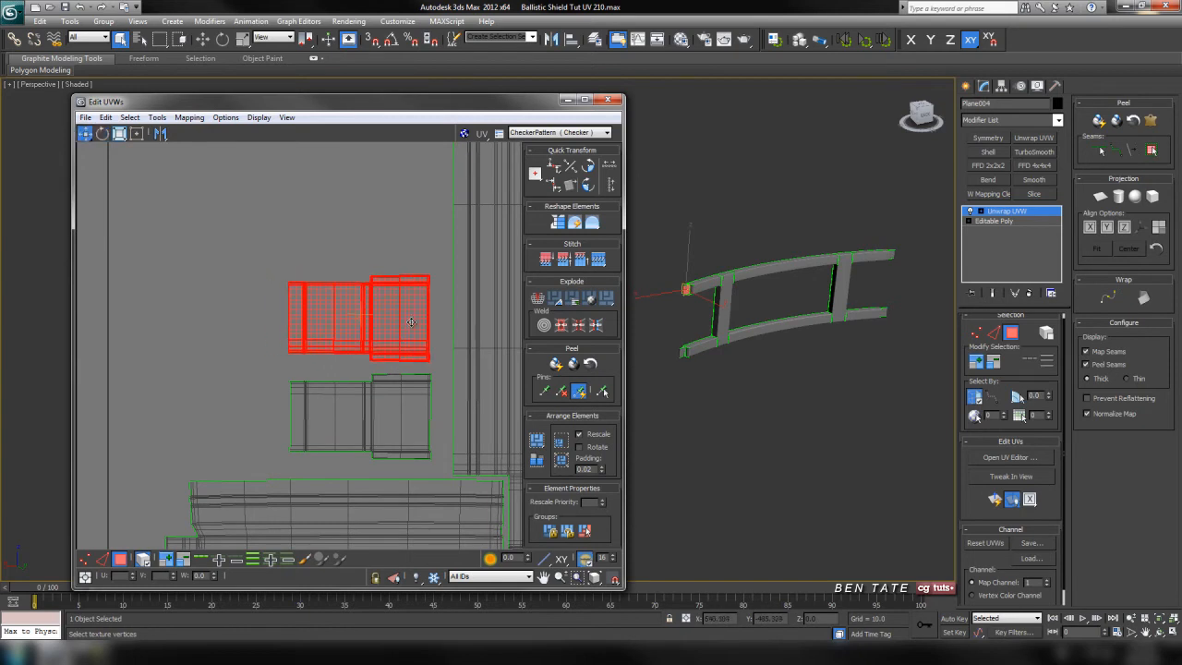
# Step: Select all the frame's shells and scale the whole layout up to nearly the full width of the UV tile
pyautogui.scroll(-5, 412, 324)
pyautogui.moveTo(494, 349); pyautogui.dragTo(387, 358, button='middle')
pyautogui.scroll(-3, 292, 298)
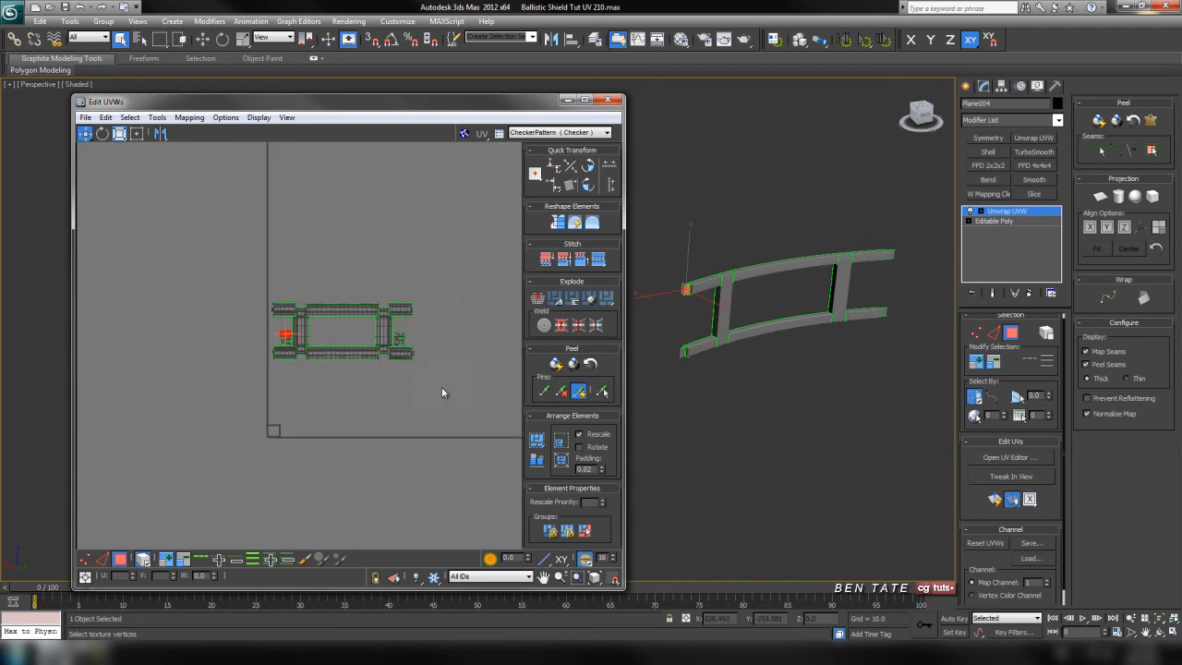
pyautogui.moveTo(410, 371); pyautogui.dragTo(410, 372)
pyautogui.moveTo(340, 362); pyautogui.dragTo(402, 339, button='middle')
pyautogui.moveTo(398, 326); pyautogui.dragTo(336, 514)
pyautogui.scroll(5, 322, 439)
pyautogui.moveTo(400, 326); pyautogui.dragTo(334, 443, button='middle')
pyautogui.moveTo(405, 256); pyautogui.dragTo(358, 406, button='middle')
pyautogui.moveTo(374, 261); pyautogui.dragTo(341, 452)
pyautogui.scroll(5, 397, 397)
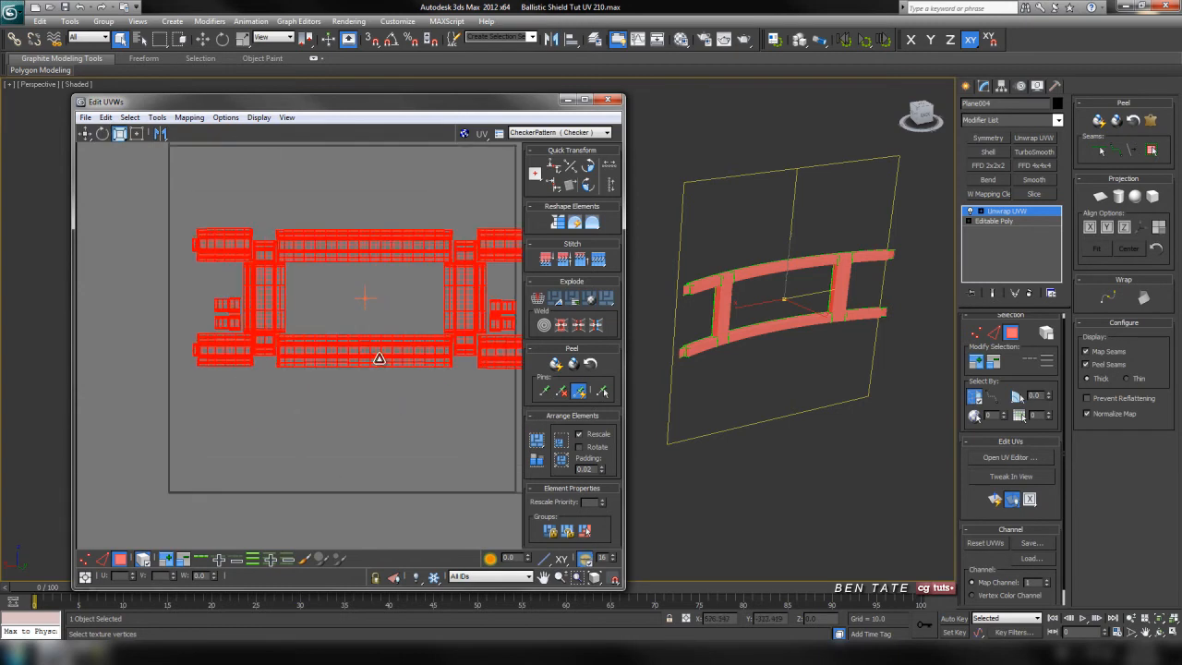
pyautogui.scroll(-5, 418, 357)
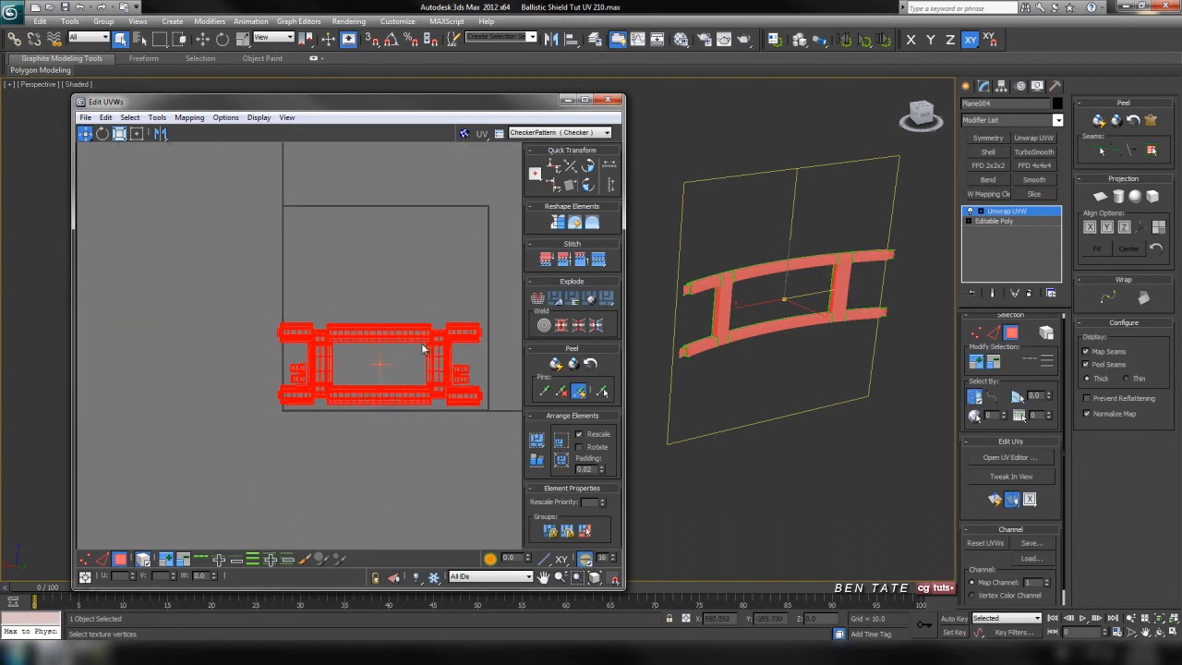
# Step: Fit the scaled layout inside the lower part of the UV tile and close the UV editor
pyautogui.moveTo(409, 397); pyautogui.dragTo(371, 399)
pyautogui.scroll(2, 413, 406)
pyautogui.scroll(2, 378, 401)
pyautogui.click(371, 416)
pyautogui.click(606, 101)
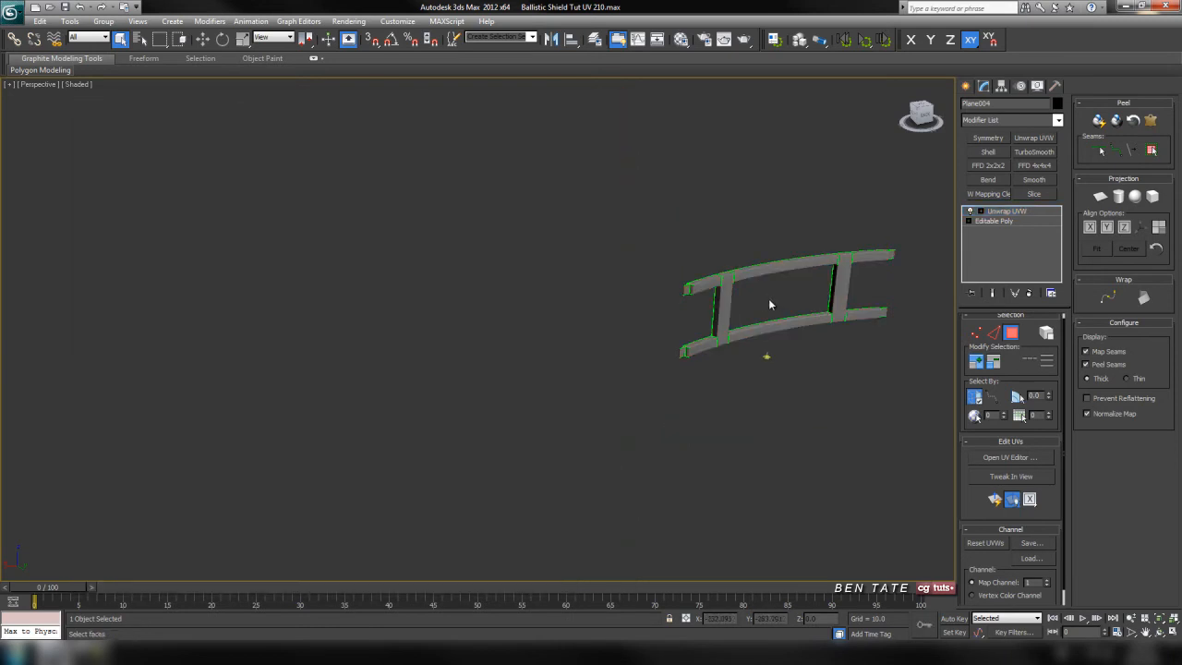
# Step: Leave the Unwrap UVW face level and assign the checker material to the frame
pyautogui.click(999, 214)
pyautogui.press('z')
pyautogui.moveTo(676, 330); pyautogui.dragTo(706, 320, button='middle')
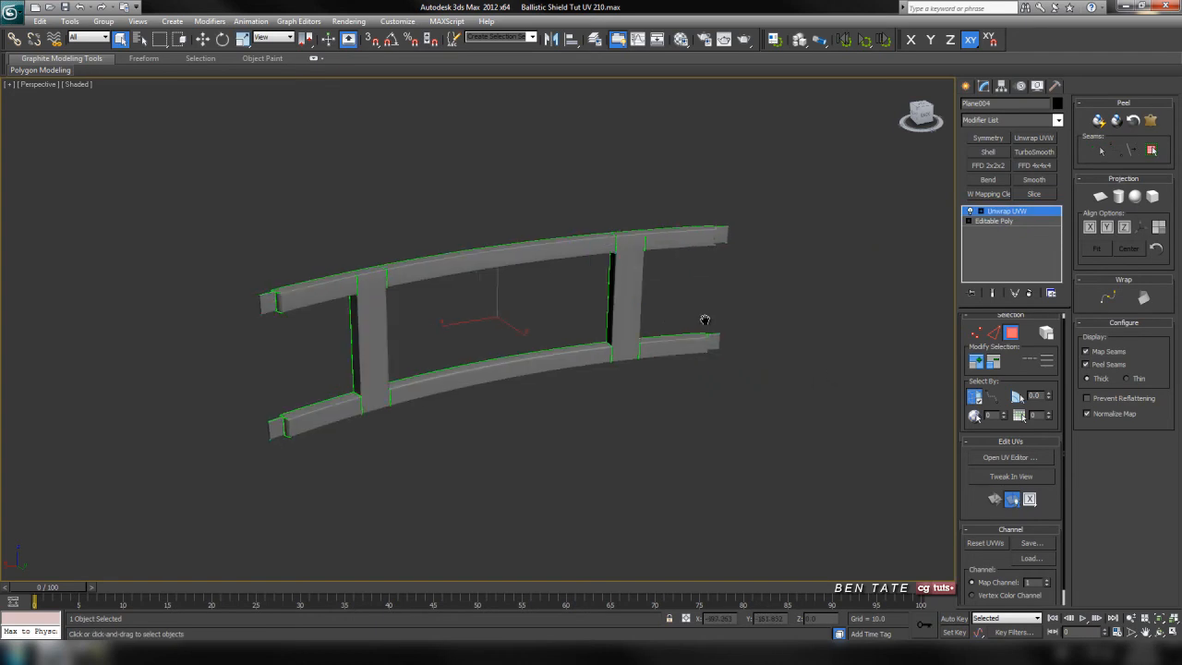
pyautogui.press('m')
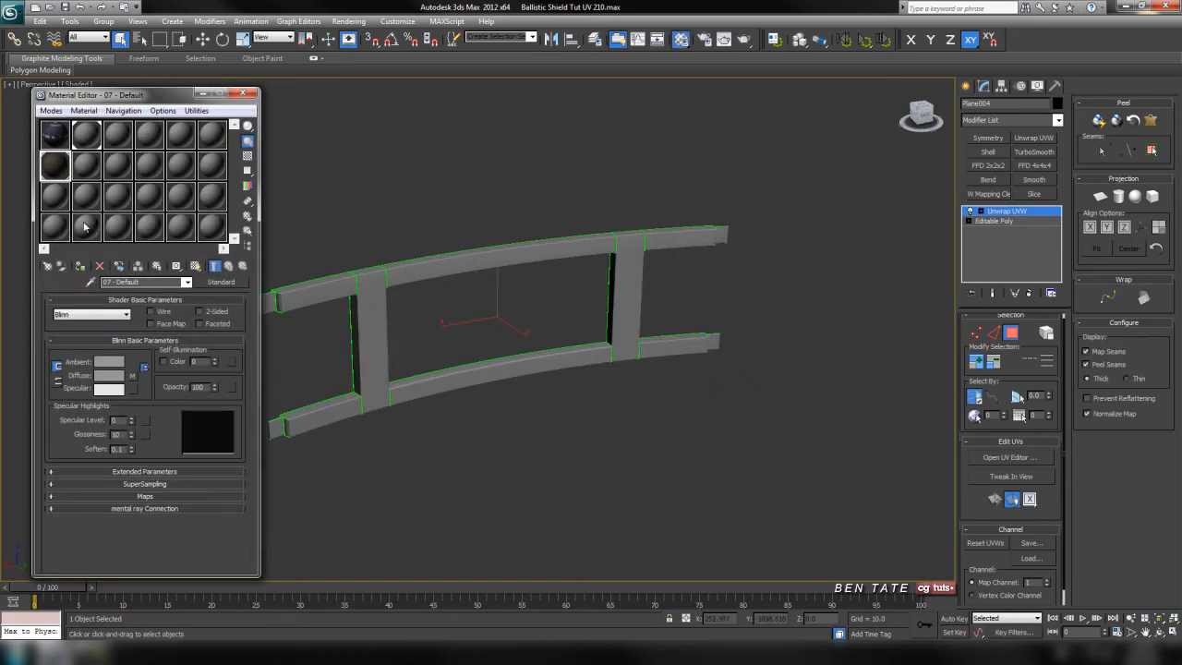
pyautogui.click(83, 267)
pyautogui.click(251, 94)
# Step: Inspect the checker pattern on the frame's rails and struts from several sides for stretching or uneven scale
pyautogui.keyDown('alt'); pyautogui.moveTo(532, 388); pyautogui.dragTo(401, 395, button='middle'); pyautogui.keyUp('alt')
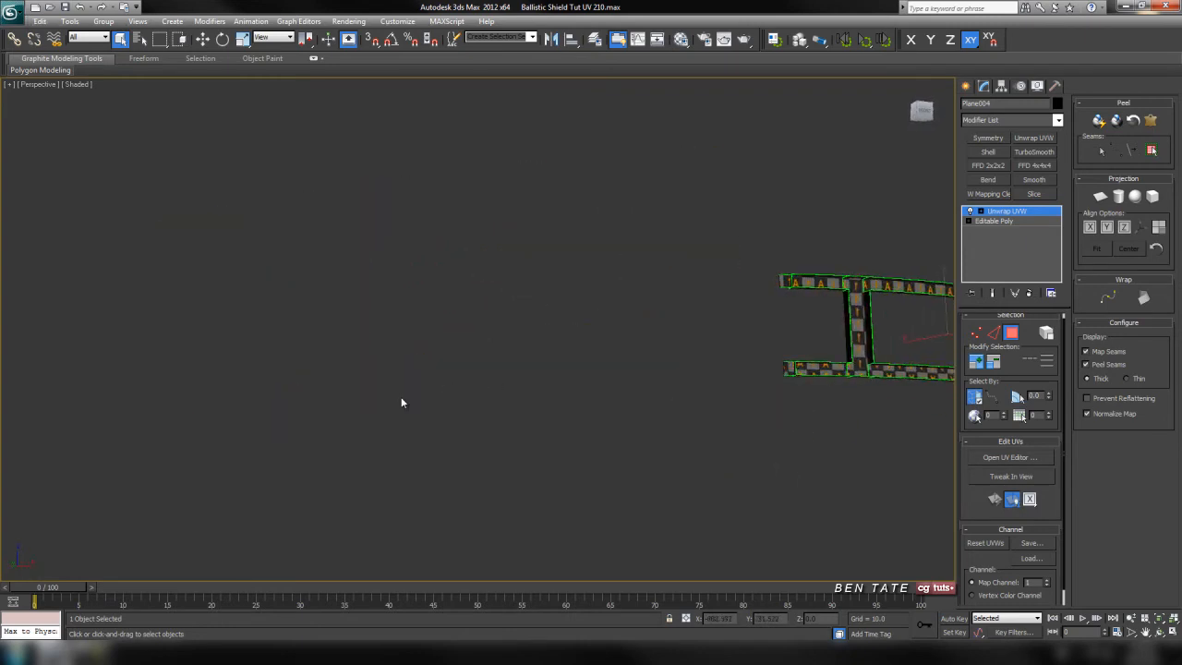
pyautogui.press('z')
pyautogui.click(506, 434)
pyautogui.keyDown('alt'); pyautogui.moveTo(474, 391); pyautogui.dragTo(708, 423, button='middle'); pyautogui.keyUp('alt')
pyautogui.scroll(5, 707, 423)
pyautogui.scroll(-1, 461, 405)
pyautogui.moveTo(443, 406); pyautogui.dragTo(637, 323, button='middle')
pyautogui.scroll(3, 460, 405)
pyautogui.scroll(2, 604, 397)
pyautogui.moveTo(594, 413); pyautogui.dragTo(523, 522, button='middle')
pyautogui.scroll(-4, 524, 522)
pyautogui.scroll(3, 551, 436)
pyautogui.keyDown('alt'); pyautogui.moveTo(596, 441); pyautogui.dragTo(328, 403, button='middle'); pyautogui.keyUp('alt')
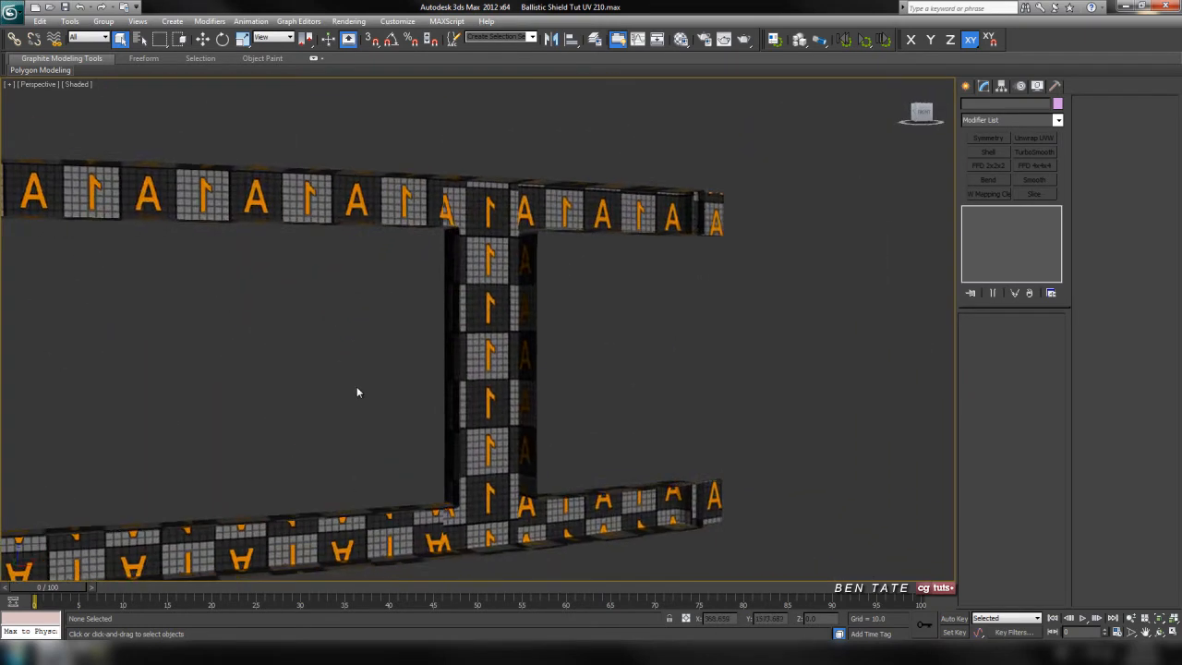
pyautogui.scroll(-4, 328, 403)
pyautogui.keyDown('alt'); pyautogui.moveTo(470, 378); pyautogui.dragTo(310, 251, button='middle'); pyautogui.keyUp('alt')
pyautogui.scroll(4, 496, 403)
pyautogui.moveTo(414, 260); pyautogui.dragTo(468, 375)
pyautogui.scroll(-5, 581, 383)
pyautogui.moveTo(581, 383)
pyautogui.keyDown('alt'); pyautogui.mouseDown(button='middle')
pyautogui.moveTo(596, 400)
pyautogui.moveTo(600, 335)
pyautogui.moveTo(591, 372)
pyautogui.mouseUp(button='middle'); pyautogui.keyUp('alt')
# Step: Unhide all the remaining shield parts
pyautogui.rightClick(605, 370)
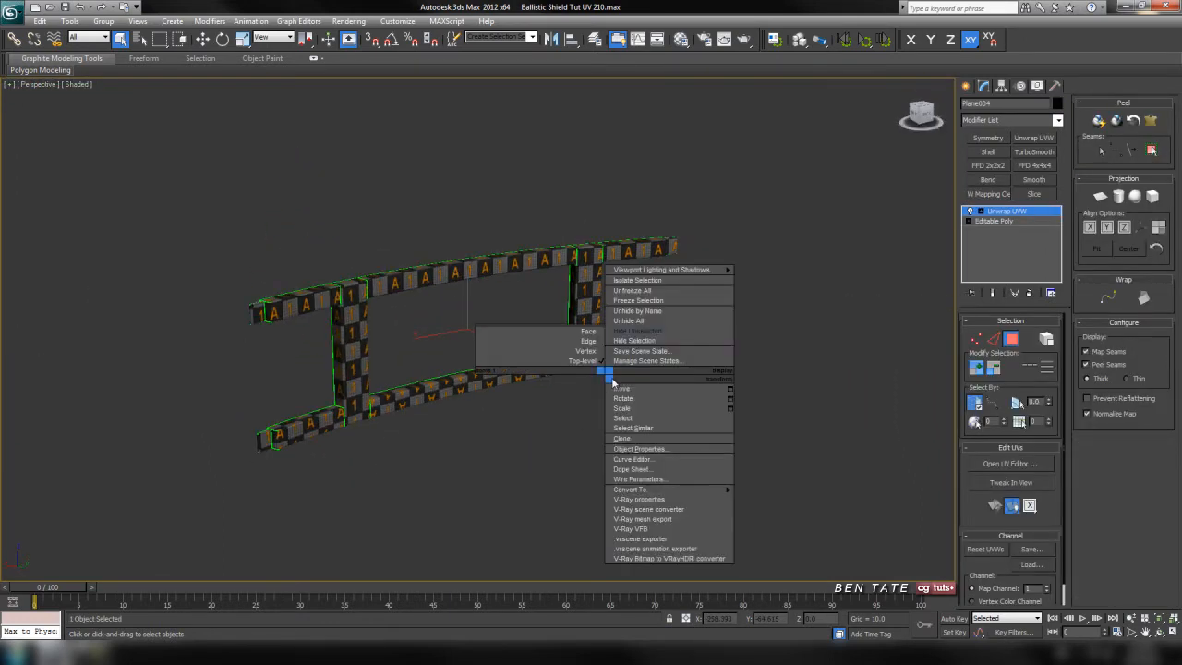
pyautogui.click(655, 321)
pyautogui.press('z')
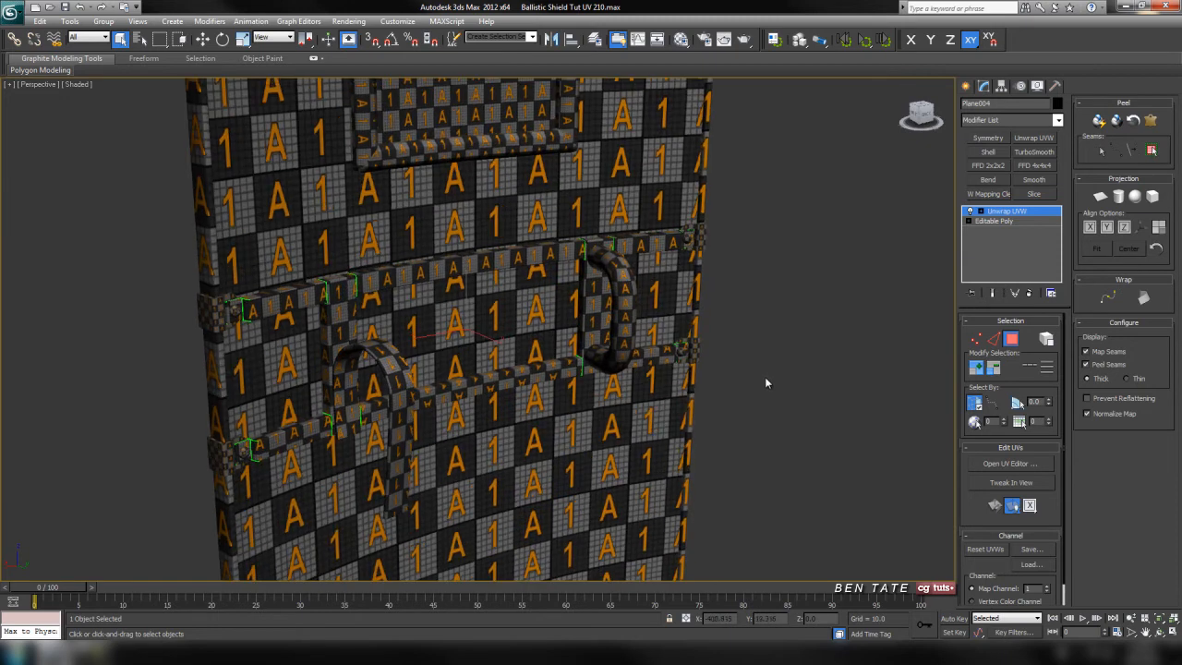
# Step: Examine the checker pattern across the whole shield, comparing its density between the body and the other parts
pyautogui.click(765, 377)
pyautogui.press('z')
pyautogui.keyDown('alt'); pyautogui.moveTo(728, 391); pyautogui.dragTo(656, 383, button='middle'); pyautogui.keyUp('alt')
pyautogui.scroll(5, 509, 377)
pyautogui.moveTo(436, 331); pyautogui.dragTo(398, 138, button='middle')
pyautogui.moveTo(402, 461); pyautogui.dragTo(459, 304, button='middle')
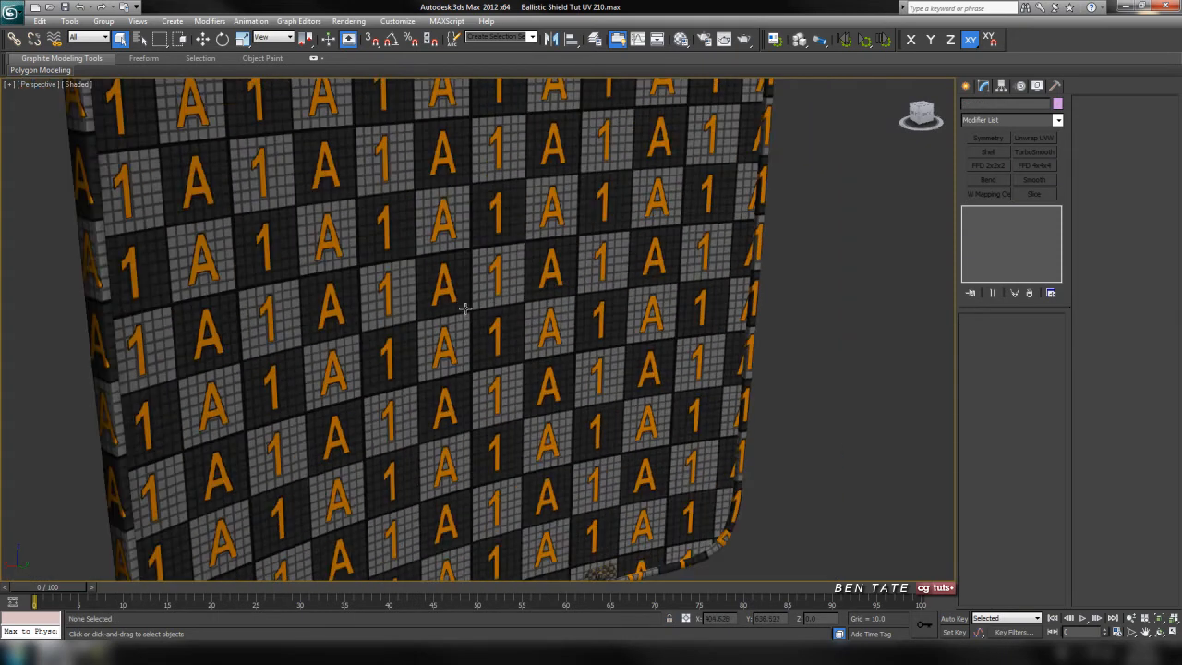
pyautogui.scroll(-3, 479, 322)
pyautogui.moveTo(479, 407); pyautogui.dragTo(605, 490, button='middle')
pyautogui.scroll(-3, 691, 346)
pyautogui.scroll(-3, 632, 326)
pyautogui.moveTo(632, 328)
pyautogui.keyDown('alt'); pyautogui.mouseDown(button='middle')
pyautogui.moveTo(599, 336)
pyautogui.moveTo(635, 357)
pyautogui.moveTo(657, 336)
pyautogui.moveTo(632, 327)
pyautogui.mouseUp(button='middle'); pyautogui.keyUp('alt')
pyautogui.scroll(3, 605, 339)
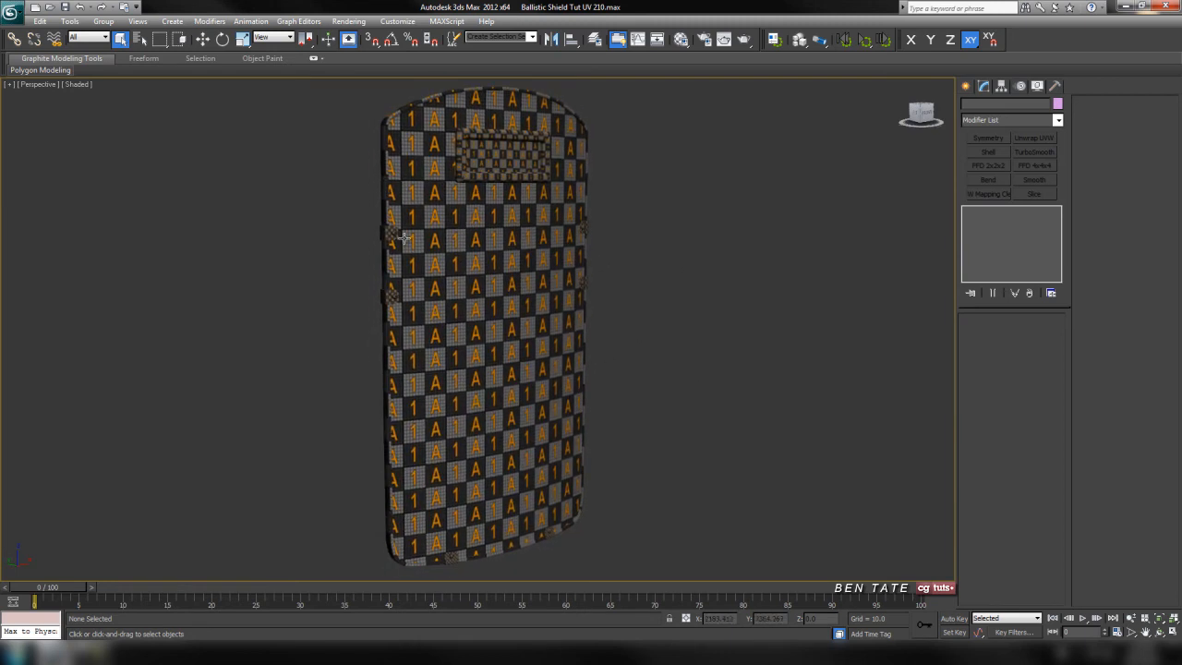
pyautogui.moveTo(651, 381)
pyautogui.mouseDown(button='middle')
pyautogui.moveTo(662, 388)
pyautogui.moveTo(658, 379)
pyautogui.mouseUp(button='middle')
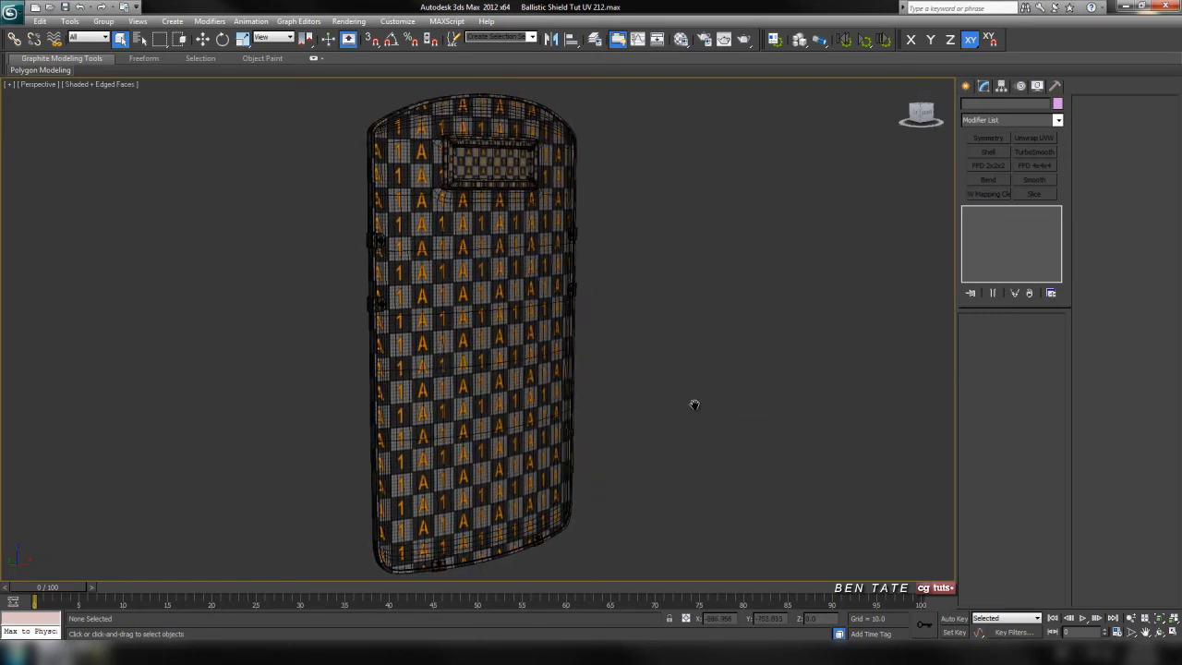
# Step: Convert the shield body with its Unwrap UVW modifier to an Editable Poly
pyautogui.moveTo(692, 403)
pyautogui.keyDown('alt'); pyautogui.mouseDown(button='middle')
pyautogui.moveTo(489, 412)
pyautogui.moveTo(668, 412)
pyautogui.moveTo(689, 379)
pyautogui.moveTo(647, 332)
pyautogui.mouseUp(button='middle'); pyautogui.keyUp('alt')
pyautogui.click(570, 240)
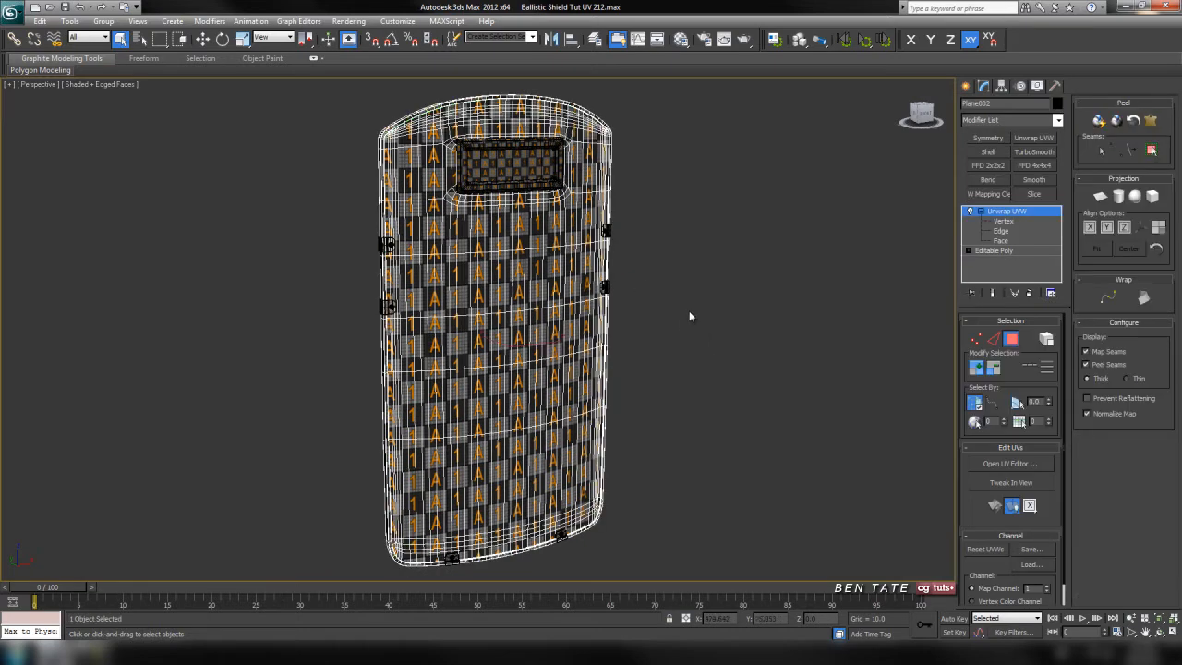
pyautogui.click(982, 212)
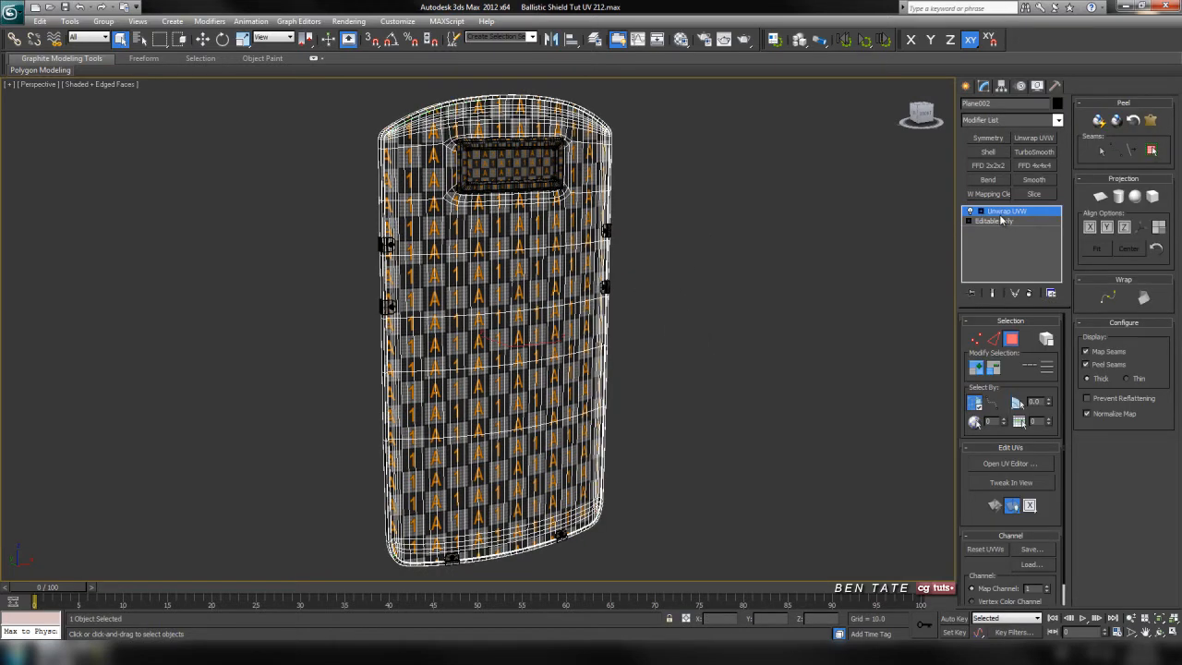
pyautogui.rightClick(676, 225)
pyautogui.moveTo(730, 337)
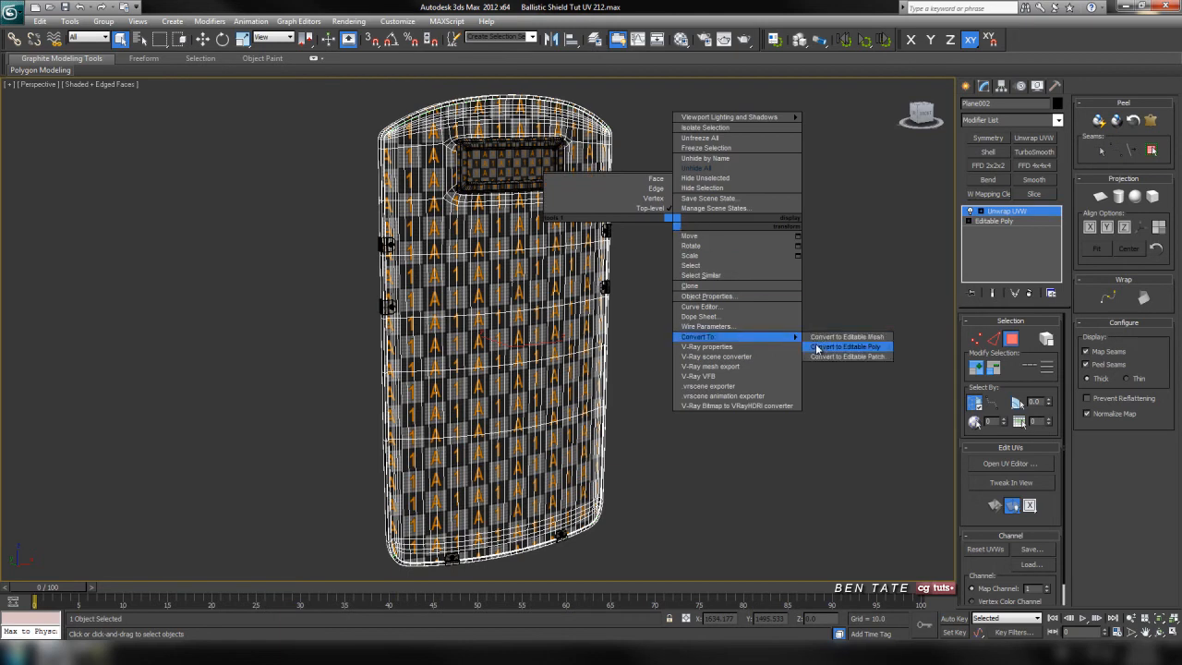
pyautogui.click(817, 347)
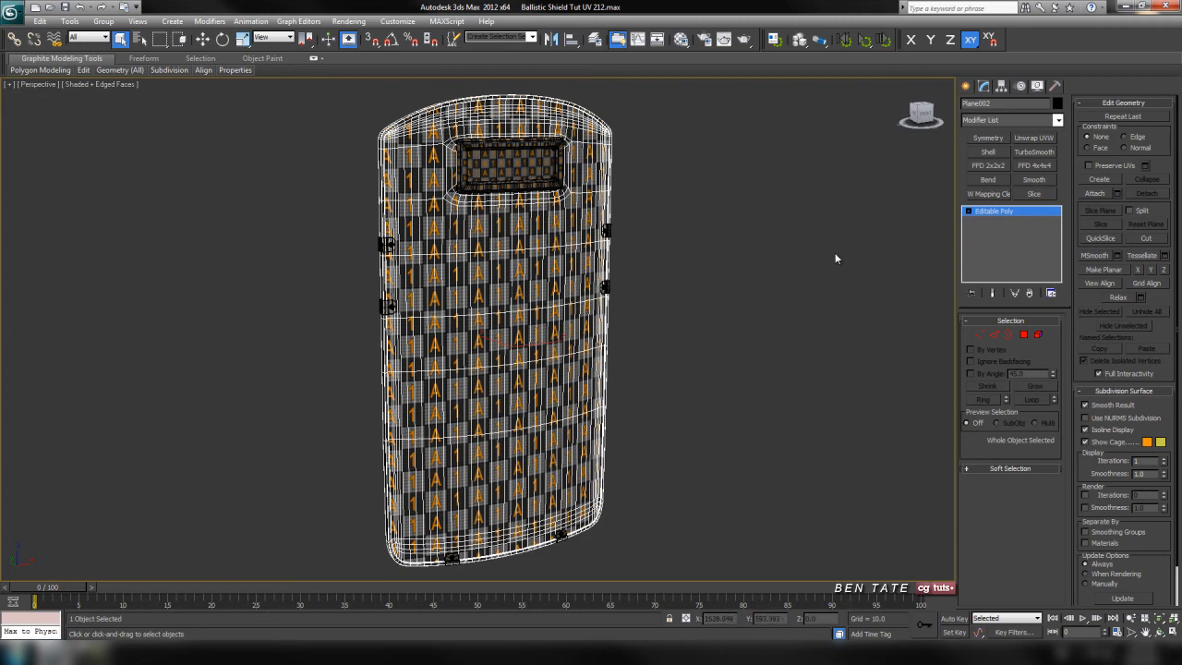
# Step: Attach all the other listed objects to the shield body to make one mesh
pyautogui.click(1118, 194)
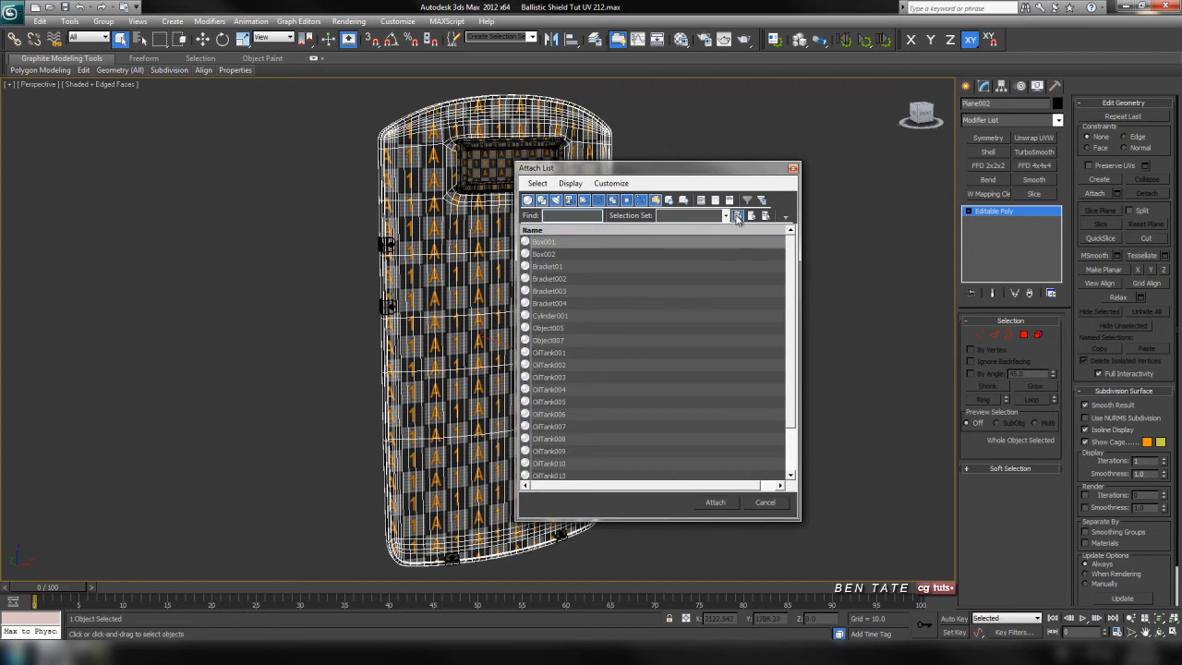
pyautogui.click(717, 501)
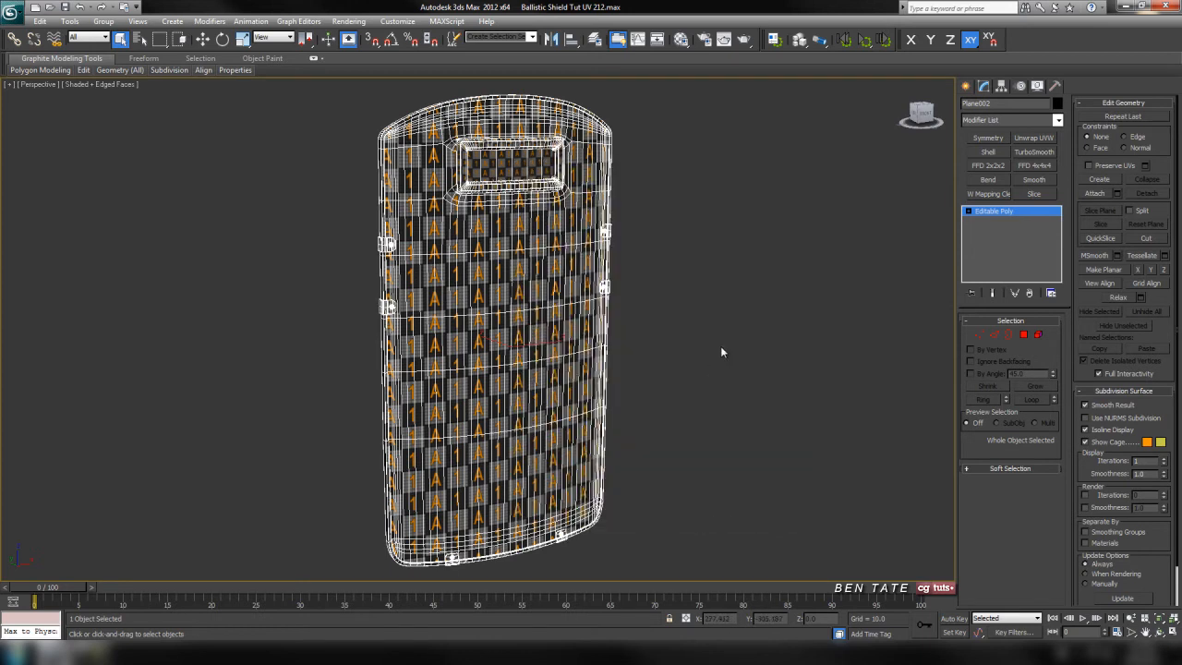
pyautogui.moveTo(750, 323); pyautogui.dragTo(726, 323, button='middle')
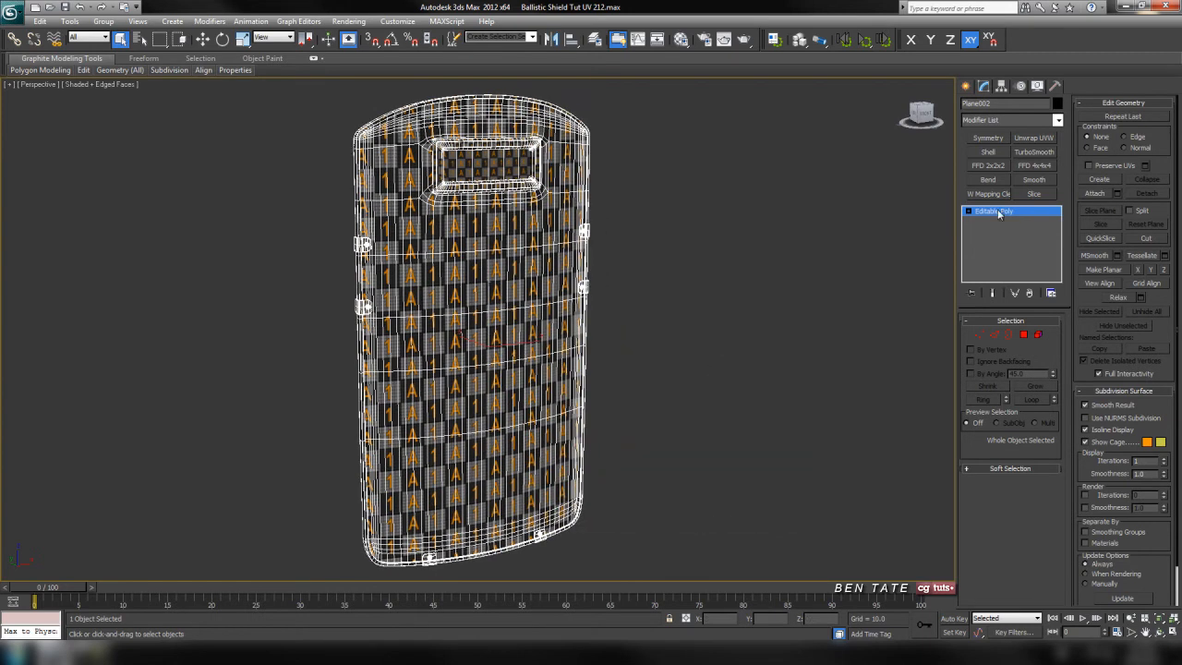
# Step: Apply an Unwrap UVW modifier to the combined shield and open an enlarged UV editor showing all its shells
pyautogui.click(1034, 137)
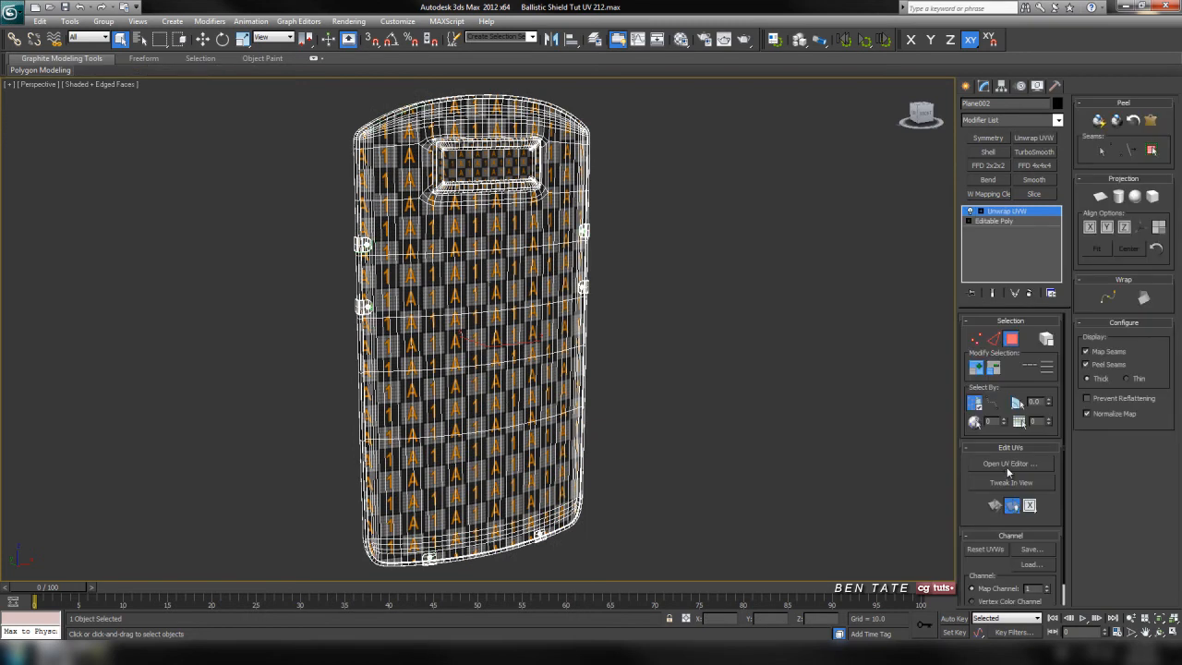
pyautogui.click(1007, 466)
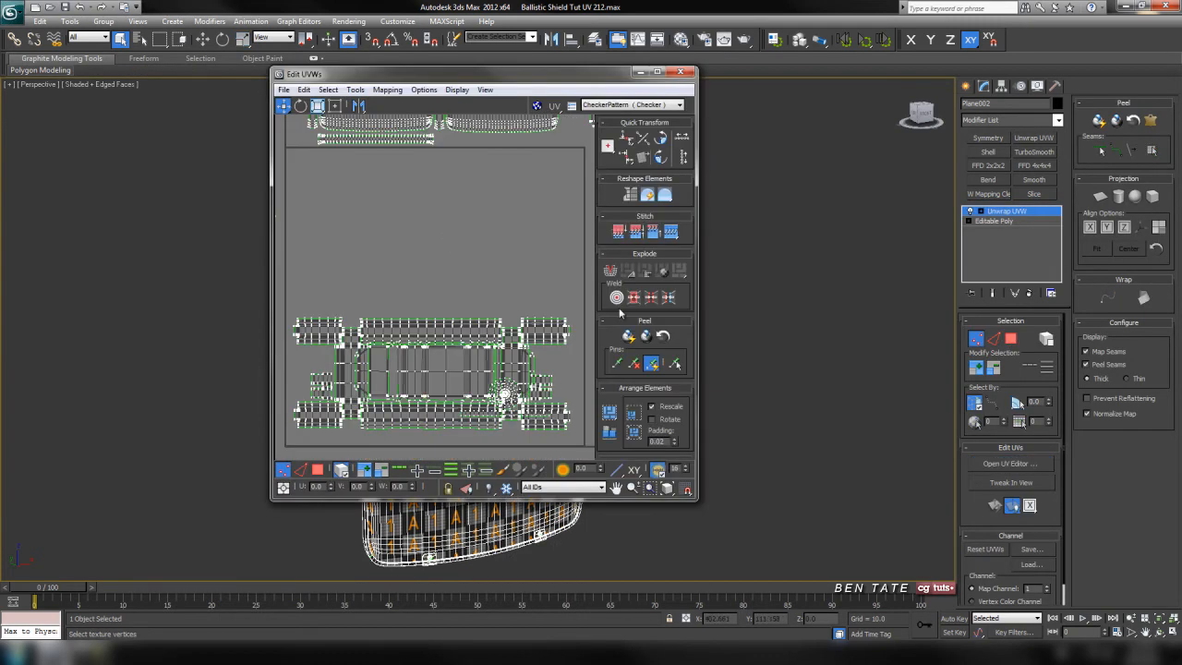
pyautogui.moveTo(698, 503); pyautogui.dragTo(870, 555)
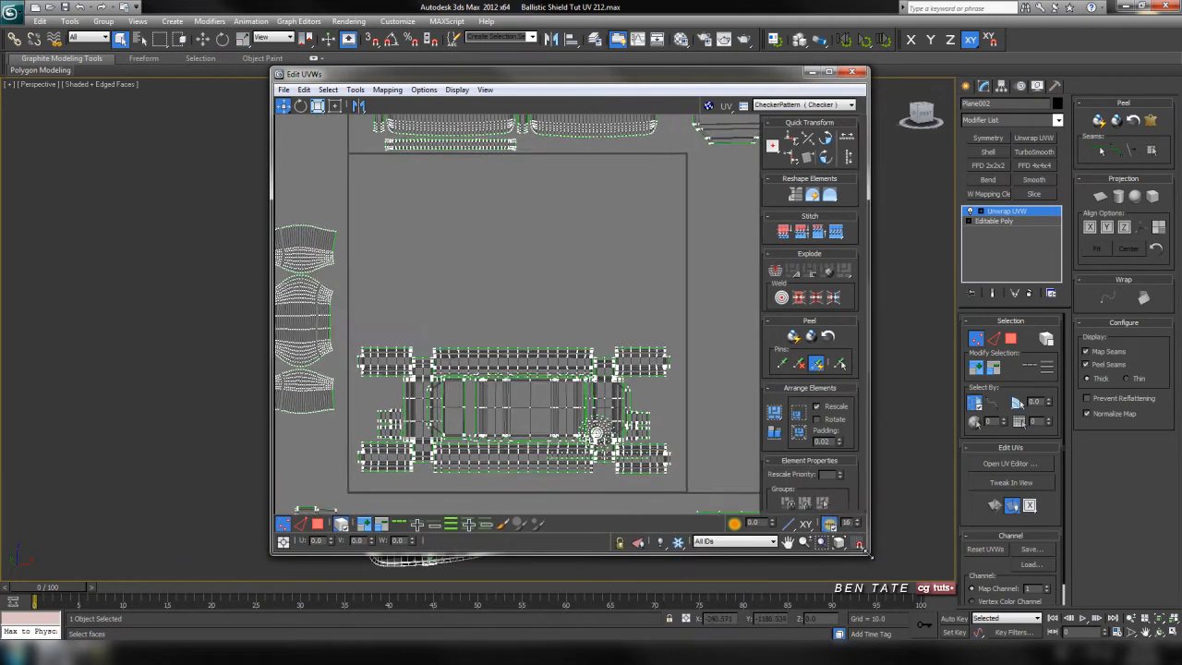
pyautogui.scroll(-3, 504, 323)
pyautogui.scroll(-3, 505, 322)
pyautogui.moveTo(577, 328)
pyautogui.mouseDown(button='middle')
pyautogui.moveTo(558, 327)
pyautogui.moveTo(583, 327)
pyautogui.mouseUp(button='middle')
pyautogui.scroll(2, 558, 327)
# Step: Arrange the UV editor and the shield side by side and turn off the viewport's edged faces
pyautogui.moveTo(628, 80); pyautogui.dragTo(690, 91)
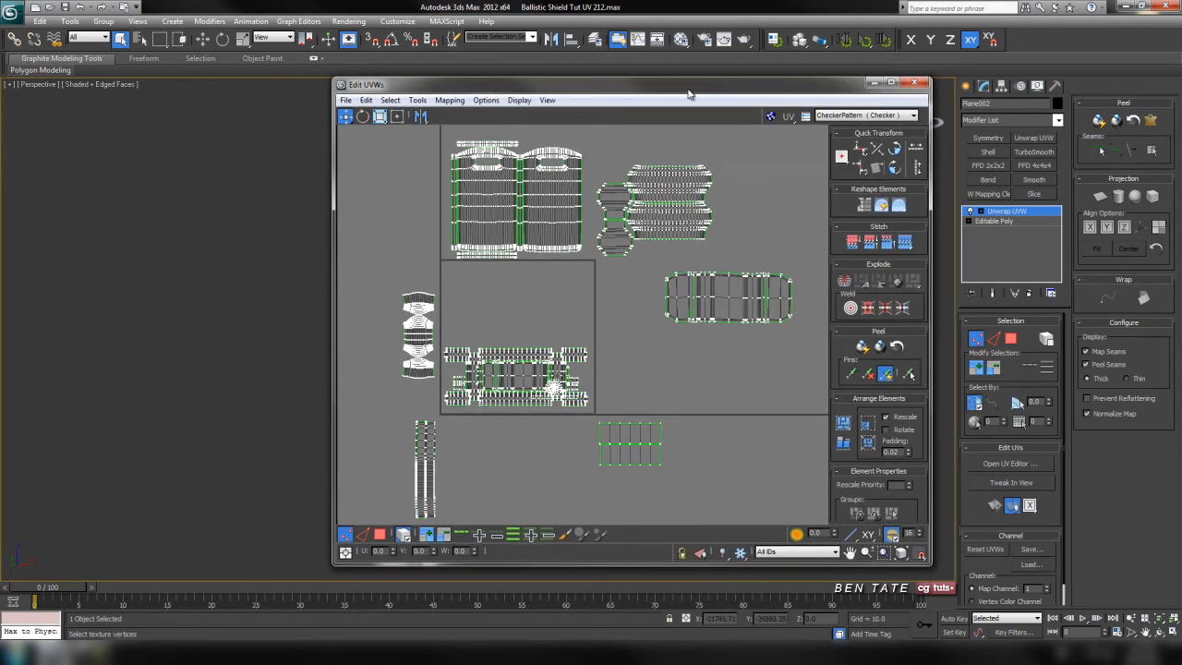
pyautogui.moveTo(156, 267)
pyautogui.mouseDown(button='middle')
pyautogui.moveTo(156, 282)
pyautogui.moveTo(135, 281)
pyautogui.moveTo(212, 333)
pyautogui.moveTo(217, 180)
pyautogui.mouseUp(button='middle')
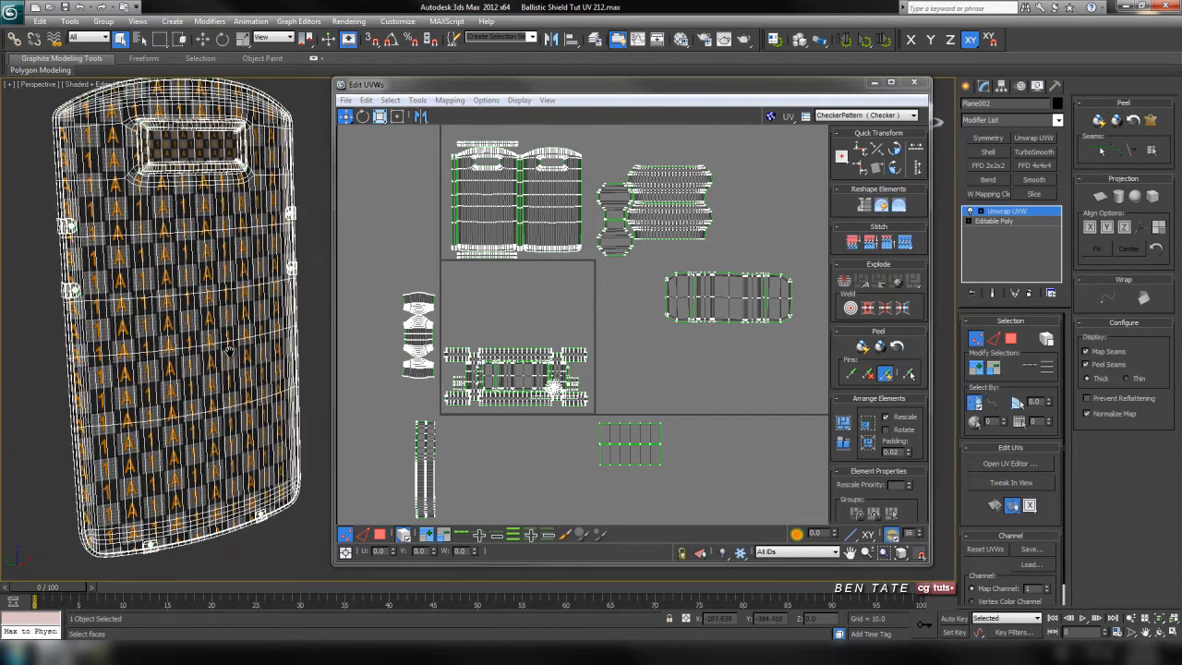
pyautogui.press('F4')
pyautogui.keyDown('alt'); pyautogui.moveTo(224, 393); pyautogui.dragTo(250, 351, button='middle'); pyautogui.keyUp('alt')
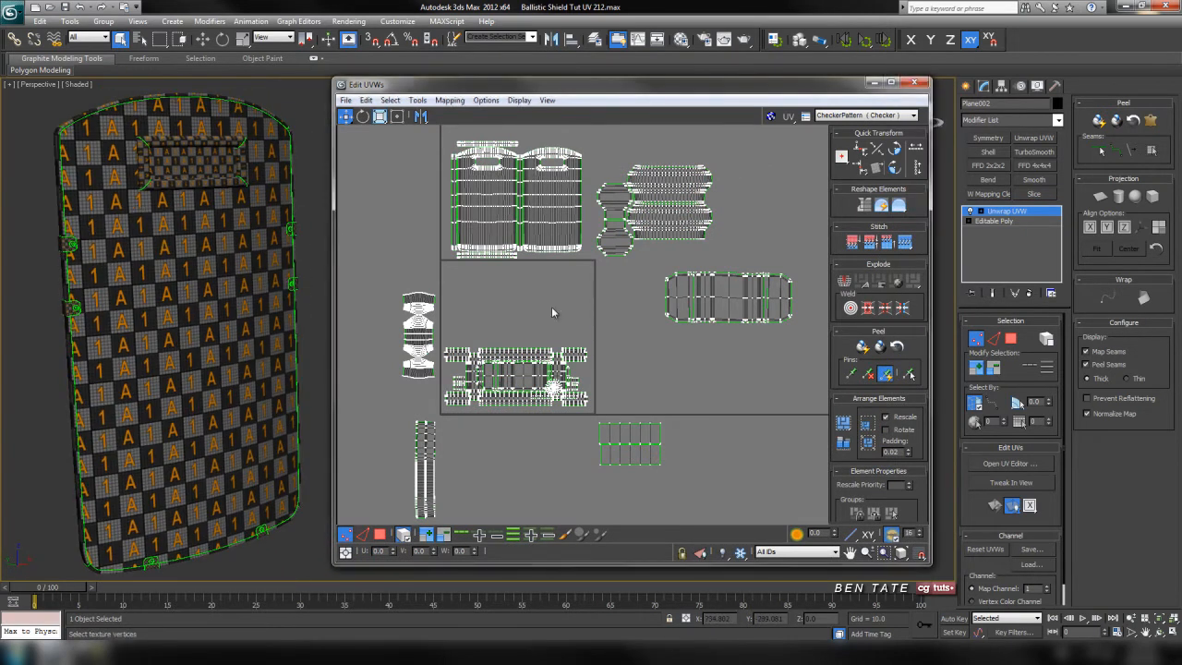
# Step: Rescale all the shield's UV elements so their sizes are proportionate to one another
pyautogui.scroll(-3, 626, 307)
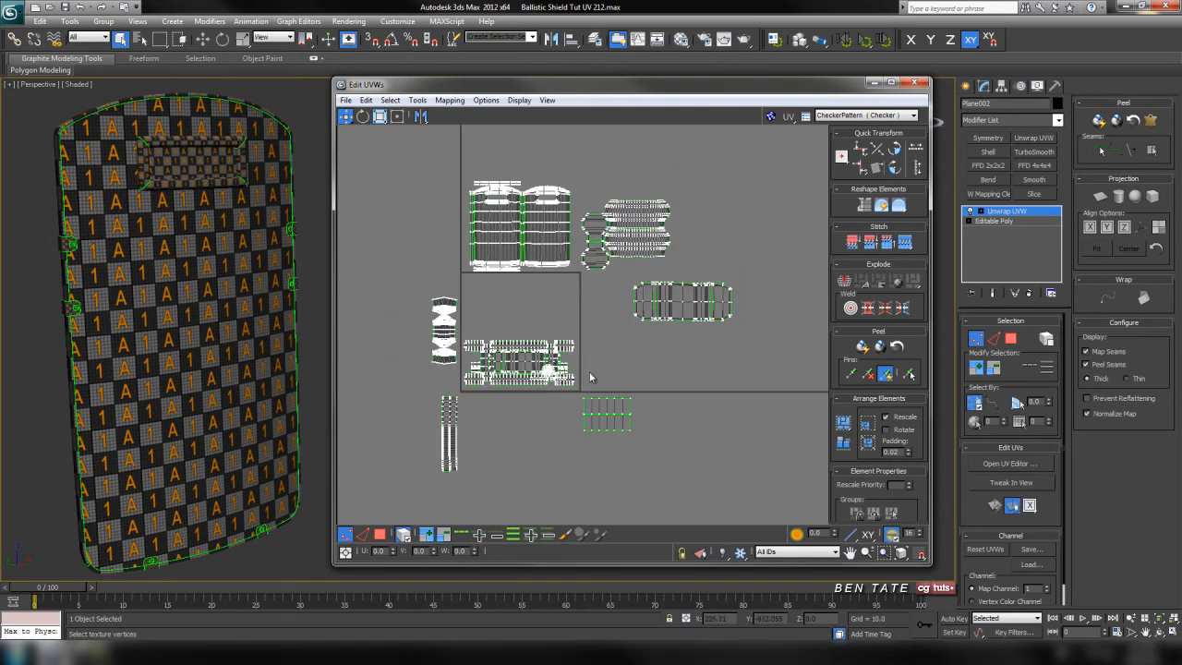
pyautogui.moveTo(563, 315); pyautogui.dragTo(605, 334, button='middle')
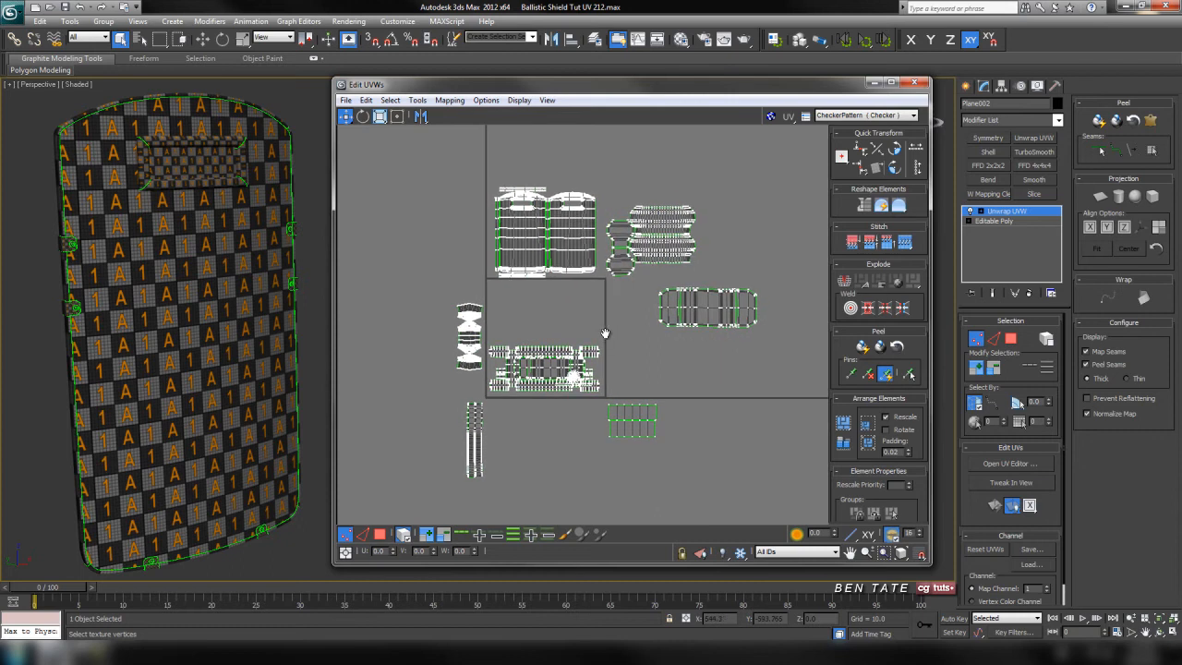
pyautogui.moveTo(708, 443); pyautogui.dragTo(696, 431, button='middle')
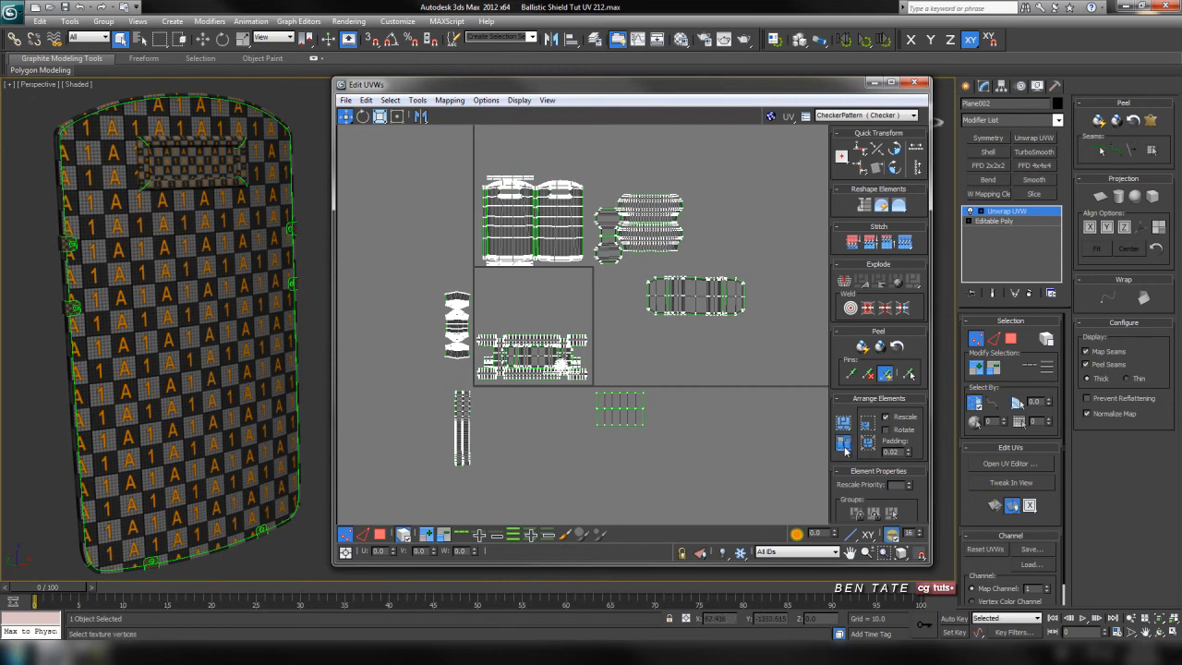
pyautogui.moveTo(662, 369); pyautogui.dragTo(705, 382, button='middle')
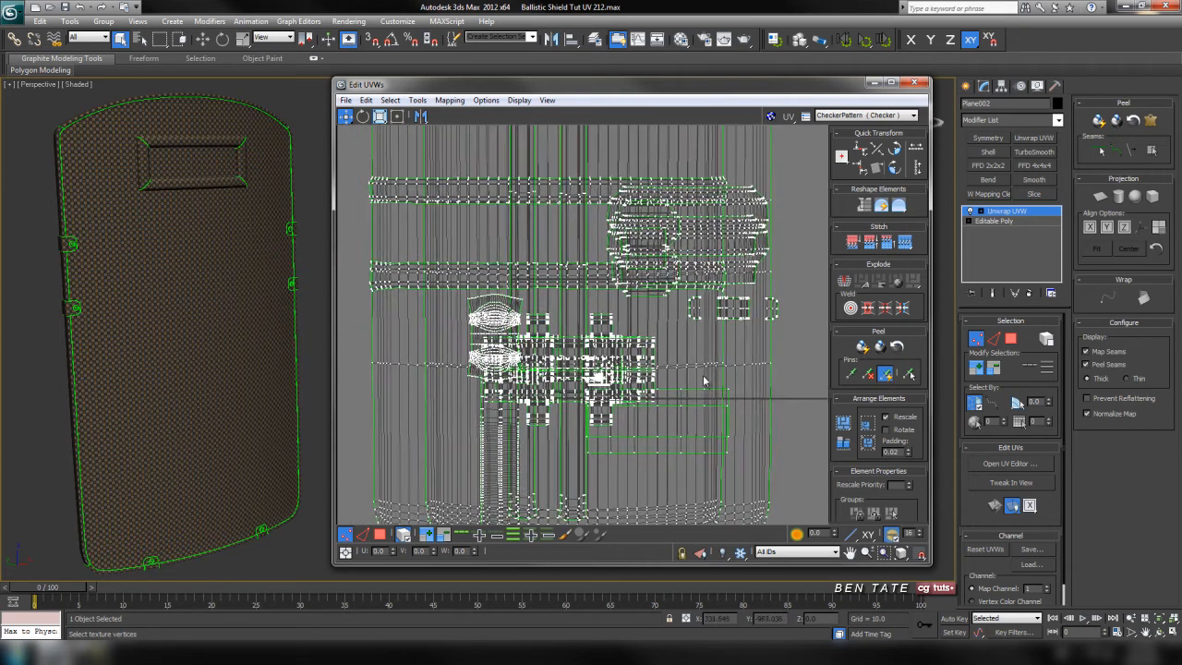
pyautogui.scroll(-2, 700, 347)
pyautogui.moveTo(615, 426); pyautogui.dragTo(572, 443, button='middle')
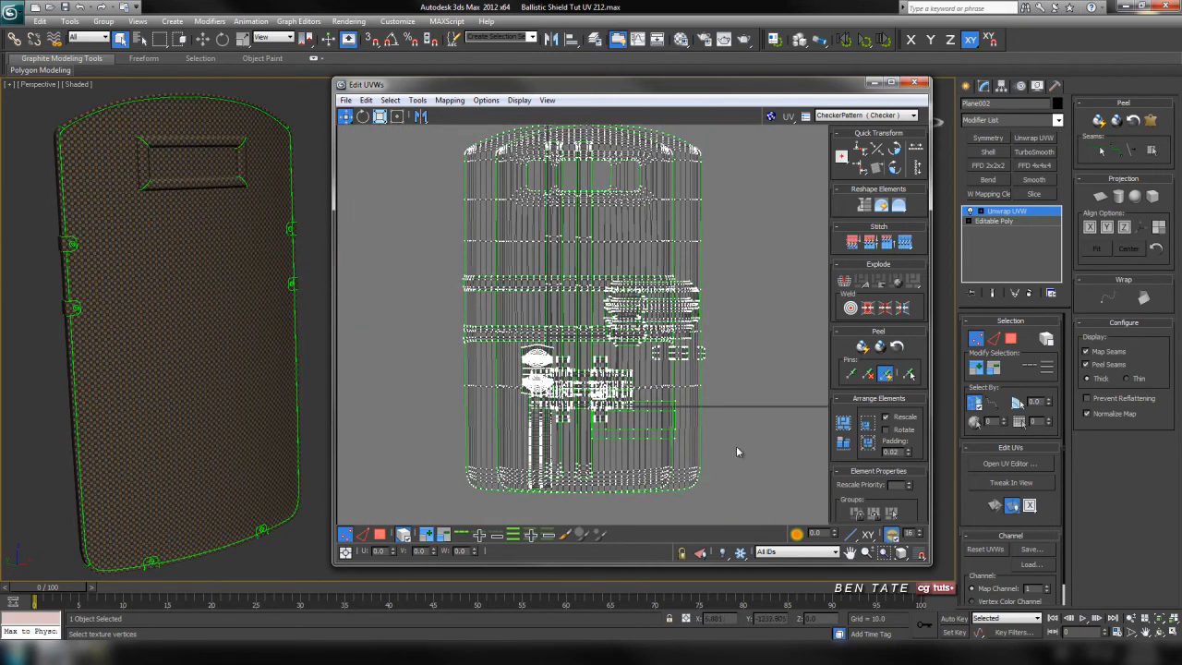
# Step: Set the unwrap selection to polygons with whole UV elements picked at once
pyautogui.moveTo(282, 209); pyautogui.dragTo(284, 213, button='middle')
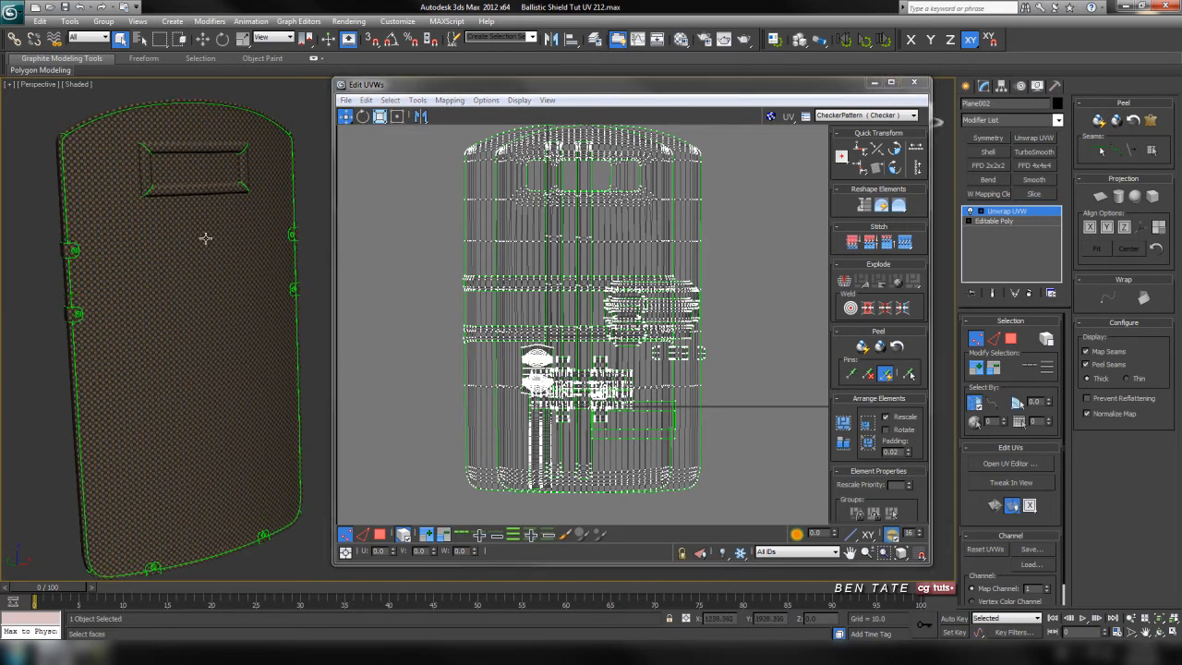
pyautogui.moveTo(202, 238); pyautogui.dragTo(193, 240, button='middle')
pyautogui.moveTo(536, 88)
pyautogui.mouseDown()
pyautogui.moveTo(513, 88)
pyautogui.moveTo(523, 88)
pyautogui.mouseUp()
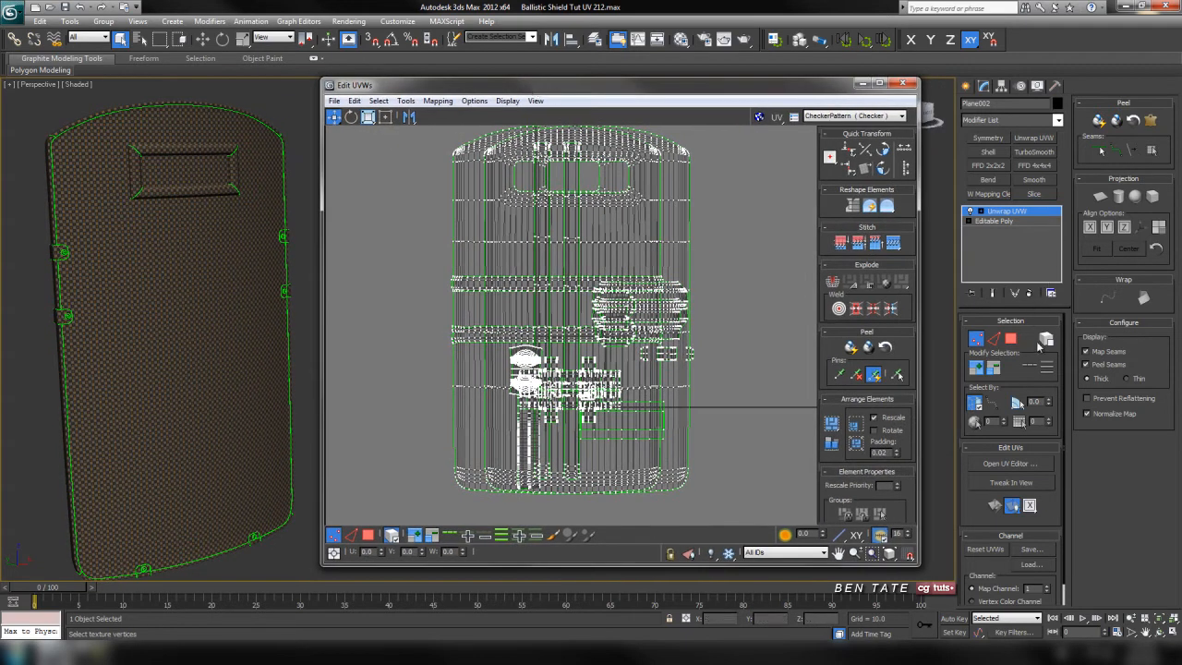
pyautogui.click(1012, 339)
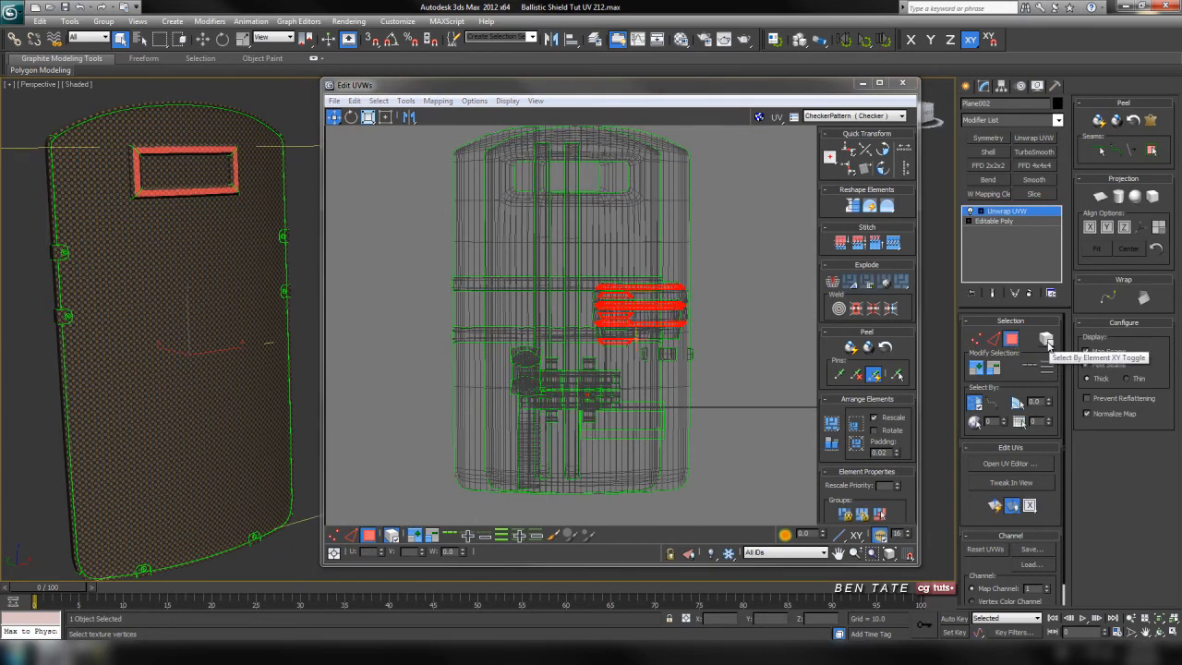
pyautogui.click(1047, 342)
# Step: Select the shield body's shells and move them together clear of the smaller parts' shells
pyautogui.click(174, 237)
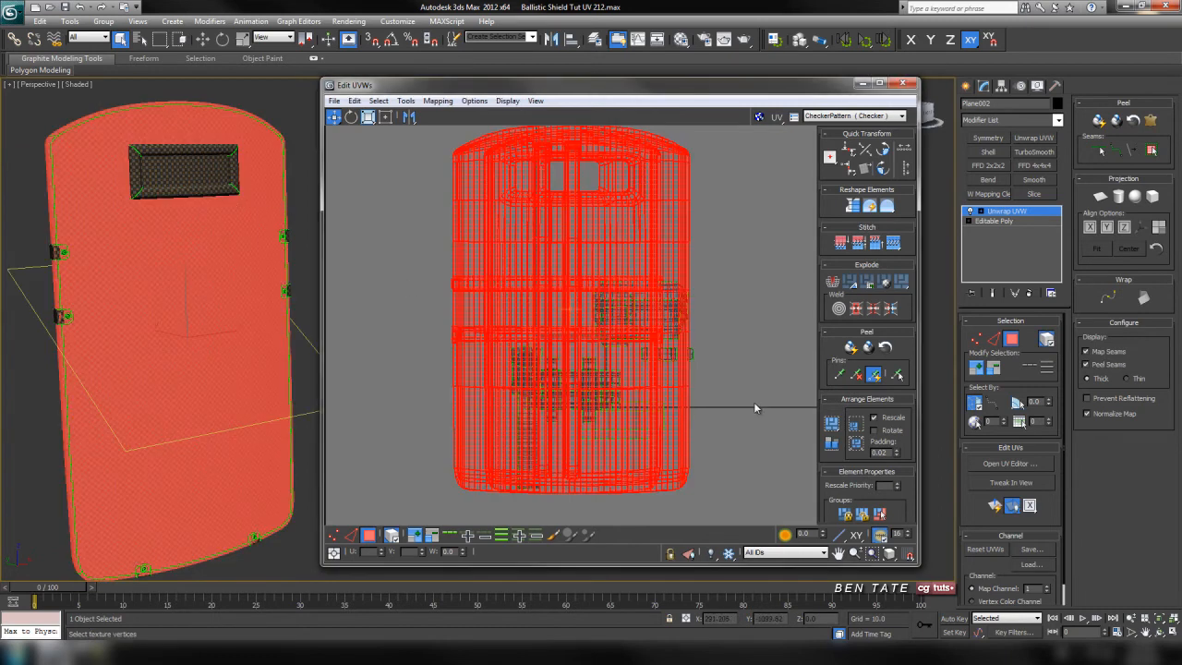
pyautogui.scroll(-5, 723, 365)
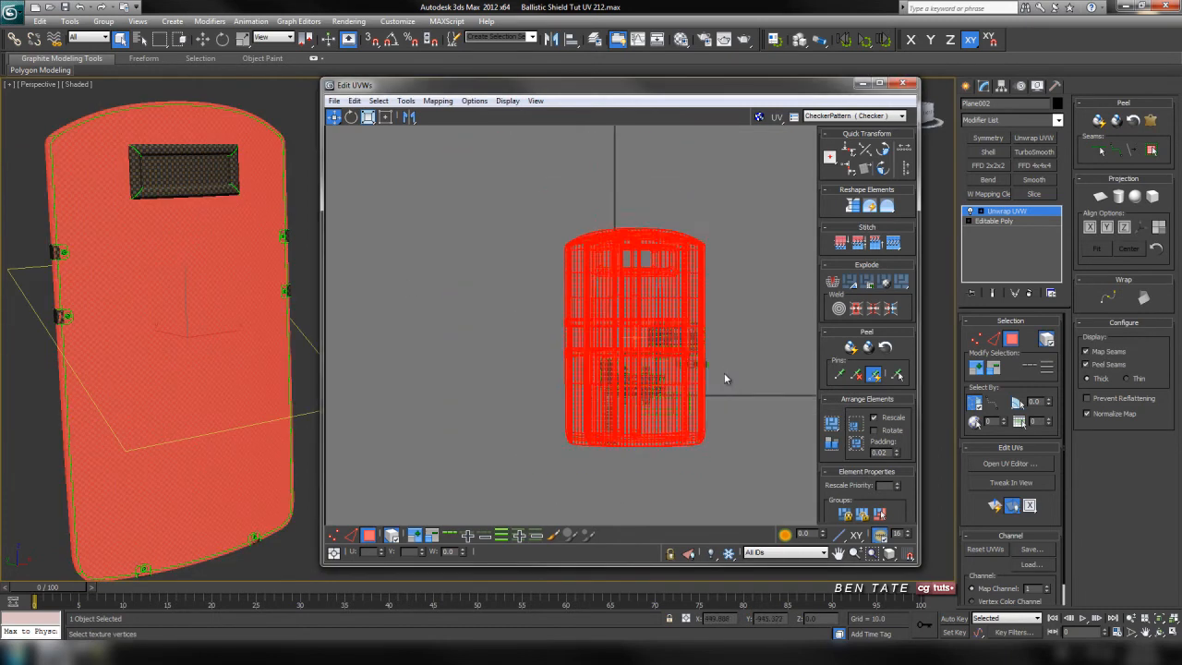
pyautogui.scroll(-3, 690, 401)
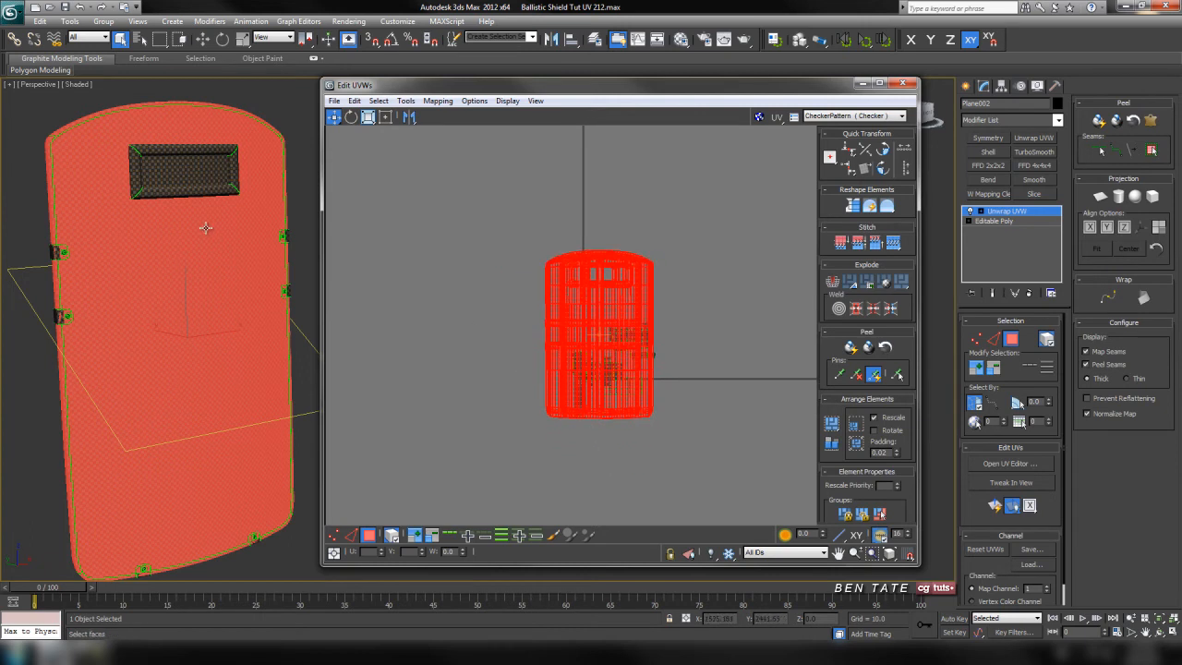
pyautogui.moveTo(622, 303); pyautogui.dragTo(466, 195)
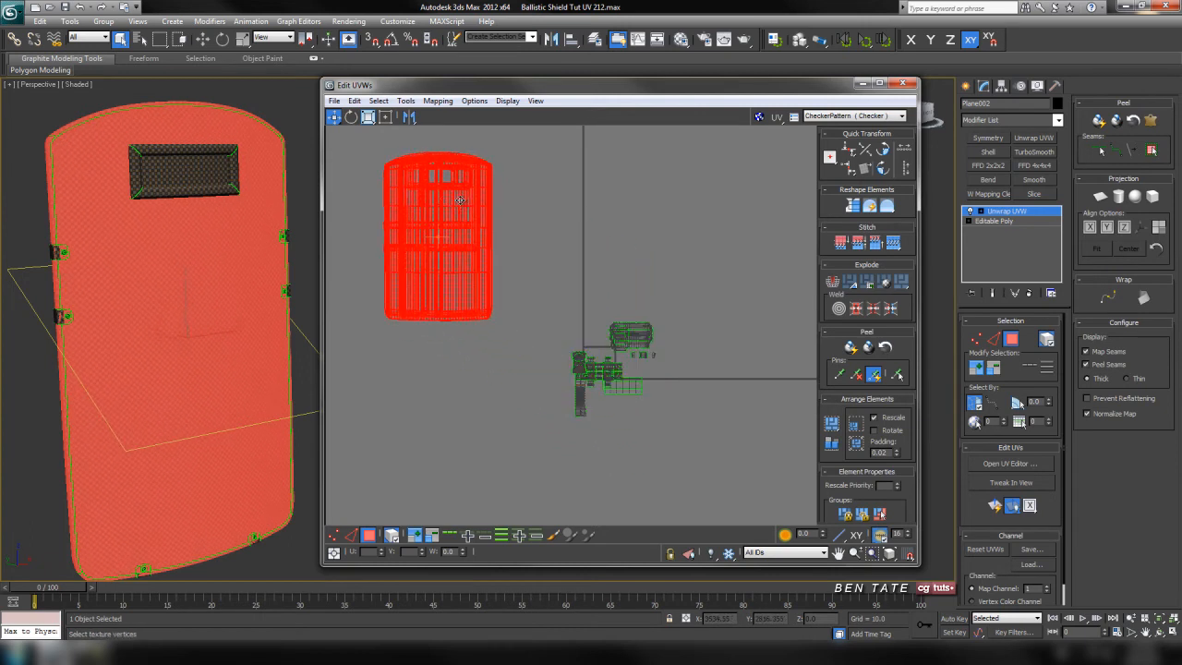
pyautogui.click(537, 240)
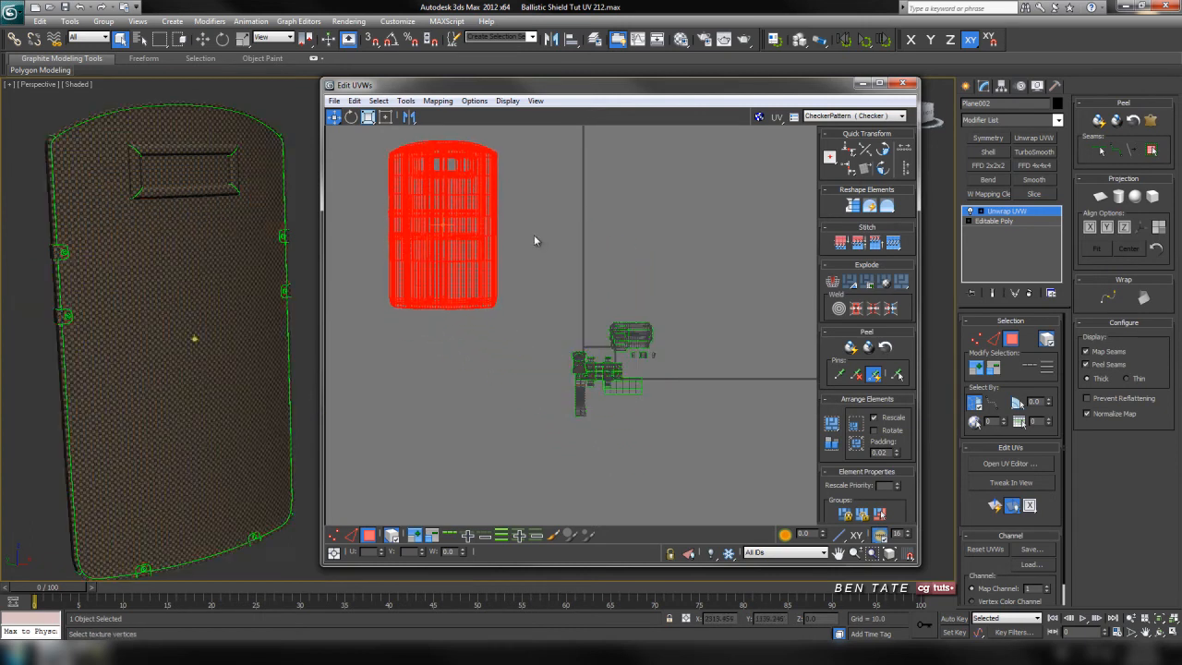
# Step: Separate the two overlapping shield face shells so that they sit side by side
pyautogui.scroll(3, 563, 295)
pyautogui.click(527, 301)
pyautogui.moveTo(527, 300); pyautogui.dragTo(681, 305)
pyautogui.moveTo(572, 294); pyautogui.dragTo(698, 301, button='middle')
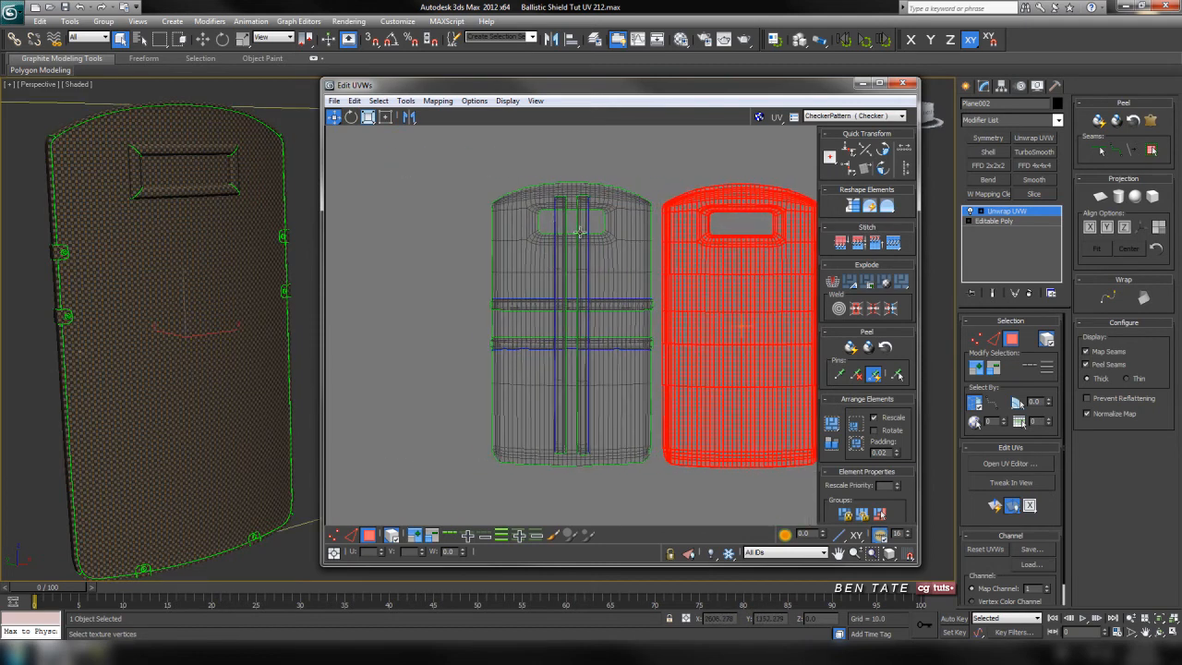
# Step: Move the two vertical edge strips off the face shell into the empty space to its left
pyautogui.moveTo(558, 221); pyautogui.dragTo(468, 227)
pyautogui.moveTo(583, 230); pyautogui.dragTo(450, 233)
pyautogui.scroll(3, 557, 290)
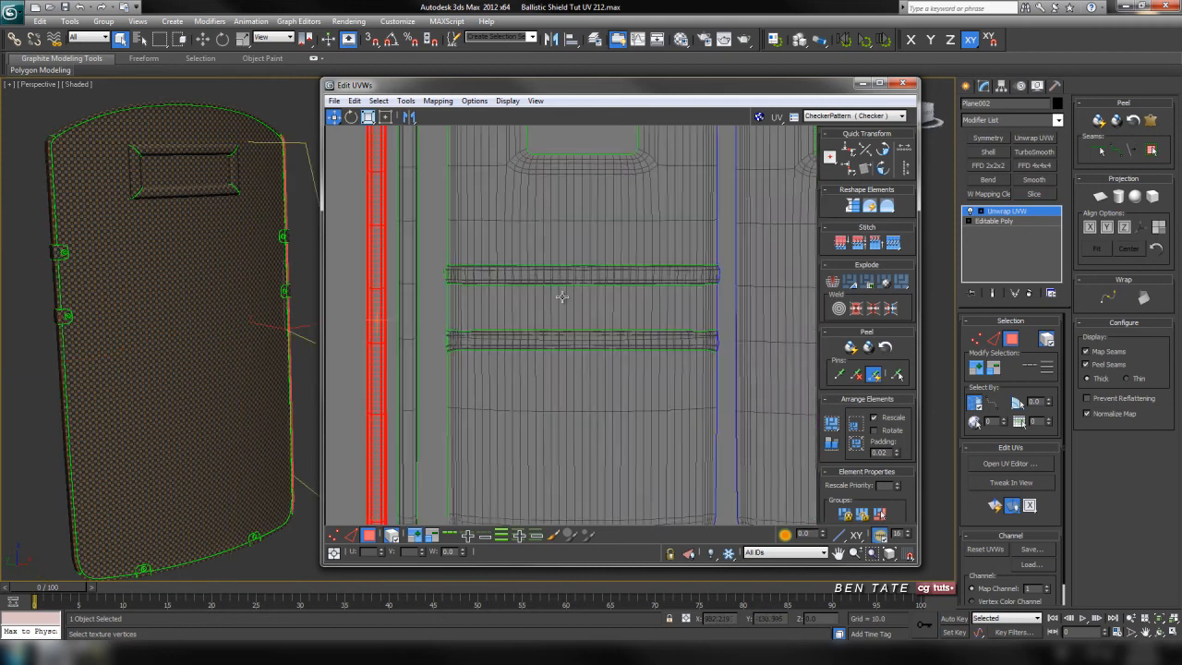
pyautogui.click(561, 294)
# Step: Place the two horizontal edge strips end to end above the two shield face shells
pyautogui.scroll(-3, 486, 283)
pyautogui.moveTo(481, 284); pyautogui.dragTo(492, 146)
pyautogui.moveTo(479, 326); pyautogui.dragTo(493, 163)
pyautogui.moveTo(606, 213); pyautogui.dragTo(574, 288, button='middle')
pyautogui.moveTo(663, 227); pyautogui.dragTo(830, 206)
pyautogui.moveTo(693, 269); pyautogui.dragTo(653, 270, button='middle')
pyautogui.scroll(-4, 653, 270)
pyautogui.scroll(2, 591, 314)
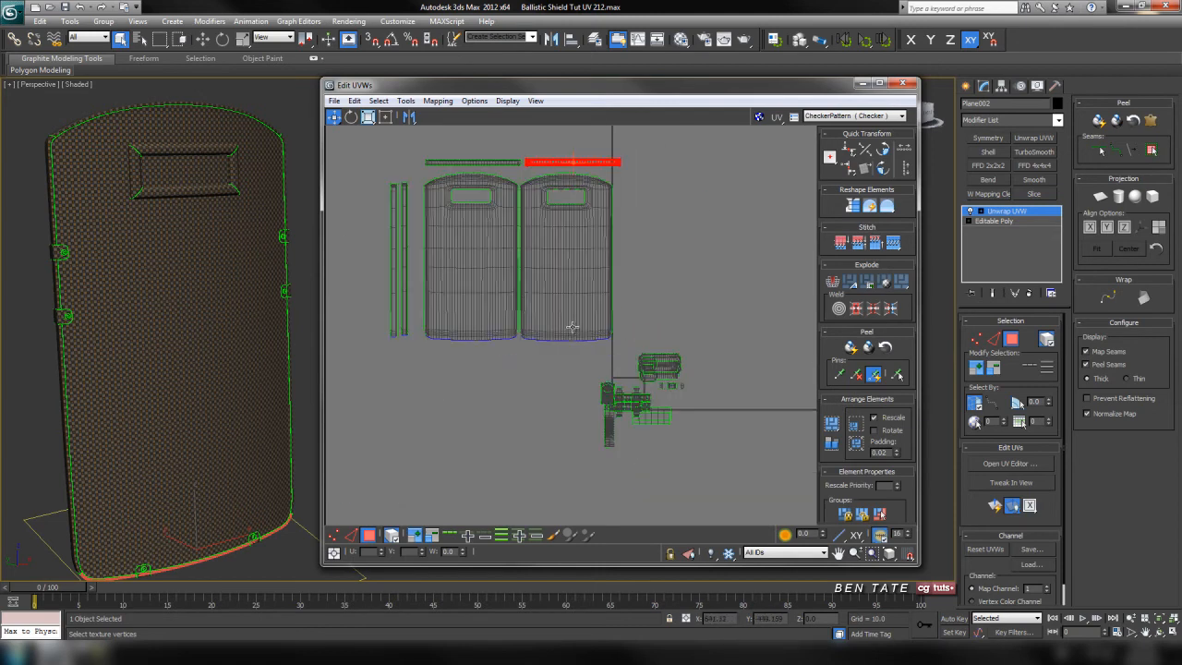
# Step: Select the viewing window's frame on the shield and move its shells to the right of the face shells
pyautogui.scroll(2, 540, 337)
pyautogui.moveTo(523, 293); pyautogui.dragTo(552, 313, button='middle')
pyautogui.moveTo(563, 482); pyautogui.dragTo(576, 458, button='middle')
pyautogui.moveTo(228, 202); pyautogui.dragTo(238, 213, button='middle')
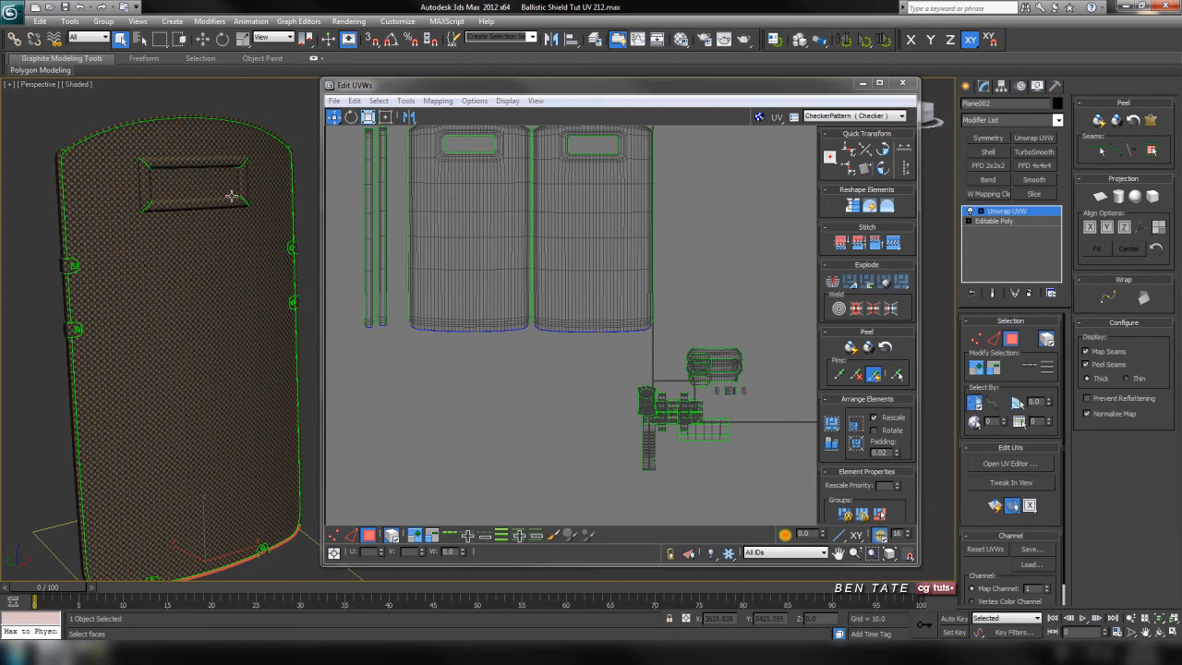
pyautogui.click(224, 204)
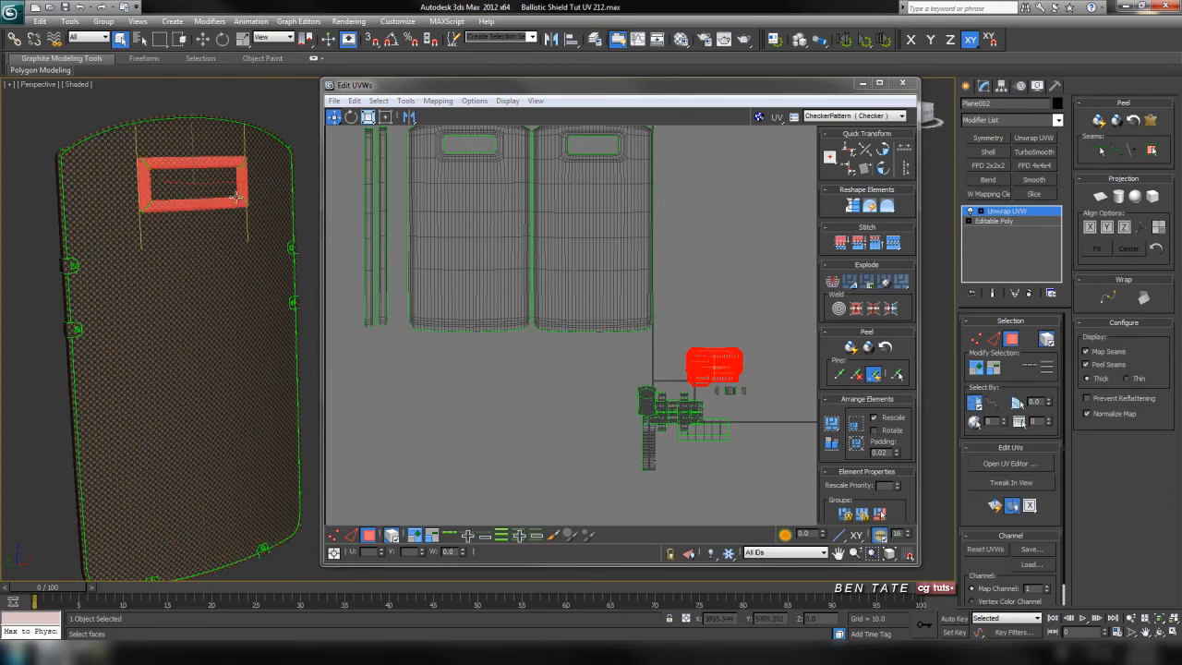
pyautogui.moveTo(729, 366); pyautogui.dragTo(763, 246)
# Step: Move the window frame's upper long shell above the lower one and rotate it 180 degrees
pyautogui.moveTo(774, 302); pyautogui.dragTo(635, 388, button='middle')
pyautogui.scroll(2, 635, 388)
pyautogui.scroll(4, 636, 388)
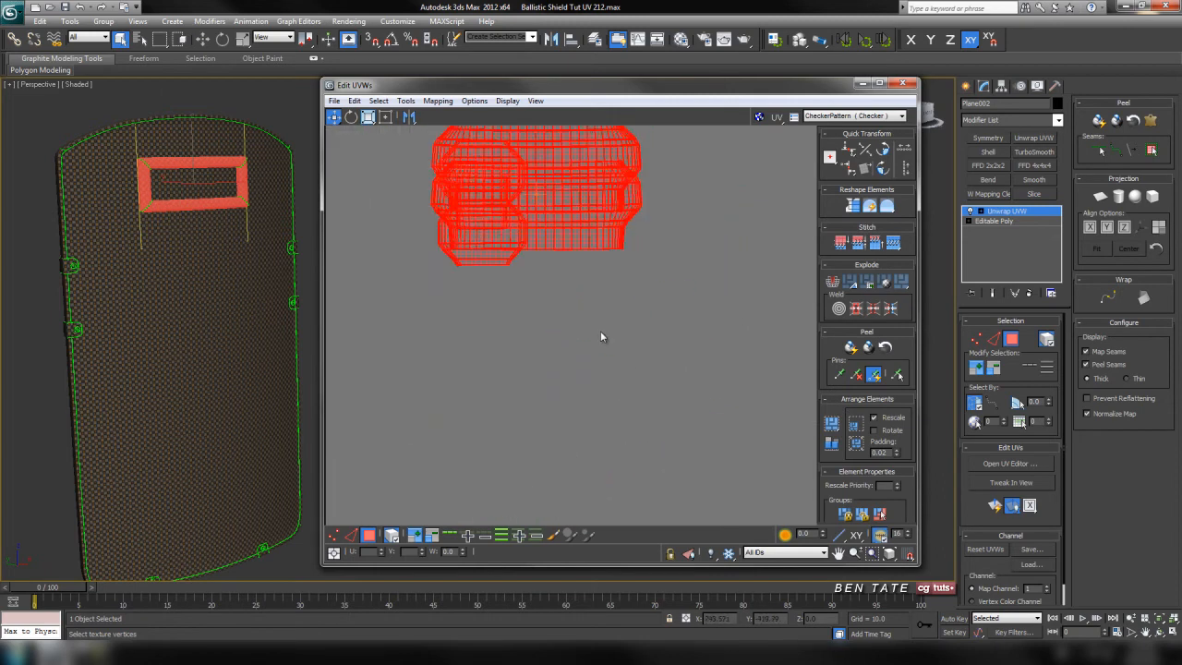
pyautogui.moveTo(600, 334); pyautogui.dragTo(717, 447, button='middle')
pyautogui.click(716, 445)
pyautogui.moveTo(661, 402); pyautogui.dragTo(626, 428, button='middle')
pyautogui.moveTo(673, 303); pyautogui.dragTo(672, 242)
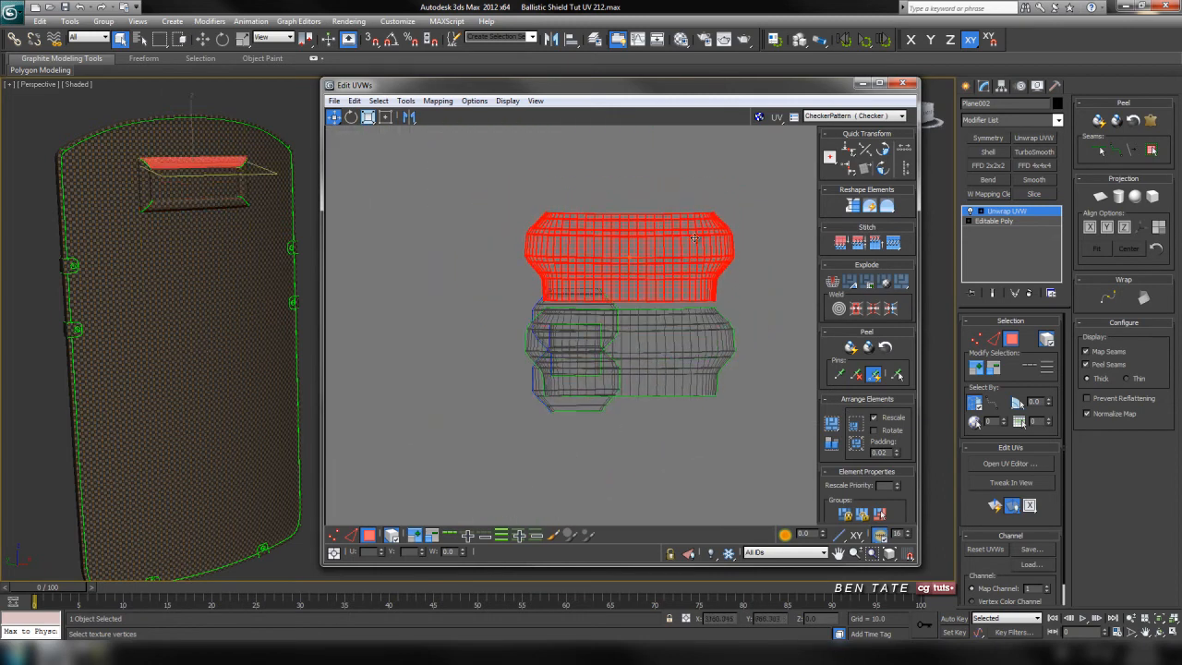
pyautogui.click(883, 149)
pyautogui.click(883, 150)
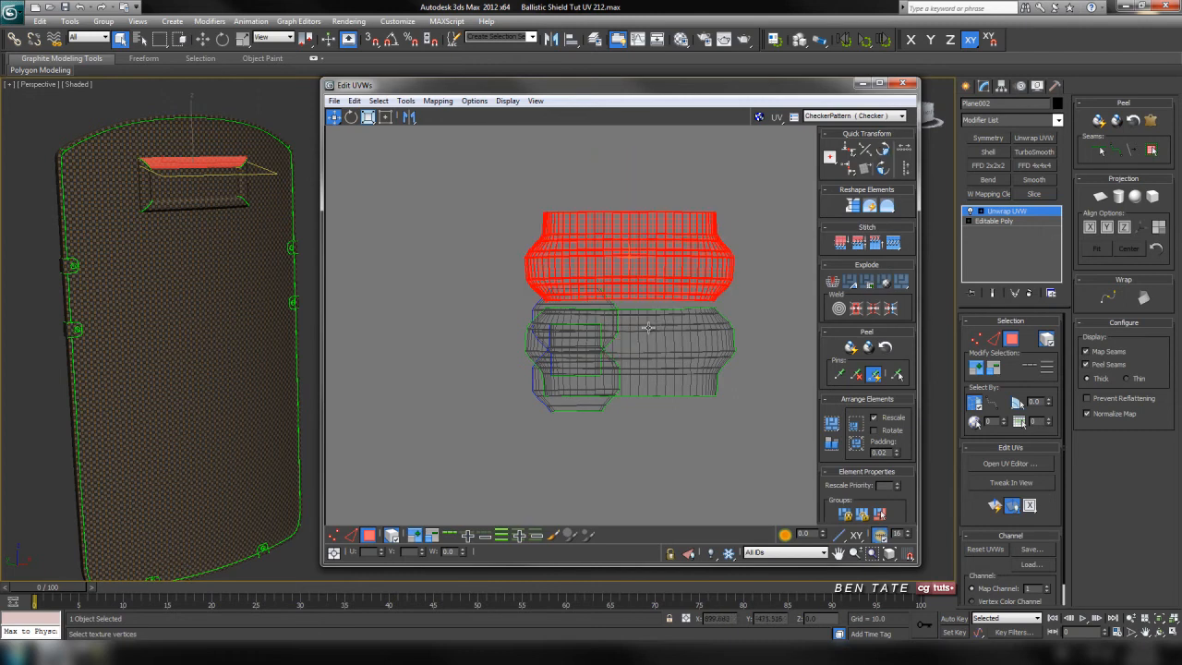
# Step: Pull the window frame's two short side shells out to opposite ends of the long shells
pyautogui.click(540, 352)
pyautogui.moveTo(592, 412); pyautogui.dragTo(454, 420)
pyautogui.moveTo(539, 306); pyautogui.dragTo(754, 294)
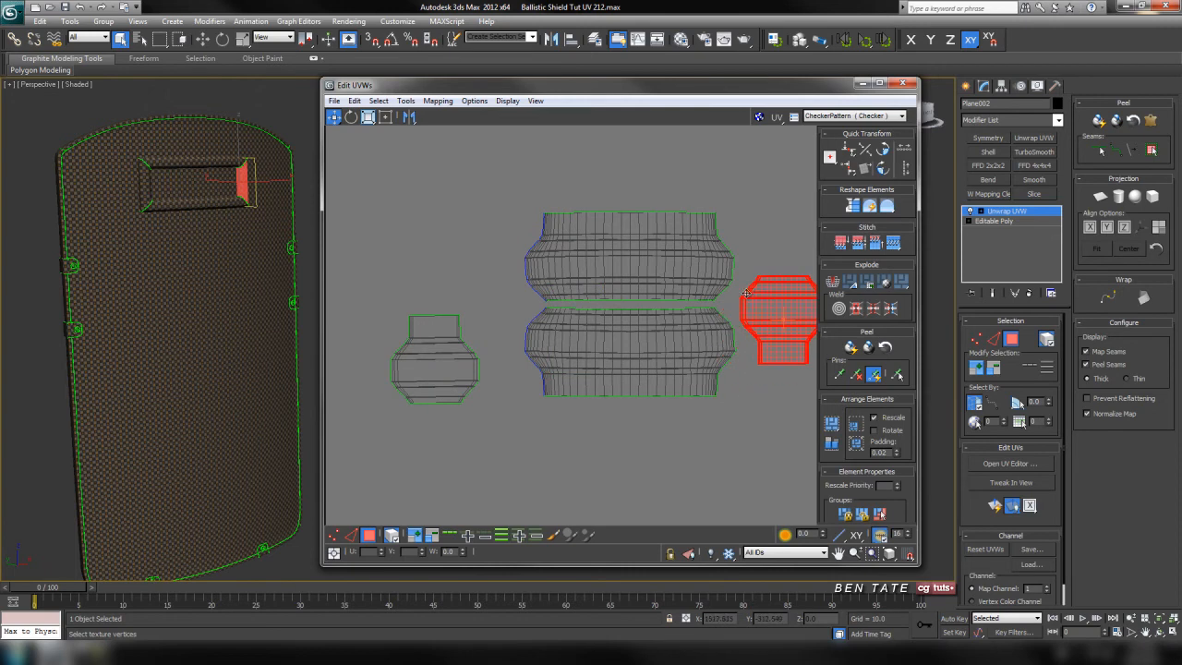
pyautogui.moveTo(689, 333); pyautogui.dragTo(635, 338, button='middle')
# Step: Fit the right side shell against the right end of the frame's long shells, rotated with its narrow part outward
pyautogui.click(881, 171)
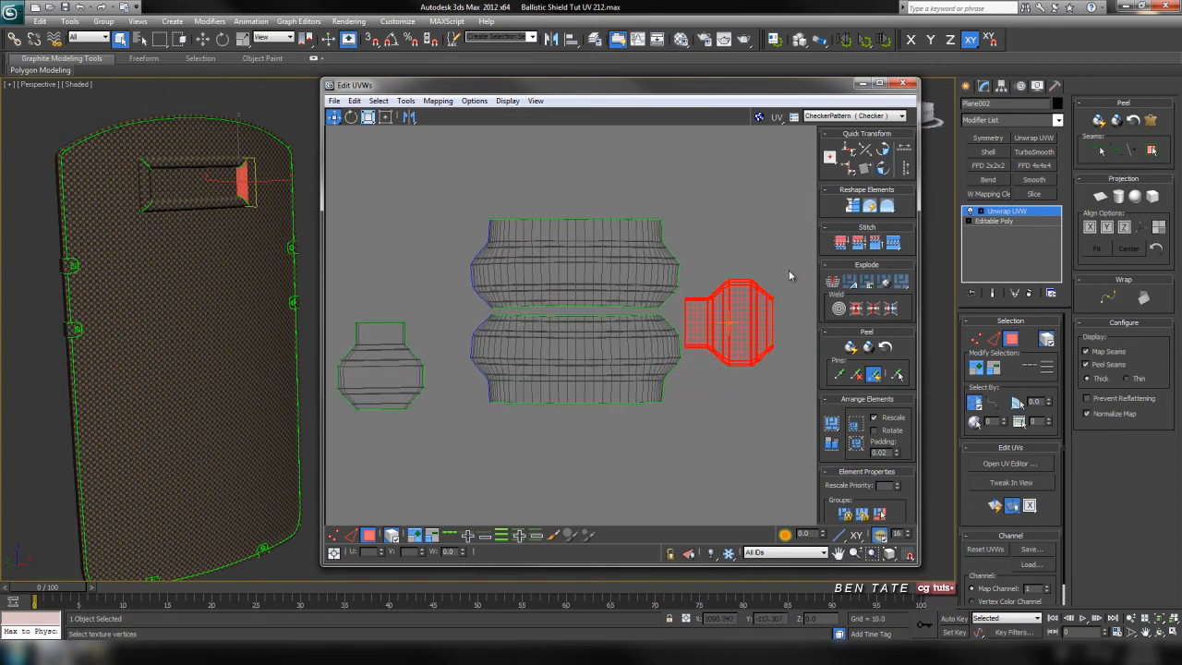
pyautogui.moveTo(738, 316); pyautogui.dragTo(706, 307)
pyautogui.click(883, 168)
pyautogui.click(884, 169)
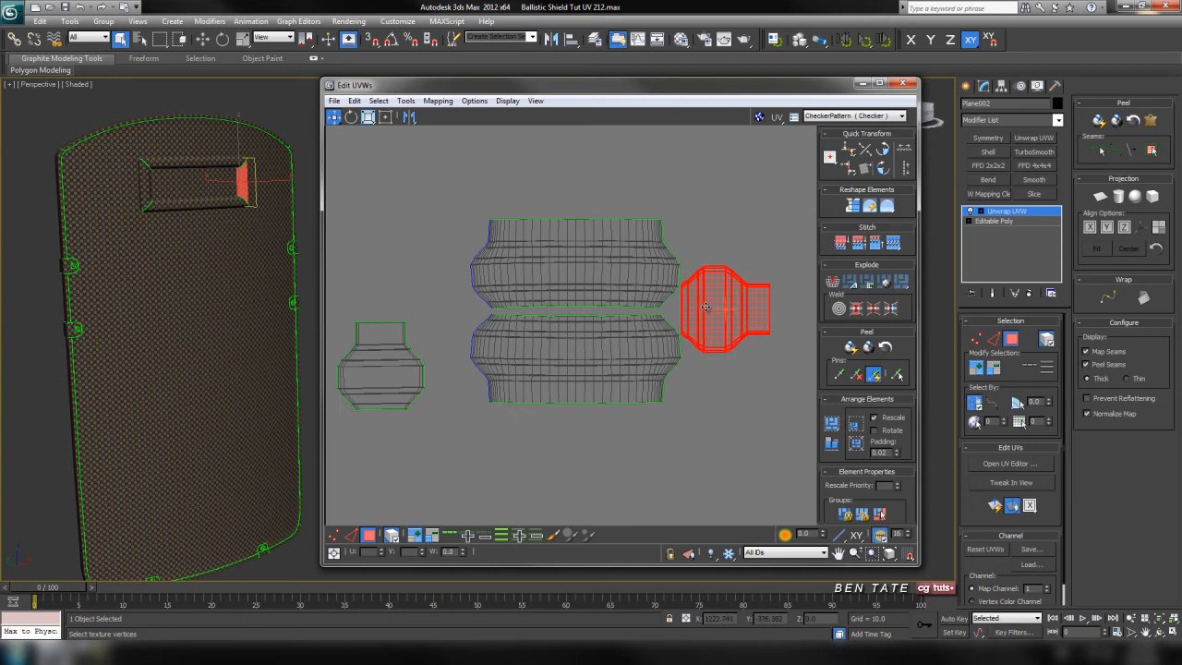
# Step: Fit the left side shell against the left end of the frame's long shells, rotated with its narrow part outward
pyautogui.moveTo(405, 367); pyautogui.dragTo(458, 305)
pyautogui.click(885, 169)
pyautogui.click(883, 168)
pyautogui.click(883, 168)
pyautogui.moveTo(576, 456); pyautogui.dragTo(579, 460, button='middle')
# Step: Move the shells of the two clips on the shield's left edge out of the pile and stack them in rows
pyautogui.scroll(-6, 522, 410)
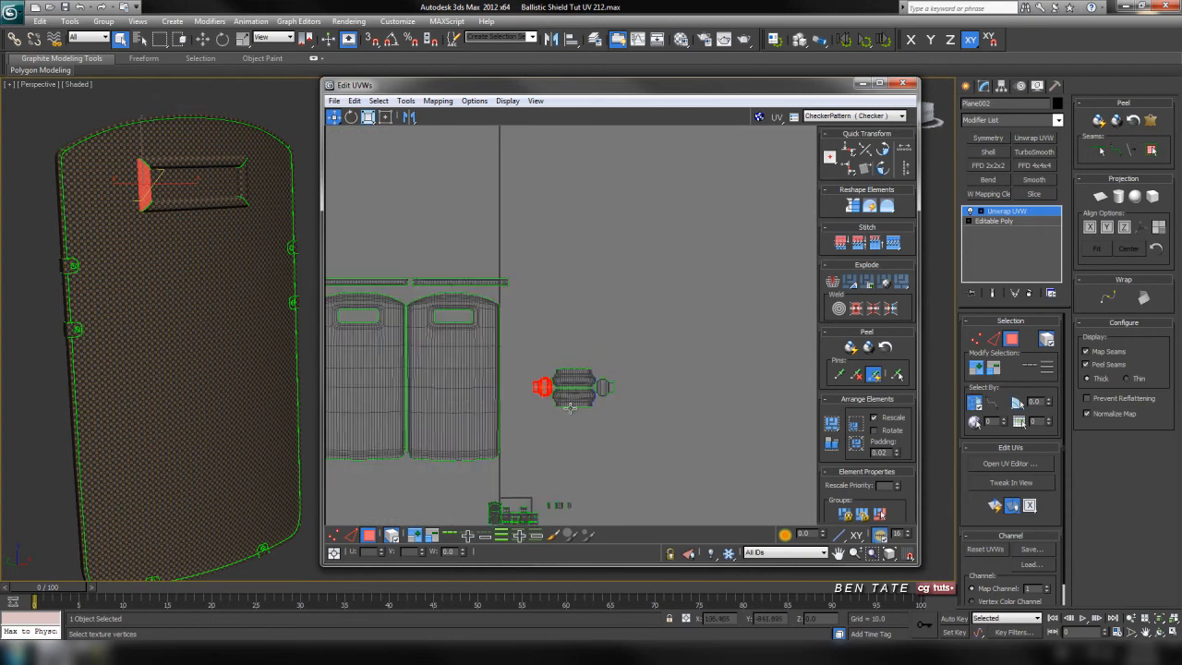
pyautogui.moveTo(611, 525); pyautogui.dragTo(684, 370, button='middle')
pyautogui.scroll(2, 605, 370)
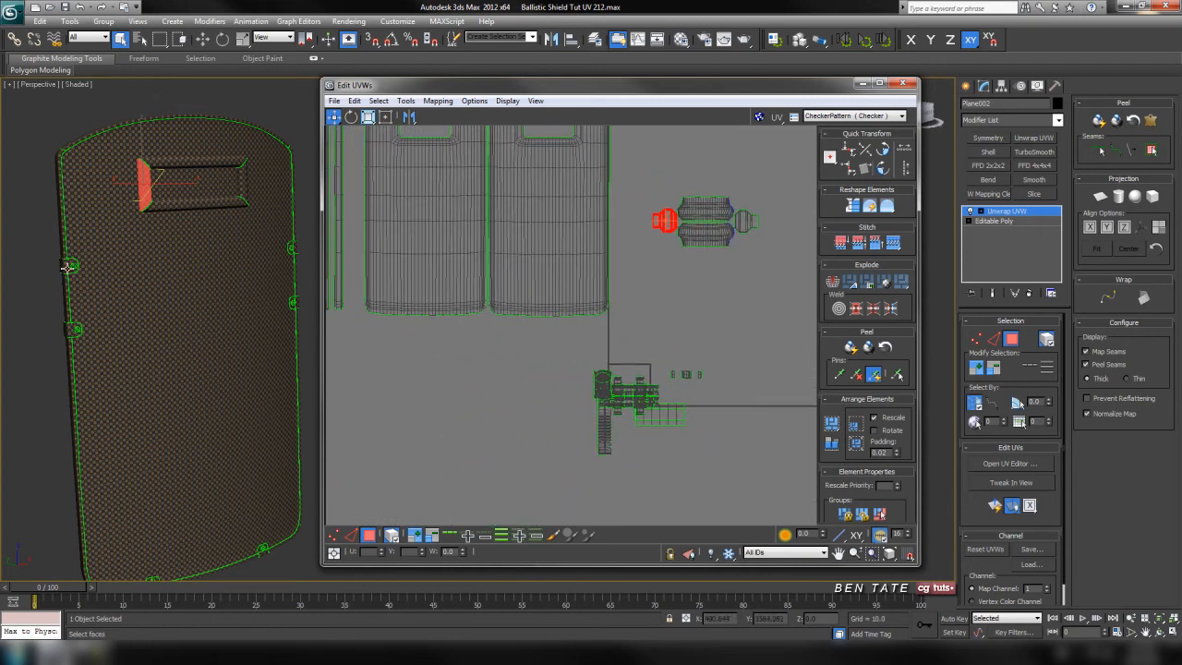
pyautogui.click(67, 267)
pyautogui.moveTo(636, 418)
pyautogui.mouseDown(button='middle')
pyautogui.moveTo(597, 400)
pyautogui.moveTo(641, 409)
pyautogui.moveTo(626, 428)
pyautogui.moveTo(632, 407)
pyautogui.mouseUp(button='middle')
pyautogui.scroll(3, 598, 400)
pyautogui.scroll(3, 628, 398)
pyautogui.moveTo(628, 399); pyautogui.dragTo(621, 177)
pyautogui.click(603, 413)
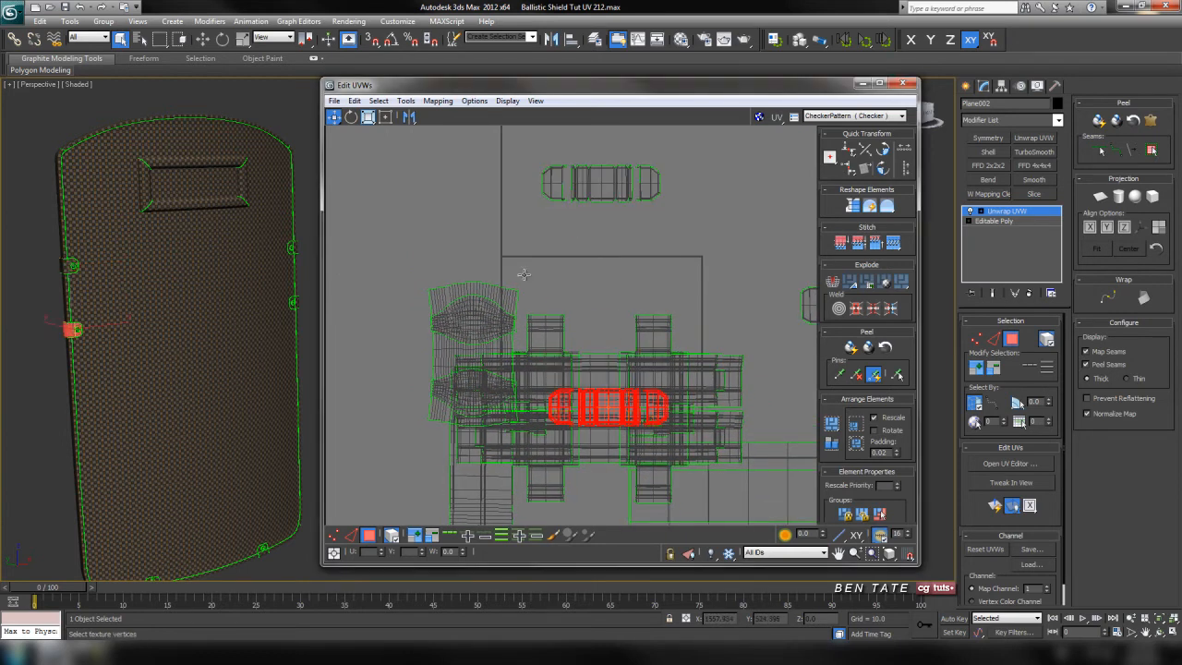
pyautogui.moveTo(602, 413); pyautogui.dragTo(598, 234)
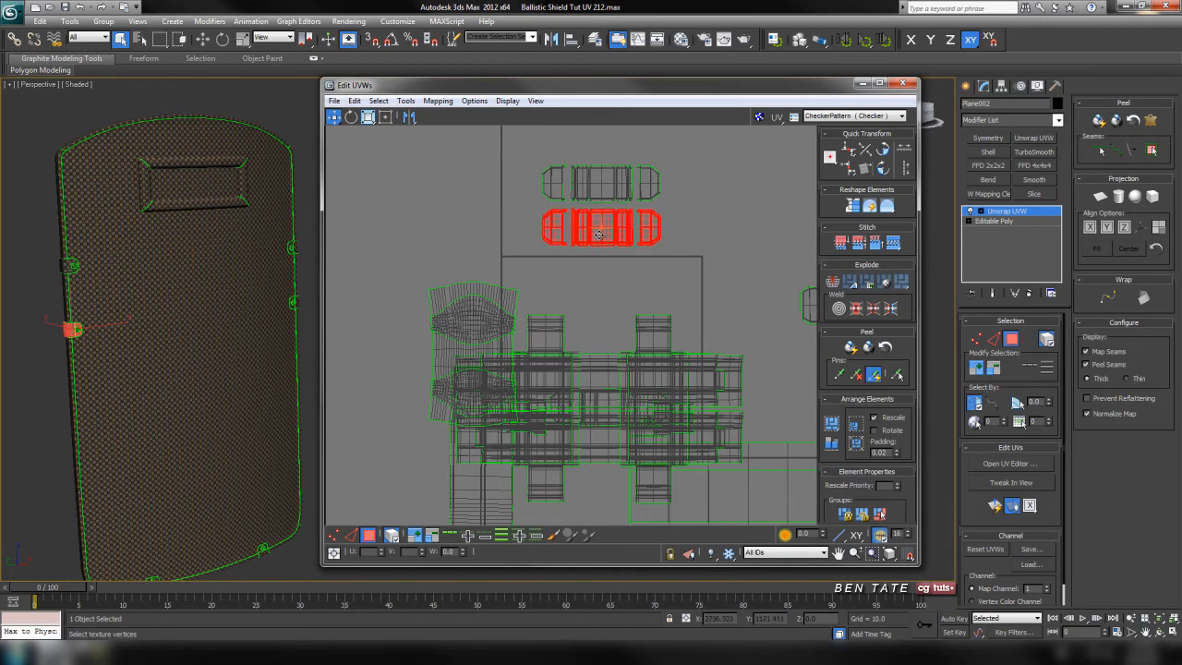
# Step: Add the shells of the two clips on the shield's right edge as further rows above the stacked clip shells
pyautogui.click(291, 248)
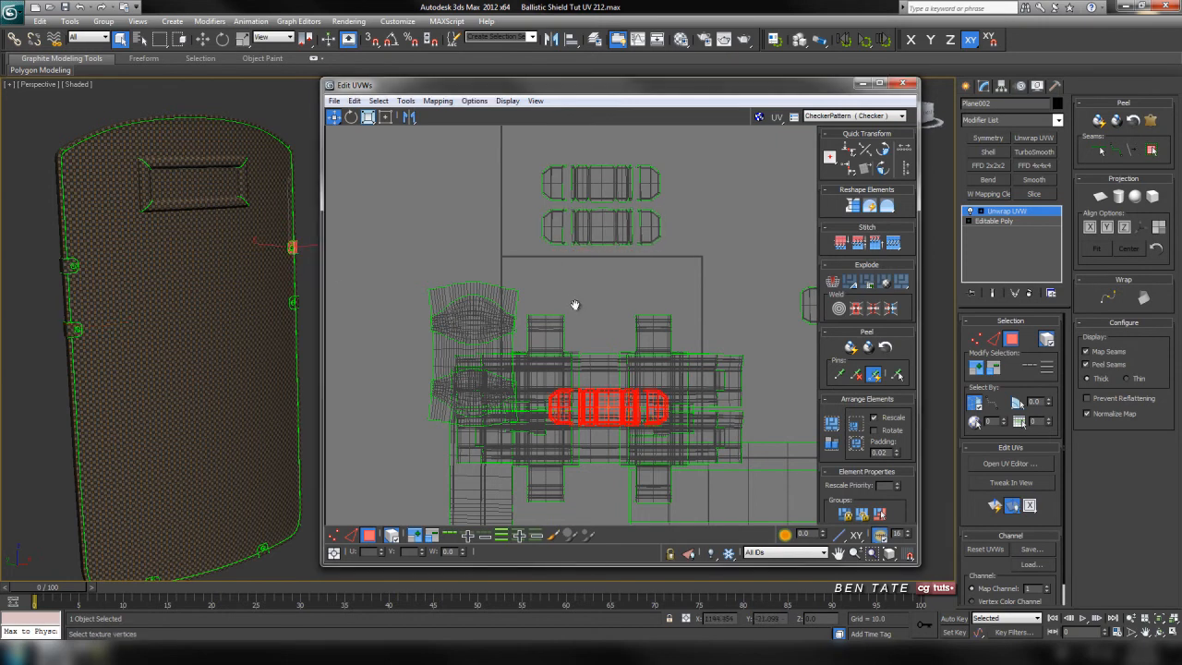
pyautogui.moveTo(578, 299); pyautogui.dragTo(573, 343, button='middle')
pyautogui.moveTo(600, 409); pyautogui.dragTo(596, 142)
pyautogui.click(296, 304)
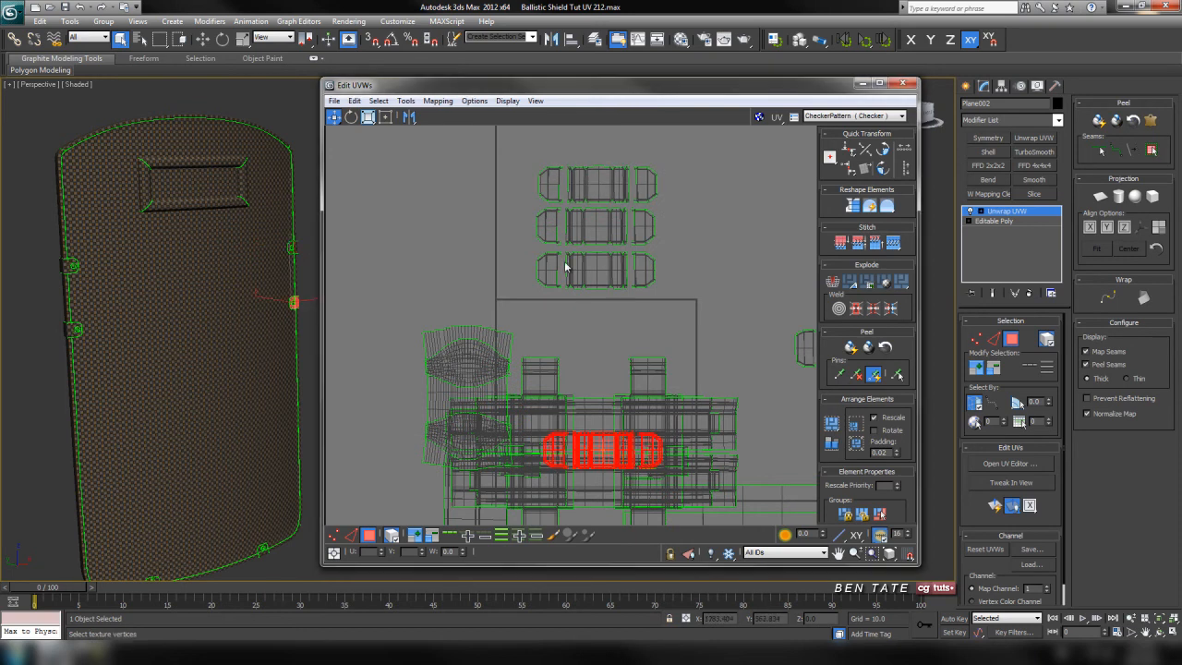
pyautogui.moveTo(588, 451); pyautogui.dragTo(583, 141)
# Step: Move the window pane's two grid shells out of the pile to the right and stack them
pyautogui.scroll(-3, 290, 286)
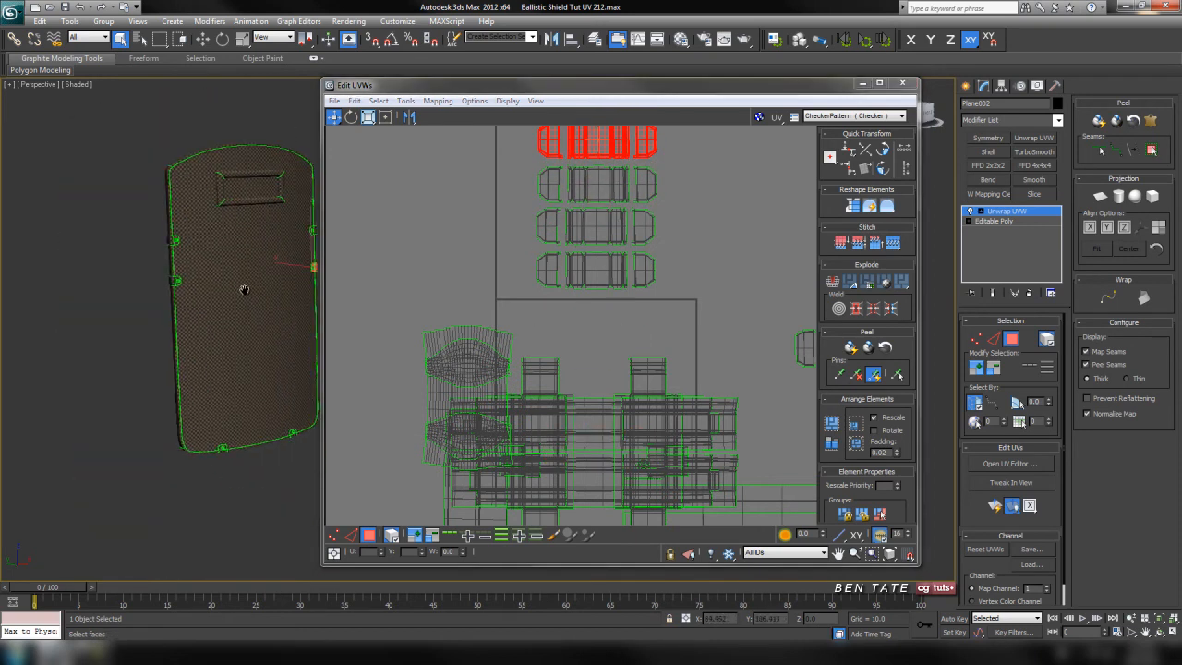
pyautogui.click(251, 188)
pyautogui.moveTo(555, 366); pyautogui.dragTo(502, 353, button='middle')
pyautogui.scroll(-3, 523, 367)
pyautogui.moveTo(641, 434); pyautogui.dragTo(761, 440)
pyautogui.moveTo(596, 464); pyautogui.dragTo(718, 499)
# Step: Separate the two bottom-edge clips' shells and align them in two rows, one above the other
pyautogui.scroll(6, 240, 335)
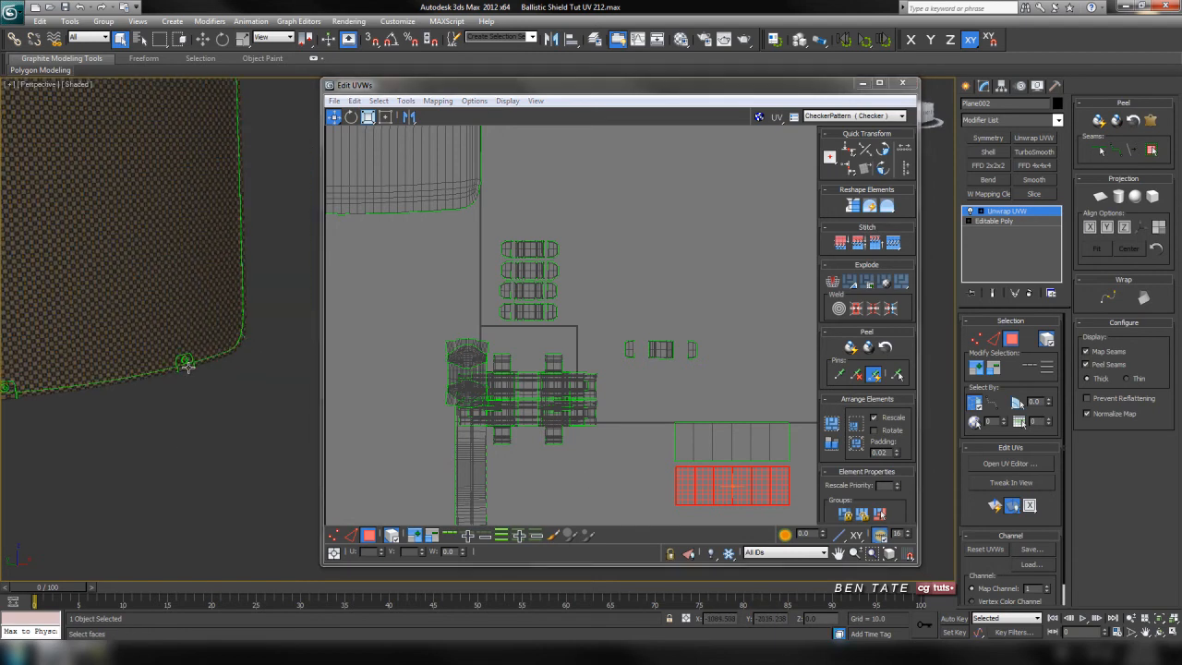
pyautogui.click(186, 366)
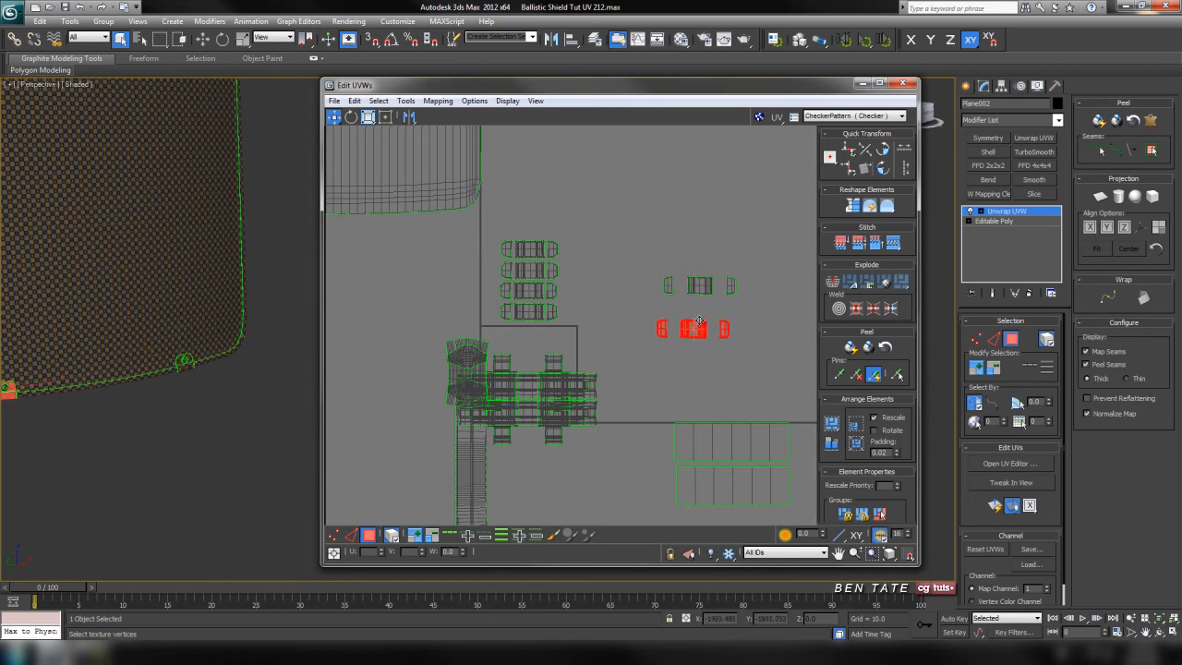
pyautogui.moveTo(673, 351); pyautogui.dragTo(634, 381, button='middle')
pyautogui.scroll(4, 634, 381)
pyautogui.moveTo(624, 317); pyautogui.dragTo(607, 358, button='middle')
pyautogui.moveTo(595, 340); pyautogui.dragTo(592, 331)
pyautogui.click(631, 410)
pyautogui.moveTo(631, 411); pyautogui.dragTo(633, 419, button='middle')
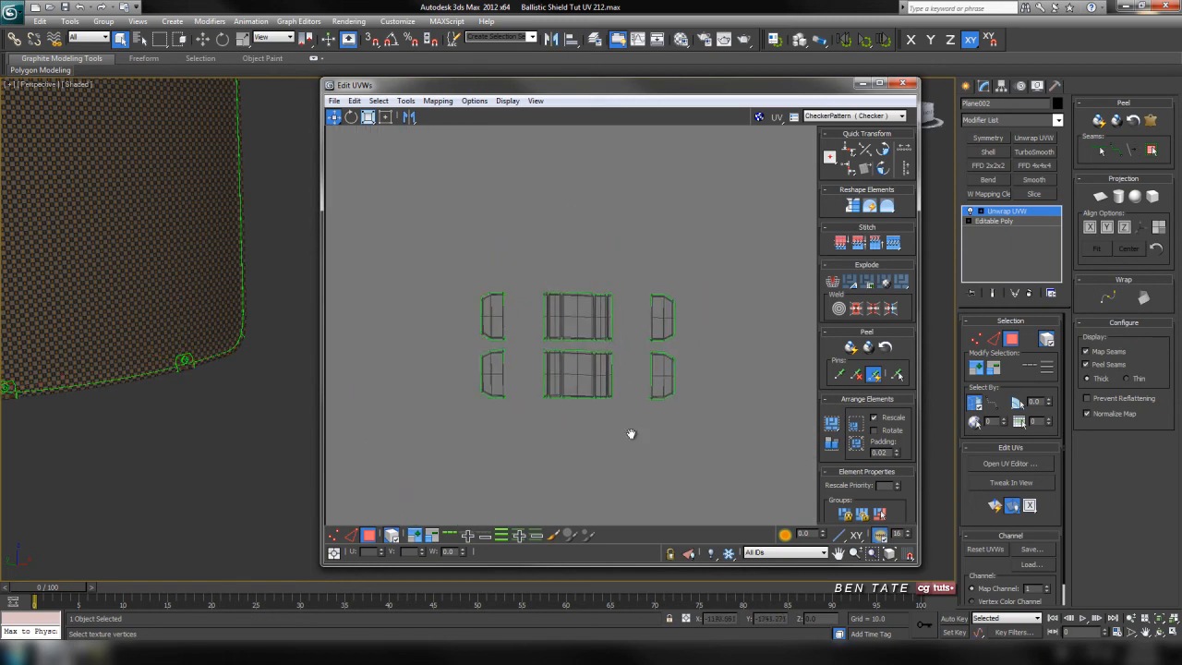
# Step: Move the end pieces of the two bottom clips inward, close to both sides of their center shells
pyautogui.scroll(3, 713, 317)
pyautogui.moveTo(676, 346); pyautogui.dragTo(677, 344)
pyautogui.moveTo(679, 342); pyautogui.dragTo(621, 337)
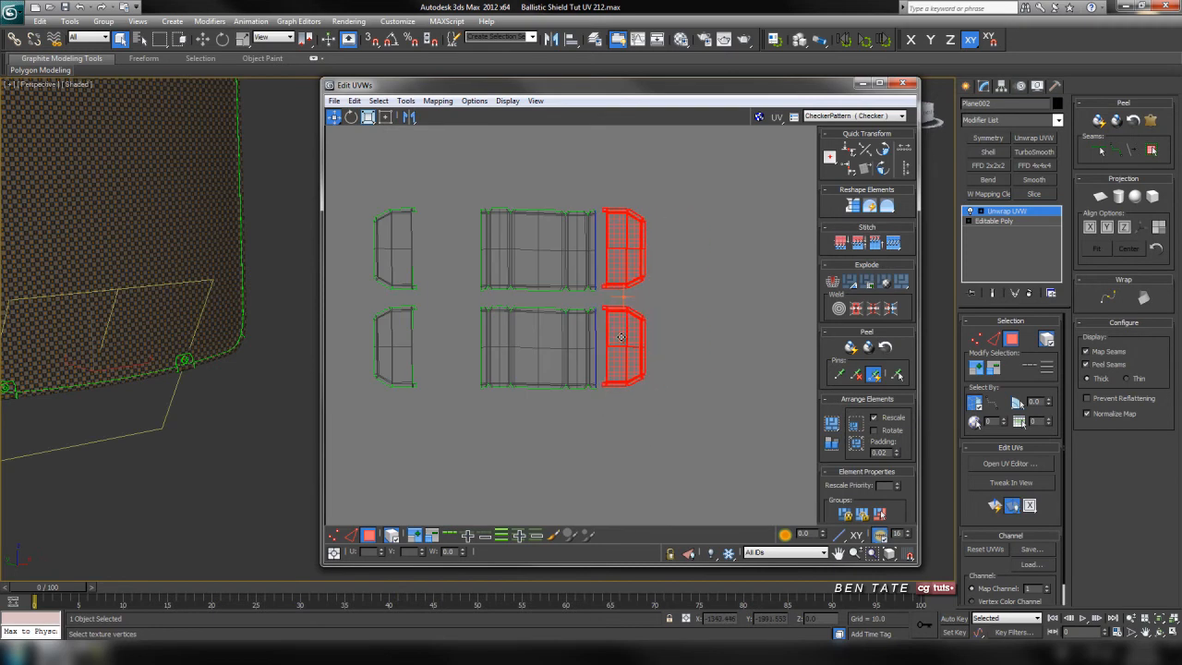
pyautogui.moveTo(349, 256); pyautogui.dragTo(420, 392)
pyautogui.moveTo(396, 341); pyautogui.dragTo(452, 340)
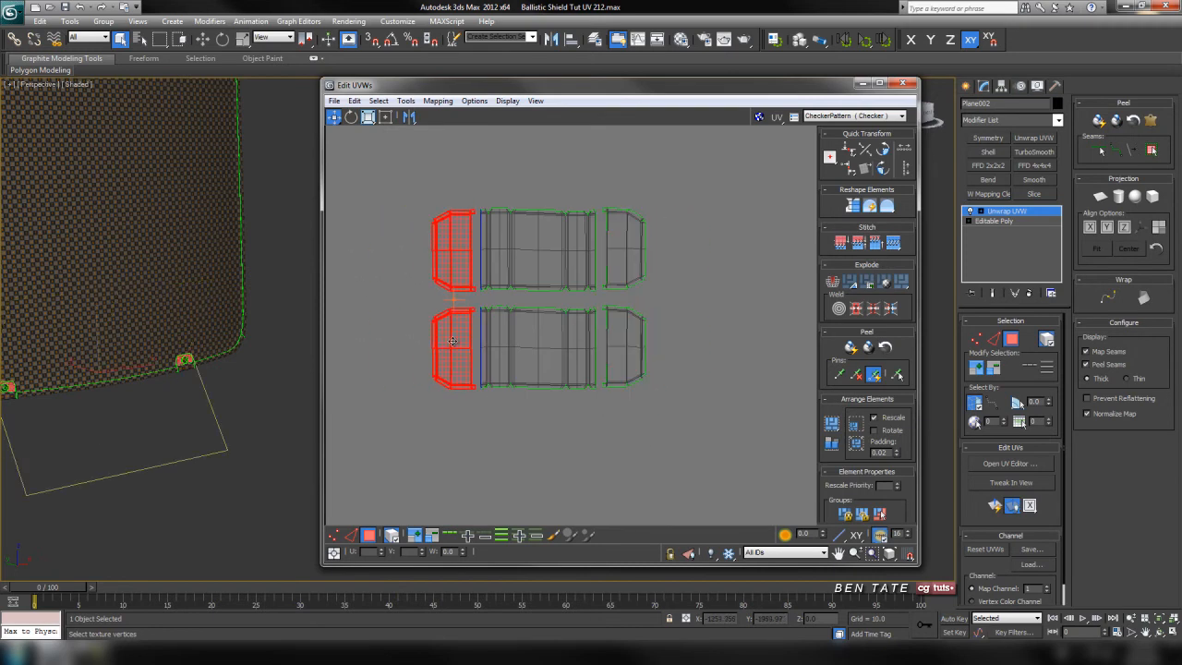
# Step: Move the long arm strap shell and the curved handle's shells out of the pile to the empty area on the left
pyautogui.scroll(-10, 594, 447)
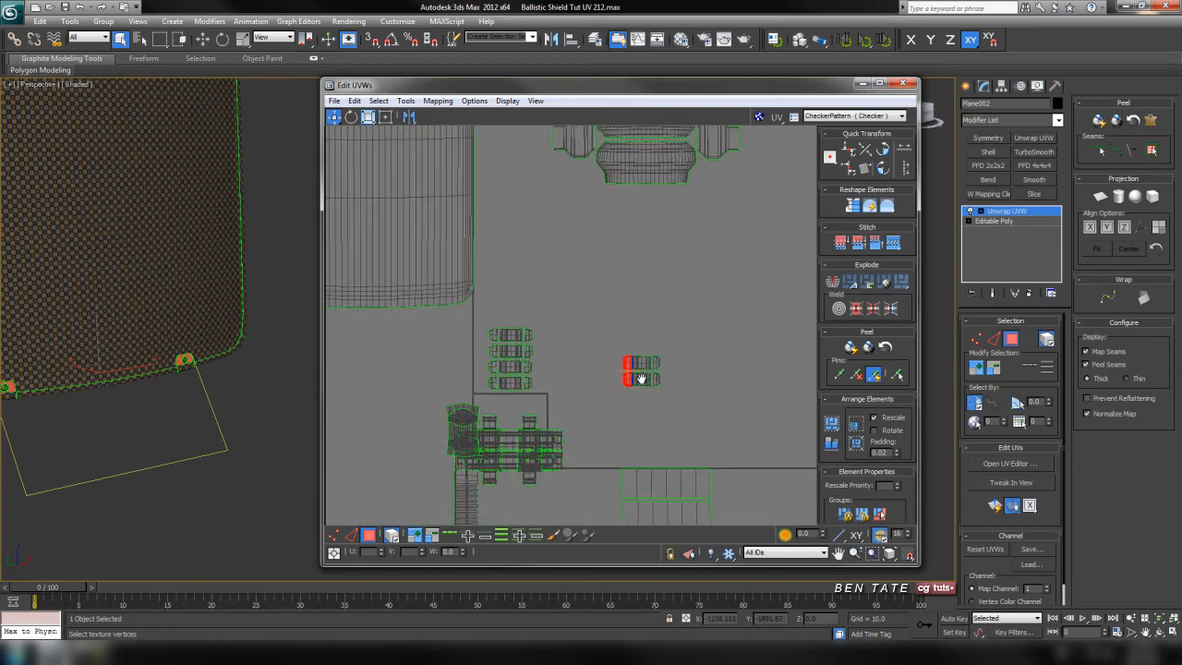
pyautogui.moveTo(557, 387); pyautogui.dragTo(632, 306, button='middle')
pyautogui.moveTo(138, 314); pyautogui.dragTo(248, 319, button='middle')
pyautogui.scroll(-4, 149, 384)
pyautogui.scroll(4, 181, 306)
pyautogui.moveTo(179, 306); pyautogui.dragTo(279, 322, button='middle')
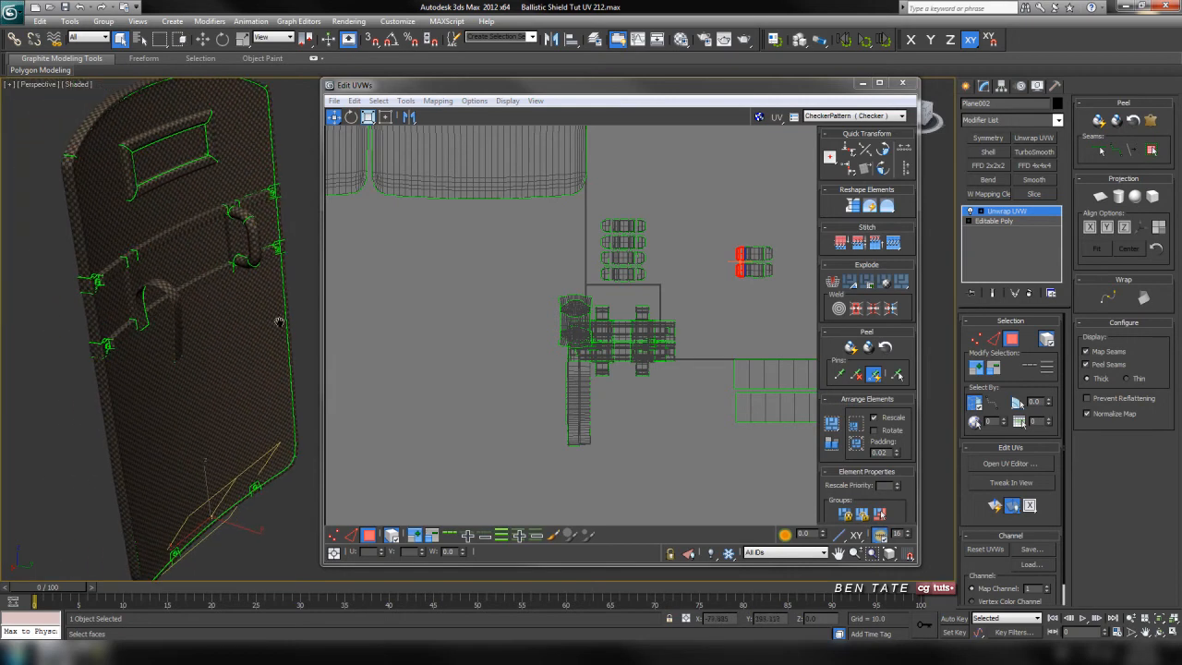
pyautogui.click(171, 287)
pyautogui.moveTo(578, 407); pyautogui.dragTo(396, 406)
pyautogui.click(256, 229)
pyautogui.moveTo(578, 332); pyautogui.dragTo(443, 410)
# Step: Separate the curved handle's overlapping shells so that the two end pieces are clear of the middle one
pyautogui.scroll(3, 458, 416)
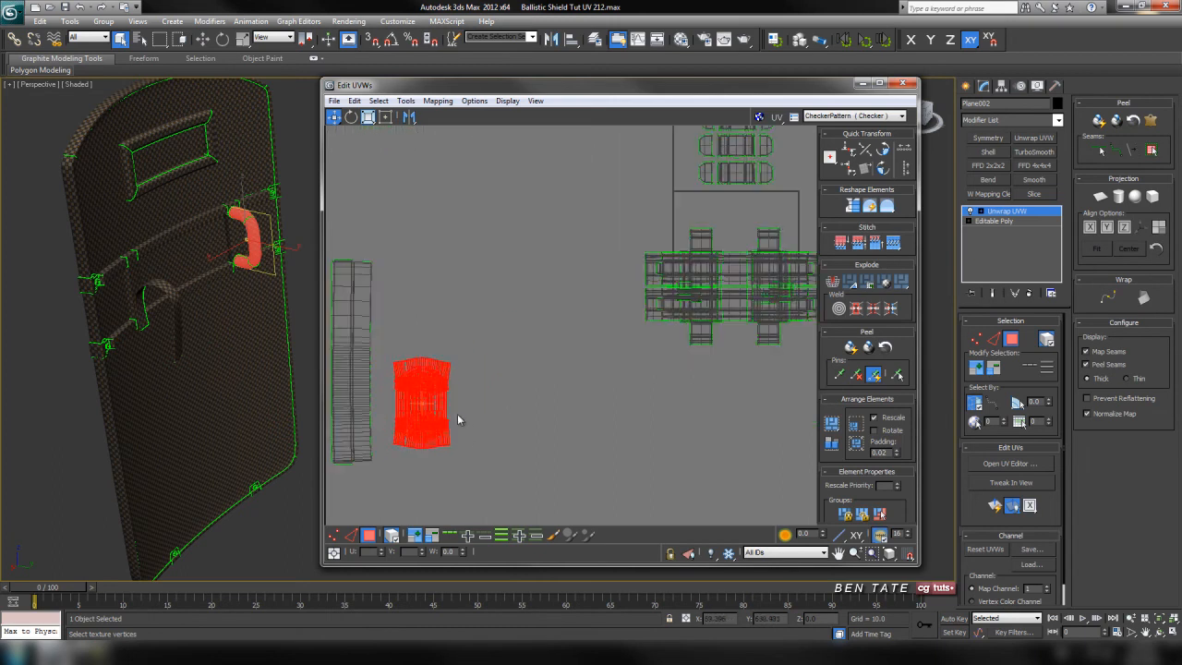
pyautogui.moveTo(457, 416); pyautogui.dragTo(608, 397, button='middle')
pyautogui.click(615, 401)
pyautogui.scroll(2, 615, 401)
pyautogui.moveTo(559, 323); pyautogui.dragTo(558, 258)
pyautogui.moveTo(557, 422); pyautogui.dragTo(664, 285)
# Step: Place the handle's two end pieces below and above its middle shell, rotating each one to match
pyautogui.moveTo(569, 271); pyautogui.dragTo(569, 471)
pyautogui.click(880, 158)
pyautogui.moveTo(668, 275); pyautogui.dragTo(547, 271)
pyautogui.click(885, 151)
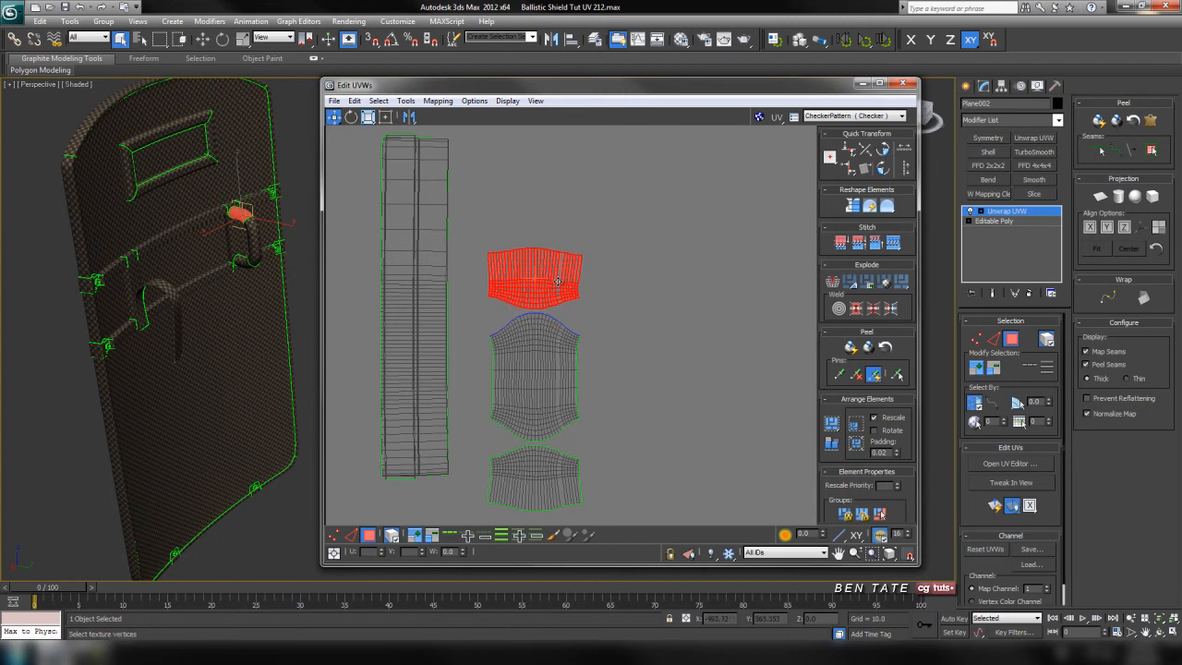
# Step: Move all overlapping shells of the shield's horizontal strap frame to the empty area below the square reference area
pyautogui.scroll(-3, 649, 368)
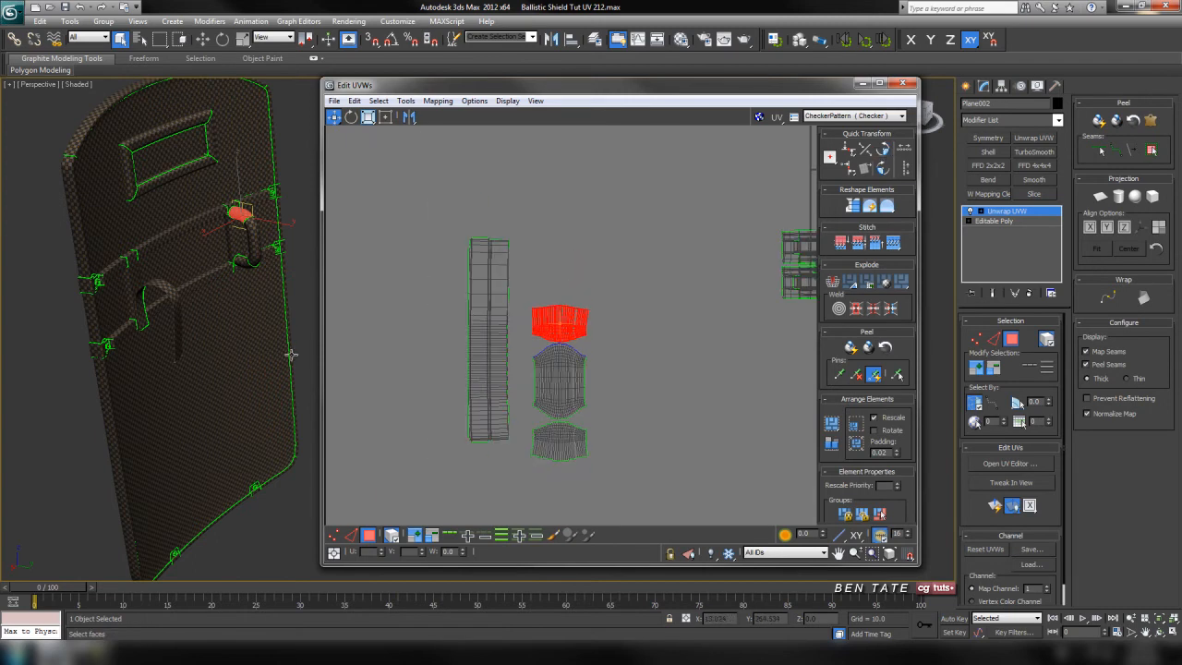
pyautogui.click(183, 237)
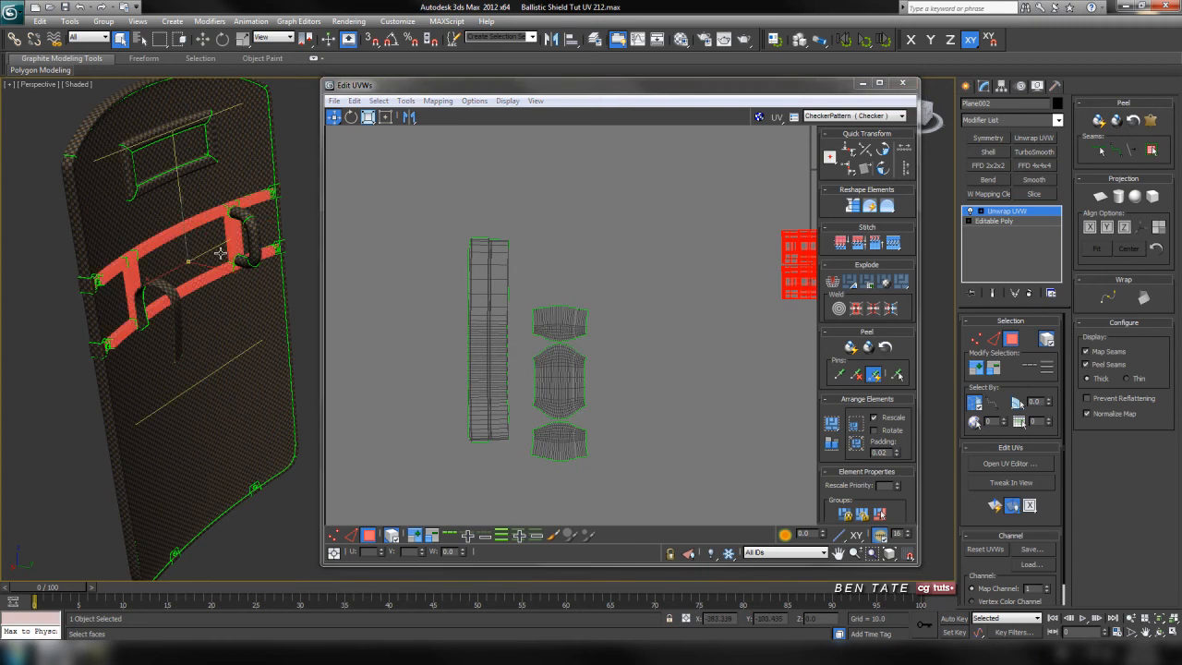
pyautogui.scroll(-4, 604, 409)
pyautogui.moveTo(712, 376); pyautogui.dragTo(662, 454)
pyautogui.moveTo(692, 459); pyautogui.dragTo(636, 349, button='middle')
pyautogui.scroll(4, 635, 350)
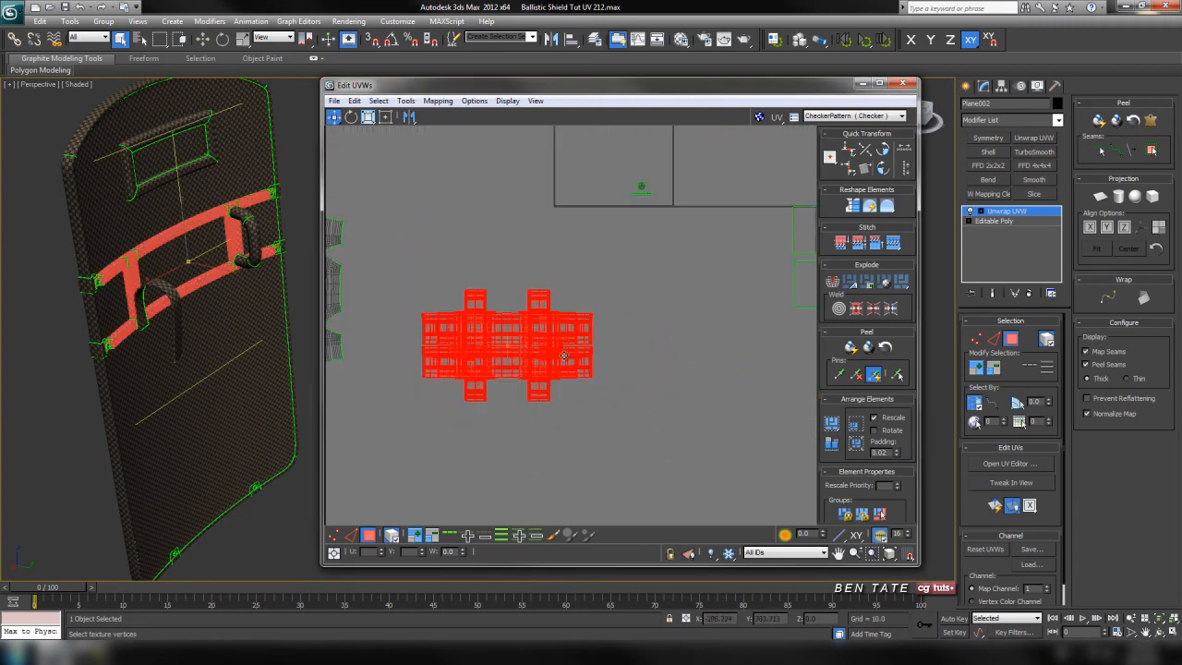
pyautogui.scroll(2, 624, 387)
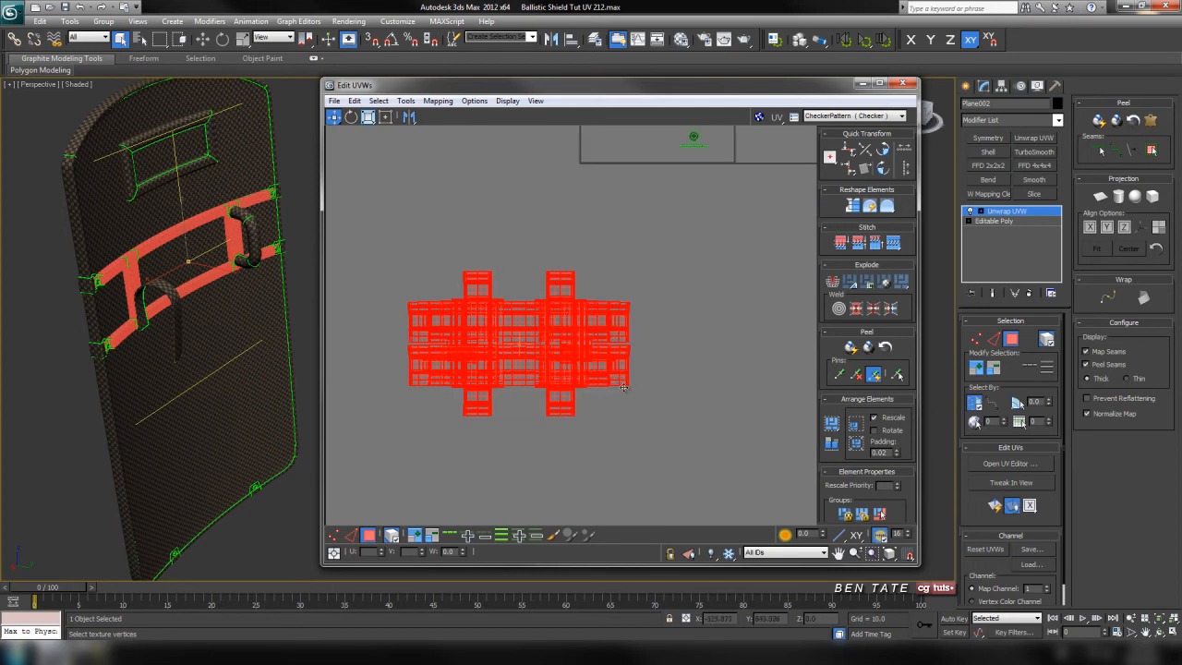
pyautogui.click(684, 434)
pyautogui.moveTo(584, 332); pyautogui.dragTo(604, 342, button='middle')
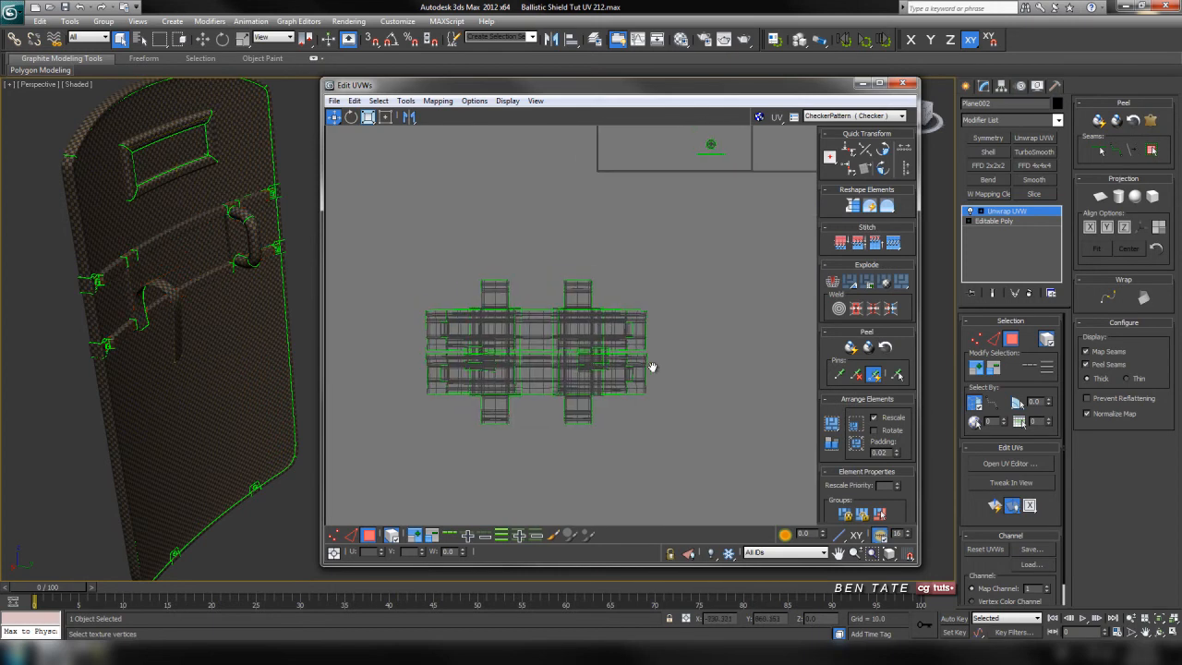
# Step: Separate the two long strap shells from the pile, placing one above and one below the remaining shells
pyautogui.moveTo(646, 336); pyautogui.dragTo(660, 266)
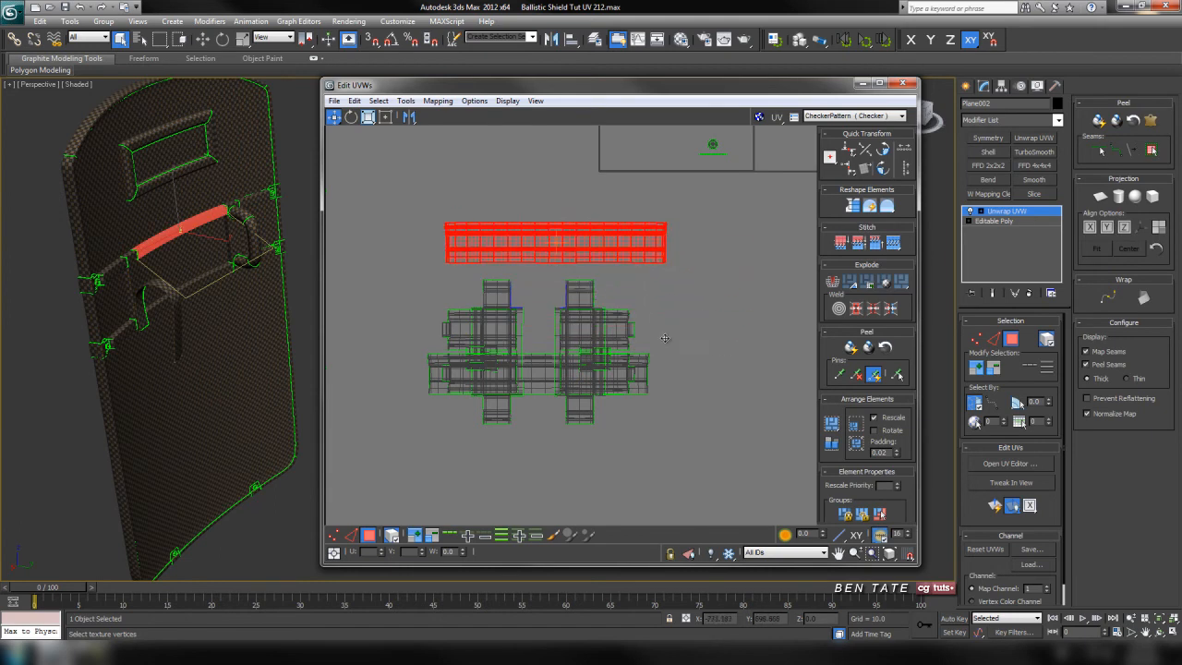
pyautogui.scroll(-3, 582, 324)
pyautogui.moveTo(633, 368); pyautogui.dragTo(651, 435)
# Step: Pull the four short end straps and two vertical bars of the frame outward to their matching sides
pyautogui.moveTo(610, 371); pyautogui.dragTo(752, 359)
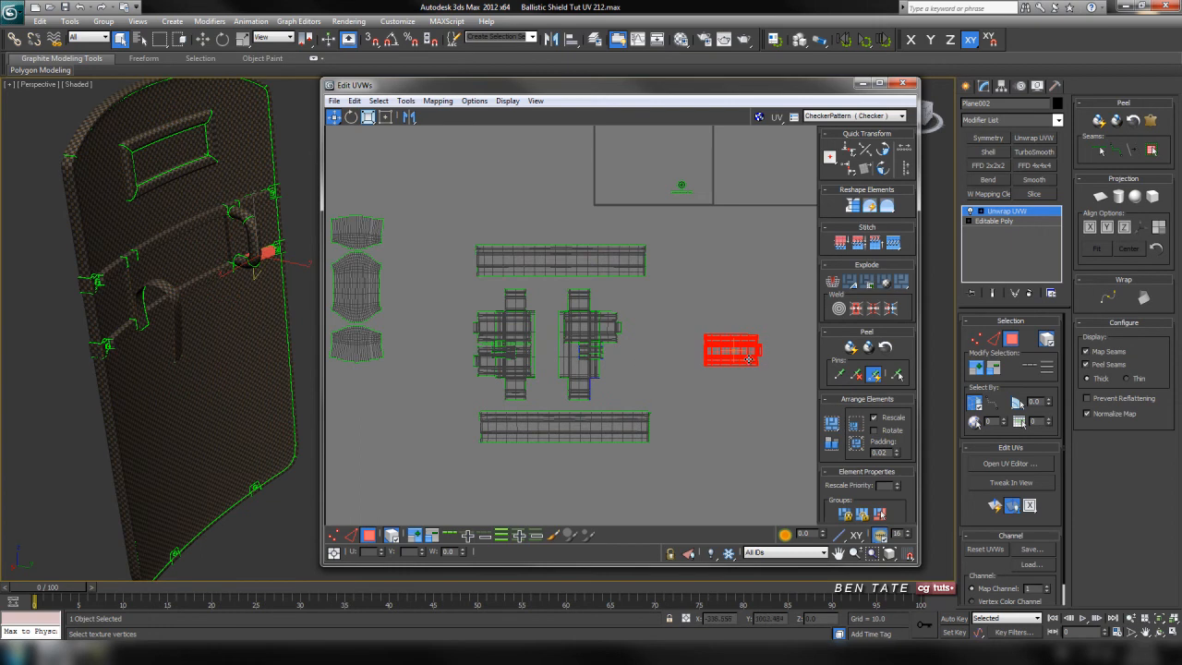
pyautogui.moveTo(617, 328); pyautogui.dragTo(757, 310)
pyautogui.moveTo(582, 312); pyautogui.dragTo(661, 281)
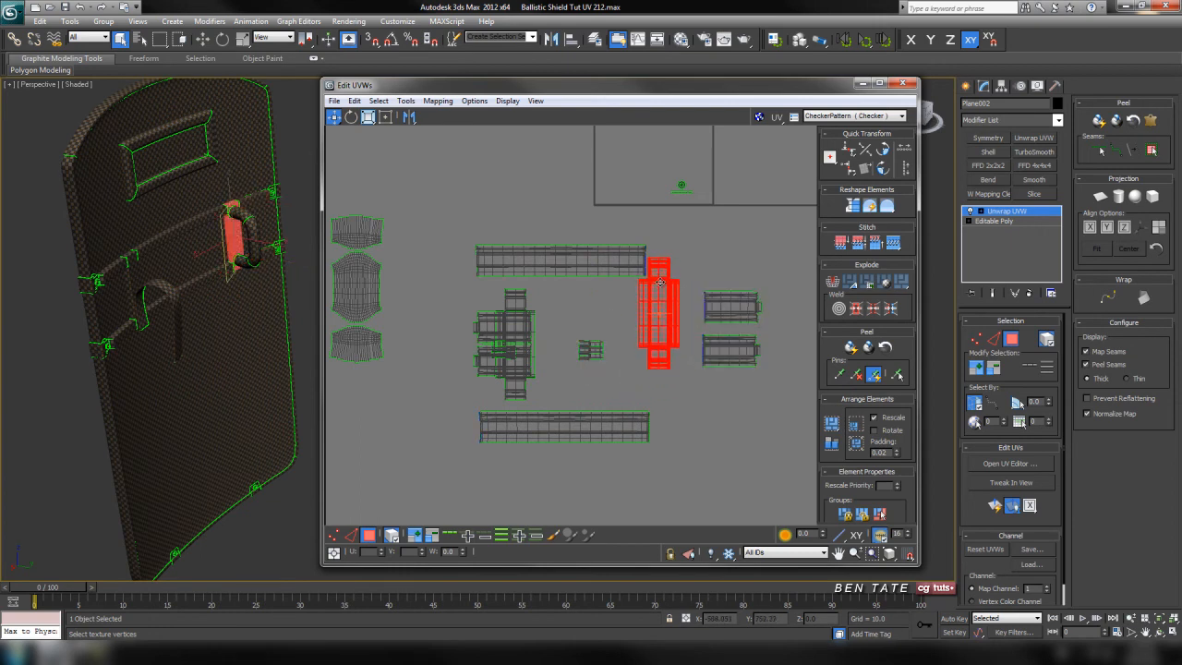
pyautogui.moveTo(497, 319); pyautogui.dragTo(409, 330)
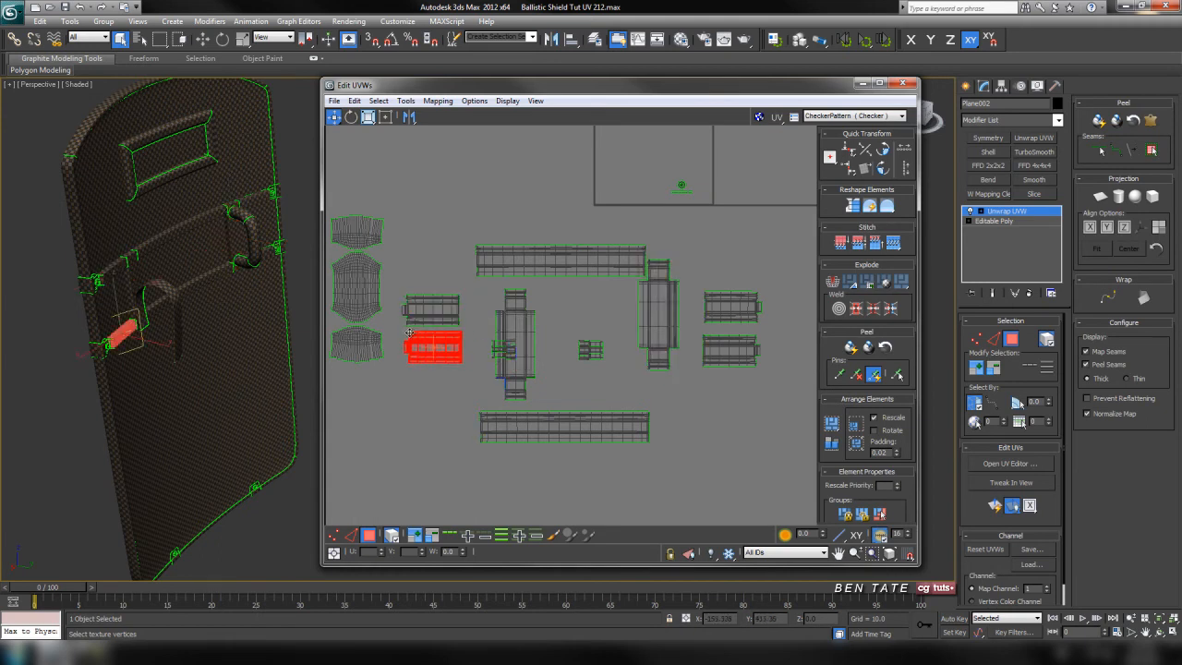
pyautogui.moveTo(526, 321); pyautogui.dragTo(487, 306)
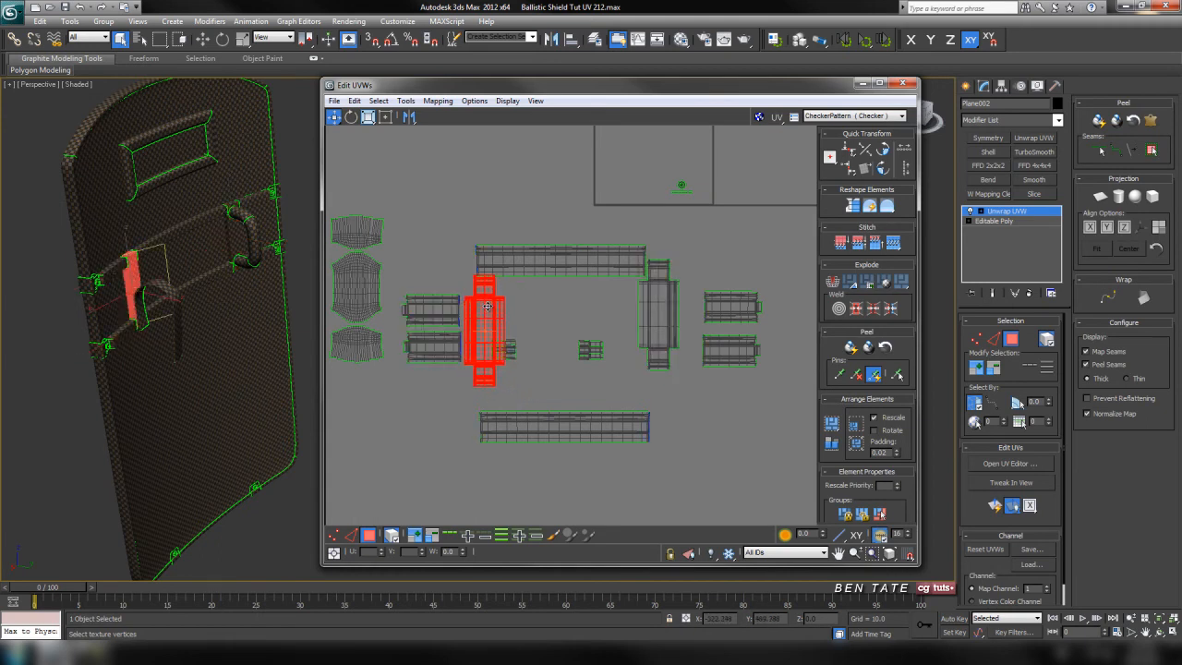
# Step: Shift the separated strap shells to clearer space, with the left group beside the long straps and its small tabs between them
pyautogui.scroll(-2, 482, 275)
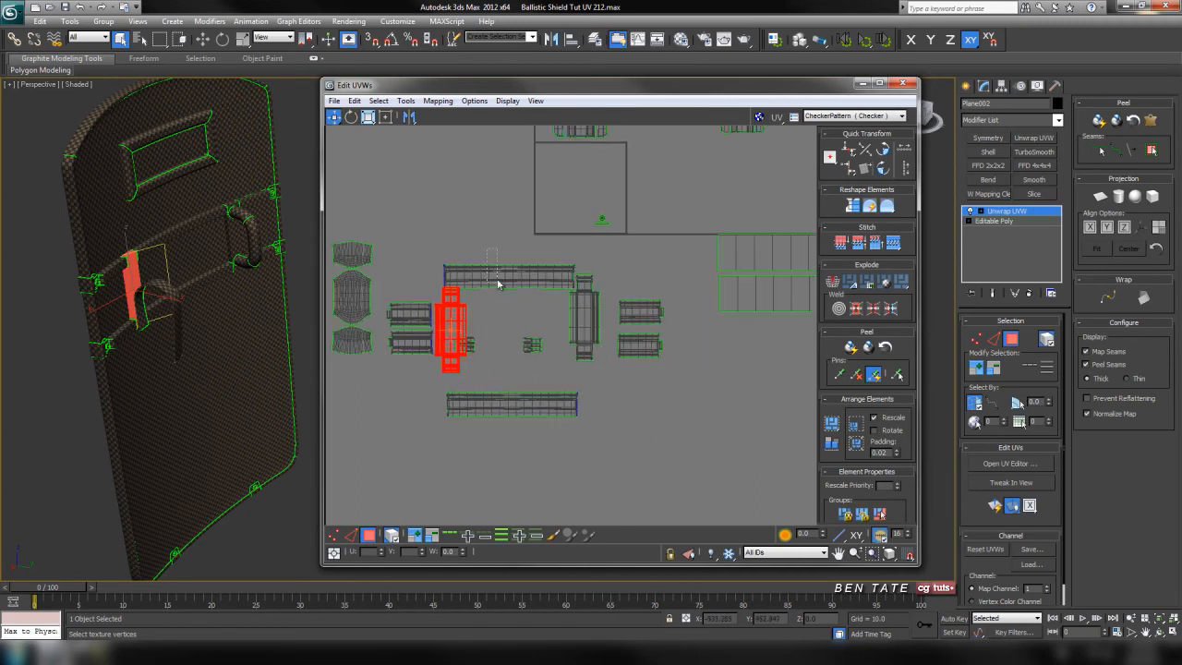
pyautogui.moveTo(669, 427); pyautogui.dragTo(611, 359)
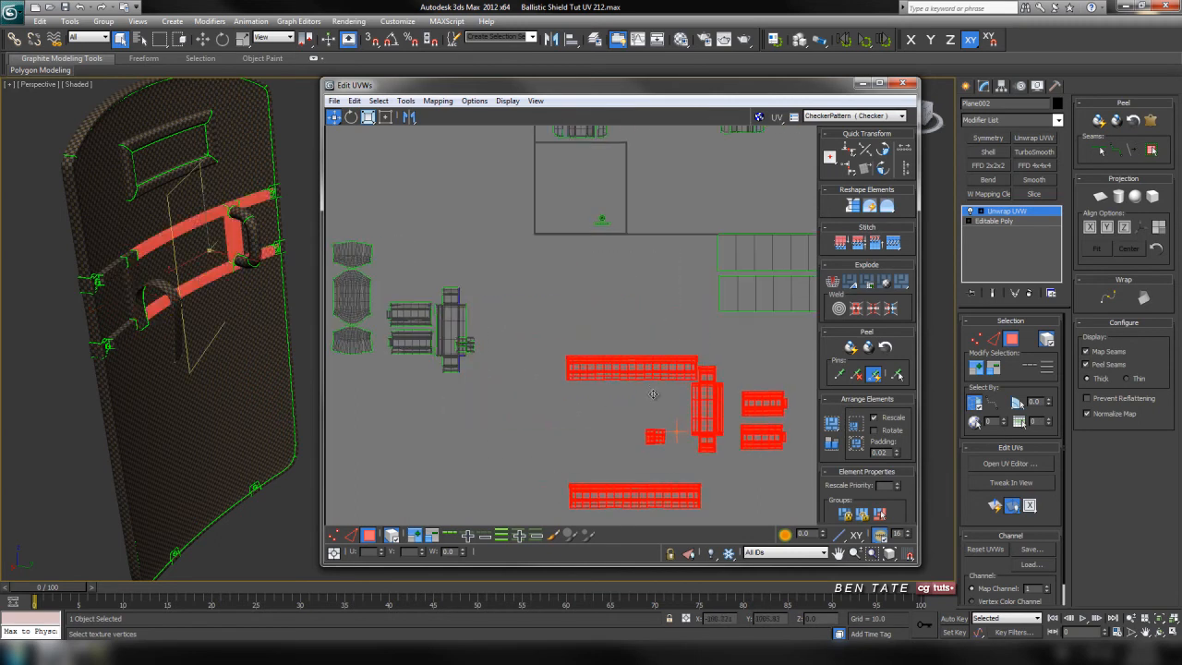
pyautogui.moveTo(520, 339); pyautogui.dragTo(514, 316, button='middle')
pyautogui.click(462, 317)
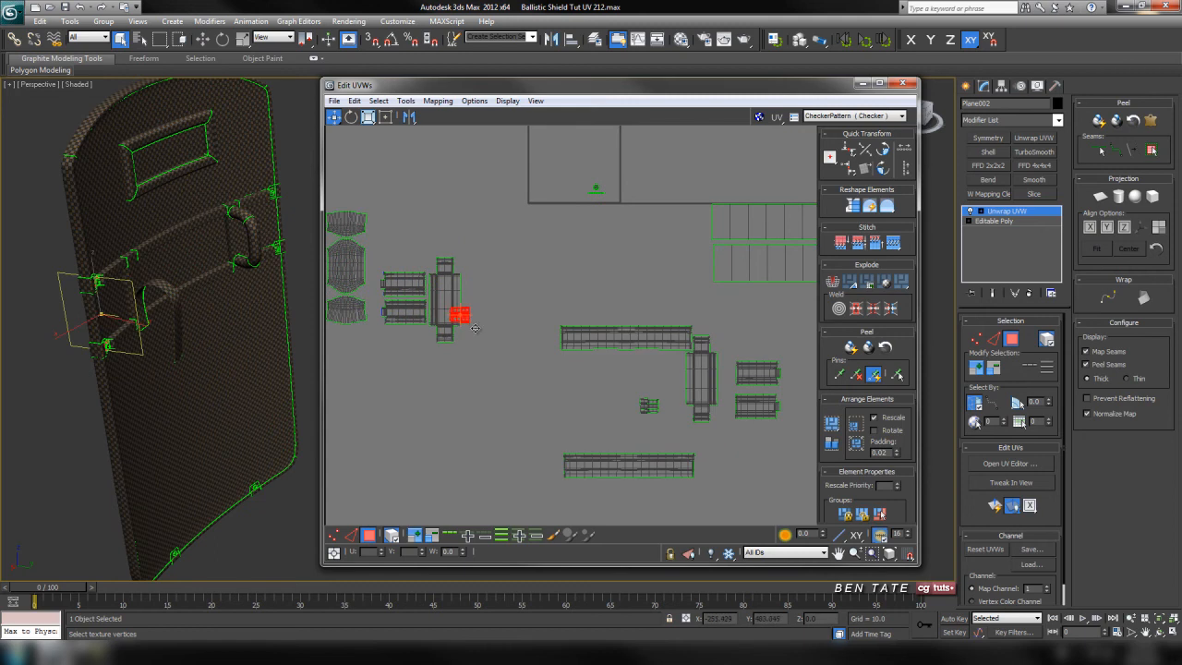
pyautogui.moveTo(467, 357); pyautogui.dragTo(467, 357)
pyautogui.moveTo(446, 297); pyautogui.dragTo(504, 401)
pyautogui.click(556, 399)
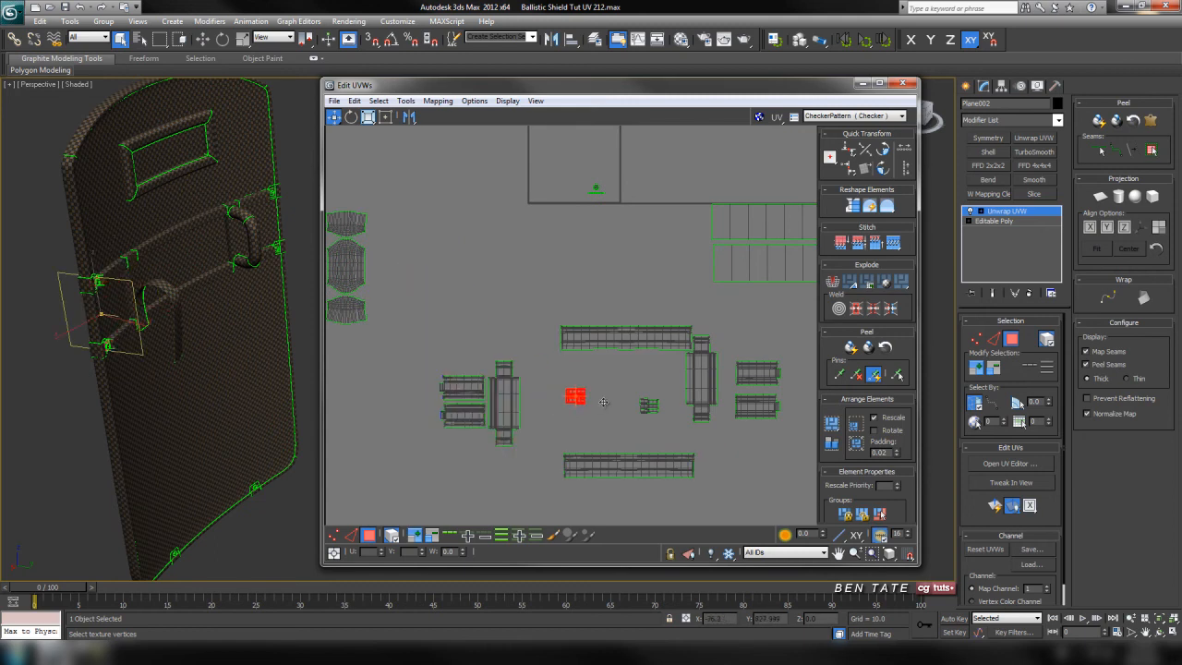
# Step: Move the left vertical bar and its two short straps against the left end of the upper long strap
pyautogui.click(462, 386)
pyautogui.moveTo(461, 387); pyautogui.dragTo(510, 355)
pyautogui.moveTo(587, 366)
pyautogui.mouseDown(button='middle')
pyautogui.moveTo(532, 373)
pyautogui.moveTo(573, 358)
pyautogui.mouseUp(button='middle')
pyautogui.scroll(5, 531, 377)
pyautogui.moveTo(573, 356)
pyautogui.mouseDown()
pyautogui.moveTo(568, 387)
pyautogui.moveTo(573, 376)
pyautogui.mouseUp()
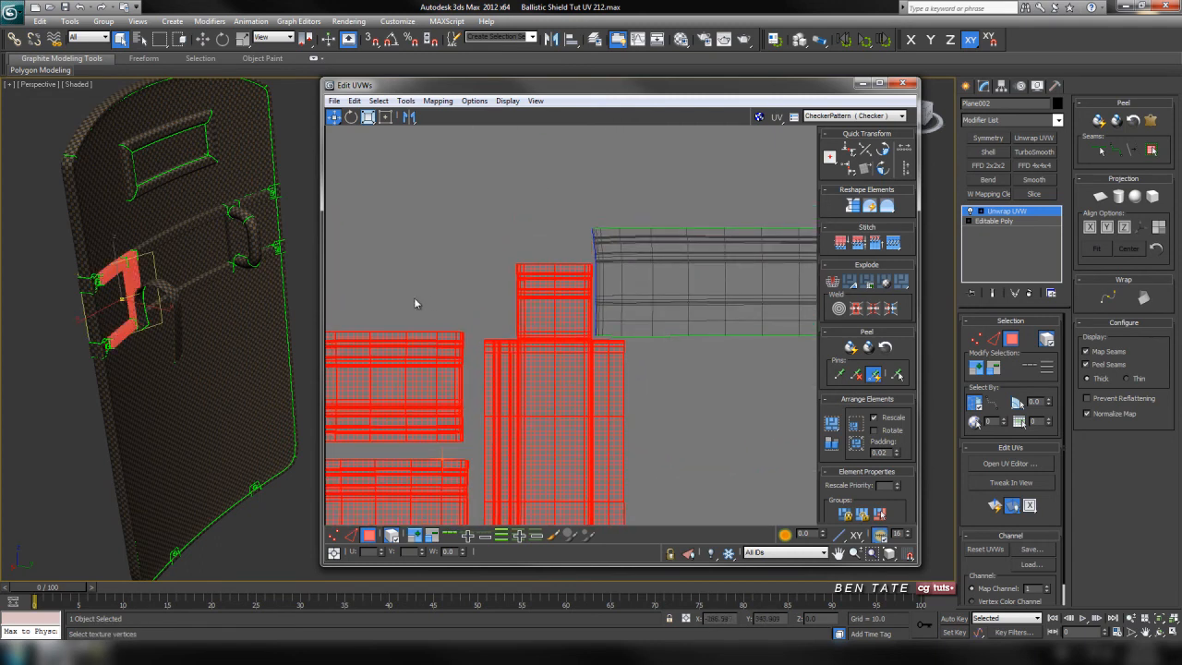
# Step: Fit the two left short straps beside the upper and lower ends of the left vertical bar
pyautogui.click(485, 332)
pyautogui.moveTo(485, 333); pyautogui.dragTo(575, 313, button='middle')
pyautogui.moveTo(508, 345); pyautogui.dragTo(553, 234)
pyautogui.moveTo(528, 503); pyautogui.dragTo(513, 284, button='middle')
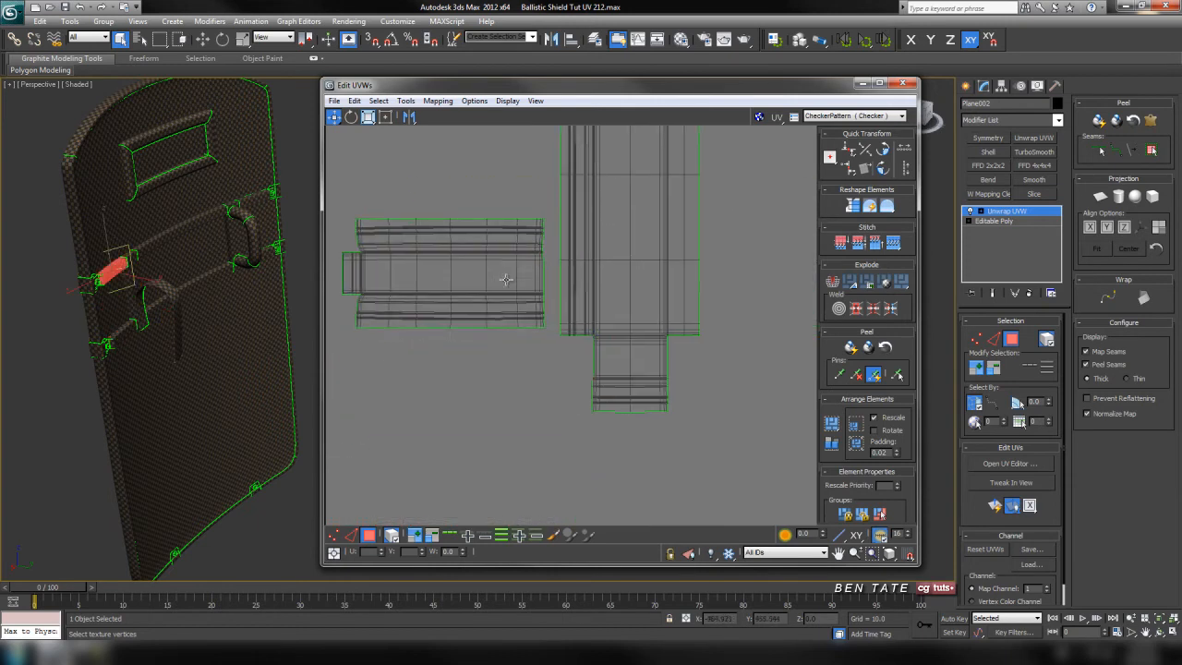
pyautogui.moveTo(509, 283); pyautogui.dragTo(545, 402)
pyautogui.scroll(-4, 663, 402)
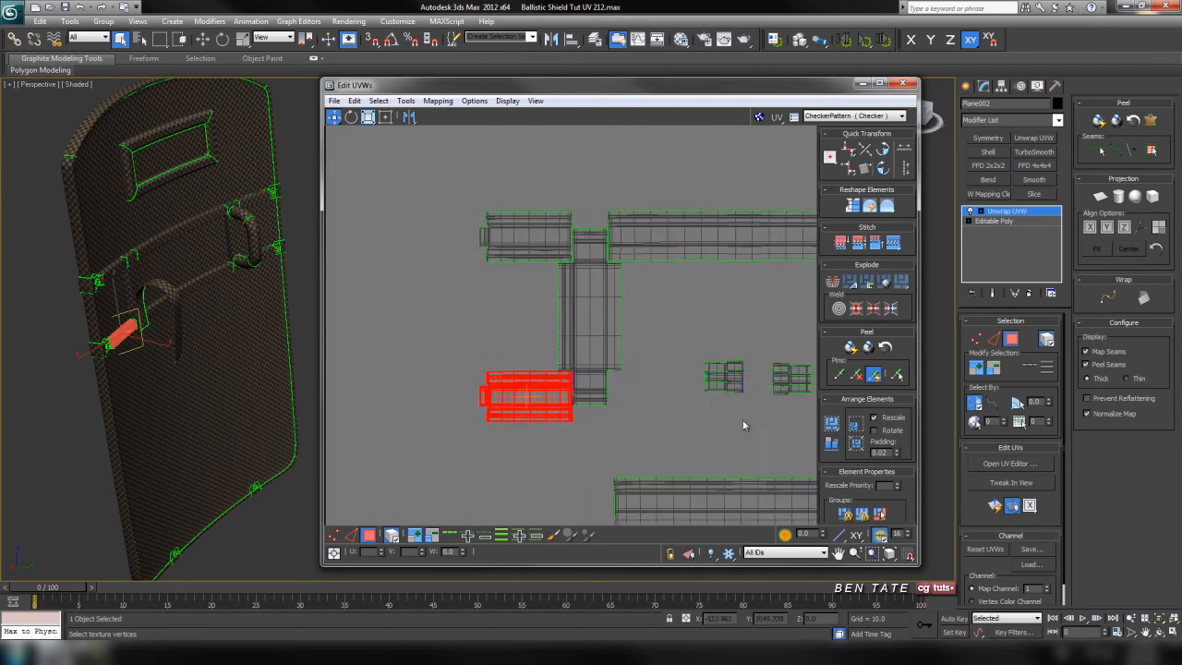
# Step: Move the small tab shells up into the open space between the frame's long straps
pyautogui.scroll(2, 636, 398)
pyautogui.moveTo(613, 397); pyautogui.dragTo(529, 395, button='middle')
pyautogui.moveTo(531, 289); pyautogui.dragTo(706, 397)
pyautogui.moveTo(657, 355); pyautogui.dragTo(640, 268)
pyautogui.click(625, 361)
# Step: Place the right vertical bar against the upper long strap, and the upper right short strap beside the bar's top end
pyautogui.moveTo(625, 362); pyautogui.dragTo(631, 349, button='middle')
pyautogui.moveTo(751, 248); pyautogui.dragTo(552, 376, button='middle')
pyautogui.scroll(3, 614, 330)
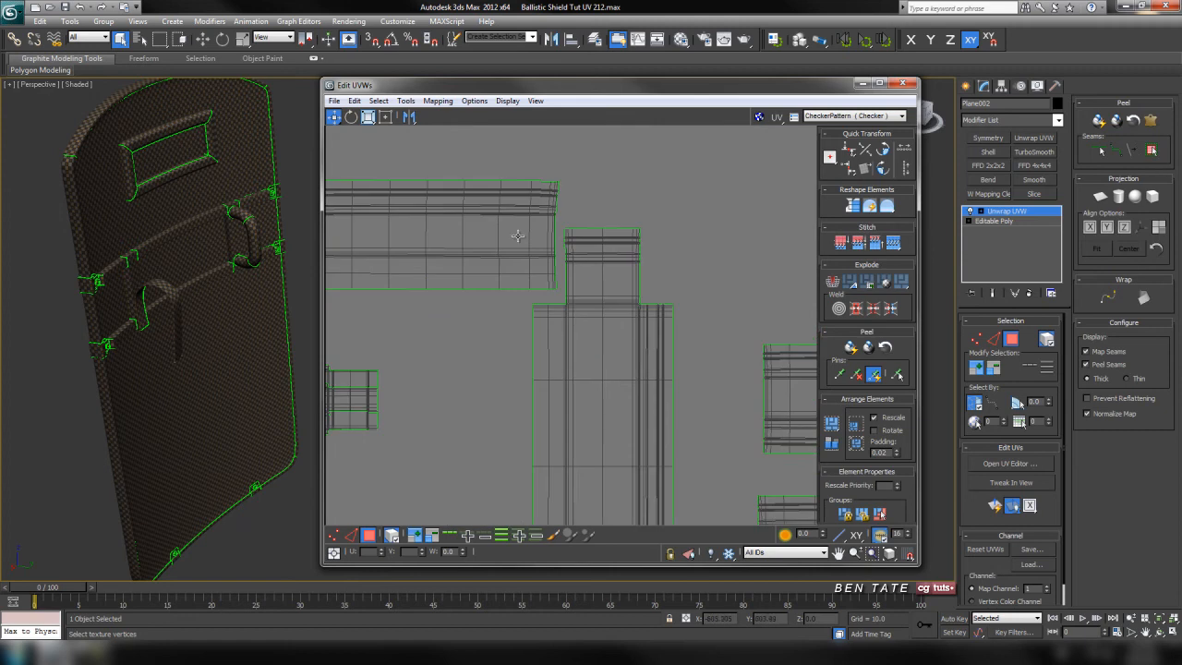
pyautogui.click(614, 343)
pyautogui.moveTo(613, 343)
pyautogui.mouseDown()
pyautogui.moveTo(585, 363)
pyautogui.moveTo(627, 336)
pyautogui.mouseUp()
pyautogui.moveTo(679, 390); pyautogui.dragTo(527, 370, button='middle')
pyautogui.moveTo(659, 369); pyautogui.dragTo(533, 205)
# Step: Complete the frame by fitting the lower right short strap and the lower long strap beside the vertical bars' lower ends
pyautogui.scroll(-2, 824, 378)
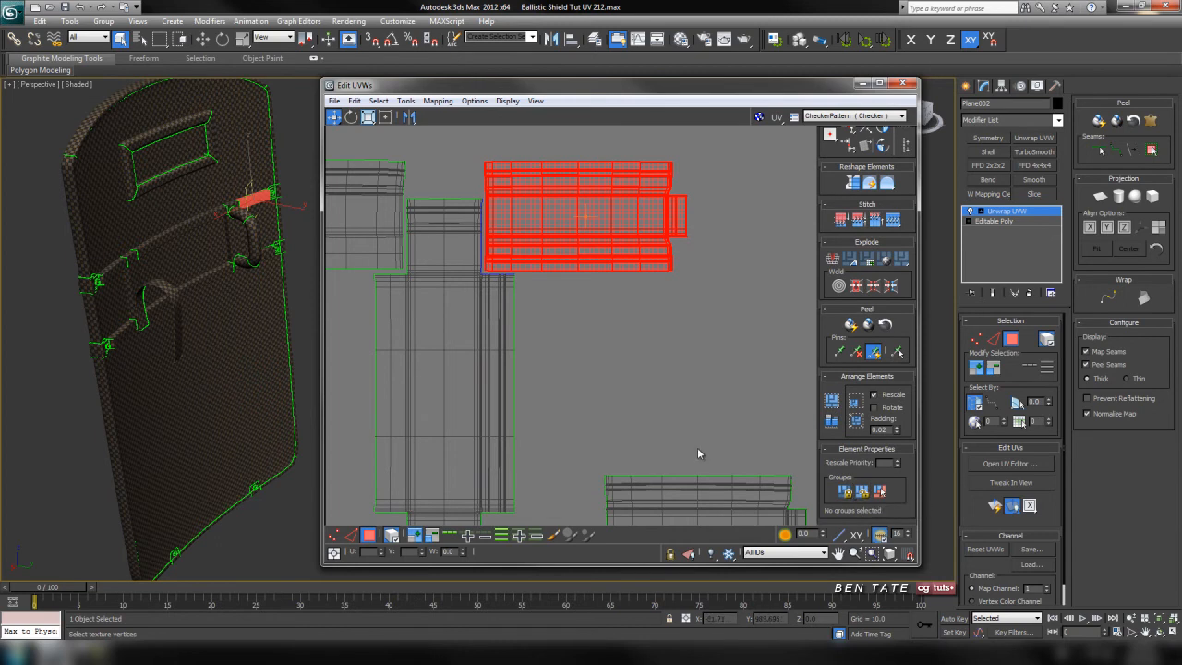
pyautogui.moveTo(559, 391); pyautogui.dragTo(550, 387, button='middle')
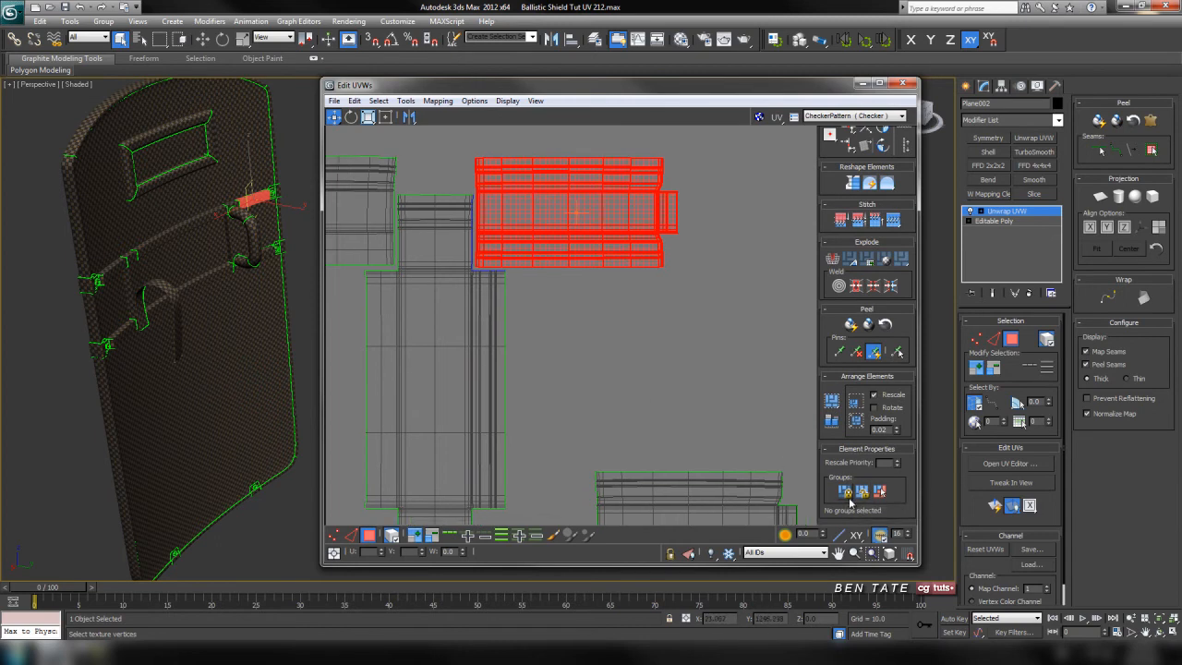
pyautogui.moveTo(692, 381); pyautogui.dragTo(697, 330, button='middle')
pyautogui.moveTo(650, 455); pyautogui.dragTo(702, 326, button='middle')
pyautogui.moveTo(666, 326); pyautogui.dragTo(542, 367)
pyautogui.scroll(-4, 577, 368)
pyautogui.moveTo(462, 348); pyautogui.dragTo(659, 341, button='middle')
pyautogui.moveTo(565, 471); pyautogui.dragTo(509, 362)
pyautogui.scroll(4, 546, 371)
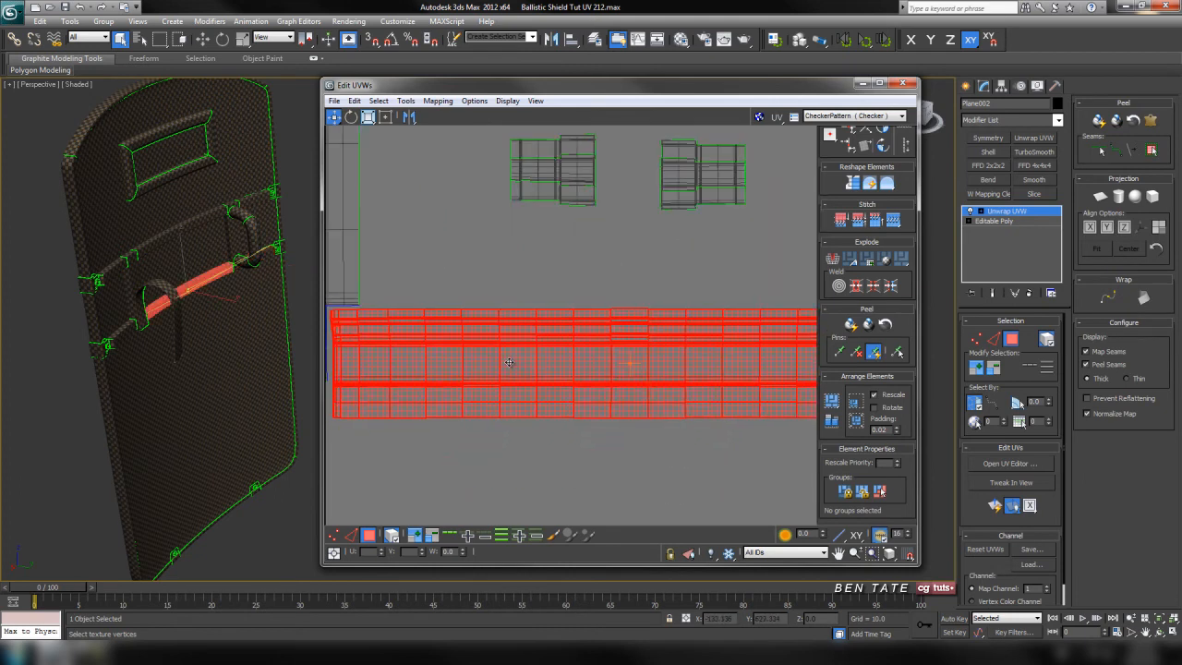
# Step: Separate the four overlapping small tab shells and move them out to the right of the right vertical bar
pyautogui.scroll(-5, 509, 362)
pyautogui.click(591, 358)
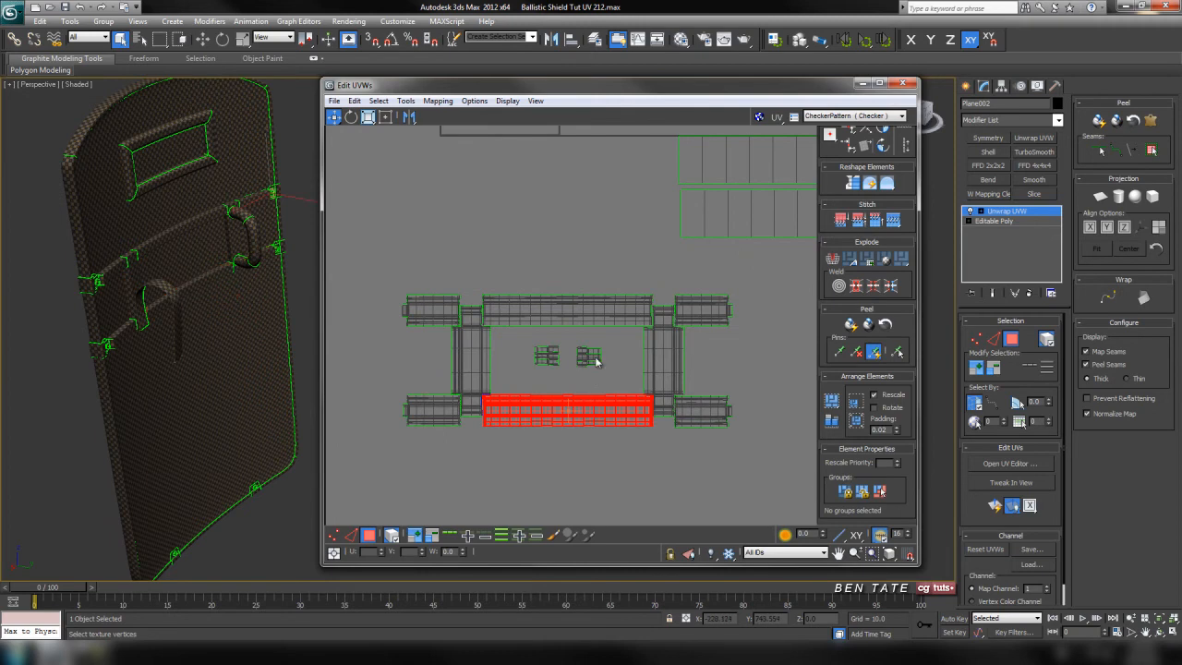
pyautogui.moveTo(591, 359); pyautogui.dragTo(706, 340)
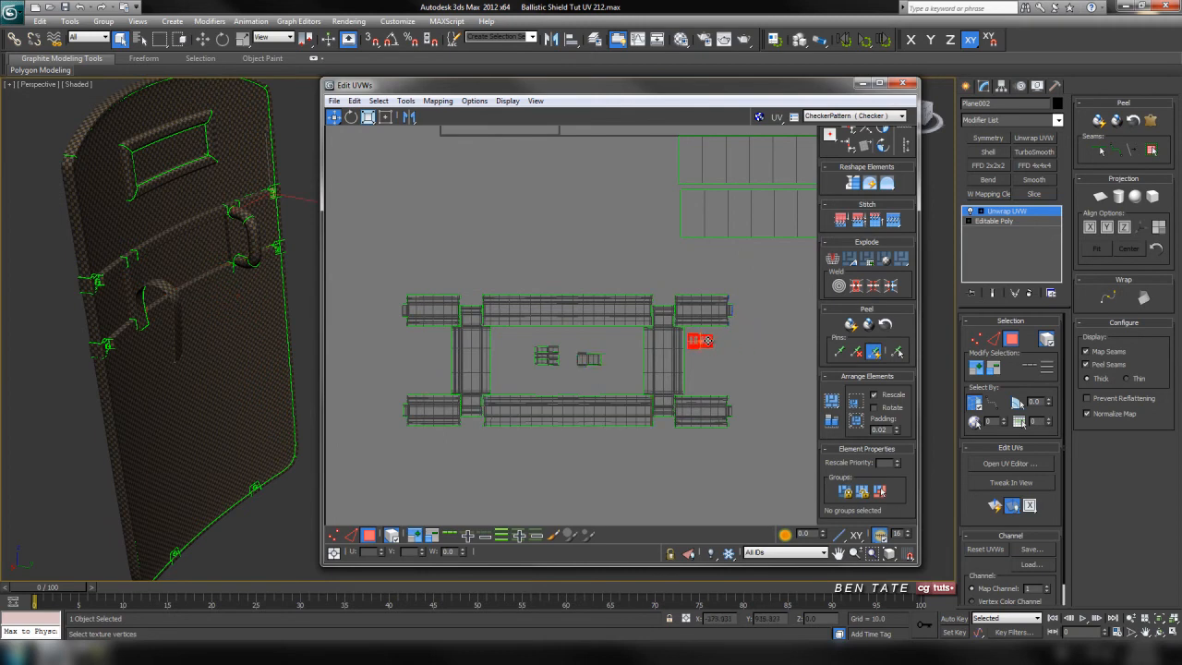
pyautogui.moveTo(588, 359); pyautogui.dragTo(702, 360)
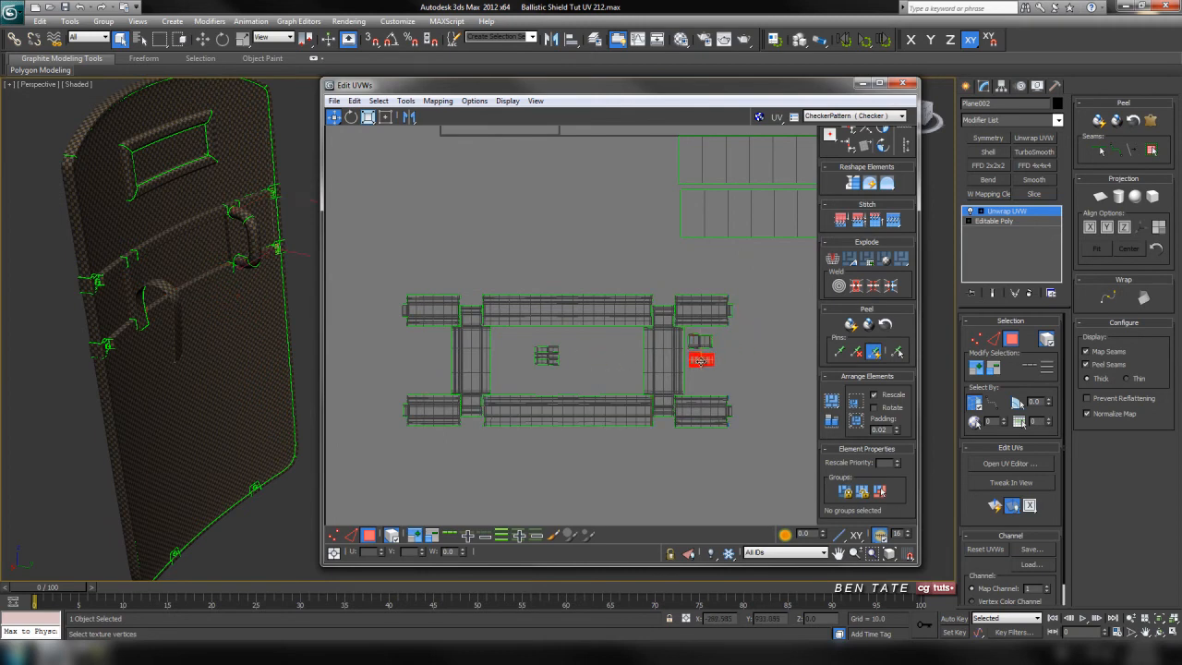
pyautogui.moveTo(554, 351); pyautogui.dragTo(706, 375)
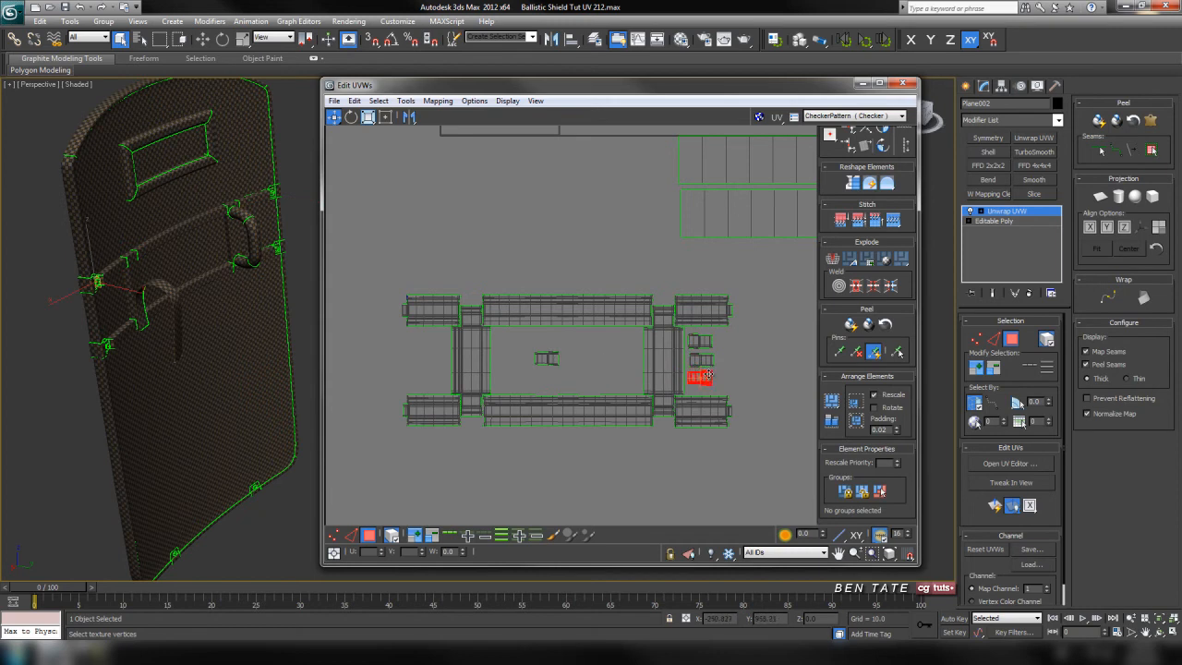
pyautogui.moveTo(549, 356); pyautogui.dragTo(717, 373)
pyautogui.scroll(5, 739, 374)
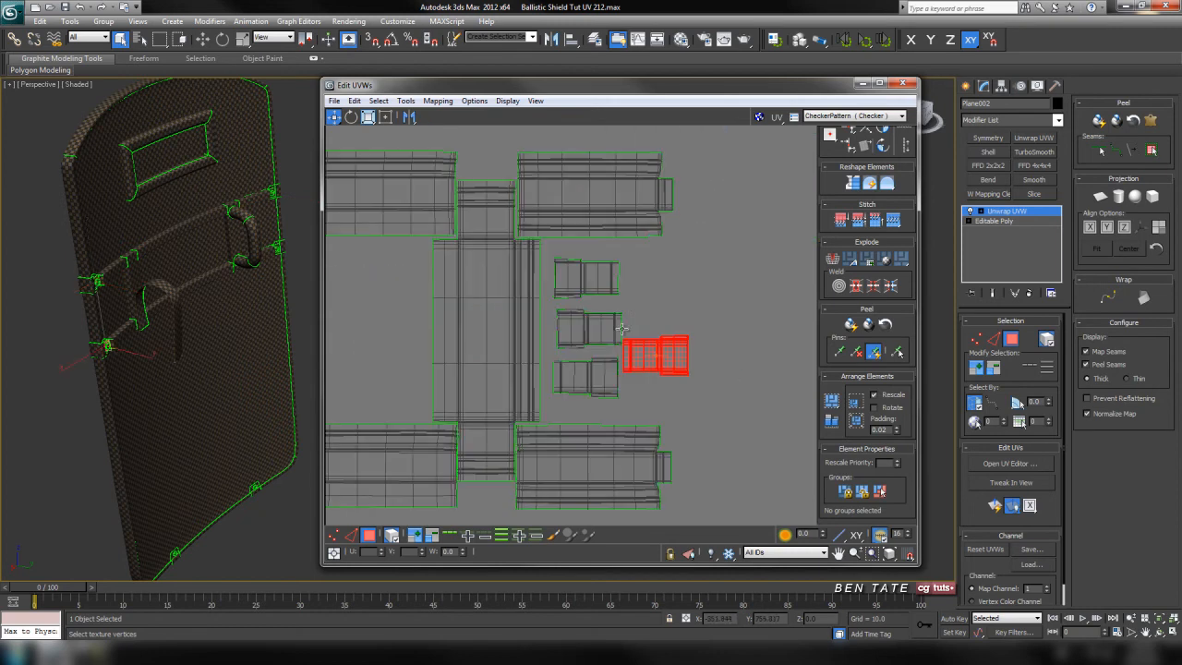
# Step: Stack the four small tab shells in an evenly spaced column between the two right short straps
pyautogui.moveTo(573, 271); pyautogui.dragTo(567, 252)
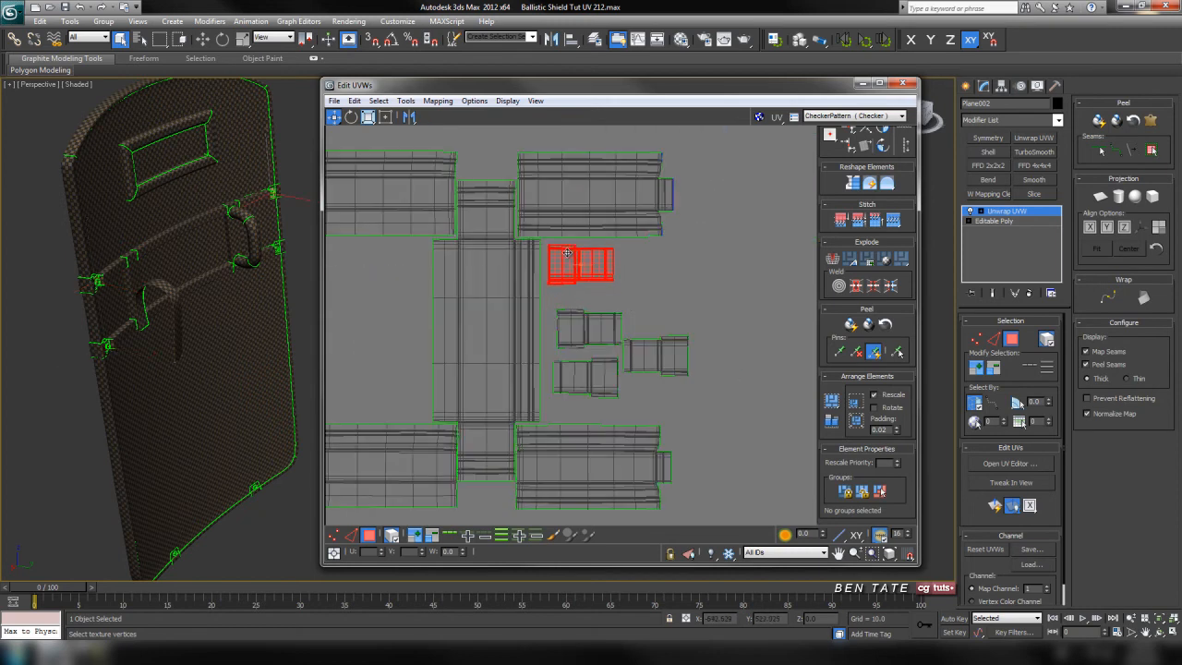
pyautogui.moveTo(568, 325); pyautogui.dragTo(568, 304)
pyautogui.moveTo(568, 371); pyautogui.dragTo(575, 344)
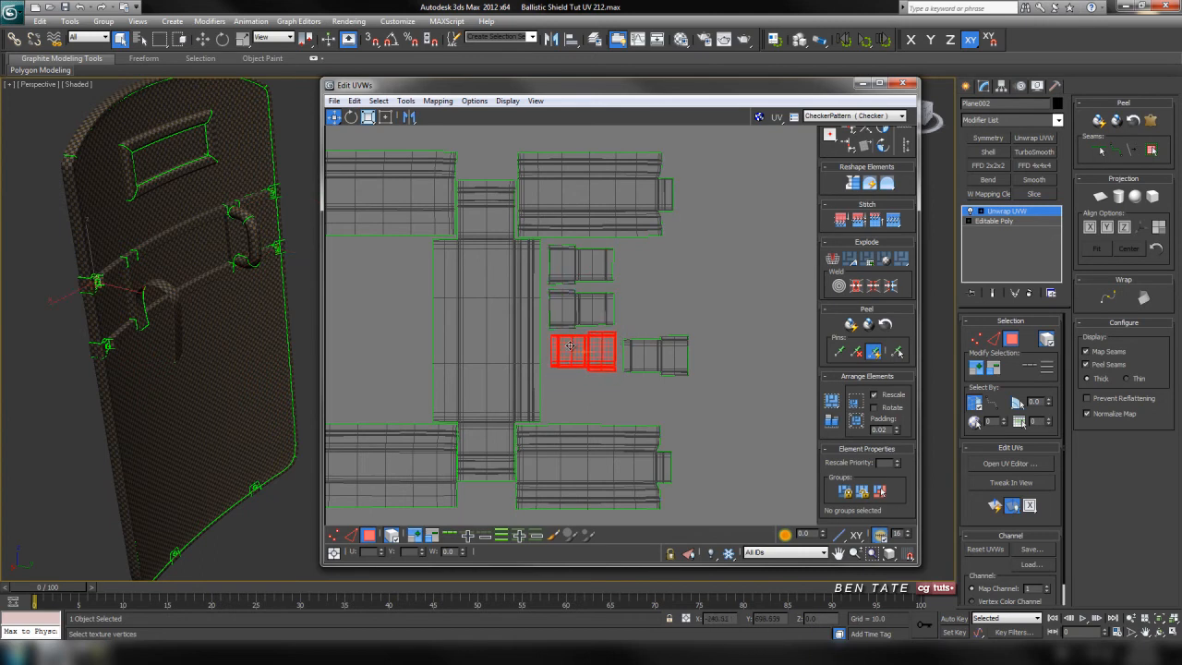
pyautogui.moveTo(647, 349); pyautogui.dragTo(580, 387)
pyautogui.scroll(5, 591, 382)
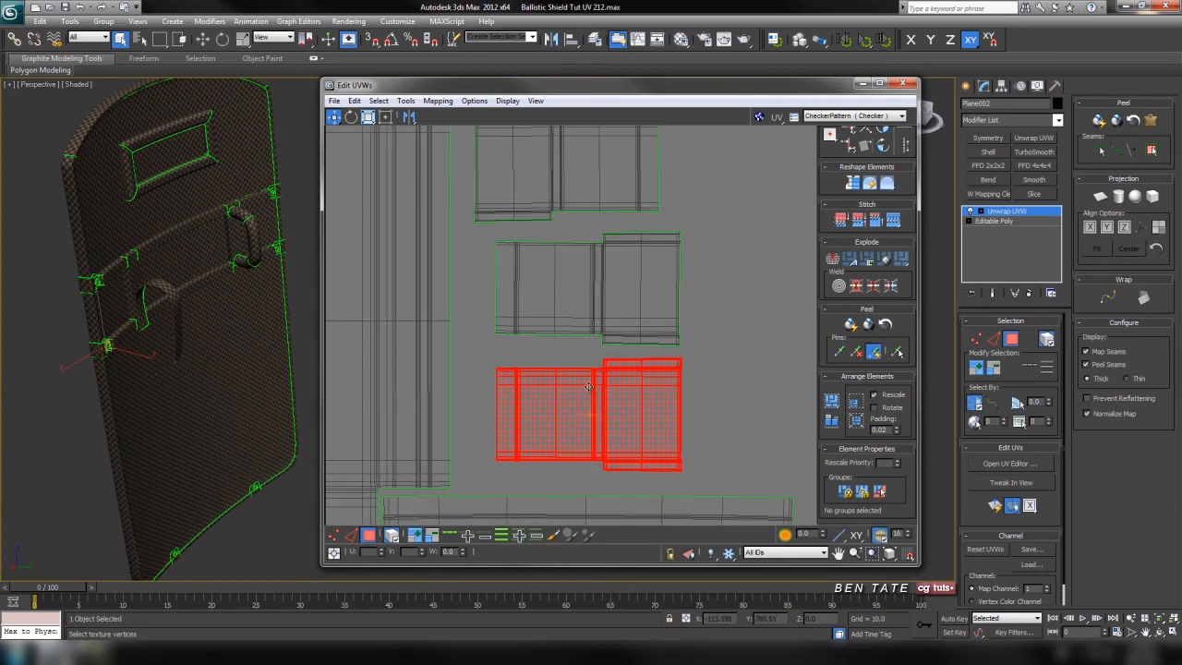
pyautogui.moveTo(584, 319); pyautogui.dragTo(568, 314)
pyautogui.moveTo(604, 401); pyautogui.dragTo(592, 386)
pyautogui.scroll(-9, 592, 393)
# Step: Select the whole arranged strap frame with its tabs and move it below the pair of ribbed rectangular shells
pyautogui.moveTo(539, 422); pyautogui.dragTo(626, 445, button='middle')
pyautogui.moveTo(491, 414); pyautogui.dragTo(664, 495)
pyautogui.moveTo(646, 383); pyautogui.dragTo(782, 363)
# Step: Pull the shells of the two bolts on the front face's left edge out of the bolt pile, placing them one above the other
pyautogui.moveTo(673, 320); pyautogui.dragTo(657, 416, button='middle')
pyautogui.scroll(-5, 657, 417)
pyautogui.moveTo(594, 350); pyautogui.dragTo(670, 326, button='middle')
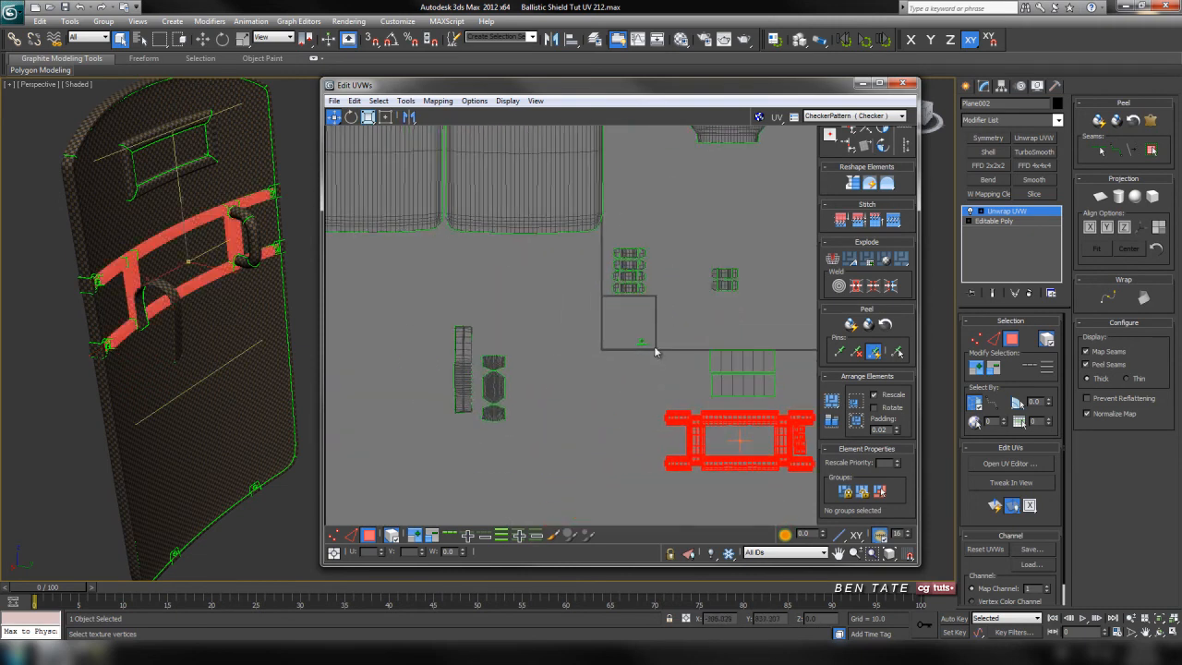
pyautogui.scroll(6, 641, 370)
pyautogui.keyDown('alt'); pyautogui.moveTo(209, 352); pyautogui.dragTo(133, 264, button='middle'); pyautogui.keyUp('alt')
pyautogui.click(96, 272)
pyautogui.moveTo(561, 332); pyautogui.dragTo(552, 343, button='middle')
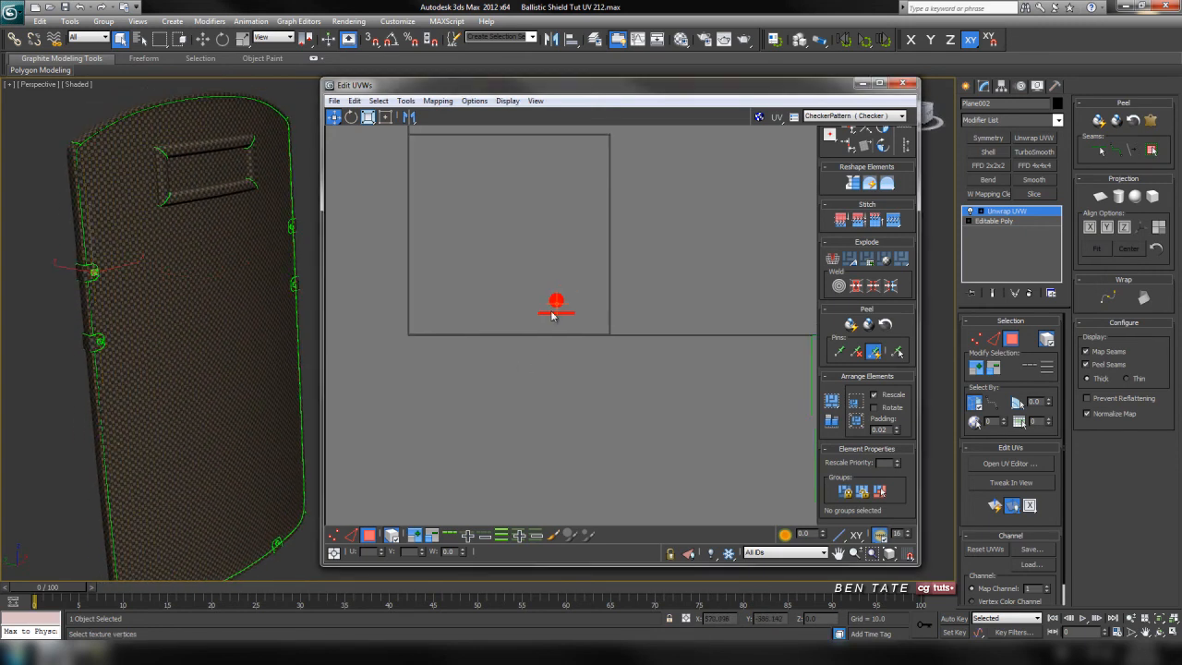
pyautogui.moveTo(554, 301); pyautogui.dragTo(434, 287)
pyautogui.click(98, 340)
pyautogui.moveTo(556, 300); pyautogui.dragTo(430, 317)
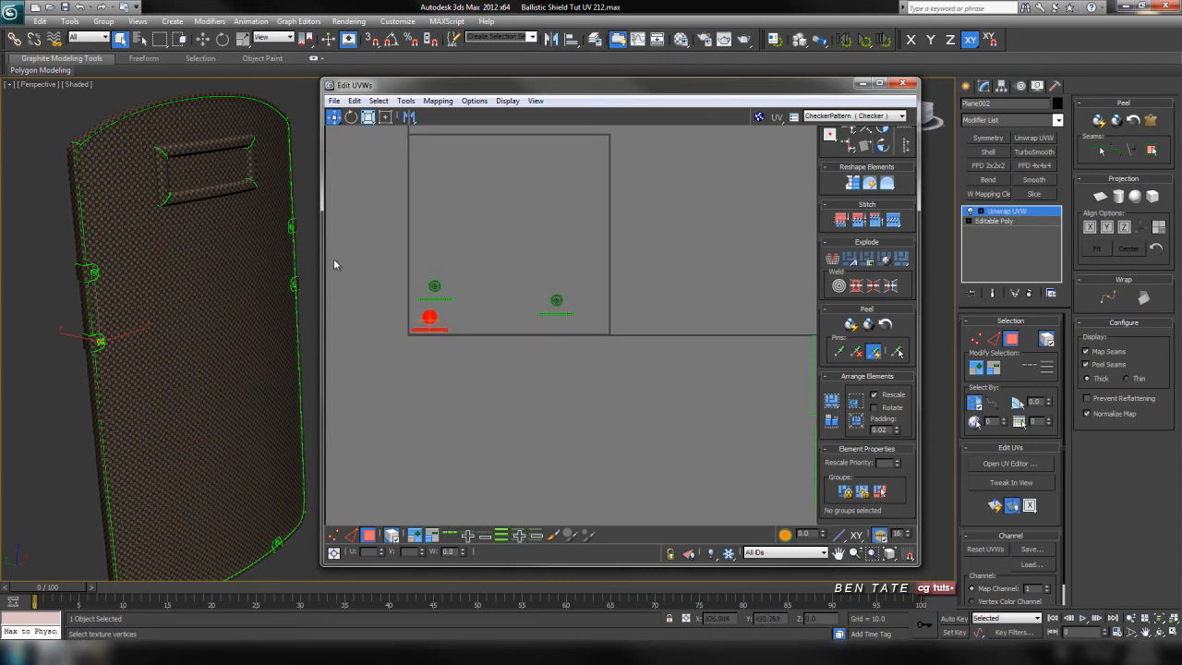
# Step: Move the shells of the two bolts on the front face's right edge out of the pile, placing them side by side
pyautogui.click(292, 226)
pyautogui.moveTo(556, 300); pyautogui.dragTo(424, 345)
pyautogui.click(295, 283)
pyautogui.moveTo(552, 300); pyautogui.dragTo(478, 347)
# Step: Move the shells of the two bolts along the front face's bottom edge out of the pile into a separate pair
pyautogui.moveTo(277, 388); pyautogui.dragTo(208, 497, button='middle')
pyautogui.click(556, 300)
pyautogui.moveTo(558, 299); pyautogui.dragTo(443, 427)
pyautogui.click(296, 452)
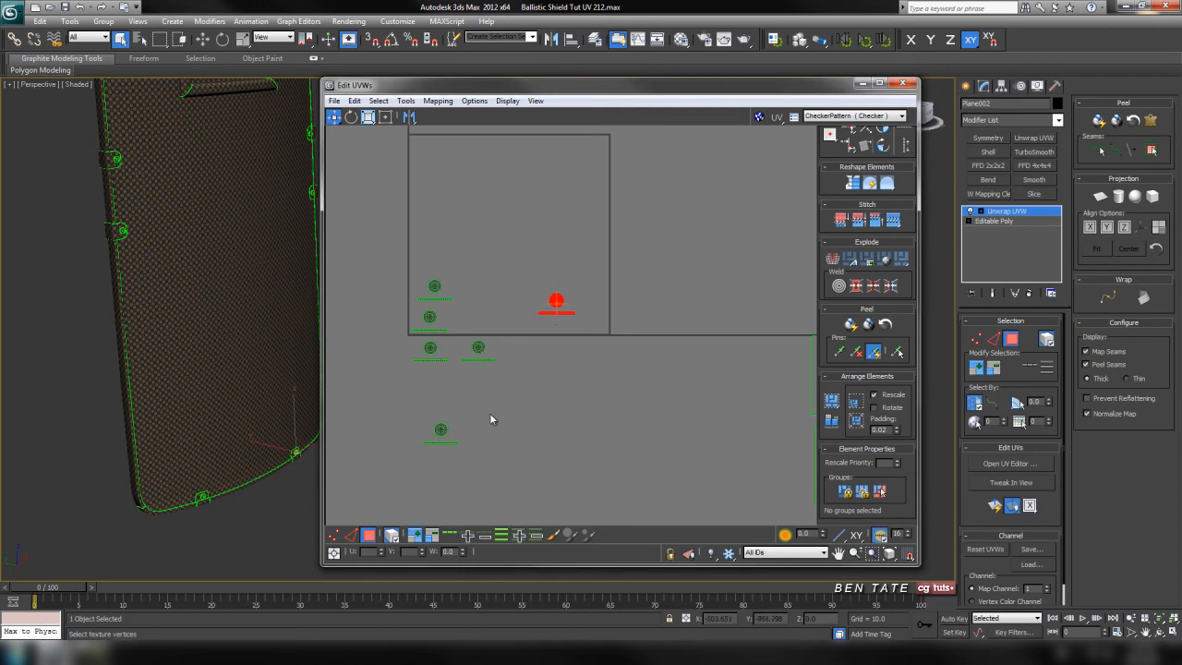
pyautogui.moveTo(558, 303); pyautogui.dragTo(486, 432)
# Step: Move the shells of the two left-edge bolts on the shield's handle side straight down out of the pile
pyautogui.keyDown('alt'); pyautogui.moveTo(209, 354); pyautogui.dragTo(151, 258, button='middle'); pyautogui.keyUp('alt')
pyautogui.click(144, 247)
pyautogui.moveTo(556, 303); pyautogui.dragTo(559, 398)
pyautogui.click(152, 312)
pyautogui.moveTo(560, 302); pyautogui.dragTo(562, 421)
# Step: Move the upper right bolt's shells on the handle side out of the pile, beside the handle side's left-edge bolt shells
pyautogui.moveTo(220, 332); pyautogui.dragTo(170, 356, button='middle')
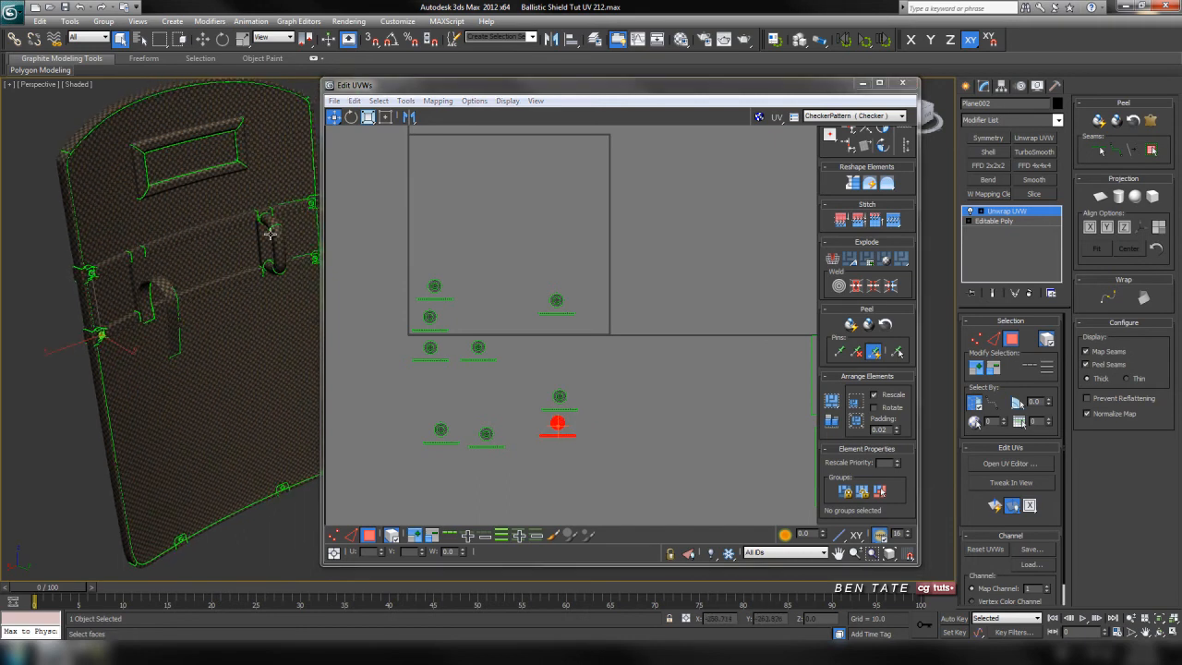
pyautogui.moveTo(271, 234); pyautogui.dragTo(254, 241, button='middle')
pyautogui.click(293, 211)
pyautogui.moveTo(554, 302); pyautogui.dragTo(611, 398)
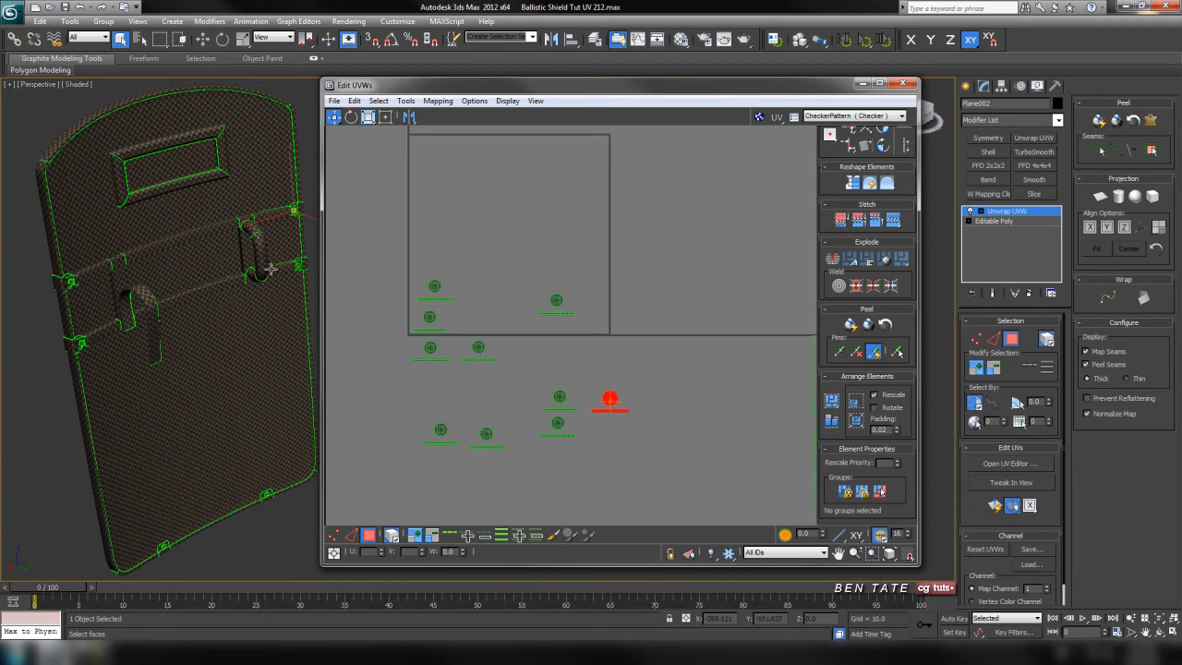
# Step: Move the lower right bolt's shells on the handle side out of the pile, beneath the upper right bolt's shells
pyautogui.click(554, 309)
pyautogui.moveTo(555, 306); pyautogui.dragTo(619, 434)
pyautogui.moveTo(521, 452); pyautogui.dragTo(533, 396, button='middle')
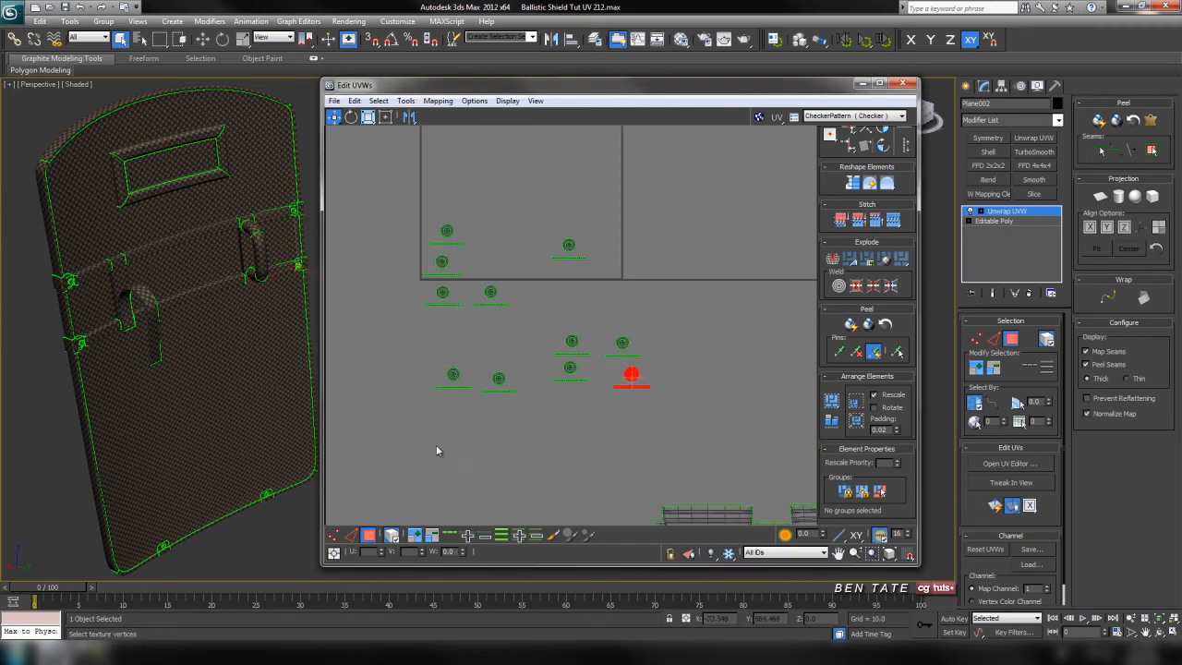
# Step: Move the shells of the two bolts along the handle side's bottom edge out of the pile into their own pair
pyautogui.moveTo(237, 487); pyautogui.dragTo(234, 409, button='middle')
pyautogui.click(261, 416)
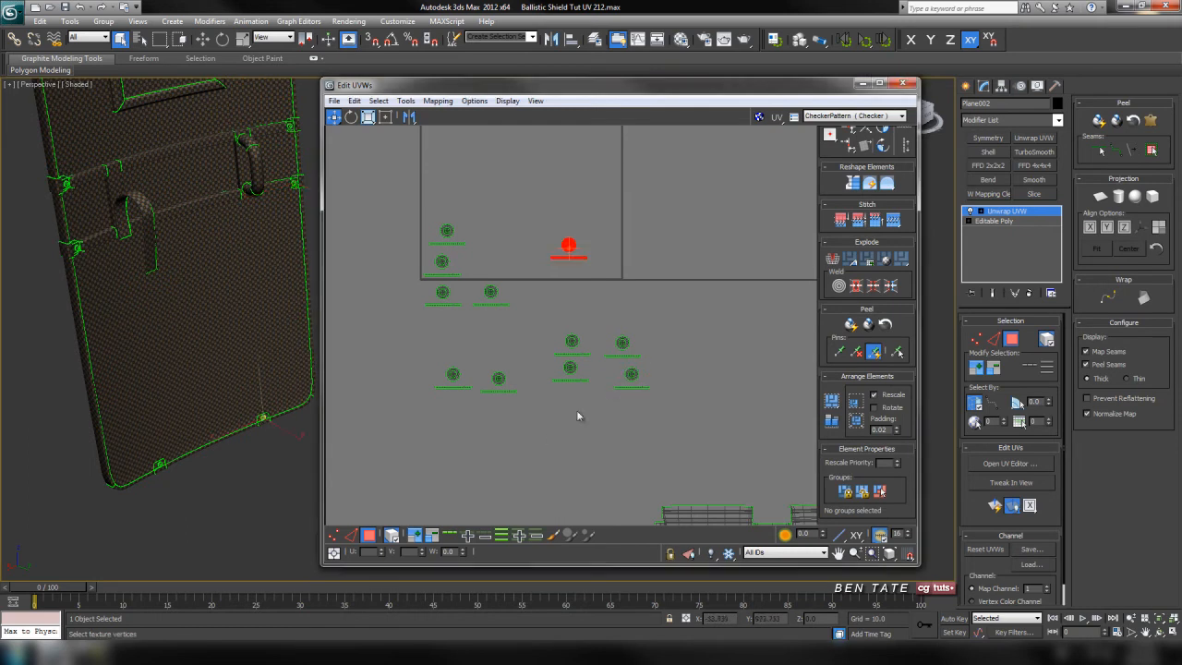
pyautogui.click(158, 465)
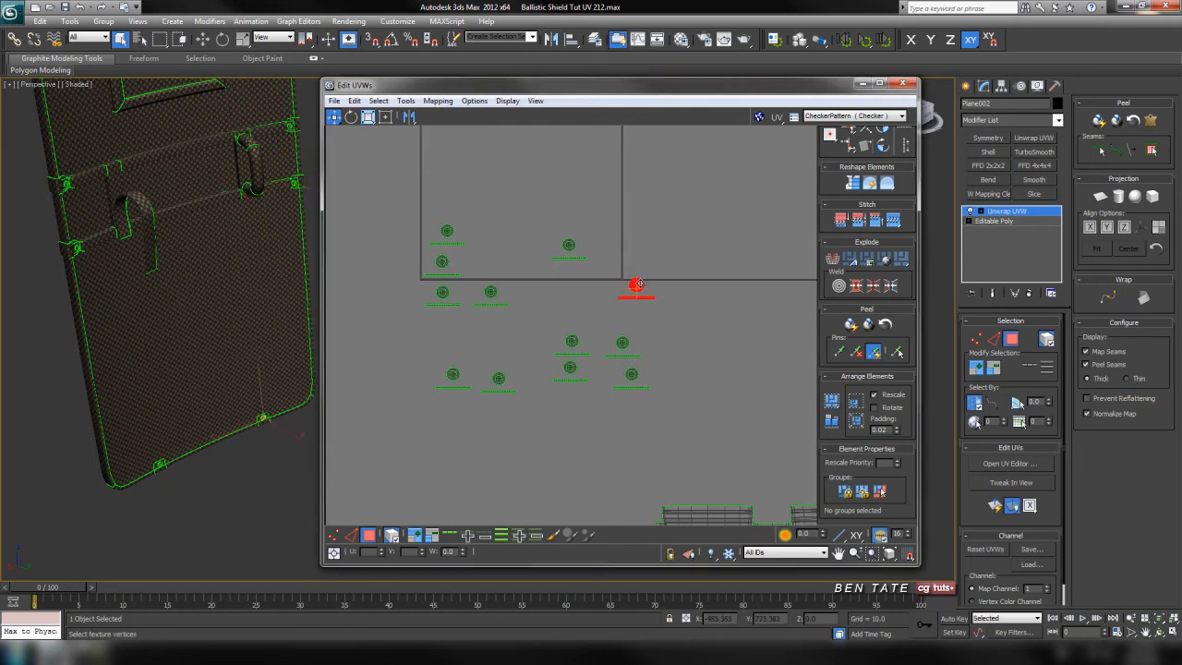
pyautogui.click(160, 464)
pyautogui.moveTo(568, 247); pyautogui.dragTo(600, 292)
# Step: Line up three round bolt cap shells in a row just below the UV square's lower right corner
pyautogui.moveTo(642, 361); pyautogui.dragTo(593, 371, button='middle')
pyautogui.scroll(3, 581, 391)
pyautogui.moveTo(620, 286); pyautogui.dragTo(673, 393, button='middle')
pyautogui.scroll(2, 627, 369)
pyautogui.scroll(-2, 635, 290)
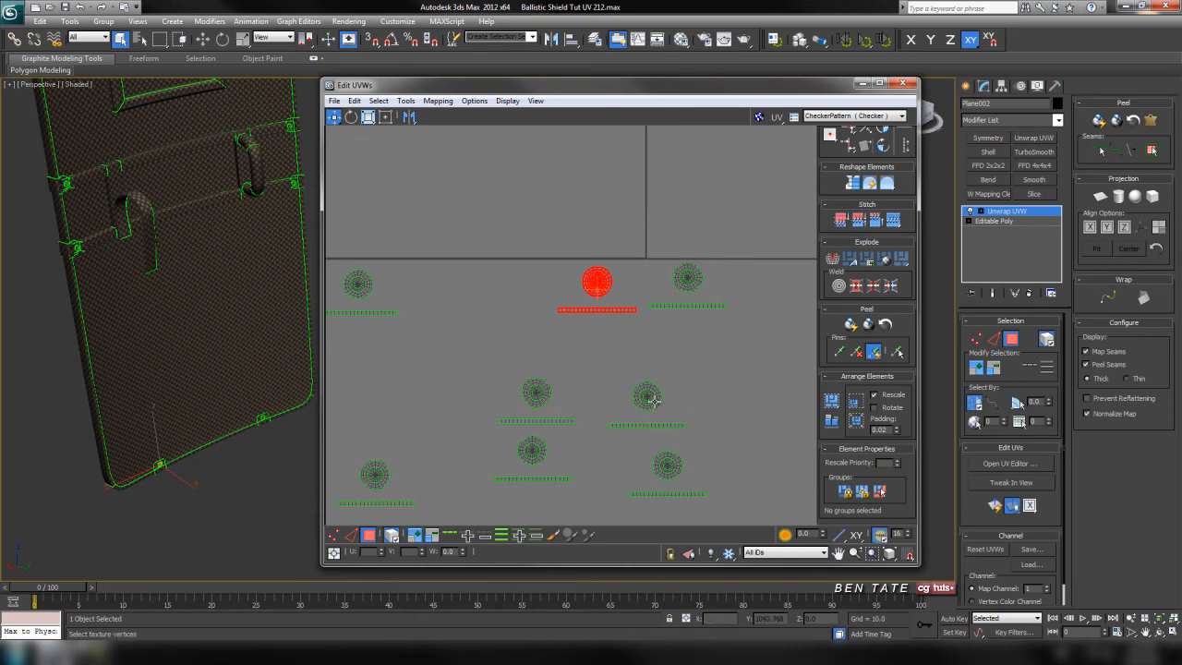
pyautogui.moveTo(687, 397); pyautogui.dragTo(655, 412, button='middle')
pyautogui.moveTo(602, 296); pyautogui.dragTo(562, 365, button='middle')
pyautogui.scroll(2, 562, 365)
pyautogui.moveTo(408, 341); pyautogui.dragTo(588, 367)
pyautogui.moveTo(590, 367); pyautogui.dragTo(466, 278, button='middle')
pyautogui.moveTo(460, 490); pyautogui.dragTo(583, 291)
pyautogui.scroll(5, 583, 291)
pyautogui.moveTo(621, 325); pyautogui.dragTo(683, 341, button='middle')
pyautogui.moveTo(605, 325); pyautogui.dragTo(600, 325)
pyautogui.scroll(-6, 599, 325)
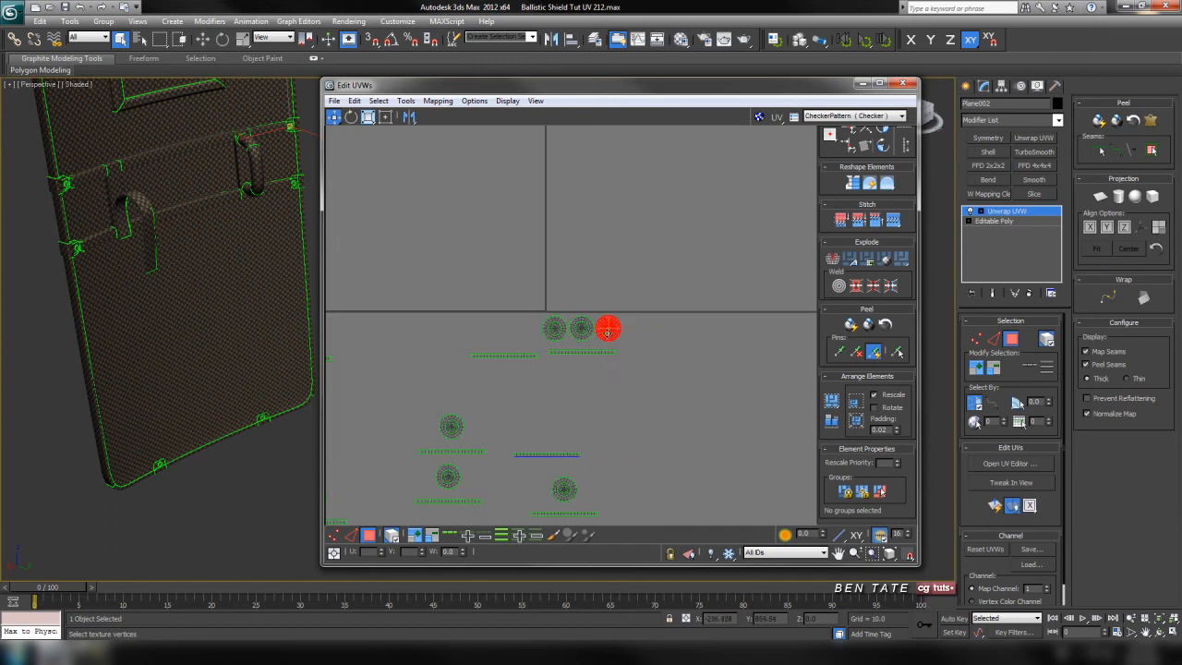
# Step: Extend the row of round bolt caps to five and place a sixth cap above its first one to start a second row
pyautogui.click(560, 433)
pyautogui.moveTo(564, 435); pyautogui.dragTo(636, 276)
pyautogui.moveTo(465, 379); pyautogui.dragTo(654, 272)
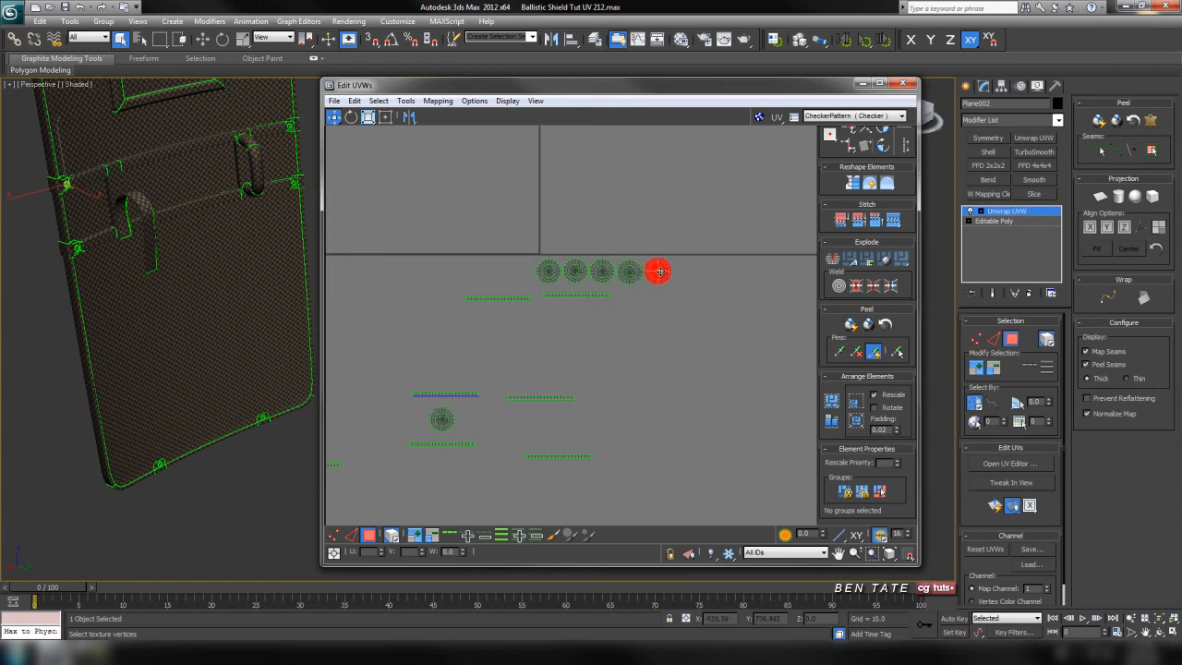
pyautogui.moveTo(472, 444); pyautogui.dragTo(554, 246)
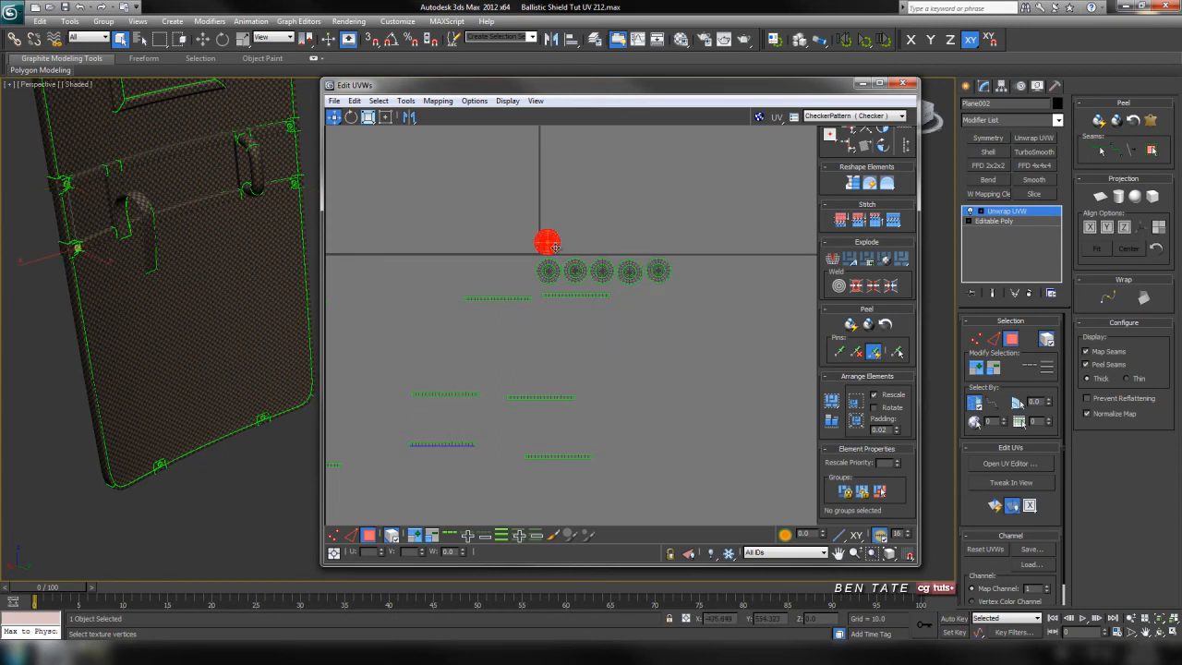
# Step: Complete the second row of five round bolt caps and place the last two caps above it as a third row
pyautogui.scroll(-3, 563, 321)
pyautogui.moveTo(573, 338); pyautogui.dragTo(631, 353, button='middle')
pyautogui.moveTo(506, 404); pyautogui.dragTo(473, 404)
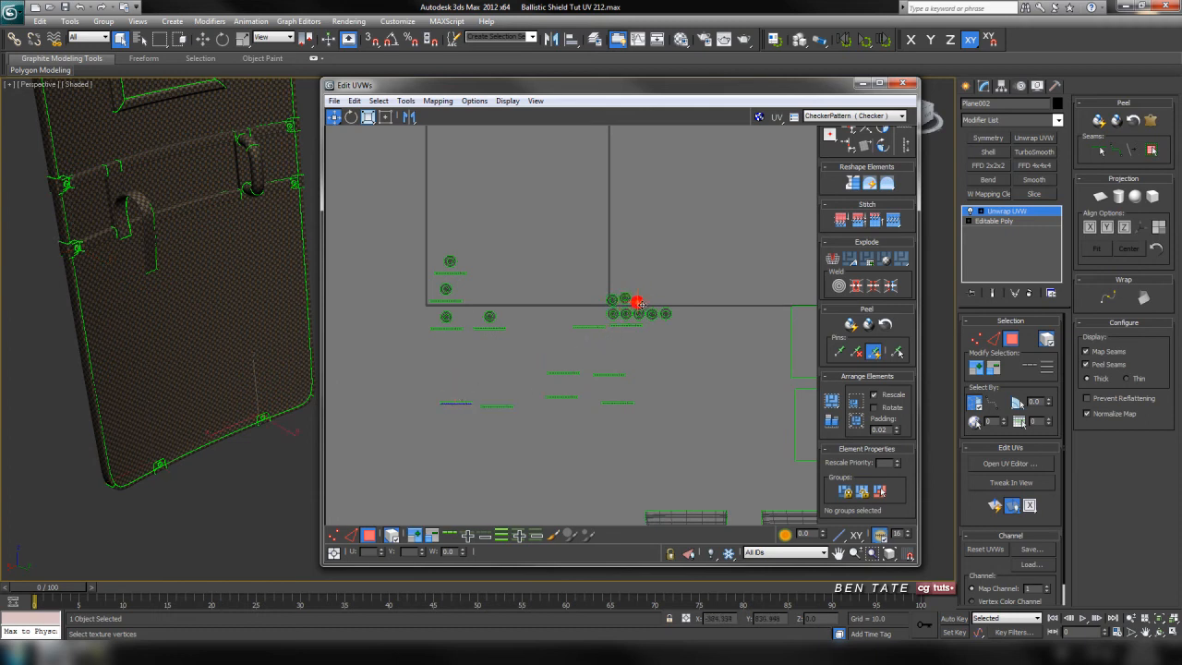
pyautogui.click(491, 317)
pyautogui.click(446, 290)
pyautogui.click(447, 317)
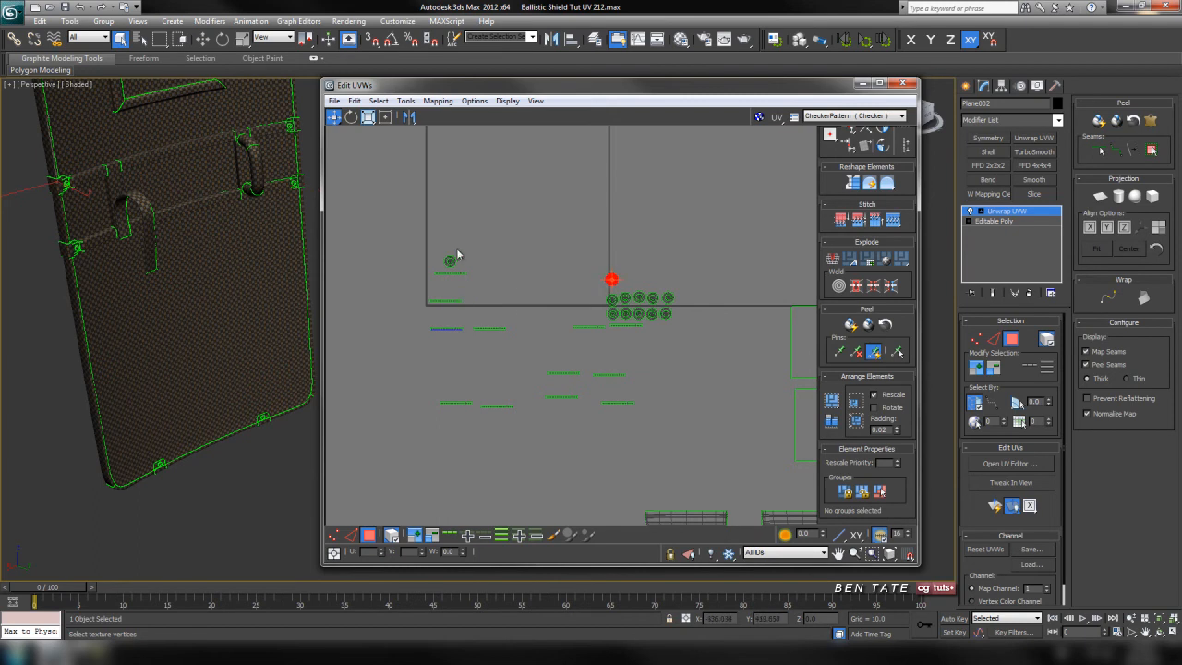
pyautogui.moveTo(467, 268); pyautogui.dragTo(602, 274)
# Step: Align the first two caps of the middle row and the first three caps of the bottom row into even columns
pyautogui.scroll(9, 646, 296)
pyautogui.moveTo(554, 343); pyautogui.dragTo(491, 304, button='middle')
pyautogui.scroll(1, 490, 305)
pyautogui.moveTo(346, 282); pyautogui.dragTo(481, 319, button='middle')
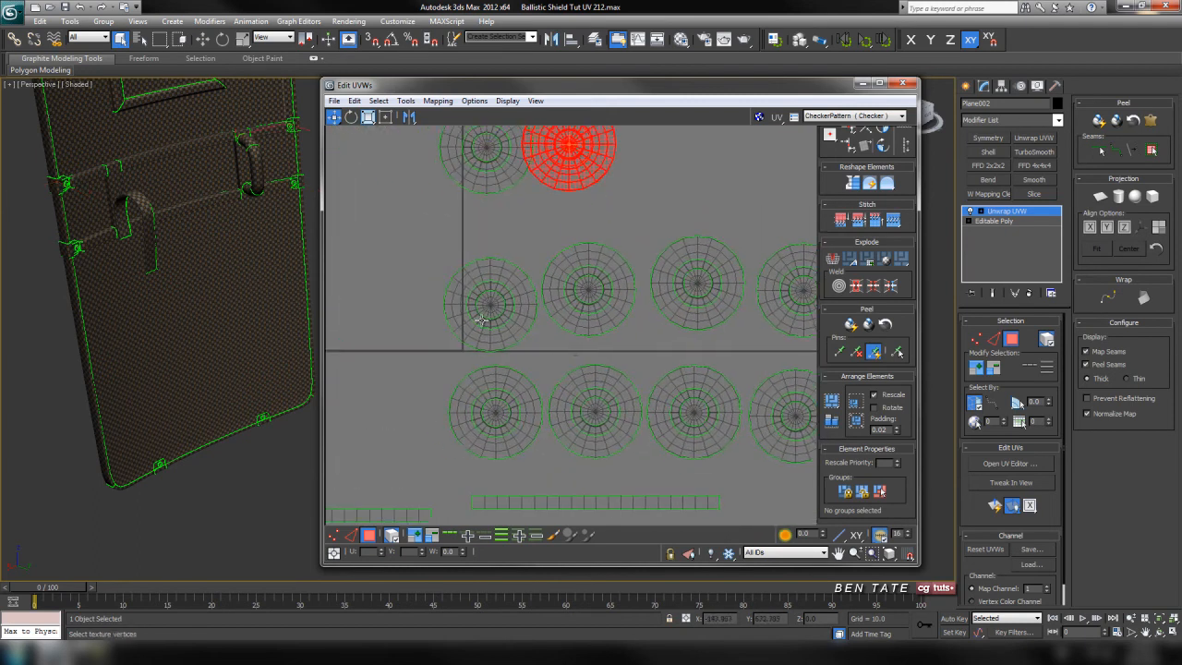
pyautogui.moveTo(602, 319); pyautogui.dragTo(600, 315)
pyautogui.click(486, 416)
pyautogui.moveTo(487, 416); pyautogui.dragTo(486, 406)
pyautogui.moveTo(580, 464); pyautogui.dragTo(610, 412)
pyautogui.moveTo(696, 388)
pyautogui.mouseDown()
pyautogui.moveTo(705, 418)
pyautogui.moveTo(694, 386)
pyautogui.moveTo(689, 406)
pyautogui.mouseUp()
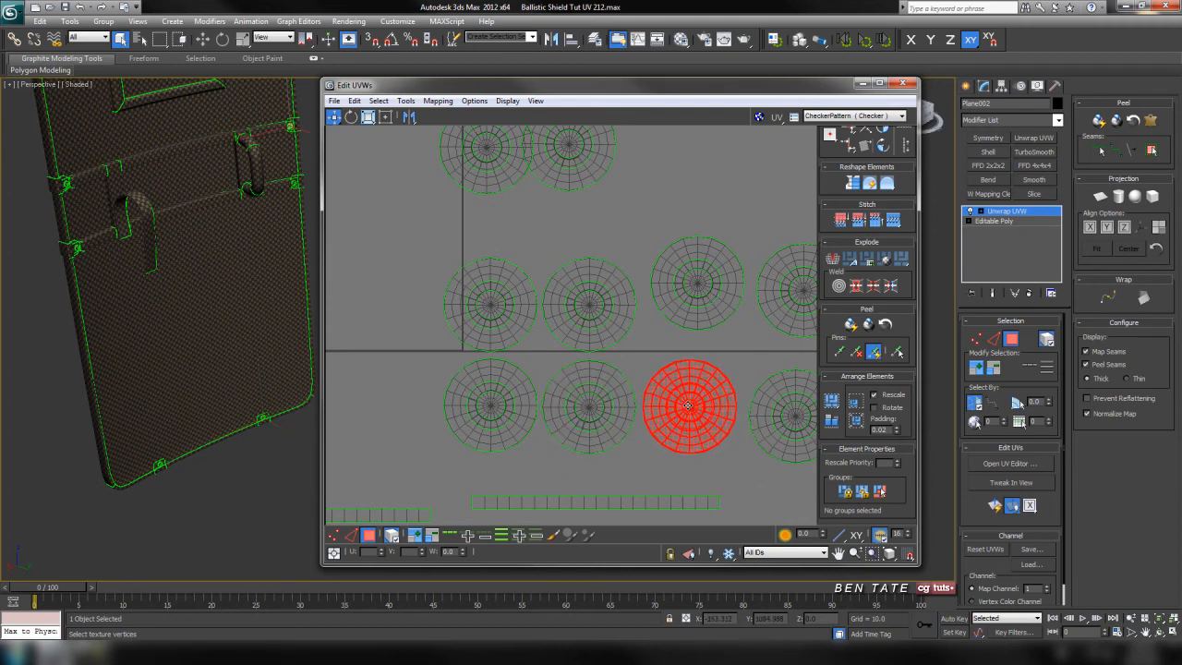
# Step: Nudge the remaining round caps of the middle and bottom rows into even, closely spaced columns
pyautogui.moveTo(696, 275); pyautogui.dragTo(687, 298)
pyautogui.moveTo(673, 316); pyautogui.dragTo(505, 312, button='middle')
pyautogui.moveTo(636, 294); pyautogui.dragTo(618, 305)
pyautogui.moveTo(631, 418); pyautogui.dragTo(632, 419)
pyautogui.moveTo(630, 416); pyautogui.dragTo(622, 407)
pyautogui.moveTo(754, 418); pyautogui.dragTo(722, 406)
pyautogui.moveTo(758, 317); pyautogui.dragTo(713, 301)
# Step: Bring the two top-row caps down and move the two end caps beside them, forming a grid of three rows of four
pyautogui.scroll(-2, 670, 324)
pyautogui.moveTo(513, 213); pyautogui.dragTo(515, 249)
pyautogui.click(418, 218)
pyautogui.moveTo(423, 207); pyautogui.dragTo(430, 249)
pyautogui.moveTo(710, 271); pyautogui.dragTo(769, 448)
pyautogui.moveTo(745, 406); pyautogui.dragTo(594, 253)
pyautogui.click(570, 174)
pyautogui.moveTo(570, 174); pyautogui.dragTo(650, 243)
pyautogui.scroll(3, 654, 245)
pyautogui.scroll(-10, 650, 258)
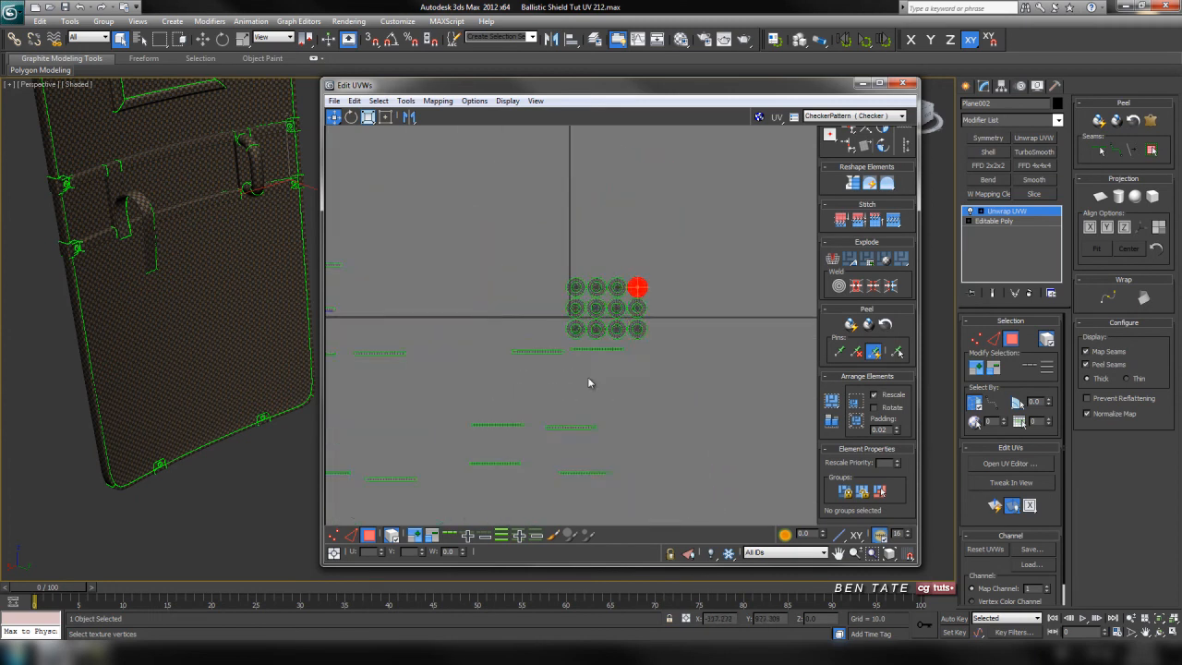
# Step: Stack five of the loose bolt side strips from the far side of the UV square above one another
pyautogui.moveTo(594, 368); pyautogui.dragTo(610, 366, button='middle')
pyautogui.moveTo(386, 246); pyautogui.dragTo(411, 454)
pyautogui.keyDown('ctrl'); pyautogui.click(457, 336); pyautogui.keyUp('ctrl')
pyautogui.moveTo(408, 448)
pyautogui.mouseDown()
pyautogui.moveTo(441, 455)
pyautogui.moveTo(431, 453)
pyautogui.mouseUp()
pyautogui.moveTo(433, 452); pyautogui.dragTo(487, 322, button='middle')
pyautogui.scroll(4, 488, 323)
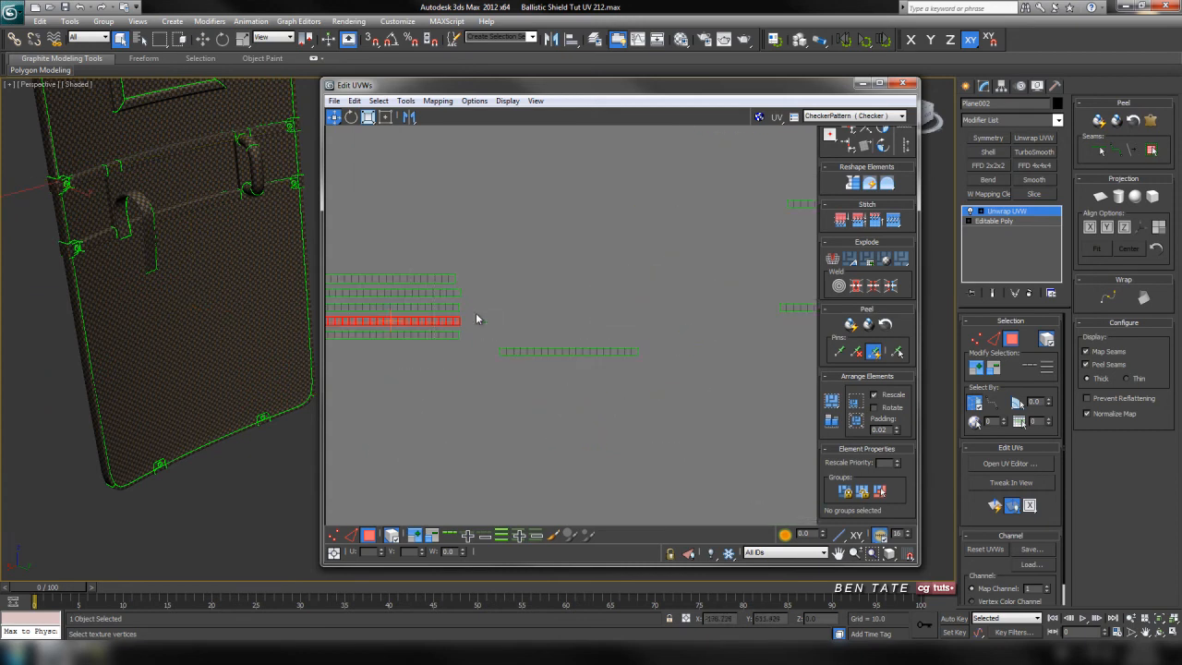
# Step: Add five more bolt side strips to the stack and move the whole stack below the cap grid
pyautogui.moveTo(437, 367); pyautogui.dragTo(635, 346)
pyautogui.moveTo(598, 274); pyautogui.dragTo(473, 293, button='middle')
pyautogui.moveTo(507, 373); pyautogui.dragTo(790, 410)
pyautogui.moveTo(724, 389); pyautogui.dragTo(522, 432, button='middle')
pyautogui.keyDown('ctrl'); pyautogui.moveTo(555, 344); pyautogui.dragTo(783, 342); pyautogui.keyUp('ctrl')
pyautogui.keyDown('ctrl'); pyautogui.click(732, 280); pyautogui.keyUp('ctrl')
pyautogui.moveTo(769, 395); pyautogui.dragTo(535, 366, button='middle')
pyautogui.moveTo(543, 353); pyautogui.dragTo(576, 364)
pyautogui.scroll(-6, 575, 364)
pyautogui.moveTo(602, 357); pyautogui.dragTo(621, 397, button='middle')
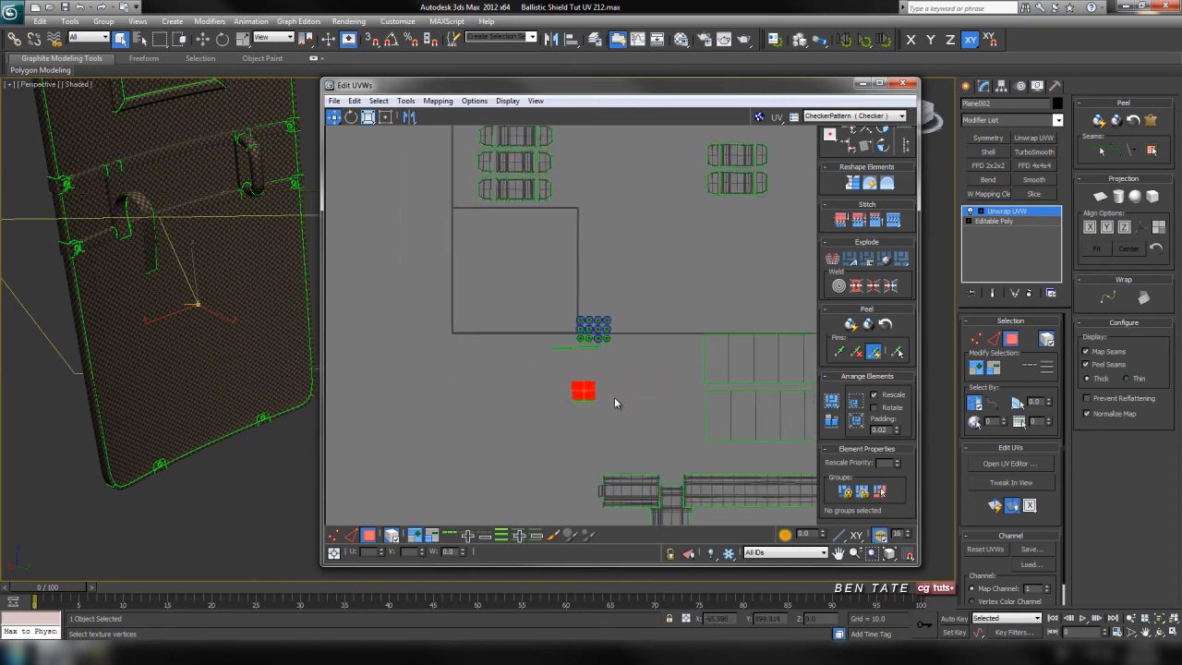
# Step: Move the last two loose bolt side strips from beneath the caps to the stack of strips
pyautogui.scroll(3, 620, 398)
pyautogui.moveTo(555, 397); pyautogui.dragTo(501, 317)
pyautogui.scroll(2, 554, 370)
pyautogui.scroll(2, 573, 384)
pyautogui.moveTo(589, 324); pyautogui.dragTo(588, 303)
pyautogui.click(684, 284)
pyautogui.moveTo(683, 283); pyautogui.dragTo(550, 417)
# Step: Align the lower strips of the stack at their ends and close the gaps between them
pyautogui.scroll(3, 550, 420)
pyautogui.moveTo(490, 374); pyautogui.dragTo(515, 417, button='middle')
pyautogui.moveTo(513, 418); pyautogui.dragTo(515, 360)
pyautogui.keyDown('ctrl'); pyautogui.click(539, 388); pyautogui.keyUp('ctrl')
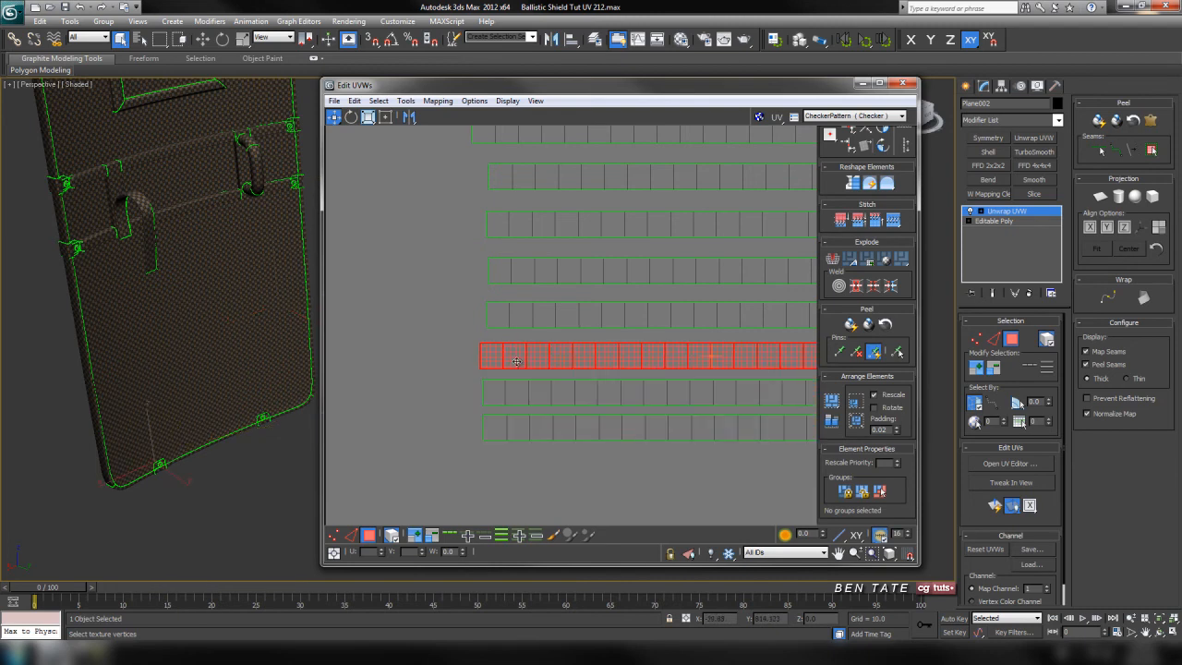
pyautogui.moveTo(514, 339); pyautogui.dragTo(513, 398, button='middle')
pyautogui.moveTo(513, 332); pyautogui.dragTo(508, 332)
pyautogui.moveTo(511, 332); pyautogui.dragTo(510, 402, button='middle')
pyautogui.moveTo(518, 353); pyautogui.dragTo(517, 359)
# Step: Move the upper strips of the stack down one by one, aligning their ends and evening out the spacing
pyautogui.moveTo(525, 317); pyautogui.dragTo(520, 331)
pyautogui.moveTo(520, 331); pyautogui.dragTo(507, 403, button='middle')
pyautogui.moveTo(507, 335); pyautogui.dragTo(512, 358)
pyautogui.moveTo(495, 295); pyautogui.dragTo(512, 320)
pyautogui.moveTo(524, 255); pyautogui.dragTo(541, 281)
pyautogui.moveTo(552, 225); pyautogui.dragTo(553, 253)
pyautogui.moveTo(559, 172); pyautogui.dragTo(558, 215)
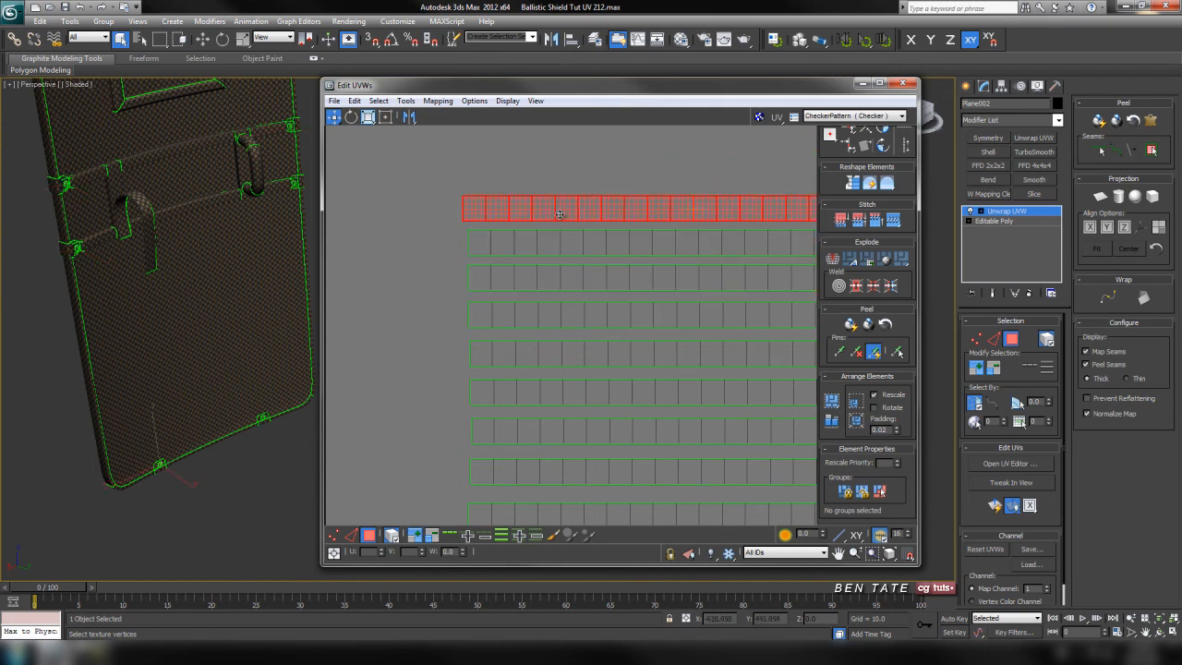
# Step: Split the stack of strips into two side-by-side columns of six and place them directly beneath the cap grid
pyautogui.scroll(-4, 558, 222)
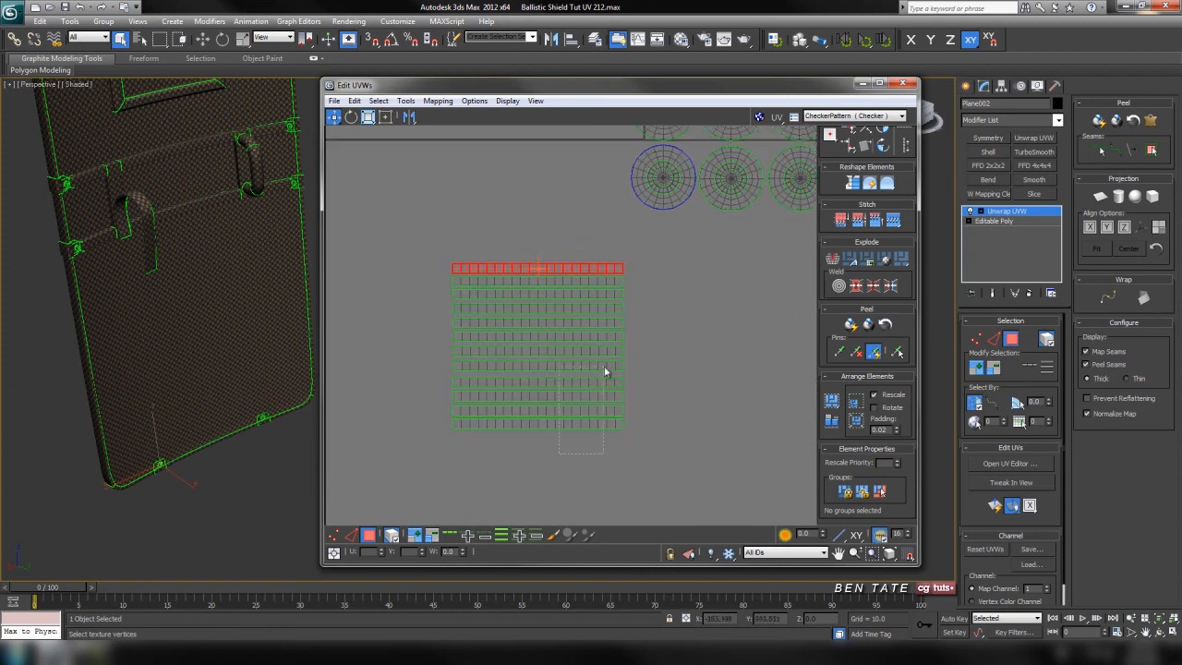
pyautogui.moveTo(611, 359); pyautogui.dragTo(753, 272)
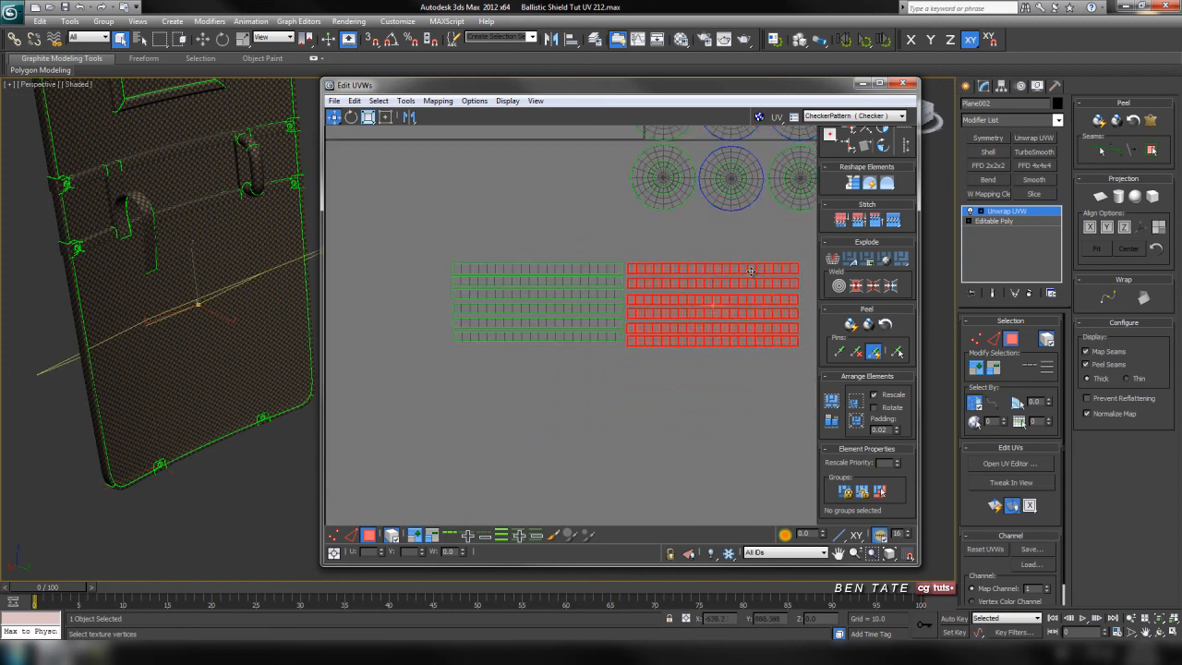
pyautogui.moveTo(752, 271); pyautogui.dragTo(642, 410, button='middle')
pyautogui.moveTo(446, 366); pyautogui.dragTo(605, 497)
pyautogui.moveTo(617, 408); pyautogui.dragTo(748, 364)
pyautogui.moveTo(727, 389); pyautogui.dragTo(607, 412, button='middle')
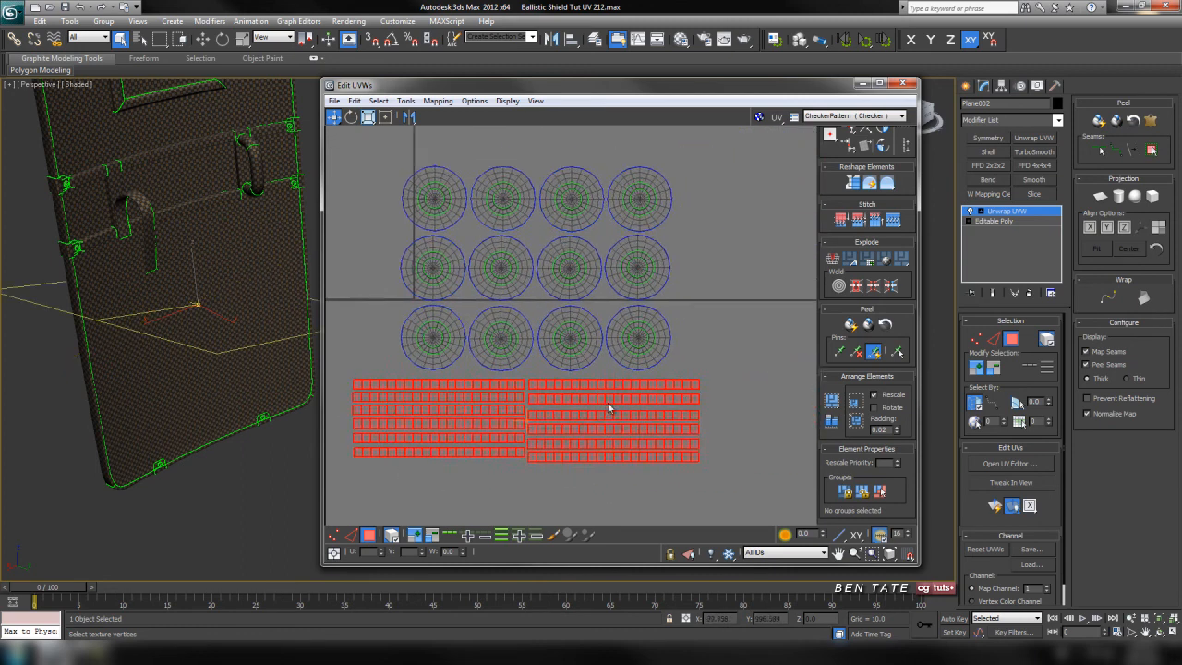
# Step: Move the complete block of bolt caps and strips just outside the UV square's lower right corner
pyautogui.scroll(-6, 607, 412)
pyautogui.moveTo(617, 402); pyautogui.dragTo(602, 373)
pyautogui.scroll(-5, 642, 403)
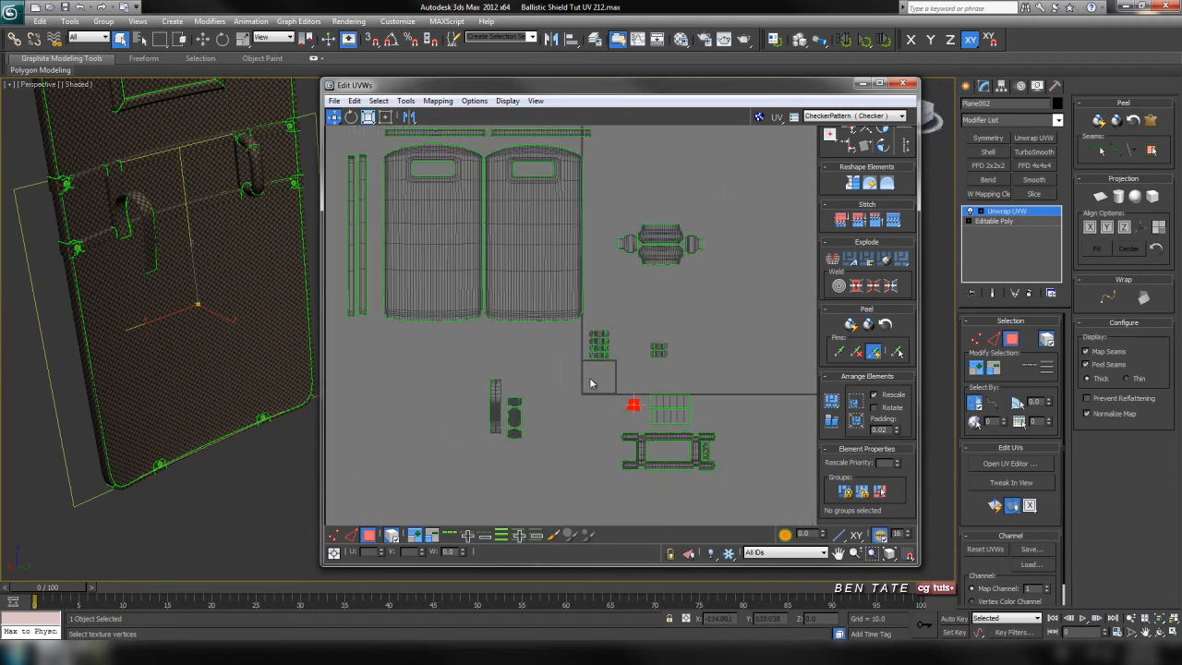
pyautogui.moveTo(693, 335); pyautogui.dragTo(694, 347, button='middle')
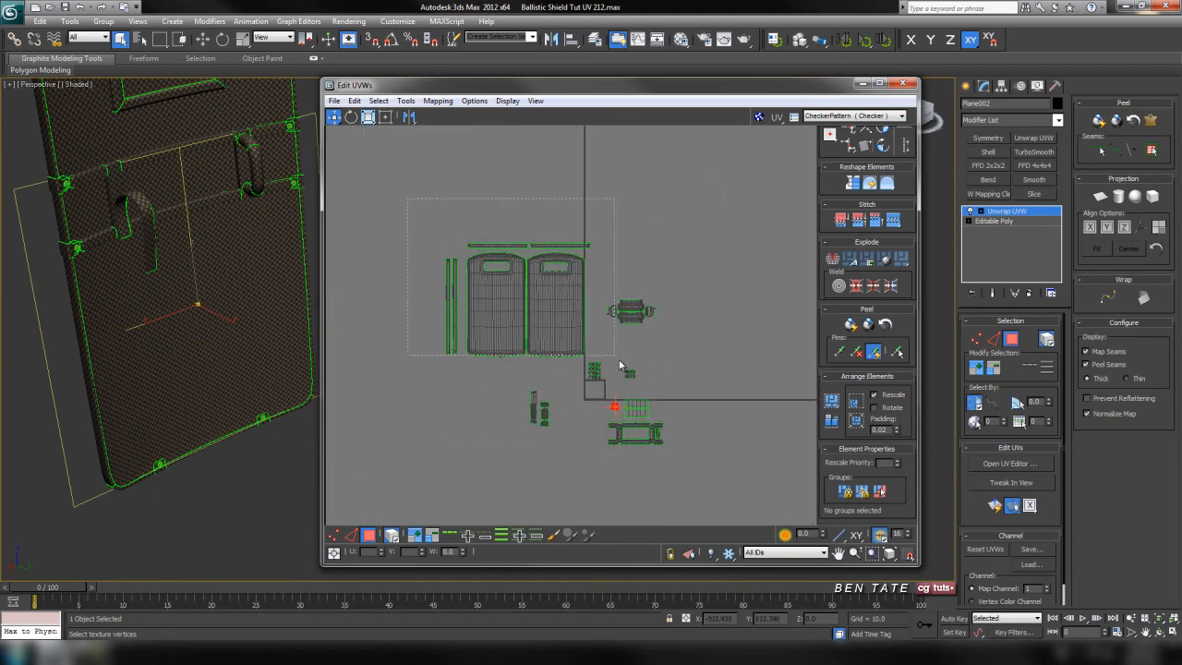
# Step: Scale all UV shells down together and move them so the two shield faces lie over the UV square
pyautogui.hotkey('ctrl', 'a')
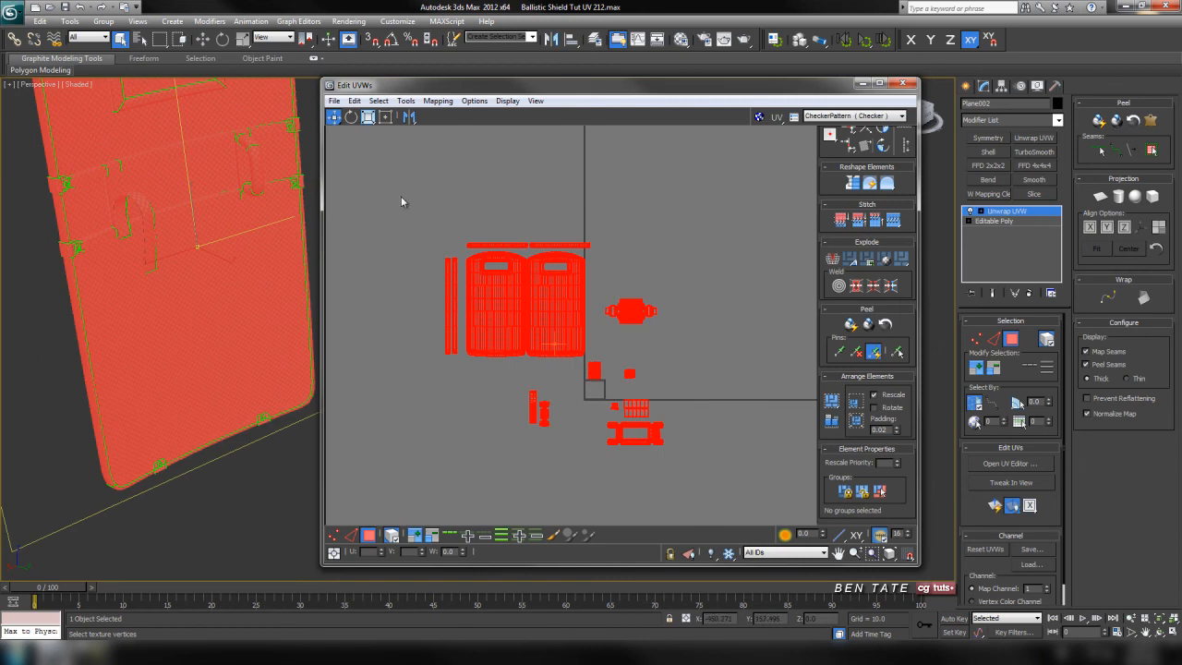
pyautogui.click(406, 101)
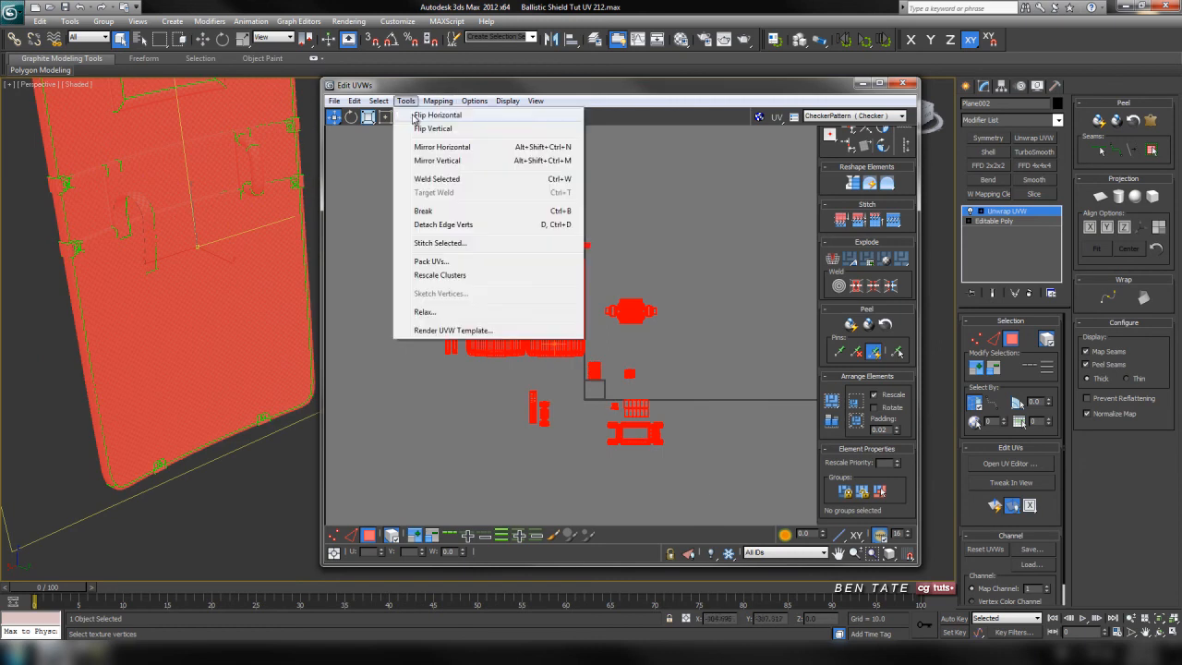
pyautogui.click(633, 94)
pyautogui.moveTo(541, 272); pyautogui.dragTo(501, 256, button='middle')
pyautogui.click(369, 116)
pyautogui.moveTo(527, 306); pyautogui.dragTo(463, 278)
pyautogui.moveTo(414, 199); pyautogui.dragTo(419, 234)
pyautogui.press('w')
pyautogui.moveTo(517, 305); pyautogui.dragTo(608, 383)
pyautogui.moveTo(610, 384); pyautogui.dragTo(568, 295, button='middle')
pyautogui.scroll(3, 508, 265)
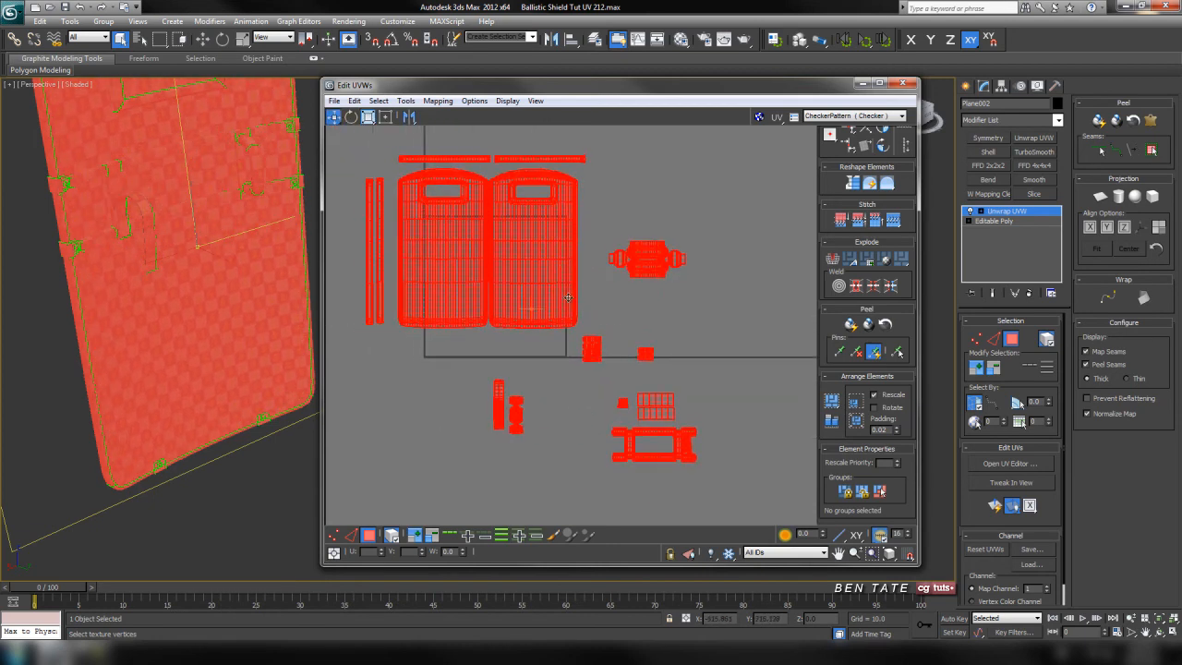
# Step: Shrink and reposition all shells together until both shield faces and their edge strips fit inside the UV square, then deselect them
pyautogui.moveTo(539, 264); pyautogui.dragTo(557, 337)
pyautogui.scroll(2, 553, 312)
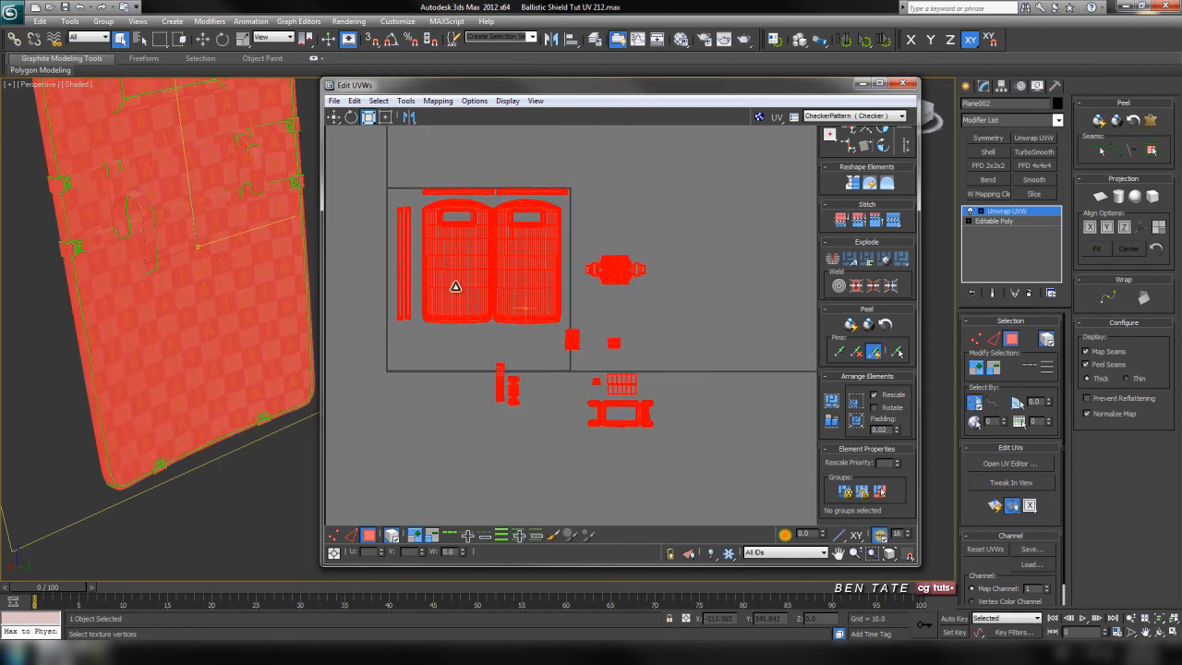
pyautogui.moveTo(455, 285); pyautogui.dragTo(496, 289, button='middle')
pyautogui.moveTo(585, 291); pyautogui.dragTo(610, 318, button='middle')
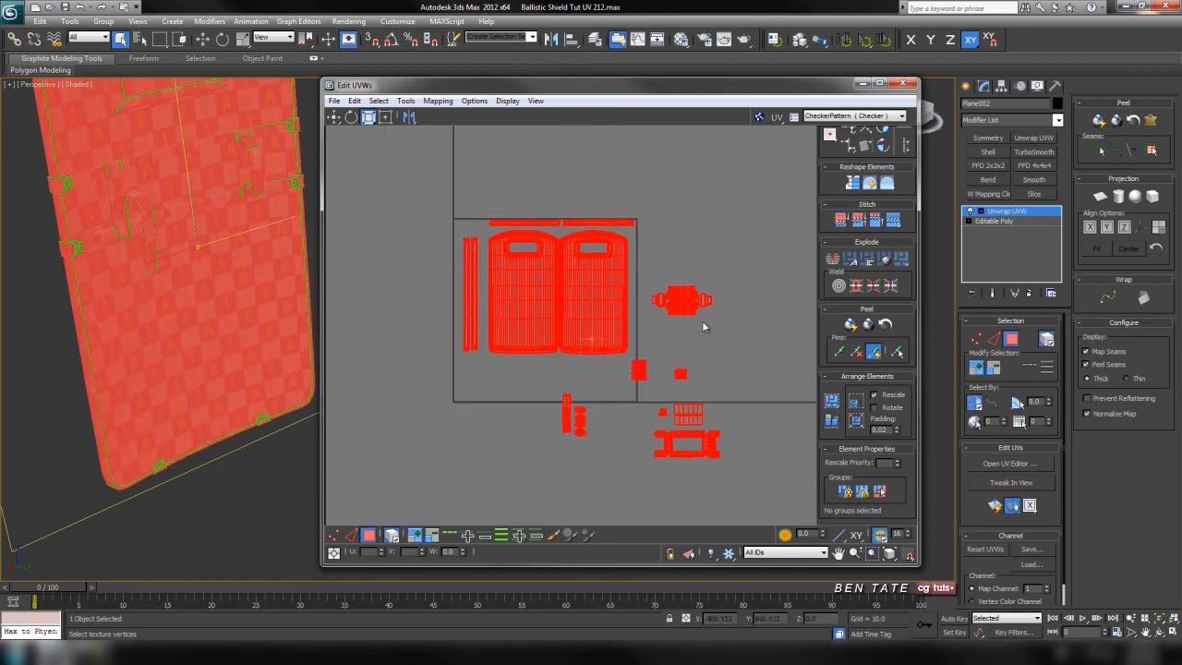
pyautogui.scroll(2, 606, 326)
pyautogui.moveTo(628, 306); pyautogui.dragTo(614, 285, button='middle')
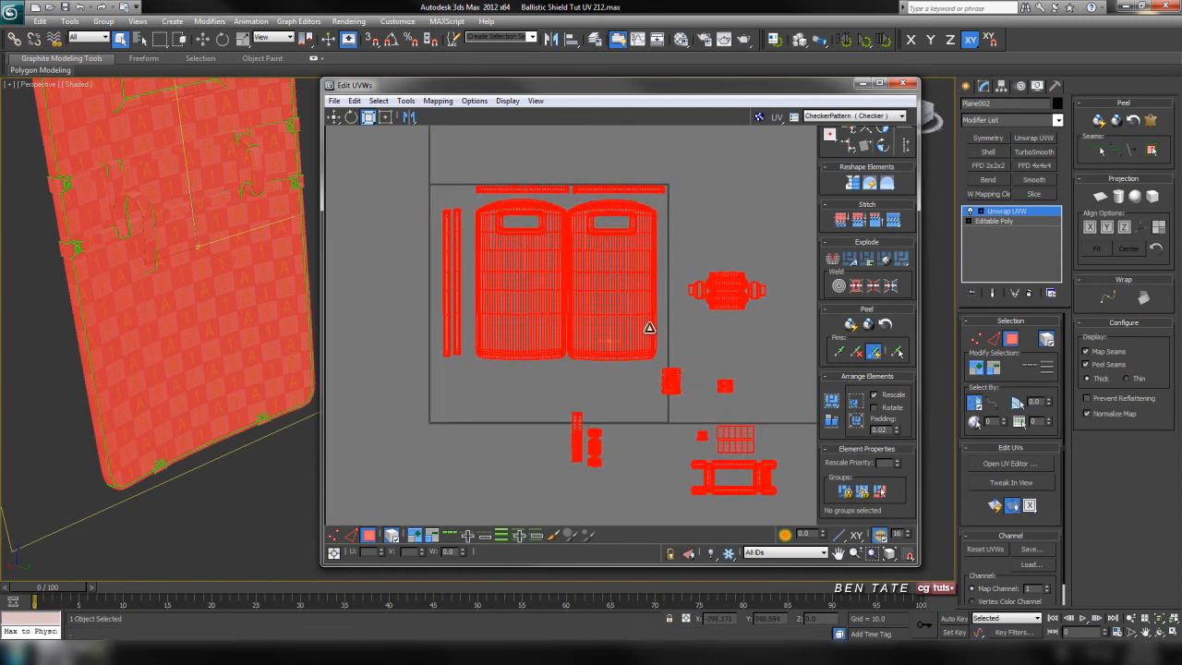
pyautogui.click(680, 257)
# Step: Move one long vertical edge strip right up against the outer side of the left shield face shell
pyautogui.press('w')
pyautogui.moveTo(532, 323)
pyautogui.mouseDown(button='middle')
pyautogui.moveTo(523, 326)
pyautogui.moveTo(542, 335)
pyautogui.mouseUp(button='middle')
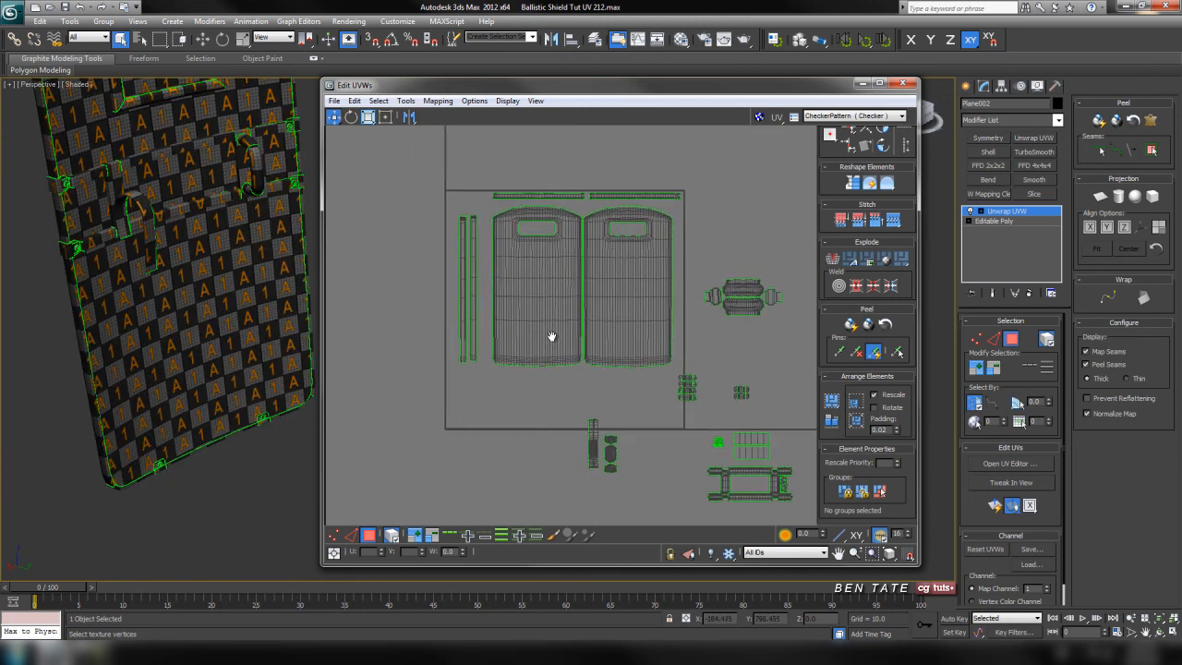
pyautogui.scroll(2, 515, 314)
pyautogui.moveTo(484, 268); pyautogui.dragTo(543, 347, button='middle')
pyautogui.moveTo(681, 336); pyautogui.dragTo(617, 313, button='middle')
pyautogui.click(431, 264)
pyautogui.moveTo(431, 264); pyautogui.dragTo(487, 267)
pyautogui.moveTo(511, 269); pyautogui.dragTo(497, 267)
# Step: Fit the other vertical edge strip between the two shield face shells and nudge the right face up to it
pyautogui.moveTo(414, 269); pyautogui.dragTo(616, 268)
pyautogui.moveTo(616, 268); pyautogui.dragTo(574, 293, button='middle')
pyautogui.scroll(4, 589, 254)
pyautogui.moveTo(544, 252); pyautogui.dragTo(520, 248)
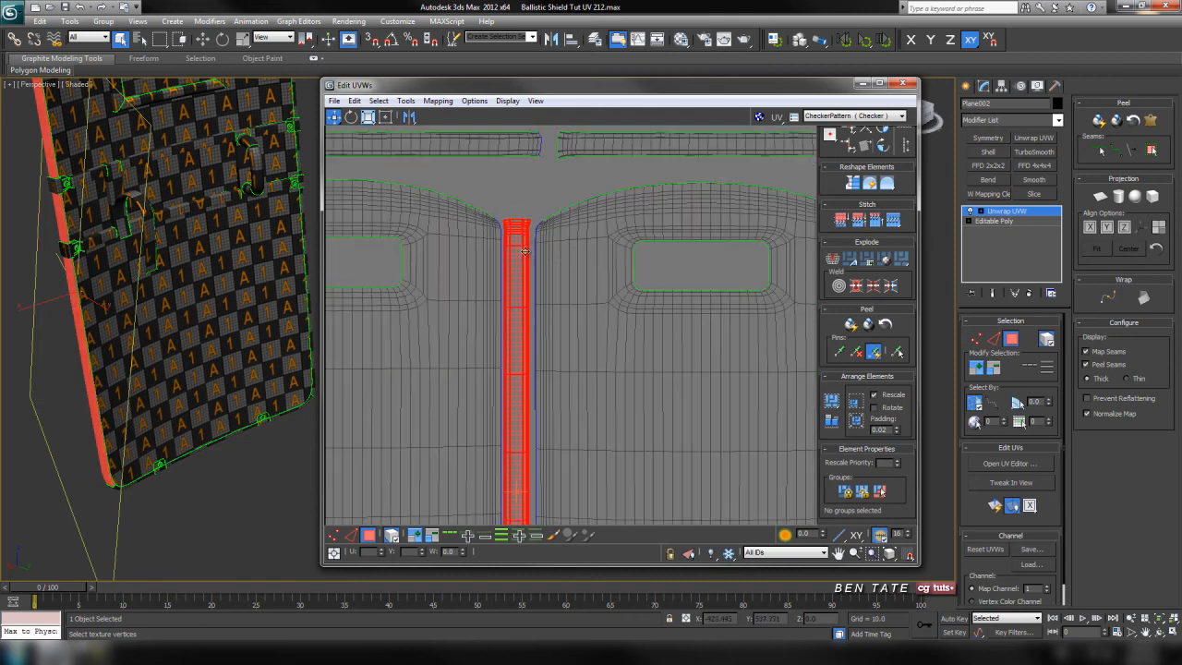
pyautogui.scroll(-2, 520, 247)
pyautogui.click(561, 262)
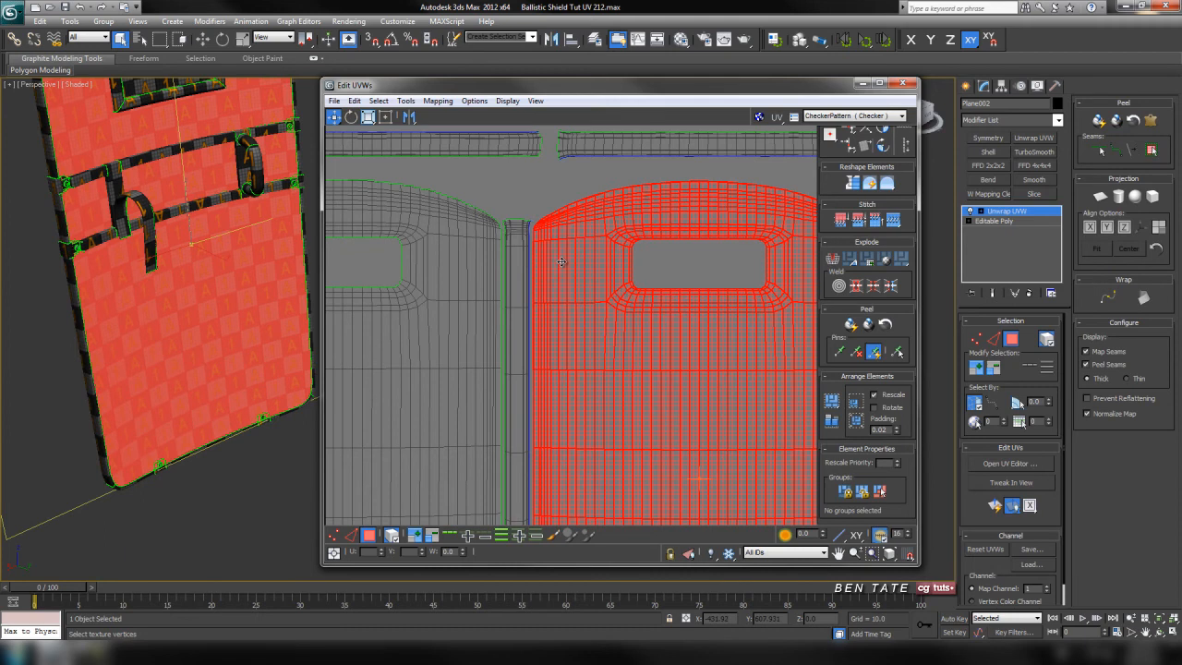
# Step: Move the two horizontal edge strips down close above the curved tops of the two shield faces
pyautogui.scroll(-4, 562, 262)
pyautogui.moveTo(531, 238); pyautogui.dragTo(555, 274, button='middle')
pyautogui.scroll(3, 504, 242)
pyautogui.moveTo(502, 241); pyautogui.dragTo(479, 255)
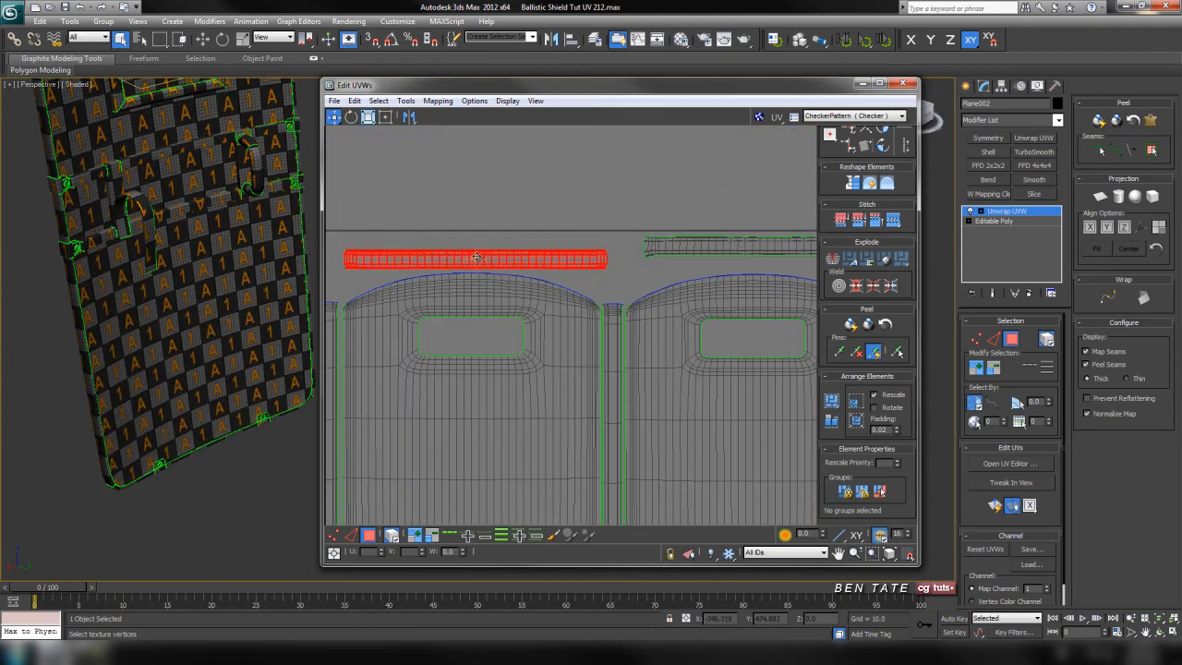
pyautogui.moveTo(609, 278); pyautogui.dragTo(501, 286, button='middle')
pyautogui.moveTo(626, 255); pyautogui.dragTo(607, 269)
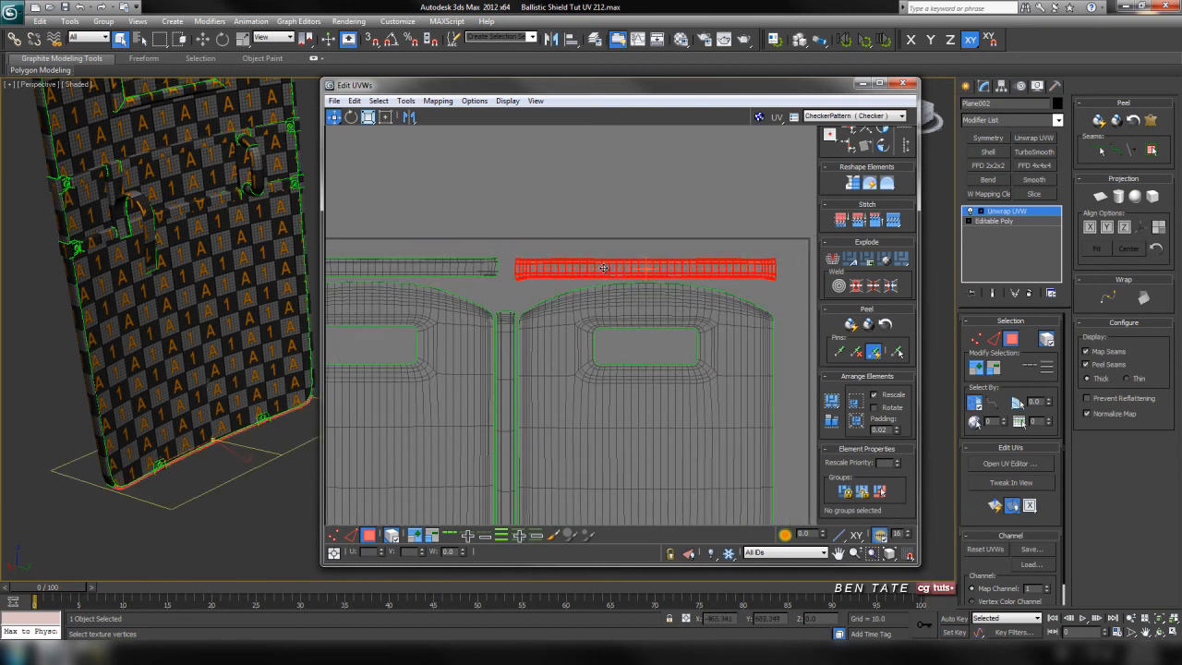
pyautogui.scroll(-3, 604, 267)
# Step: Move the shield faces and their edge strips together into the upper left corner of the UV square
pyautogui.moveTo(431, 260); pyautogui.dragTo(456, 225, button='middle')
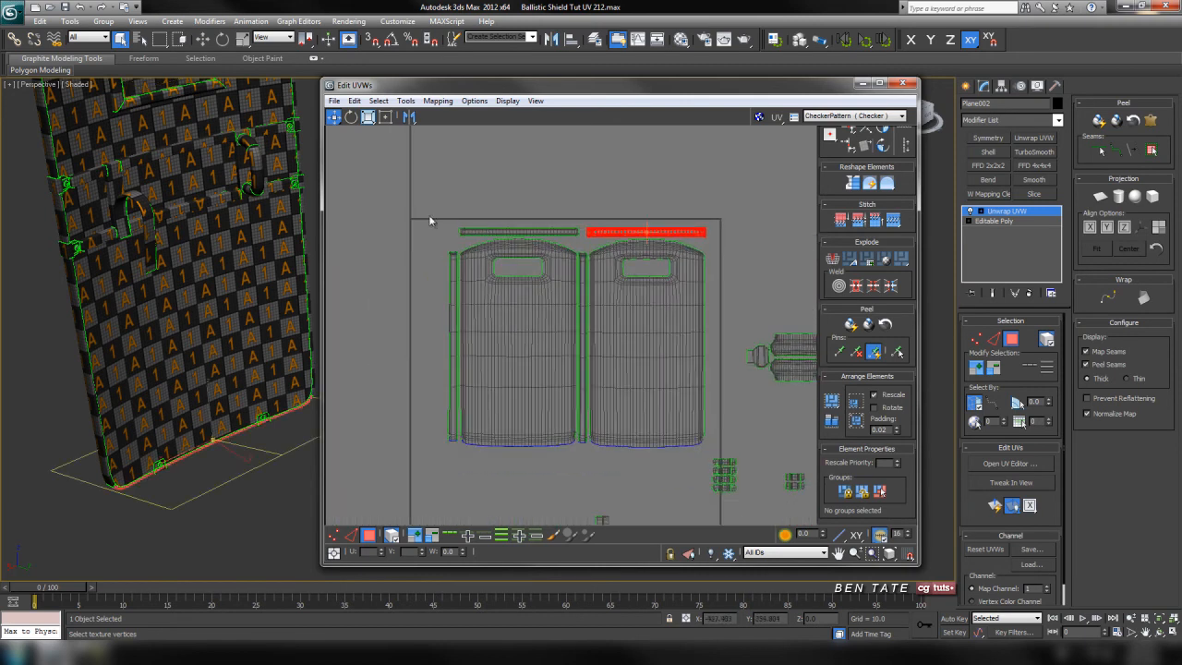
pyautogui.moveTo(680, 459); pyautogui.dragTo(438, 218)
pyautogui.moveTo(639, 427); pyautogui.dragTo(604, 422)
pyautogui.scroll(5, 433, 296)
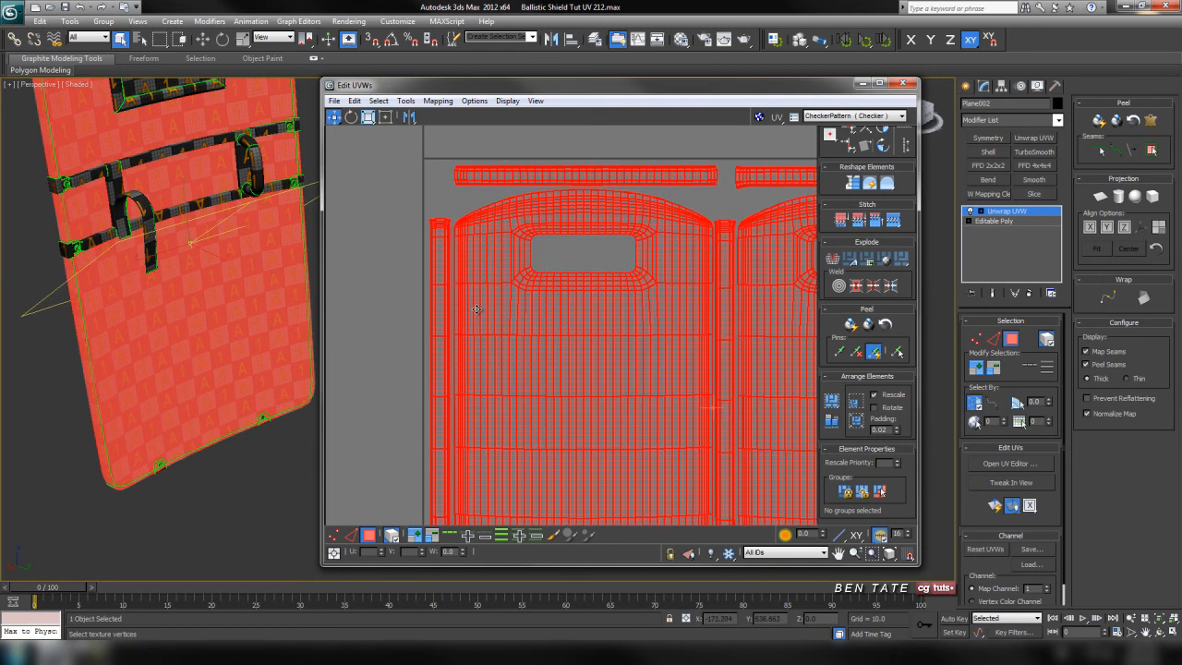
pyautogui.scroll(-5, 573, 304)
pyautogui.scroll(2, 641, 330)
# Step: Move the viewing window's rectangular shells below the left shield face, against the left edge of the UV square
pyautogui.moveTo(682, 324); pyautogui.dragTo(610, 290, button='middle')
pyautogui.moveTo(762, 428); pyautogui.dragTo(753, 424)
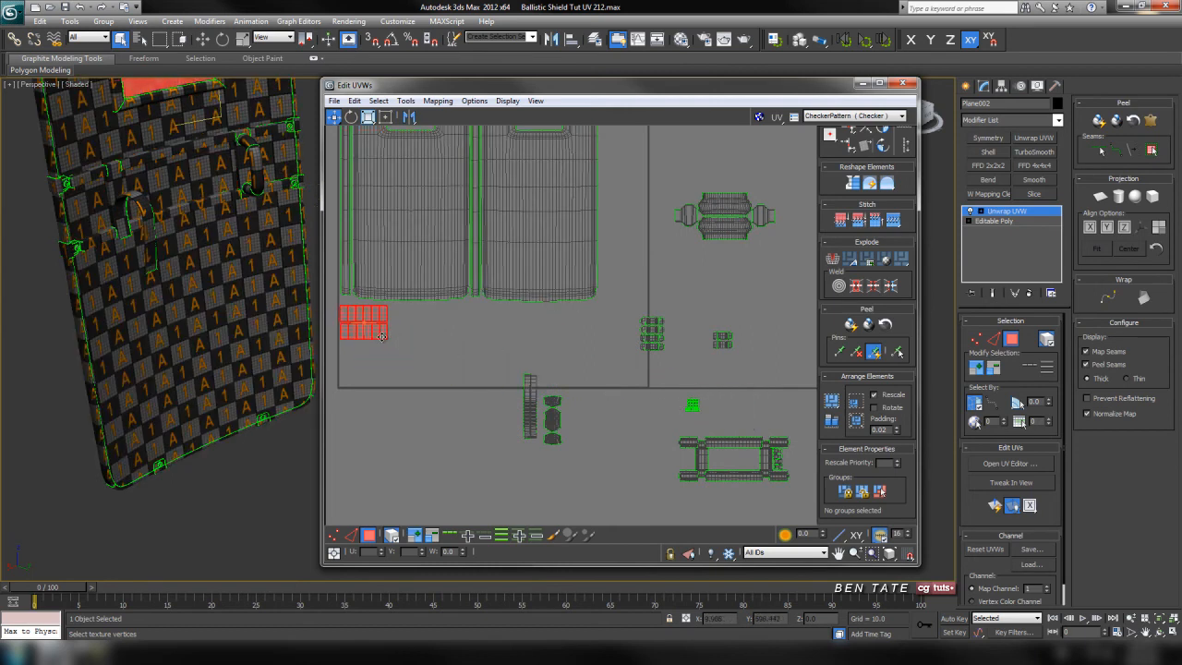
# Step: Nudge the viewing window's lower rectangular shell up to narrow the gap between the two rectangles
pyautogui.moveTo(383, 337); pyautogui.dragTo(609, 404, button='middle')
pyautogui.scroll(5, 582, 383)
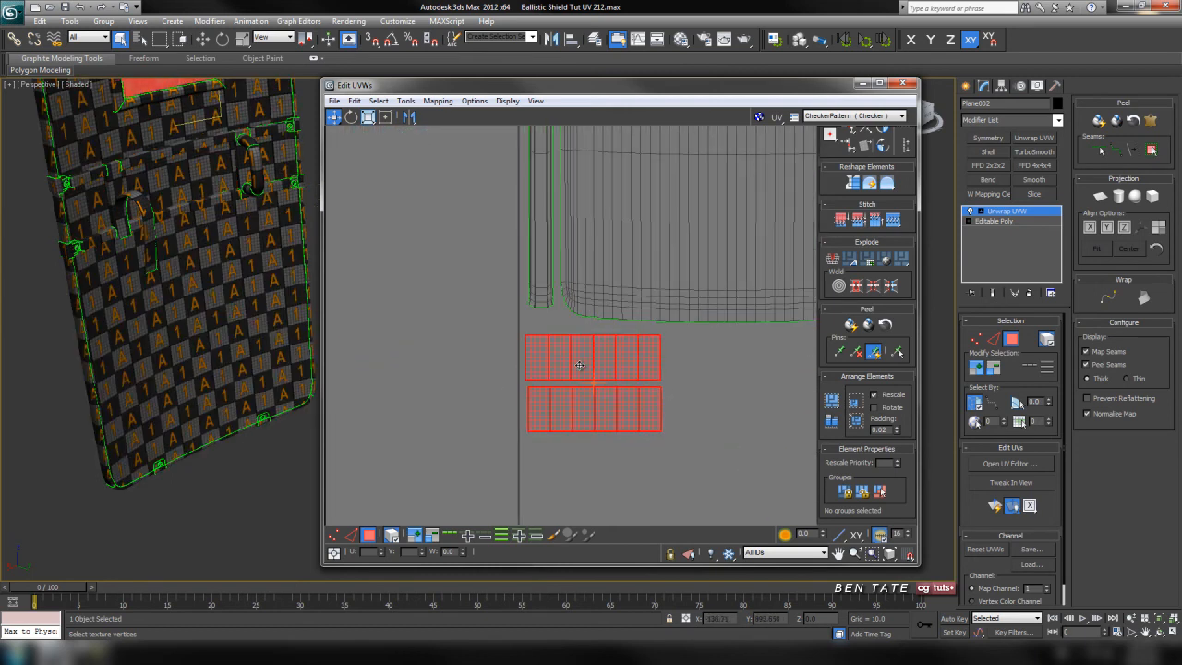
pyautogui.click(737, 462)
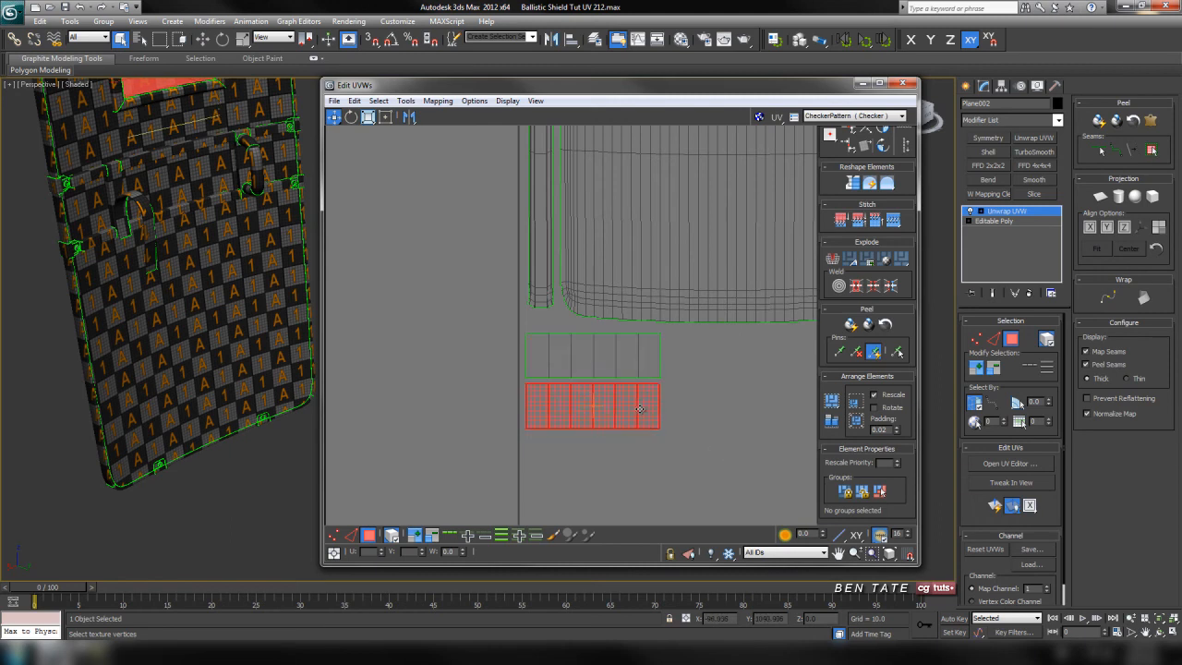
# Step: Move the strap frame shells into the UV square, beside the viewing window's rectangles and just below the shield faces
pyautogui.scroll(-8, 639, 409)
pyautogui.scroll(2, 690, 386)
pyautogui.moveTo(690, 386); pyautogui.dragTo(595, 266, button='middle')
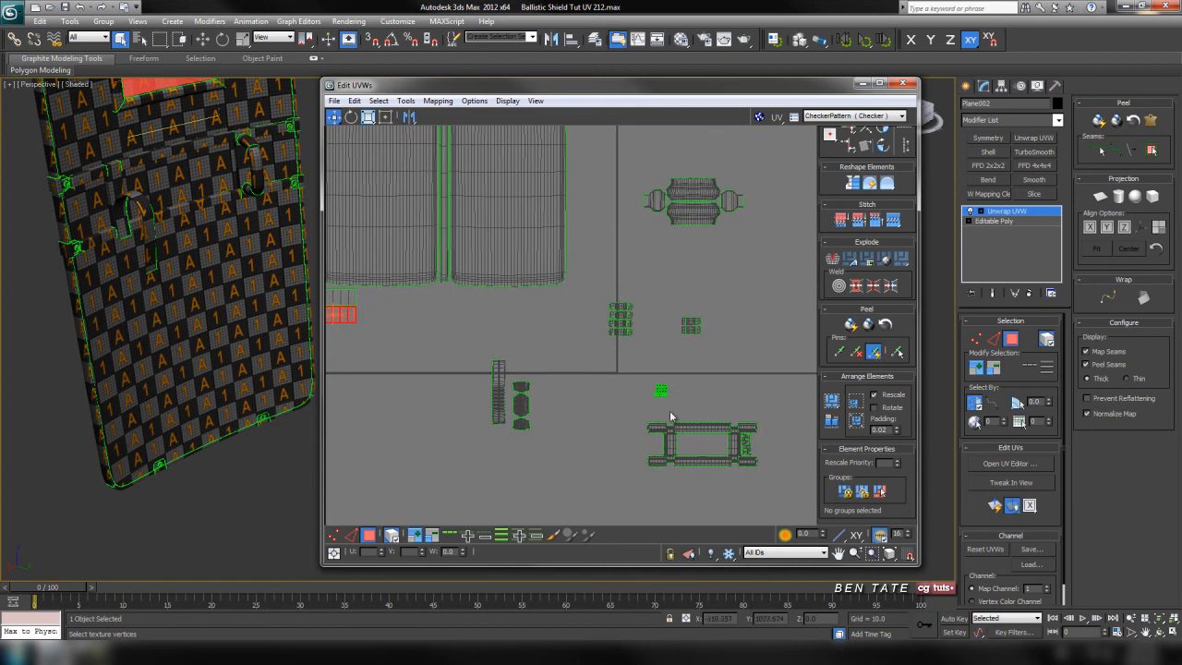
pyautogui.moveTo(780, 507); pyautogui.dragTo(453, 321)
pyautogui.scroll(4, 563, 347)
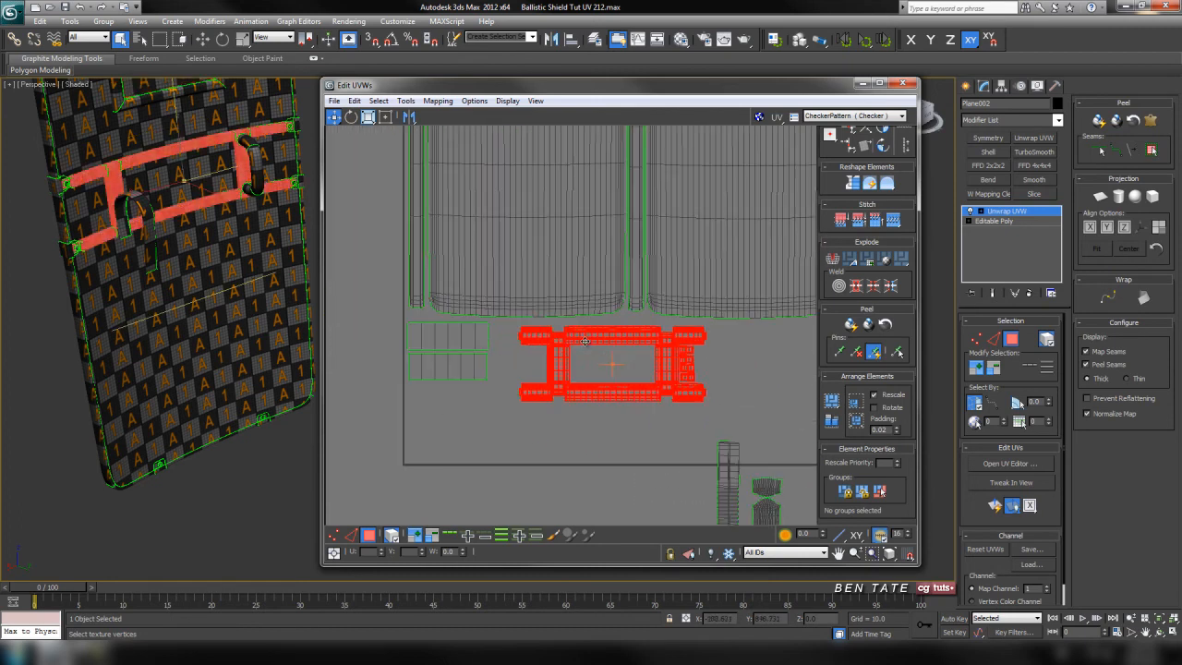
pyautogui.moveTo(579, 336); pyautogui.dragTo(562, 335)
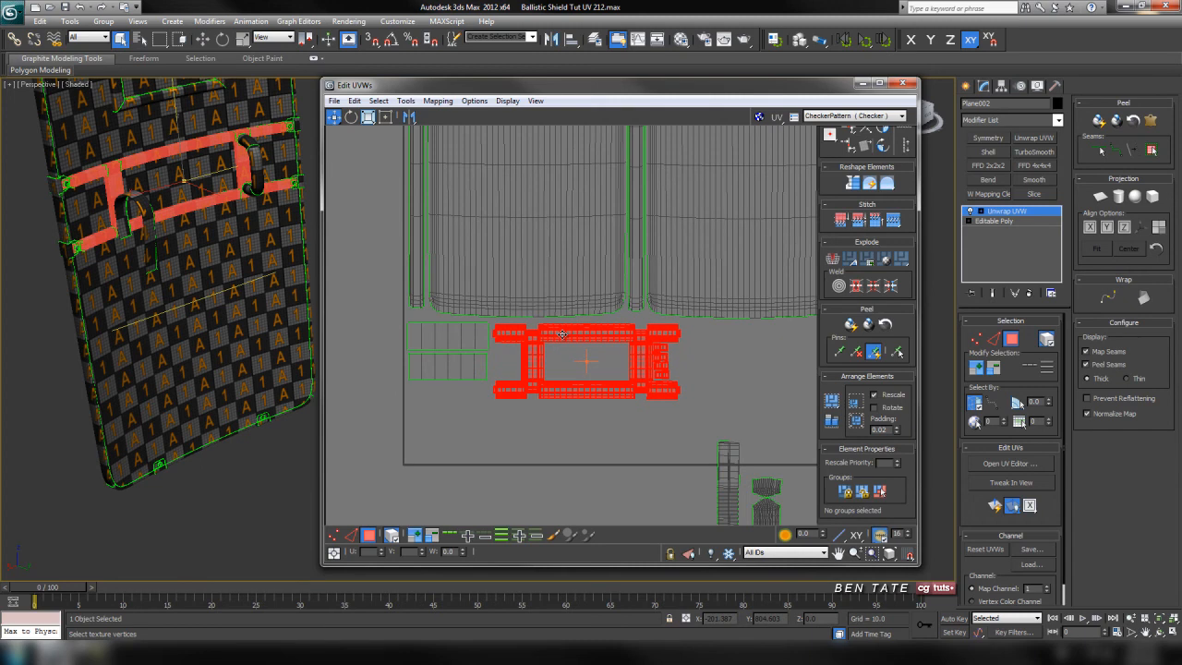
pyautogui.scroll(4, 563, 334)
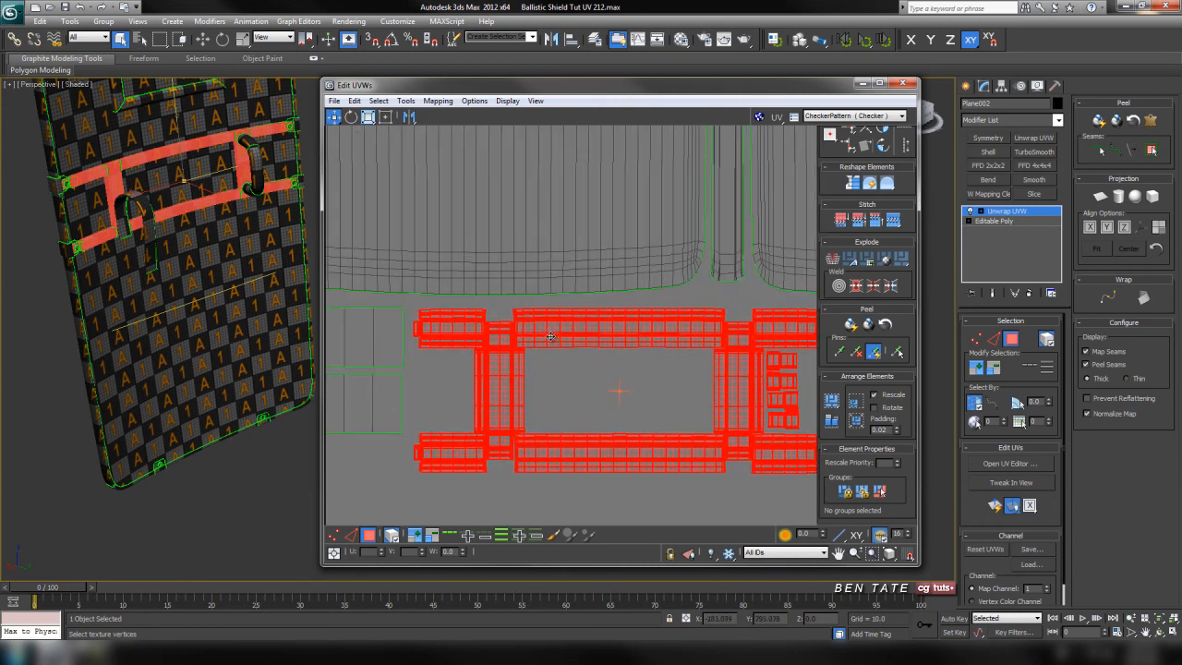
# Step: Move the handle's long strip shells into the UV square's upper right area, beside the right shield face
pyautogui.scroll(-3, 551, 336)
pyautogui.moveTo(674, 406); pyautogui.dragTo(567, 367, button='middle')
pyautogui.scroll(-3, 567, 365)
pyautogui.moveTo(720, 446); pyautogui.dragTo(625, 397, button='middle')
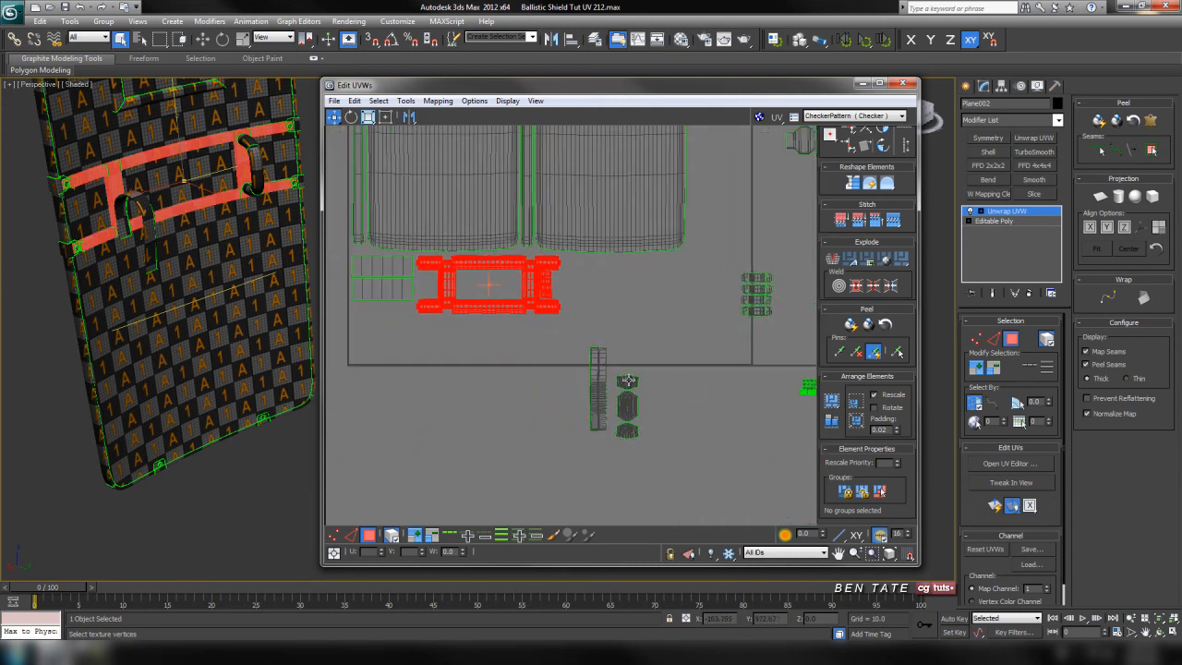
pyautogui.moveTo(671, 344); pyautogui.dragTo(822, 148, button='middle')
pyautogui.scroll(-2, 647, 426)
pyautogui.scroll(-2, 721, 282)
pyautogui.moveTo(721, 284); pyautogui.dragTo(567, 472, button='middle')
pyautogui.scroll(3, 639, 377)
pyautogui.click(554, 404)
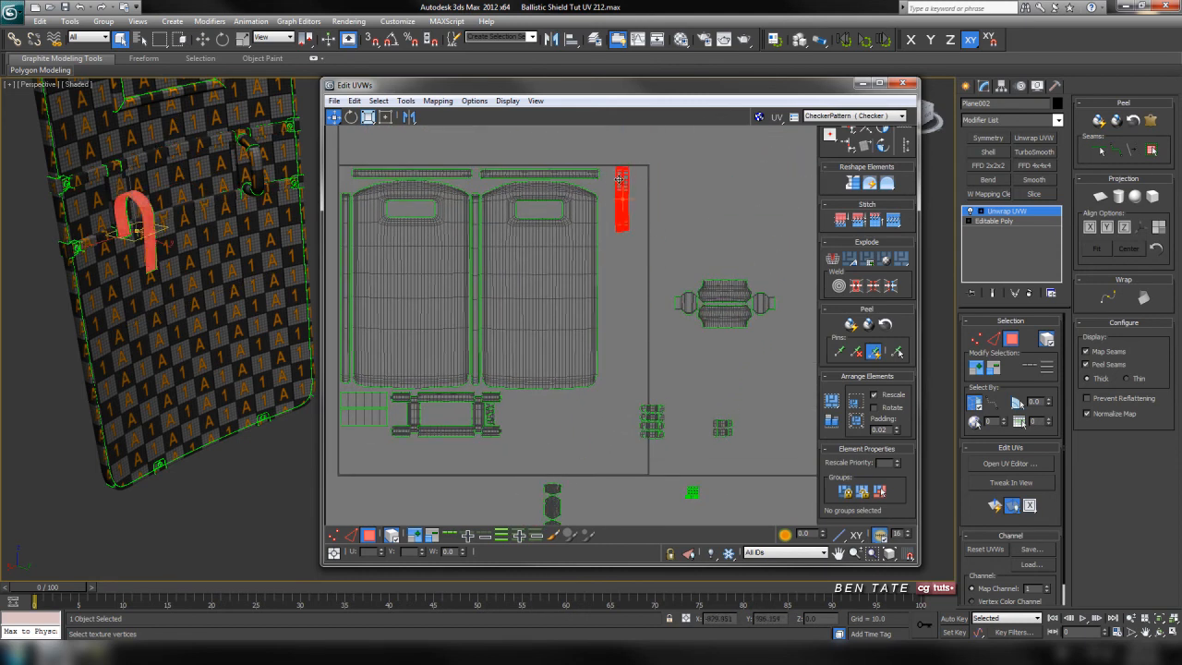
# Step: Move the second handle's three shells below the long handle strips and fit both groups close to the right shield face
pyautogui.scroll(-2, 607, 381)
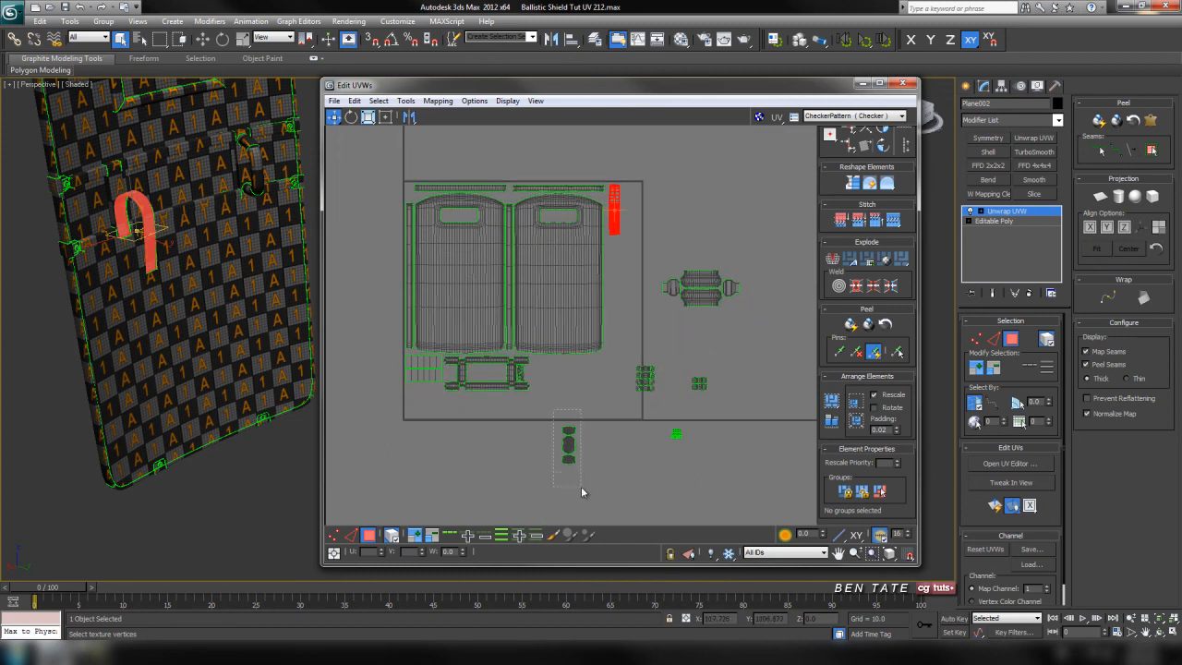
pyautogui.moveTo(581, 487); pyautogui.dragTo(581, 487)
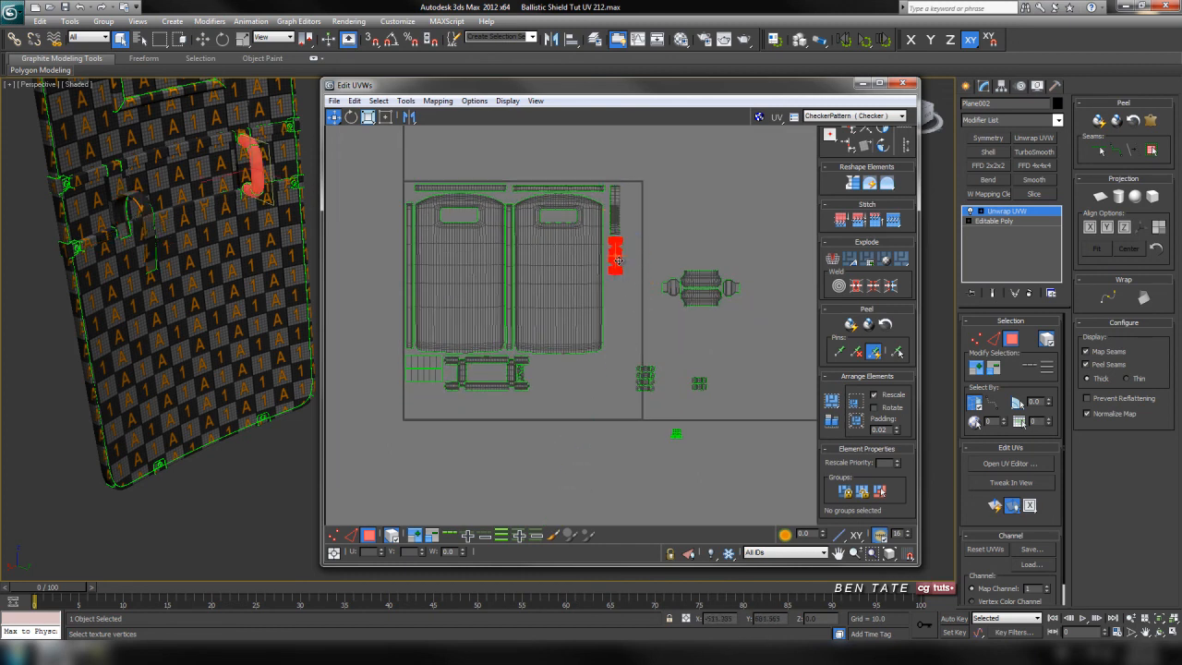
pyautogui.moveTo(617, 261); pyautogui.dragTo(623, 290, button='middle')
pyautogui.scroll(8, 625, 351)
pyautogui.moveTo(587, 315); pyautogui.dragTo(571, 306)
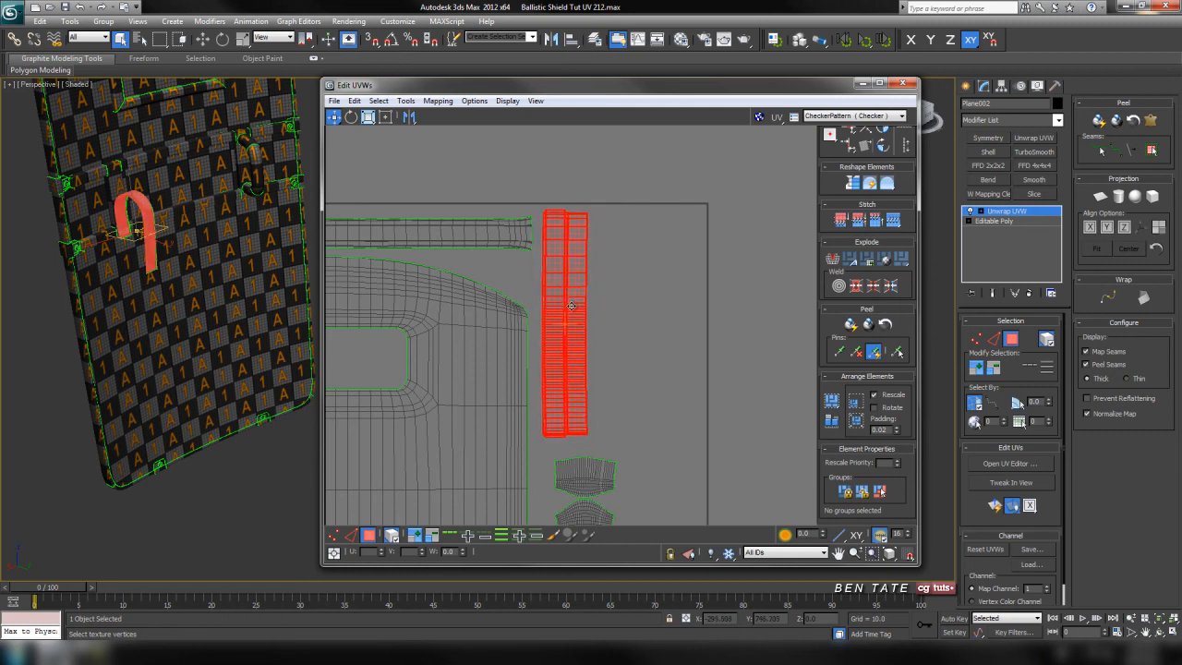
pyautogui.moveTo(571, 306); pyautogui.dragTo(645, 230, button='middle')
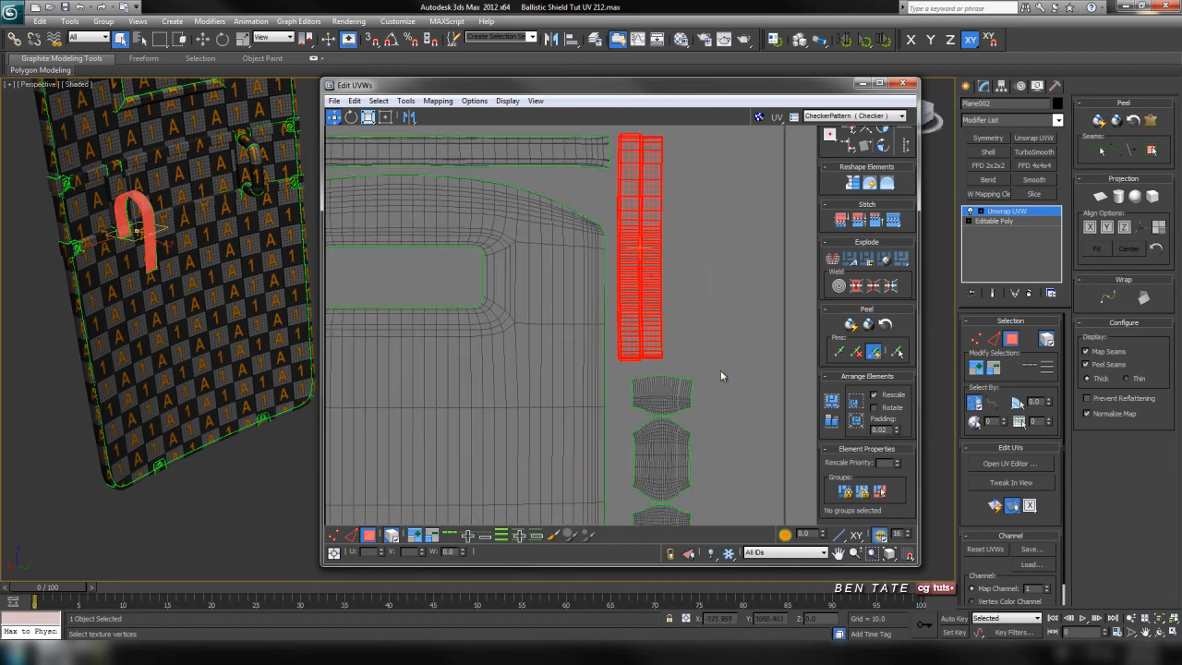
pyautogui.moveTo(700, 415); pyautogui.dragTo(702, 363, button='middle')
pyautogui.moveTo(670, 440); pyautogui.dragTo(649, 434)
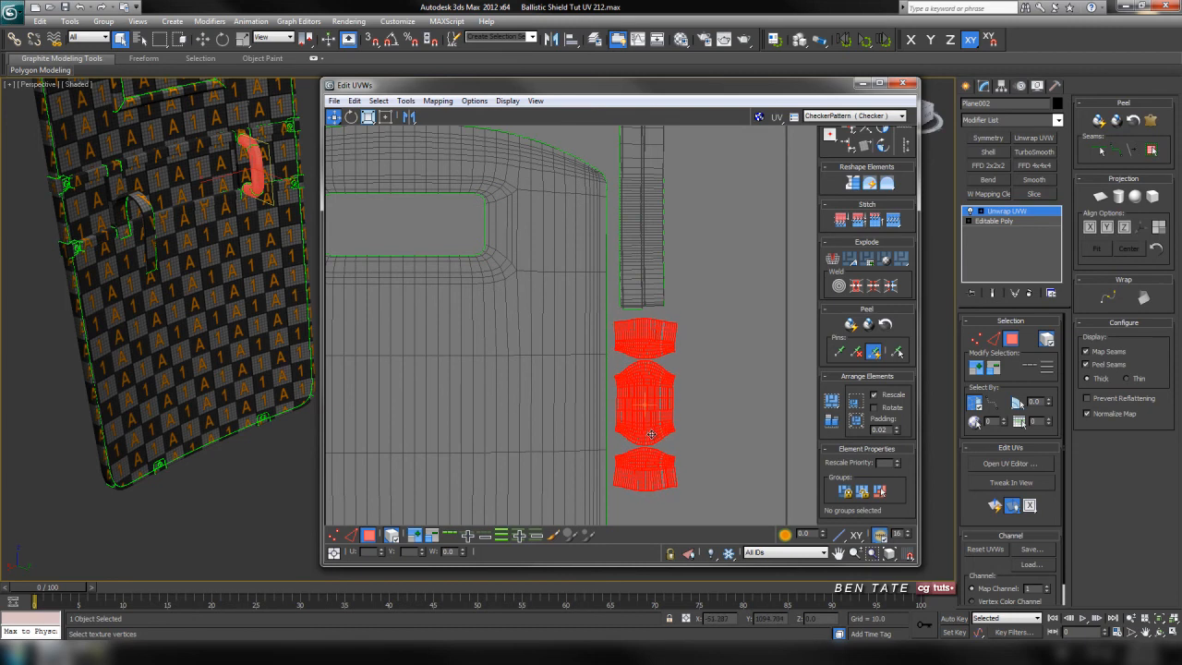
# Step: Move the viewing window's frame shells into the UV square, to the right of the strap frame
pyautogui.scroll(-8, 652, 435)
pyautogui.scroll(3, 712, 378)
pyautogui.moveTo(700, 452); pyautogui.dragTo(567, 373, button='middle')
pyautogui.moveTo(719, 339); pyautogui.dragTo(553, 452)
pyautogui.moveTo(554, 452); pyautogui.dragTo(639, 400, button='middle')
pyautogui.scroll(5, 566, 447)
pyautogui.moveTo(638, 400); pyautogui.dragTo(631, 408)
pyautogui.moveTo(586, 419); pyautogui.dragTo(707, 412, button='middle')
# Step: Move the small block shells from the right side of the strap frame to its empty left side
pyautogui.scroll(3, 624, 368)
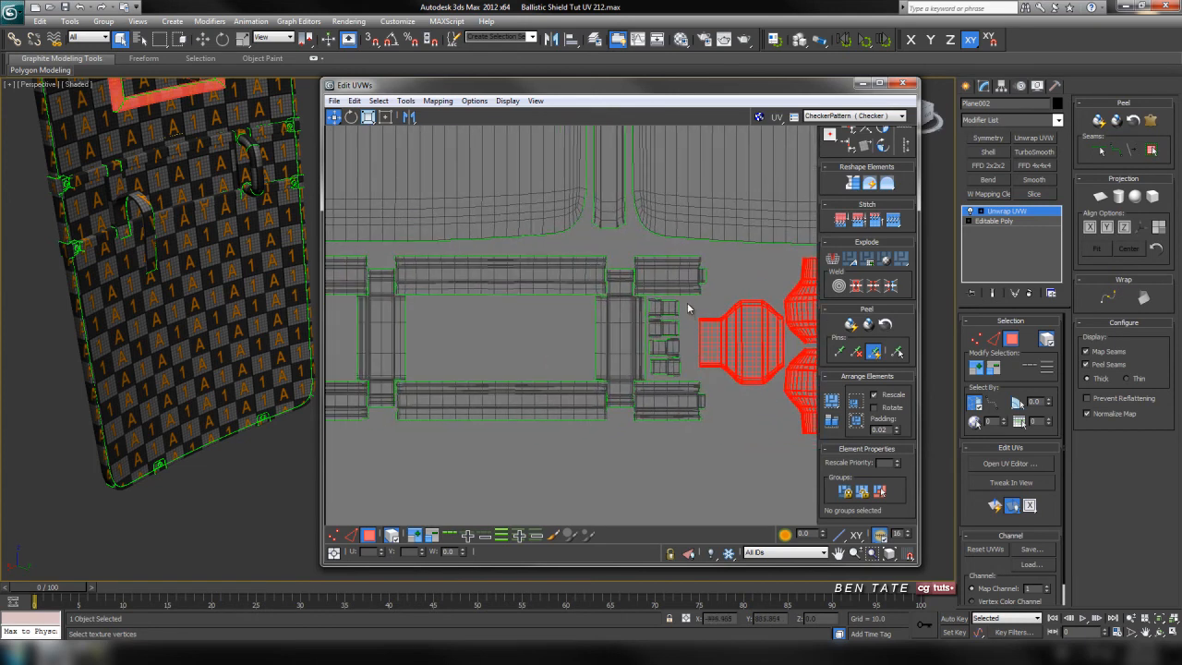
pyautogui.moveTo(673, 374); pyautogui.dragTo(642, 394)
pyautogui.moveTo(642, 395); pyautogui.dragTo(735, 396, button='middle')
pyautogui.moveTo(738, 374); pyautogui.dragTo(429, 373)
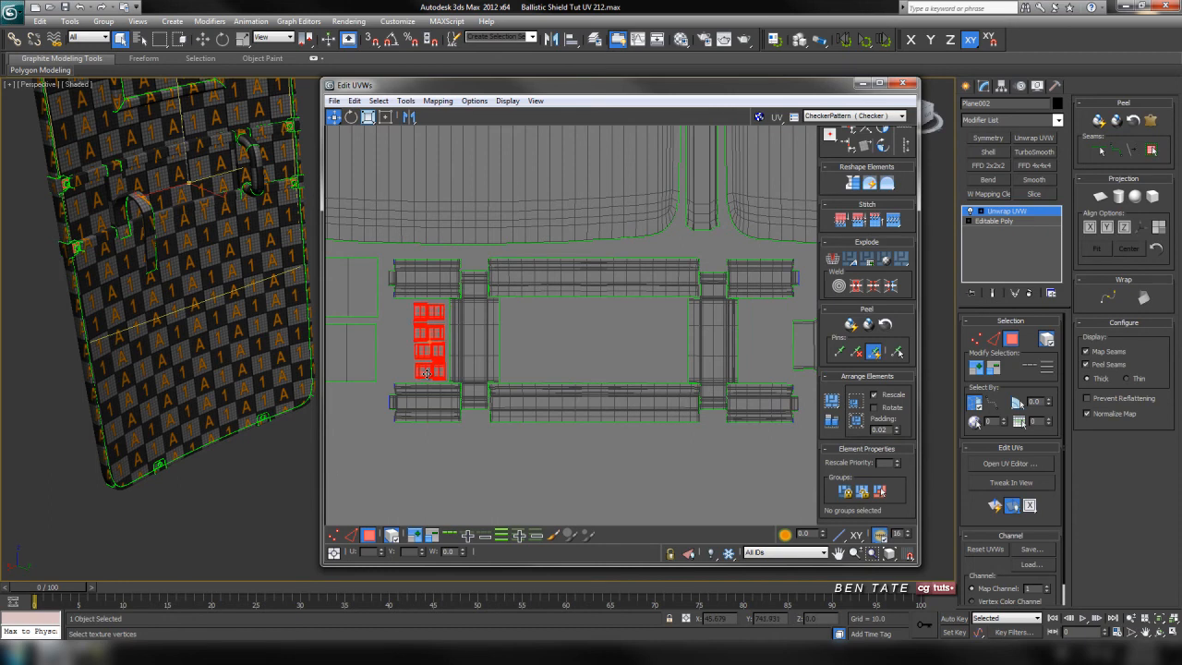
# Step: Move the window frame shells left into the gap between the strap frame's right end pieces
pyautogui.moveTo(578, 415); pyautogui.dragTo(372, 417, button='middle')
pyautogui.moveTo(685, 405); pyautogui.dragTo(562, 404, button='middle')
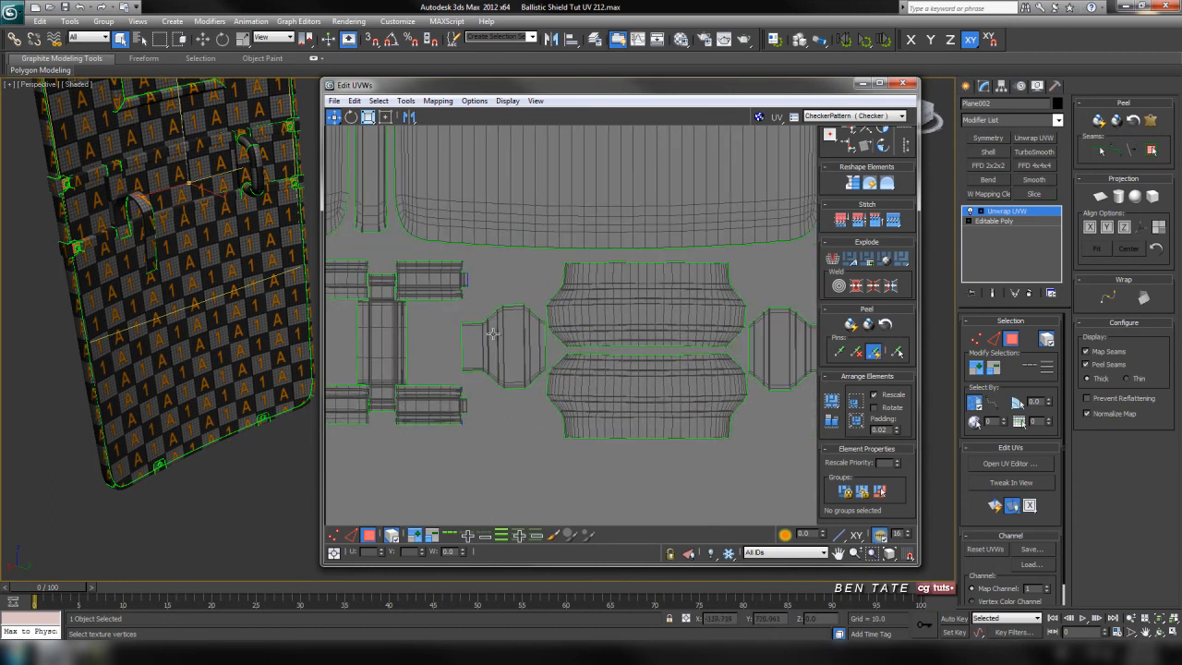
pyautogui.moveTo(779, 442); pyautogui.dragTo(779, 439)
pyautogui.moveTo(638, 331); pyautogui.dragTo(591, 325)
# Step: Fine-tune the positions of the strap frame's lower and upper right end shells around the vertical bar and window frame piece
pyautogui.scroll(2, 632, 369)
pyautogui.moveTo(559, 358); pyautogui.dragTo(669, 364, button='middle')
pyautogui.click(619, 435)
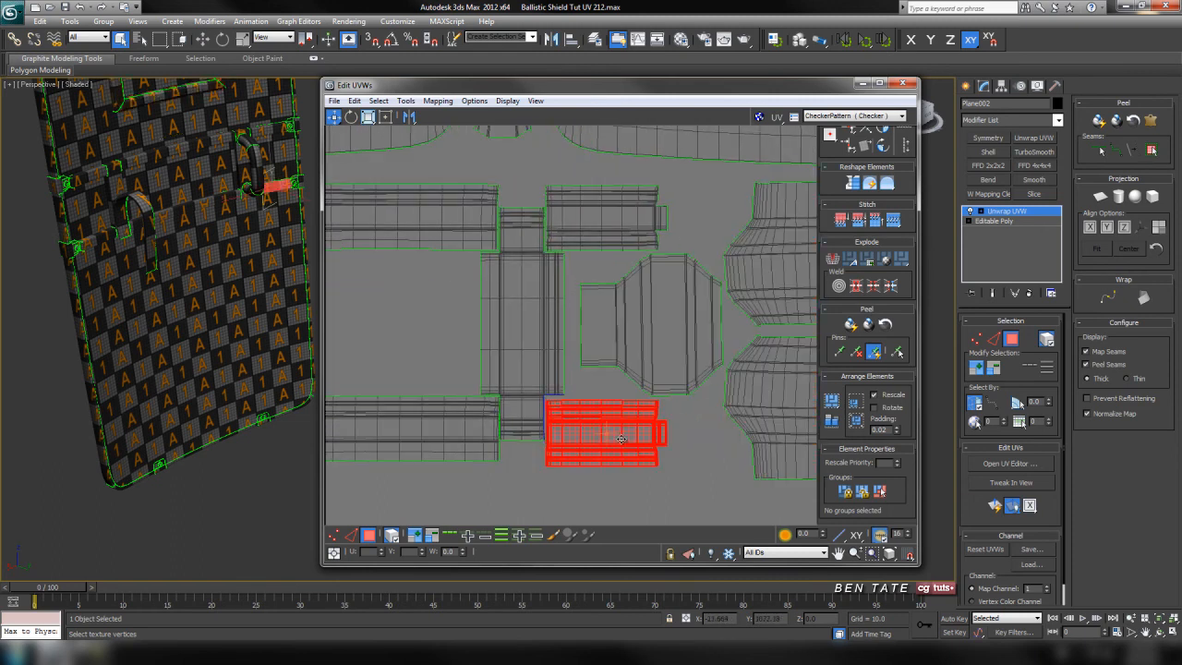
pyautogui.click(643, 216)
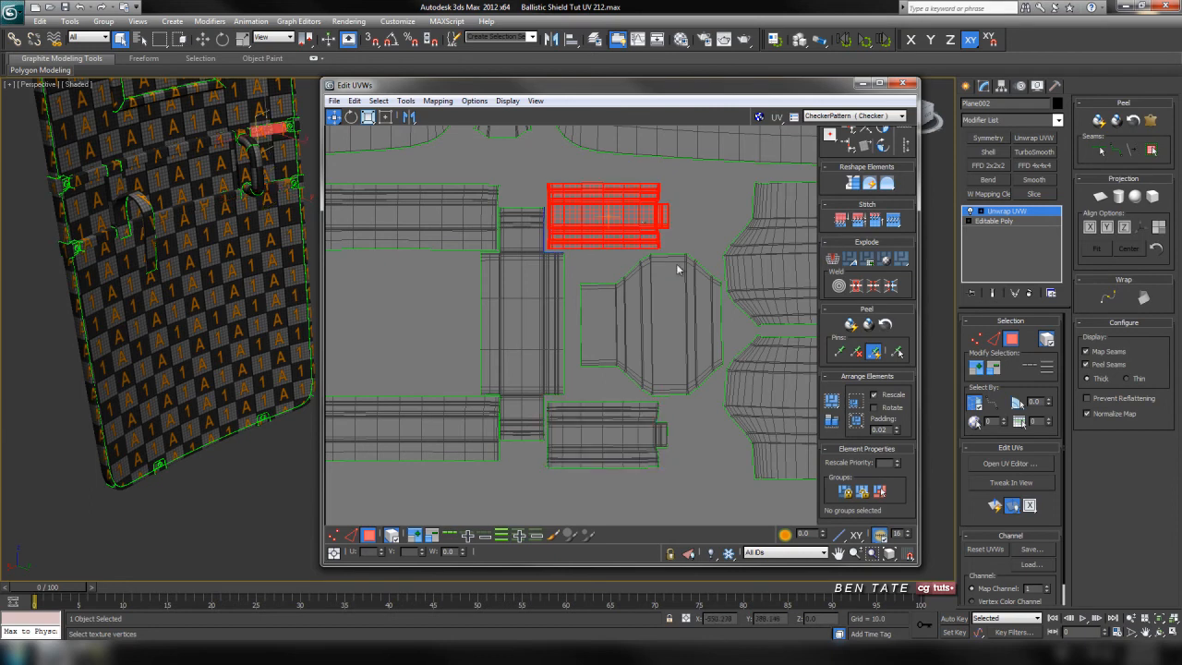
# Step: Move the four rows of side clip shells below the handle shells, close to the right shield face
pyautogui.scroll(-5, 681, 369)
pyautogui.moveTo(660, 396); pyautogui.dragTo(633, 488, button='middle')
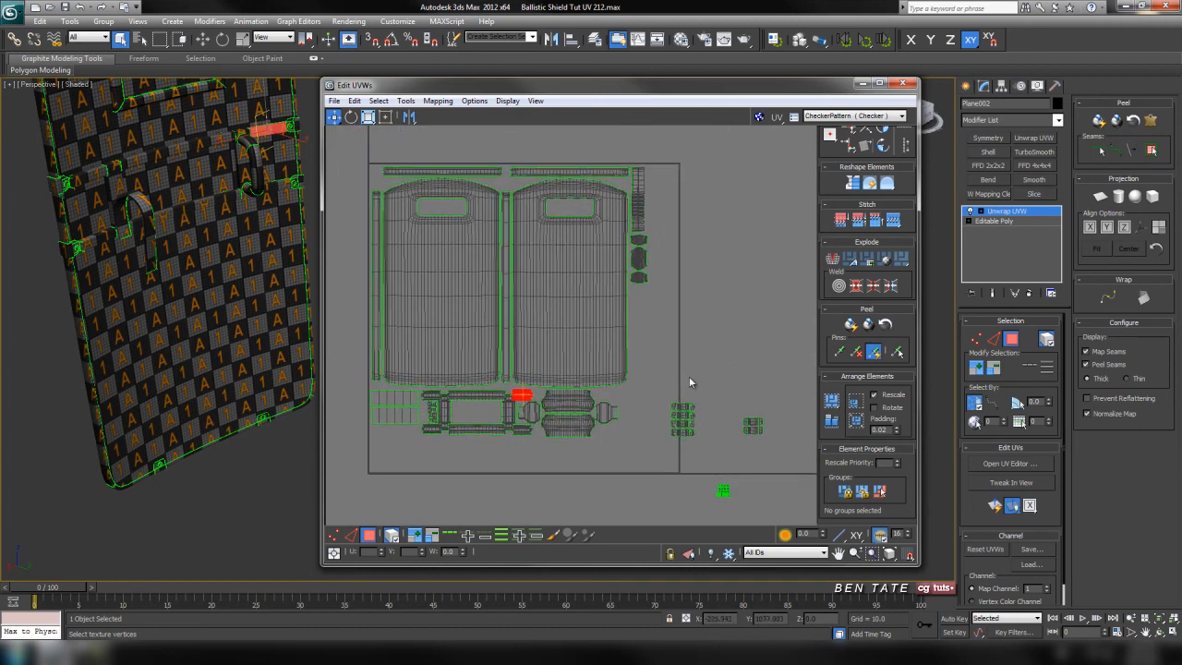
pyautogui.moveTo(676, 468); pyautogui.dragTo(691, 424)
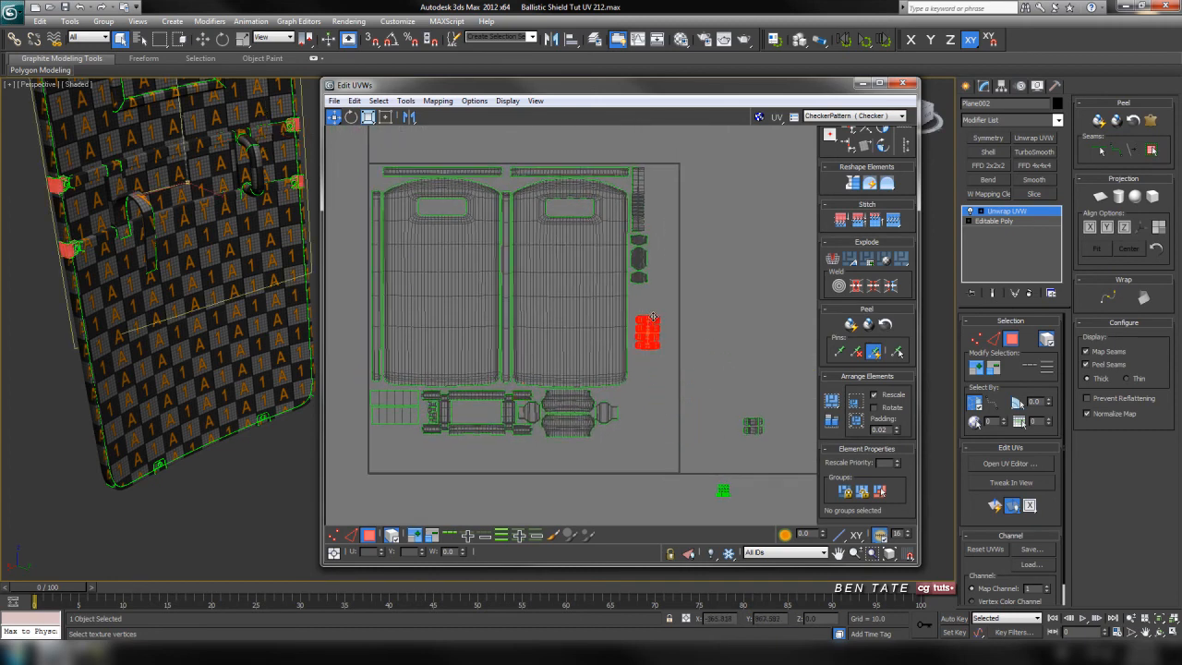
pyautogui.scroll(8, 668, 309)
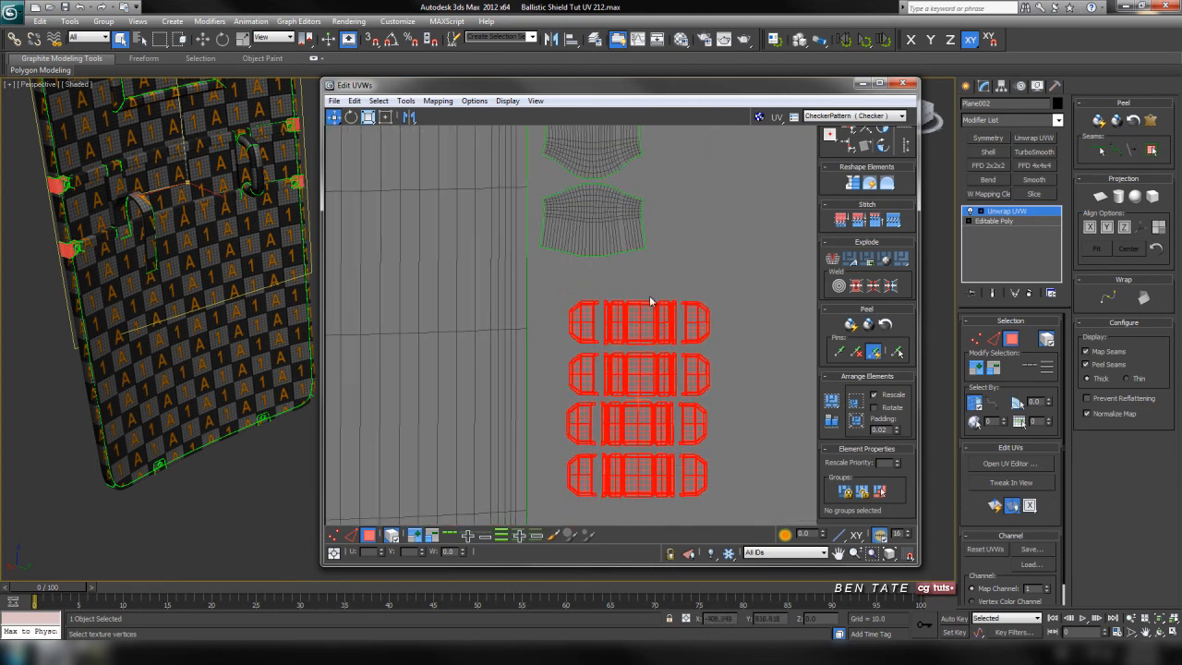
pyautogui.moveTo(631, 318); pyautogui.dragTo(601, 287)
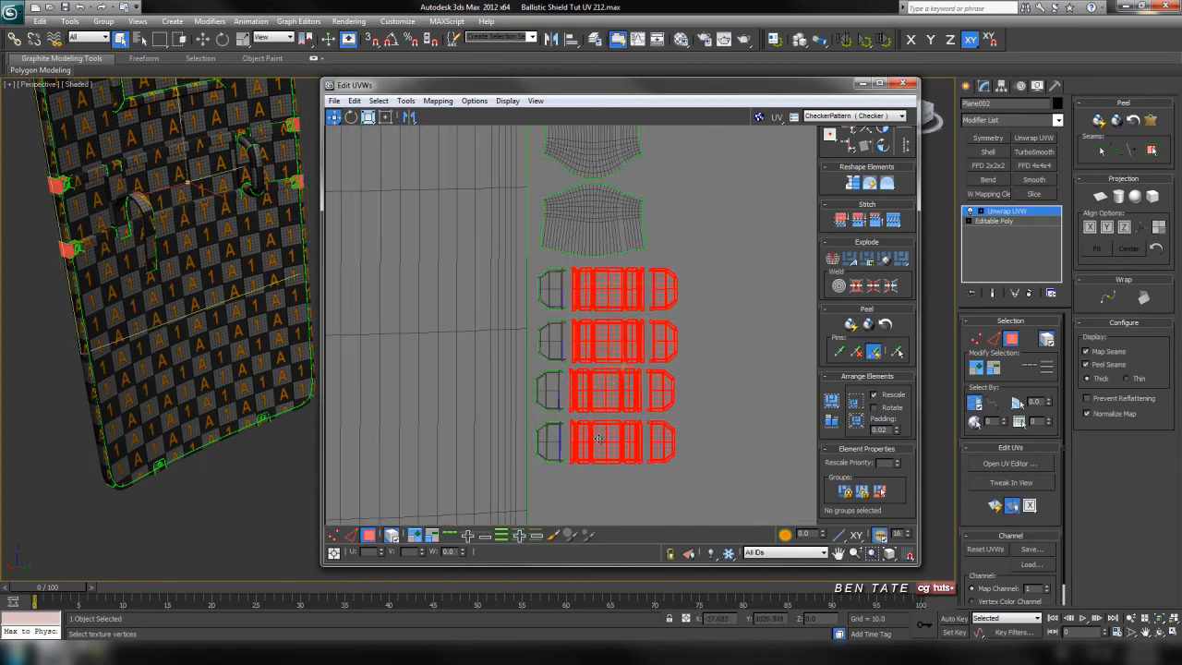
# Step: Close the gaps in the four side clip rows by moving their middle and right-hand shells left
pyautogui.scroll(3, 579, 314)
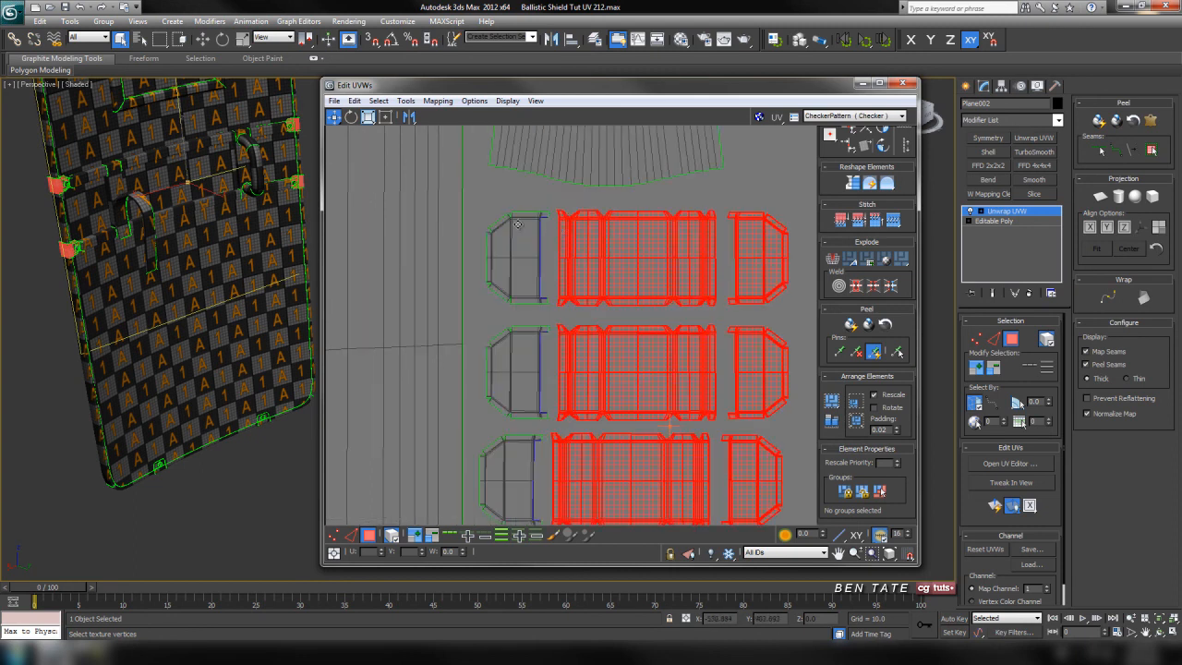
pyautogui.scroll(-3, 701, 242)
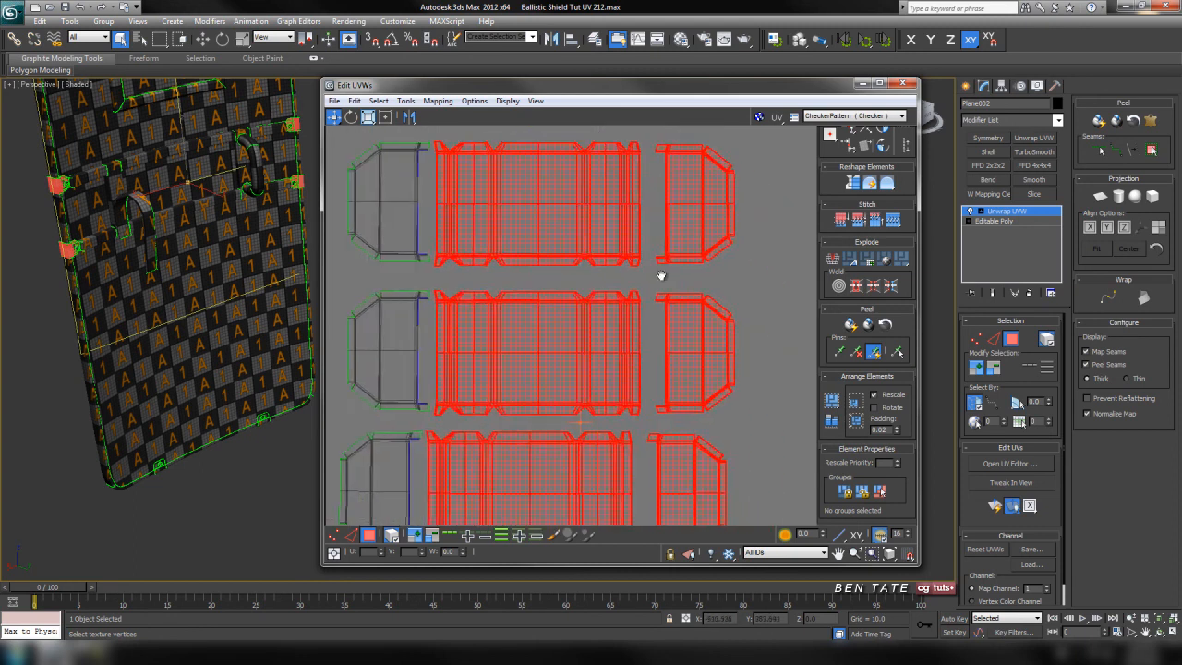
pyautogui.moveTo(633, 504); pyautogui.dragTo(635, 503)
pyautogui.scroll(2, 646, 383)
pyautogui.moveTo(650, 371); pyautogui.dragTo(647, 373)
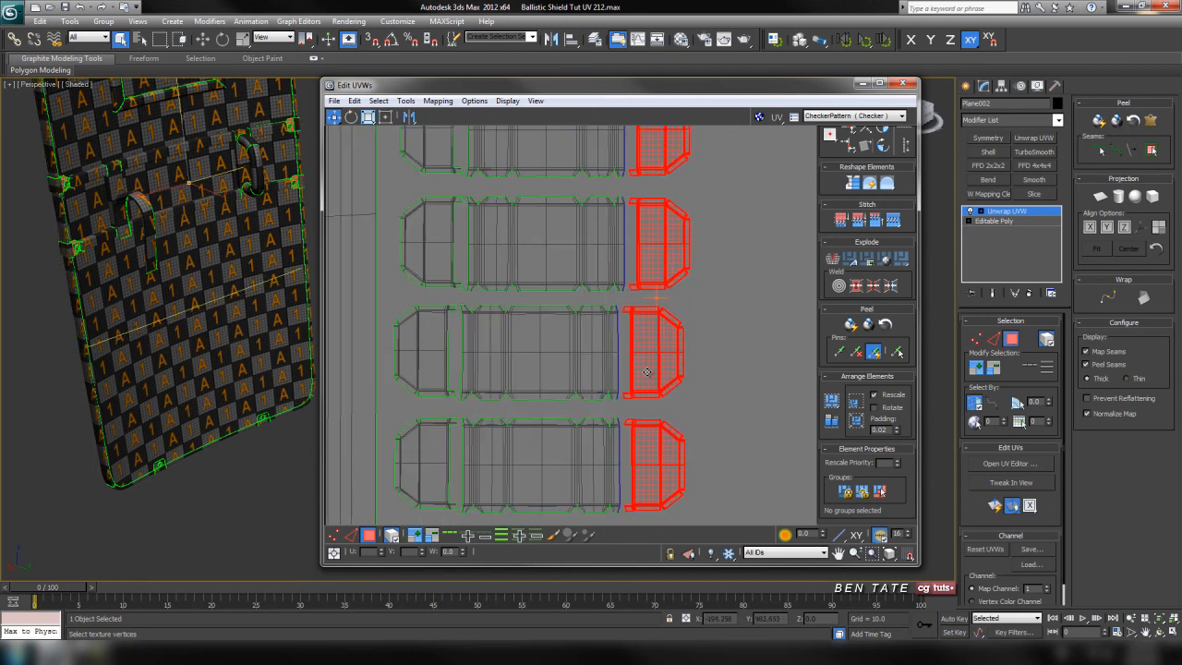
# Step: Move the two rows of bottom clip shells directly beneath the four side clip rows
pyautogui.scroll(-6, 656, 388)
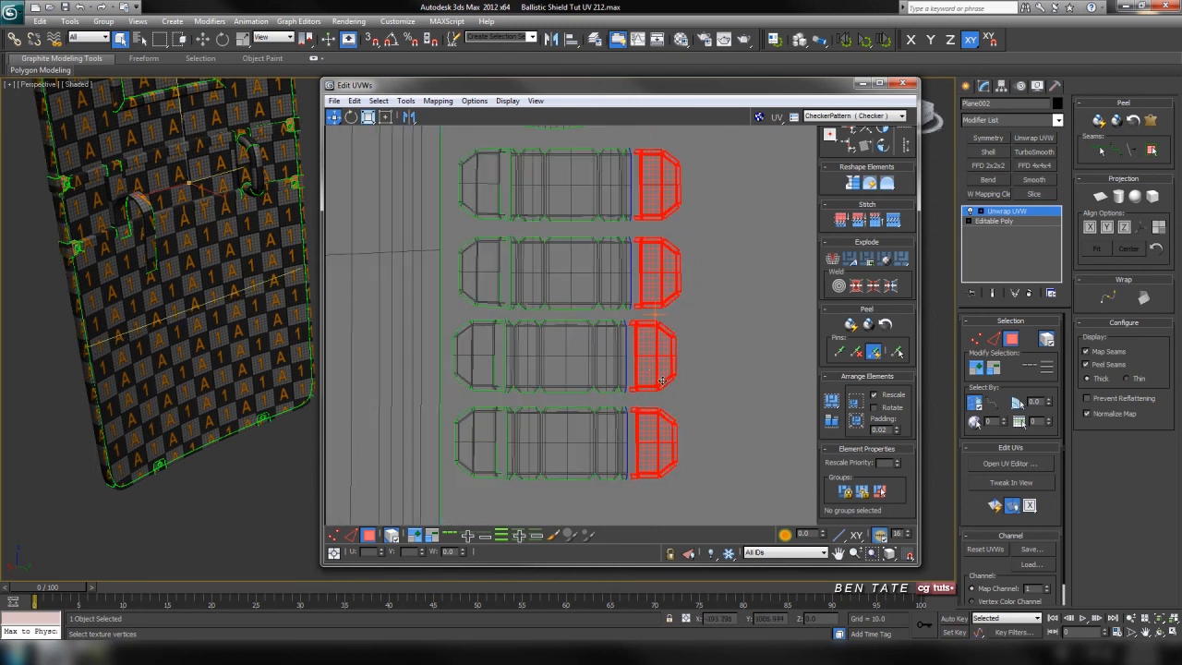
pyautogui.scroll(-3, 682, 423)
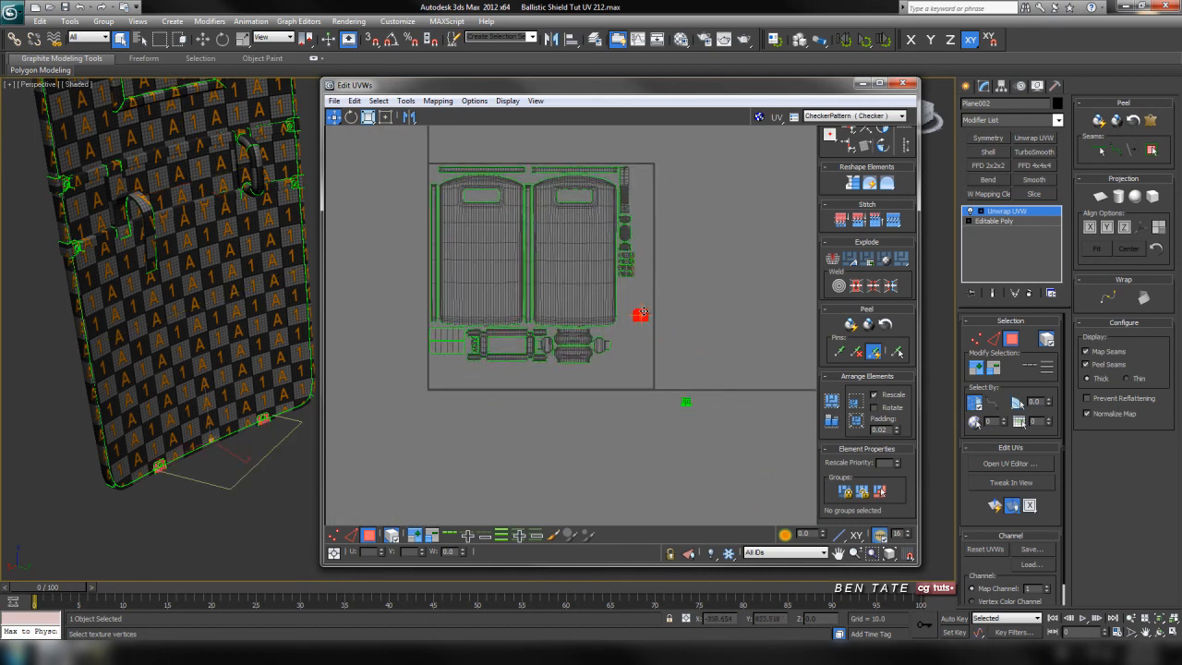
pyautogui.scroll(8, 634, 298)
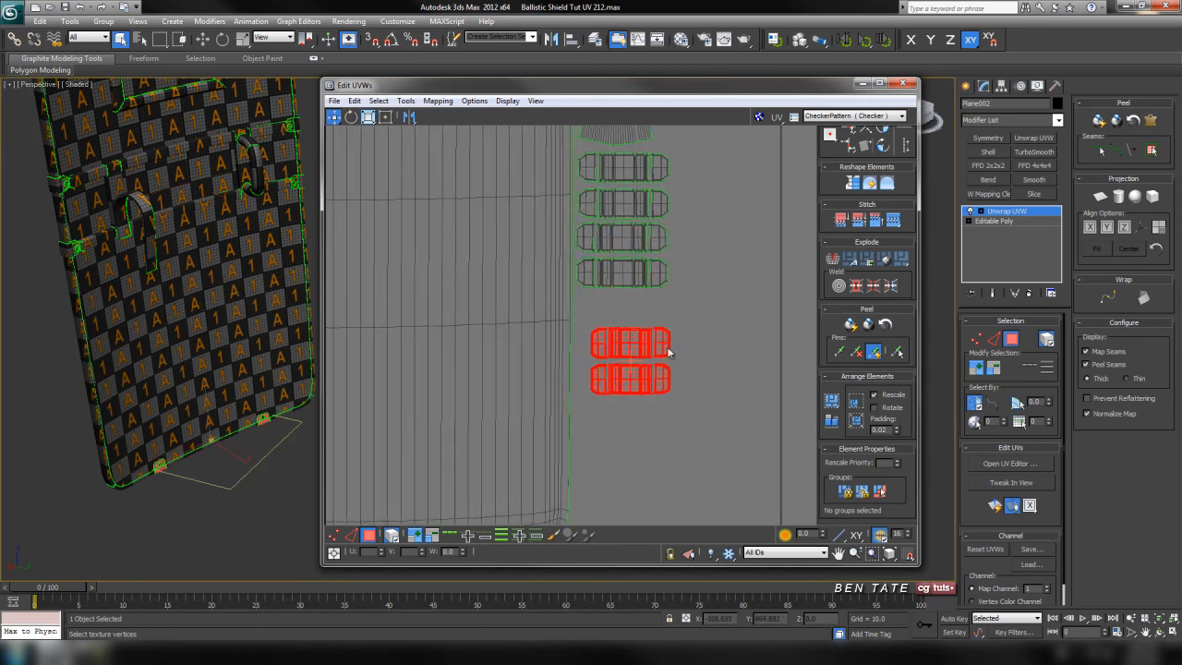
pyautogui.moveTo(629, 331); pyautogui.dragTo(629, 319)
# Step: Move the small round rivet shells and their strips into the empty centre of the strap frame
pyautogui.scroll(-7, 637, 338)
pyautogui.scroll(-3, 674, 349)
pyautogui.scroll(4, 683, 365)
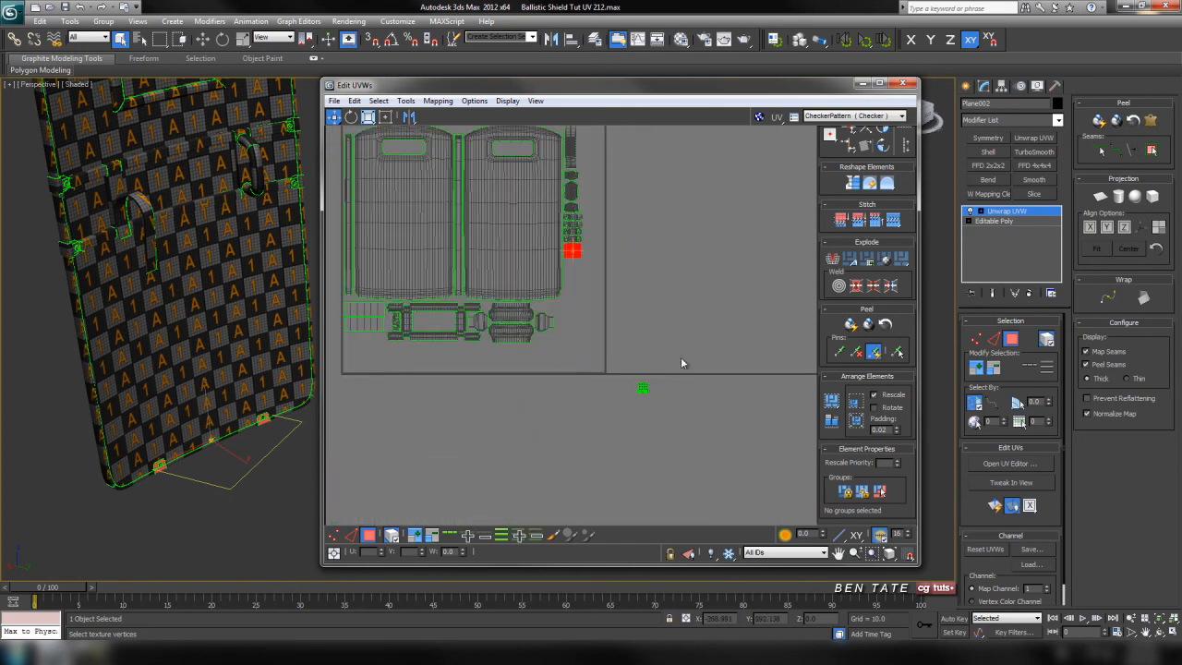
pyautogui.moveTo(627, 416); pyautogui.dragTo(629, 412)
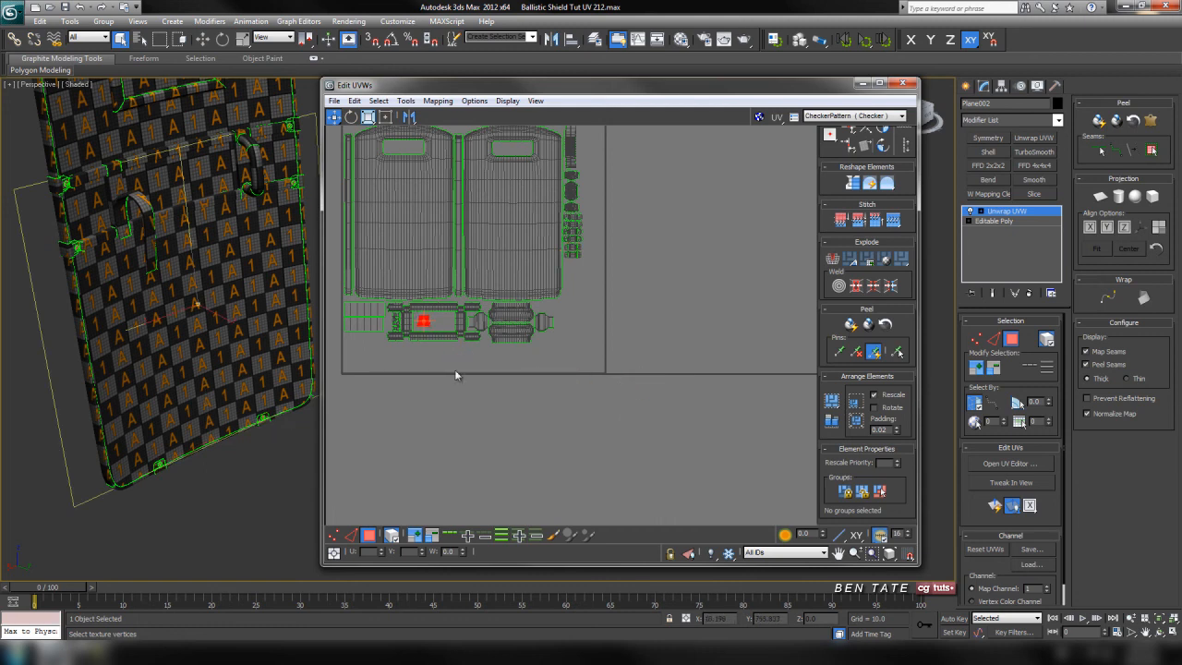
# Step: Scale up the rivet shells together and place them at the left of the strap frame's empty centre
pyautogui.moveTo(444, 371); pyautogui.dragTo(571, 393, button='middle')
pyautogui.scroll(8, 568, 370)
pyautogui.moveTo(520, 279); pyautogui.dragTo(581, 383, button='middle')
pyautogui.scroll(3, 581, 374)
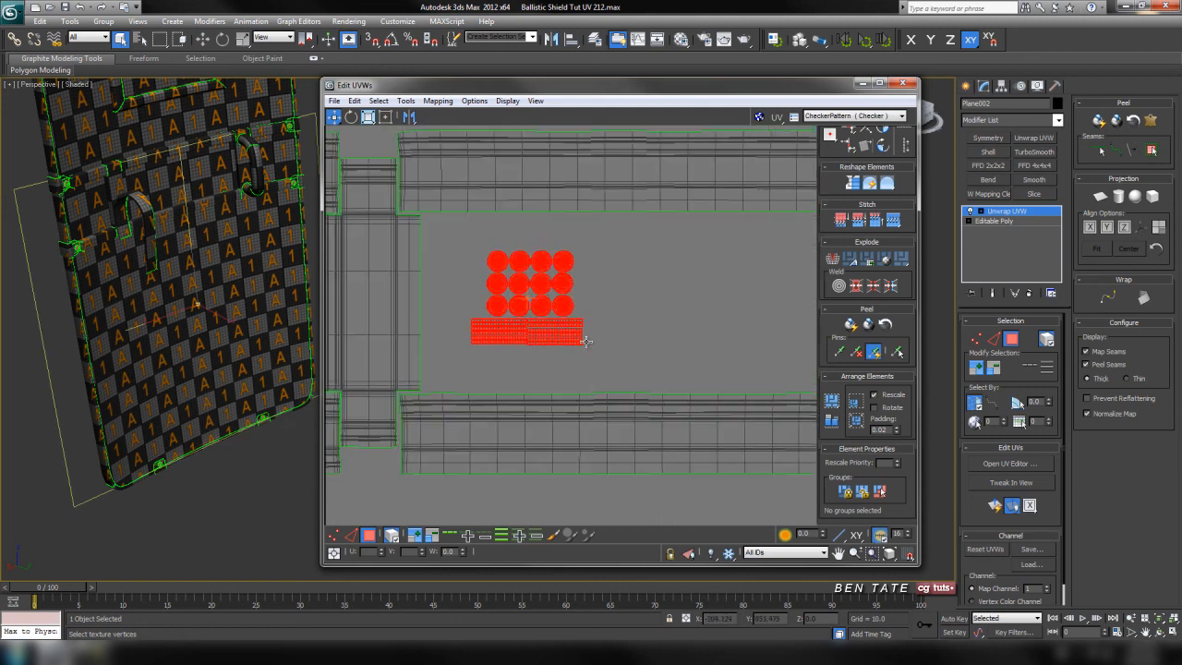
pyautogui.scroll(-2, 609, 357)
pyautogui.moveTo(652, 355)
pyautogui.mouseDown(button='middle')
pyautogui.moveTo(610, 357)
pyautogui.moveTo(647, 372)
pyautogui.moveTo(636, 368)
pyautogui.mouseUp(button='middle')
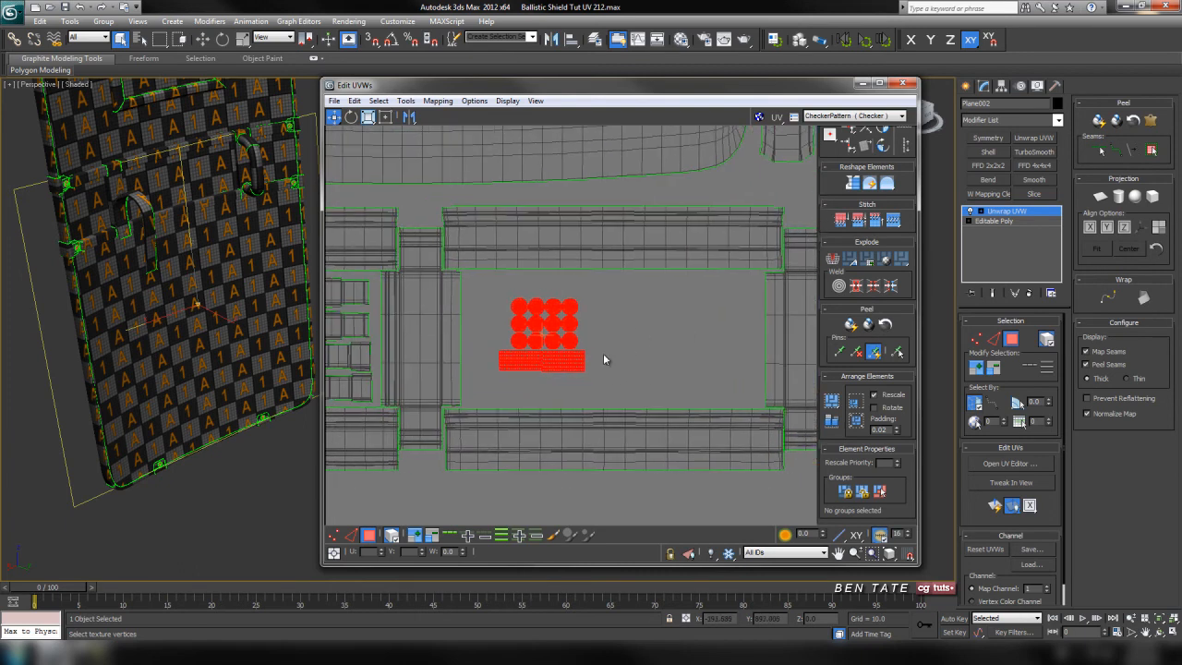
pyautogui.click(367, 117)
pyautogui.moveTo(553, 317); pyautogui.dragTo(526, 298)
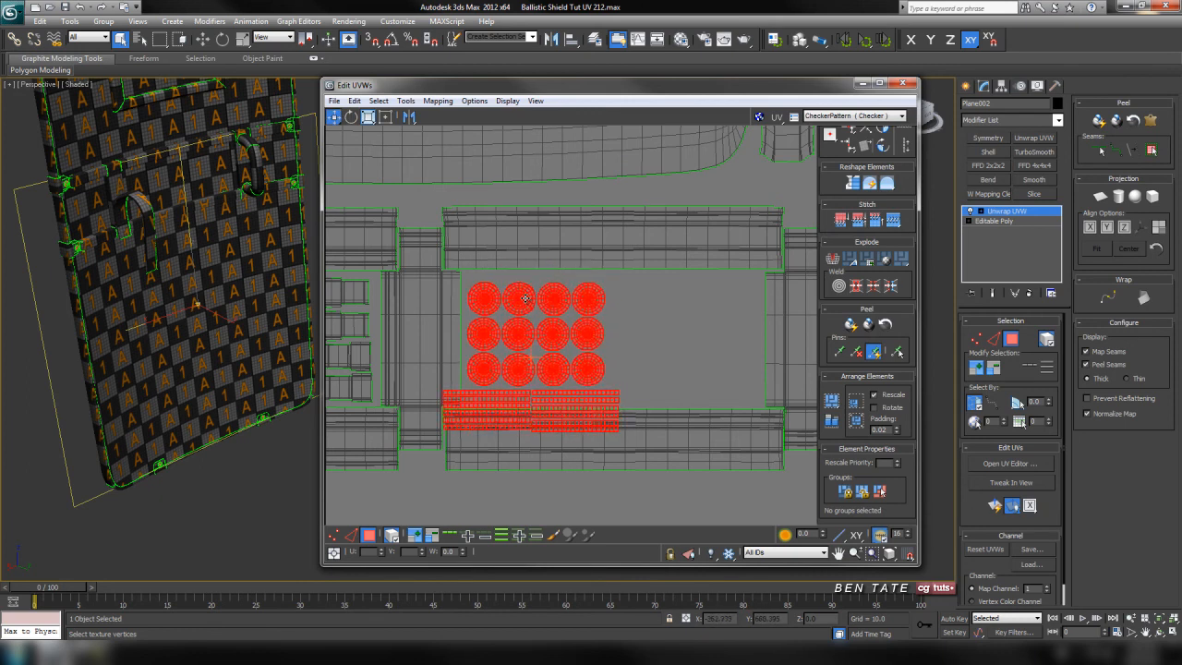
# Step: Move the rivet strips up into the strap frame's empty centre, to the right of the round rivet shells
pyautogui.moveTo(608, 329); pyautogui.dragTo(622, 285, button='middle')
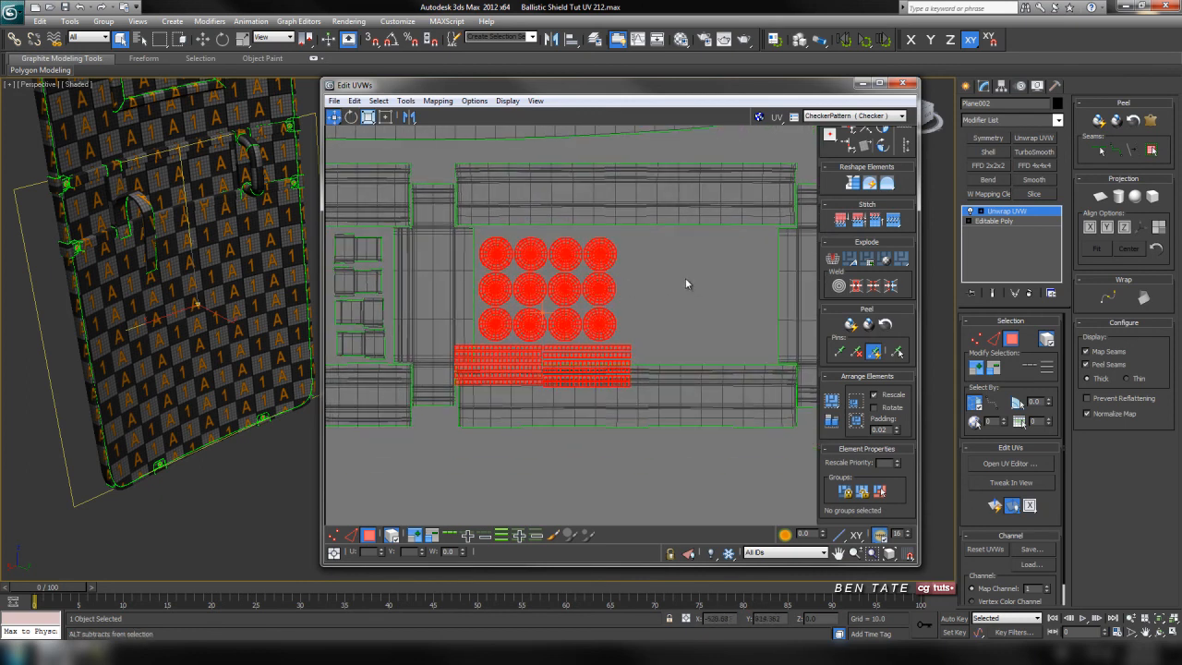
pyautogui.keyDown('alt'); pyautogui.moveTo(453, 323); pyautogui.dragTo(453, 335); pyautogui.keyUp('alt')
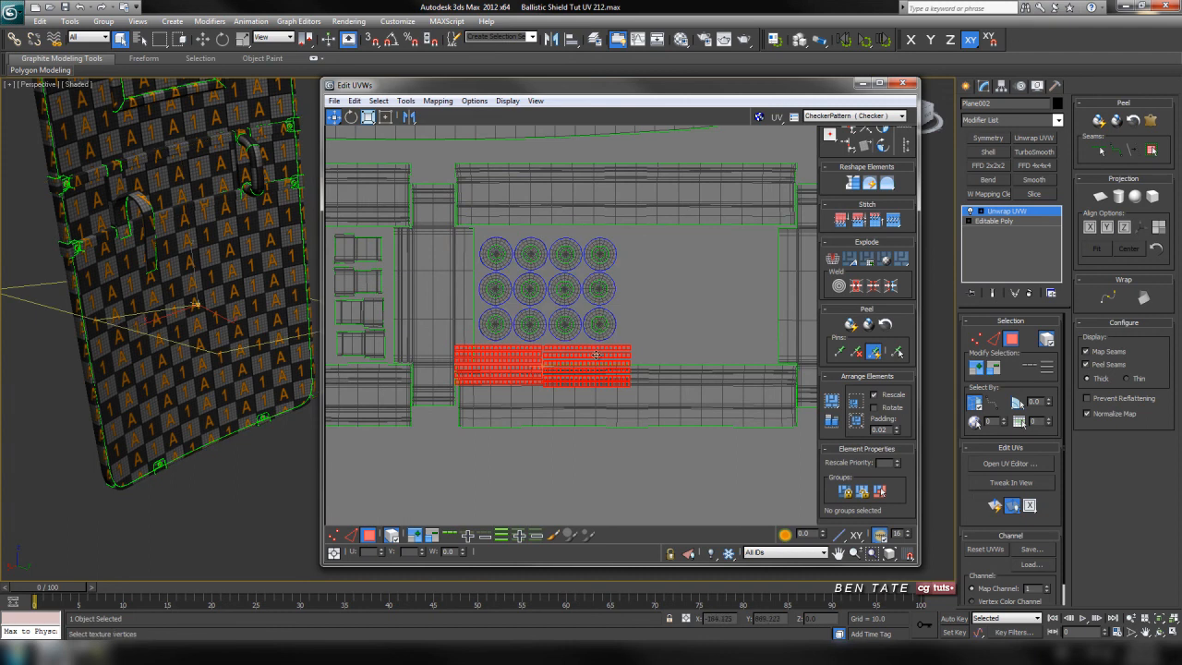
pyautogui.moveTo(598, 347); pyautogui.dragTo(769, 245)
pyautogui.moveTo(701, 316); pyautogui.dragTo(613, 343, button='middle')
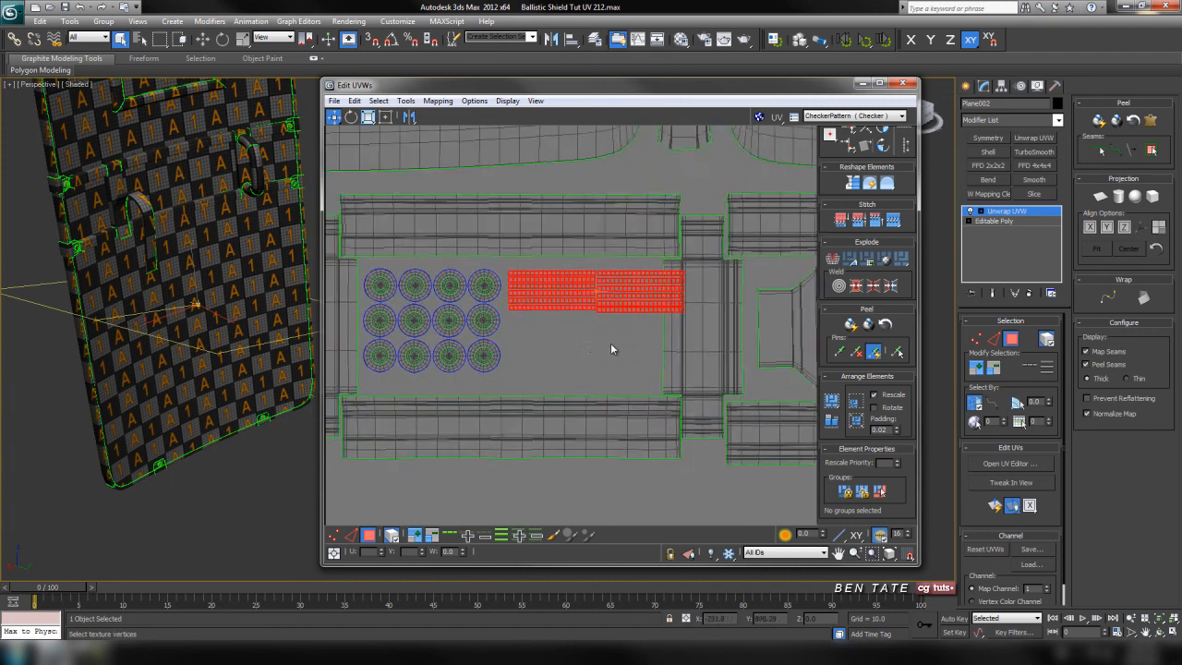
# Step: Stack the right half of the rivet strips directly beneath the left half
pyautogui.scroll(3, 613, 340)
pyautogui.keyDown('alt'); pyautogui.click(546, 256); pyautogui.keyUp('alt')
pyautogui.moveTo(601, 229); pyautogui.dragTo(467, 300)
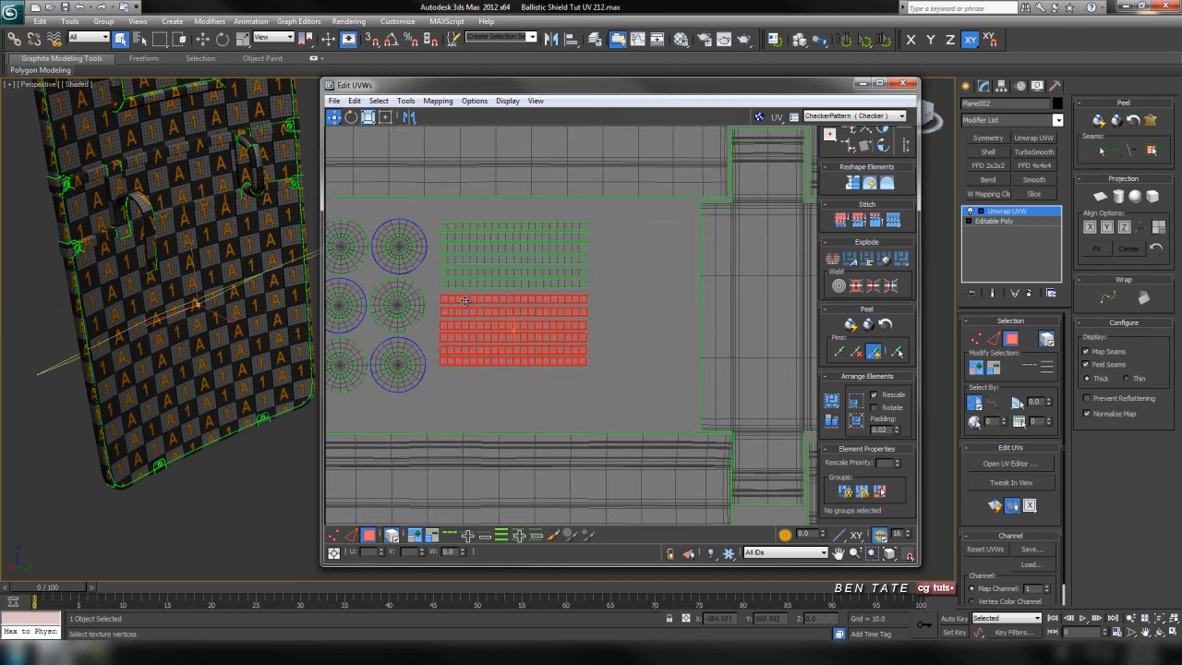
pyautogui.scroll(-3, 646, 305)
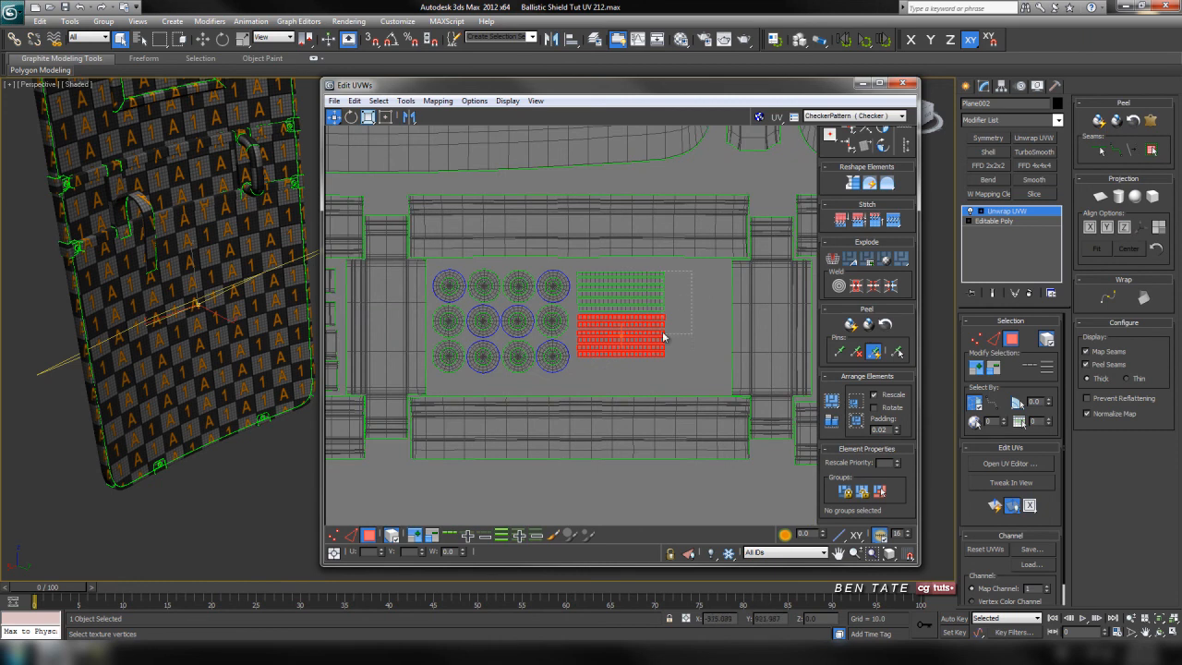
# Step: Scale up the round rivet shells and their strips together to fill the strap frame's empty centre
pyautogui.moveTo(437, 377); pyautogui.dragTo(670, 268)
pyautogui.moveTo(511, 324); pyautogui.dragTo(541, 329)
pyautogui.click(368, 117)
pyautogui.moveTo(549, 285); pyautogui.dragTo(558, 282)
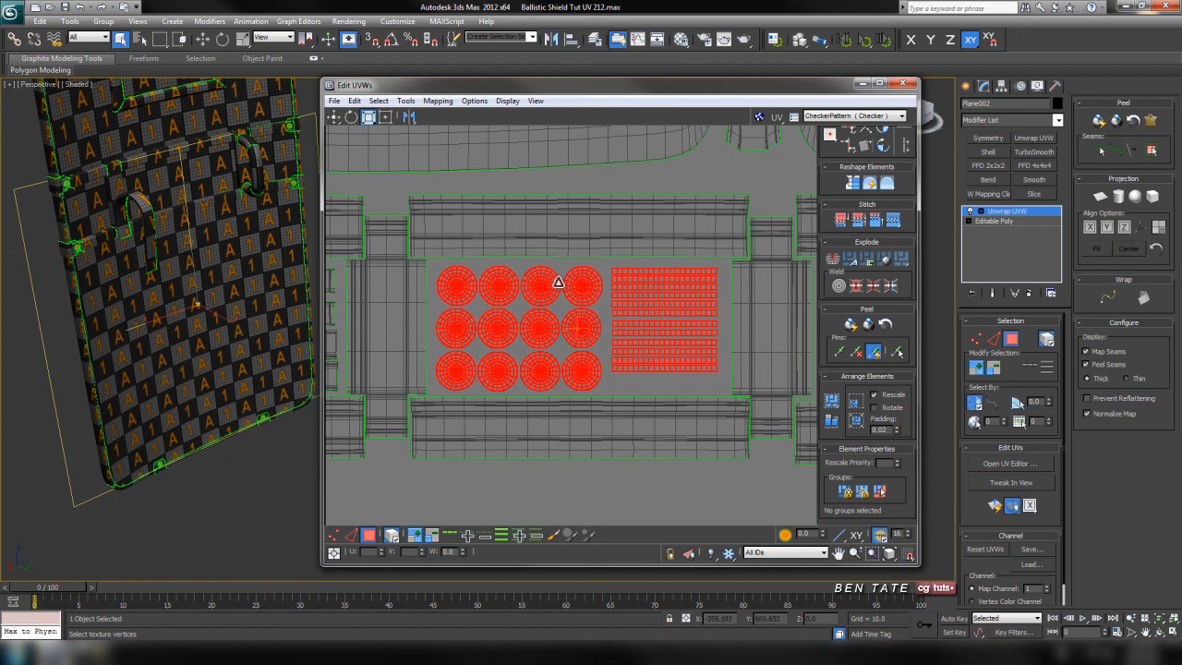
pyautogui.scroll(-8, 586, 362)
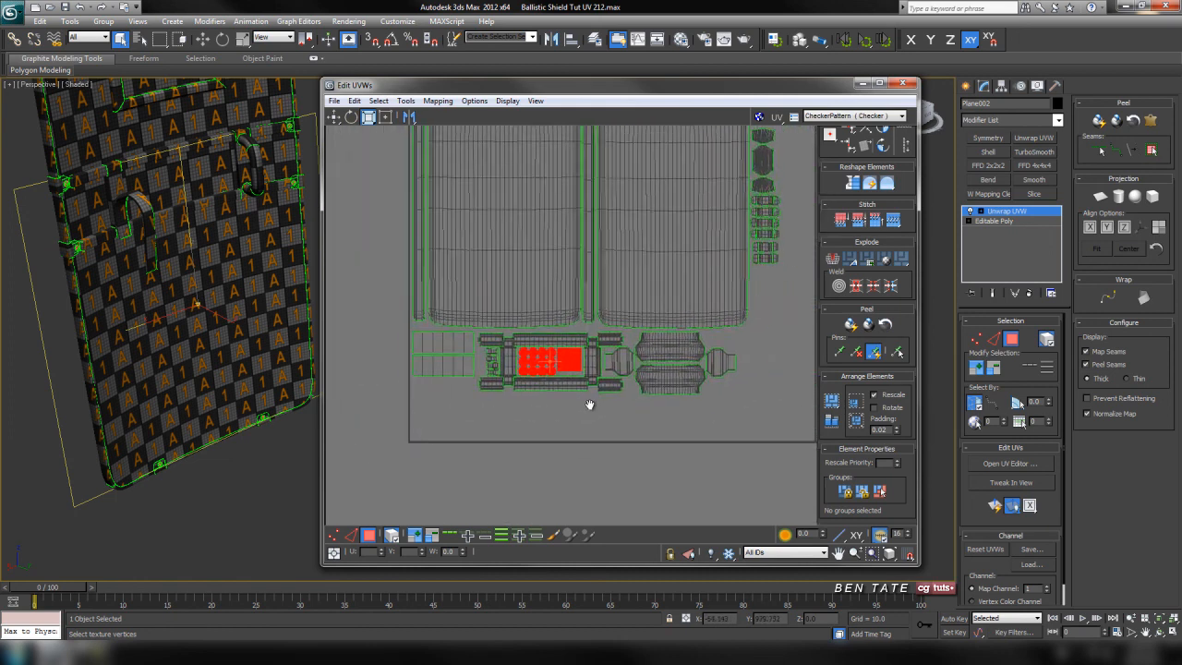
# Step: Select every shell and shift the whole layout toward the middle of the UV square
pyautogui.scroll(-6, 561, 398)
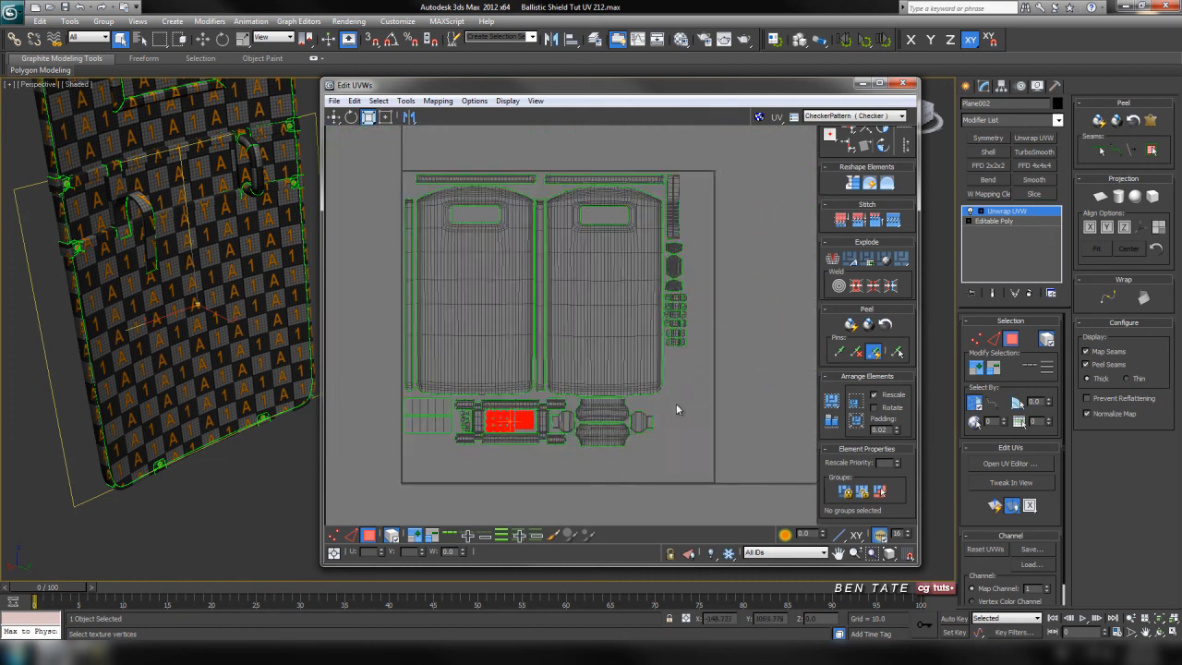
pyautogui.moveTo(713, 395); pyautogui.dragTo(712, 397, button='middle')
pyautogui.moveTo(602, 303); pyautogui.dragTo(756, 487)
pyautogui.moveTo(648, 334); pyautogui.dragTo(629, 335, button='middle')
pyautogui.press('w')
pyautogui.moveTo(593, 296); pyautogui.dragTo(610, 318)
pyautogui.press('r')
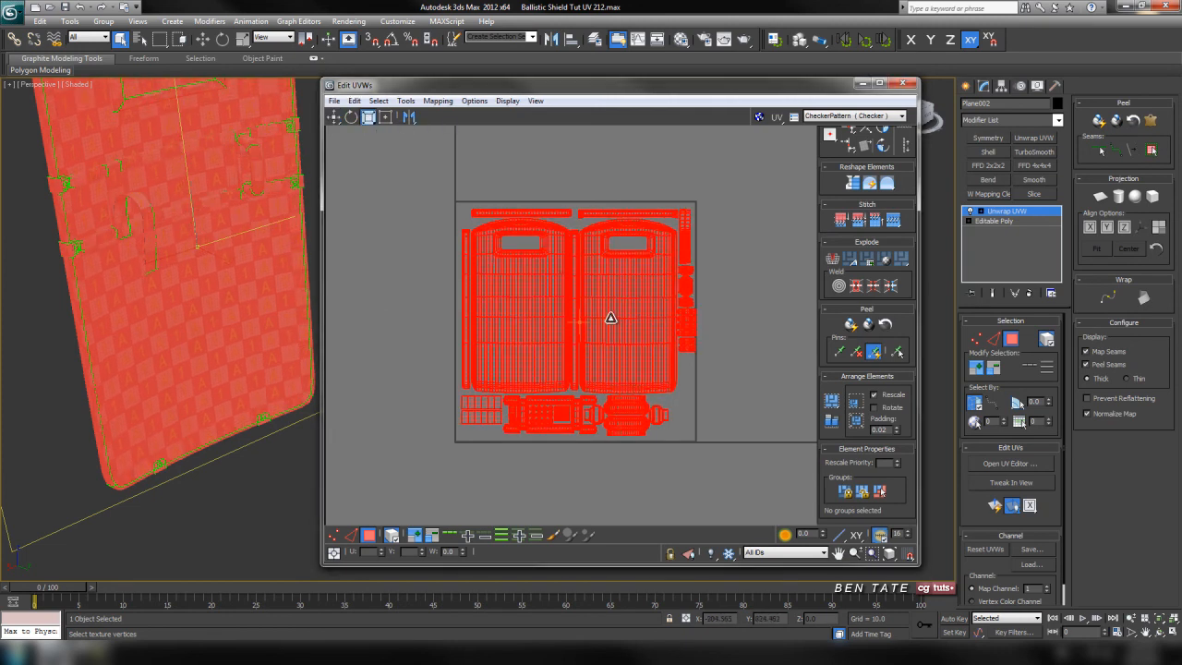
# Step: Fine-tune the scale and position of all the shells so the layout fills the UV square
pyautogui.scroll(1, 614, 317)
pyautogui.moveTo(614, 324); pyautogui.dragTo(606, 324, button='middle')
pyautogui.press('w')
pyautogui.moveTo(610, 278); pyautogui.dragTo(605, 274)
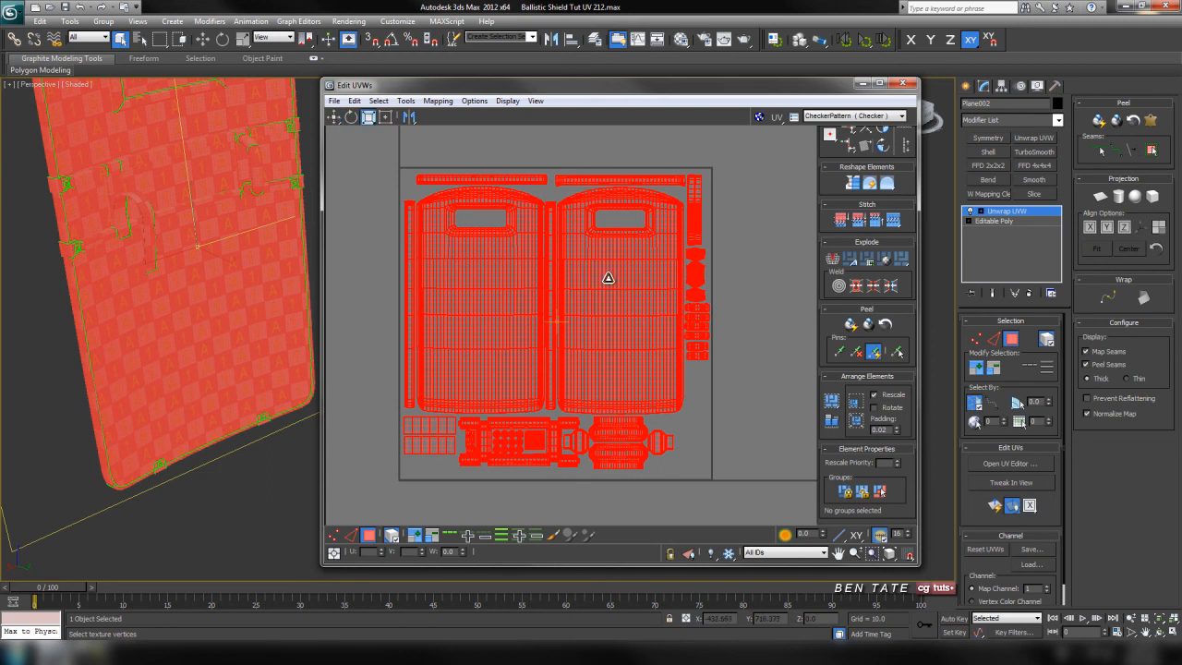
pyautogui.moveTo(612, 277); pyautogui.dragTo(614, 277)
pyautogui.scroll(2, 552, 337)
pyautogui.moveTo(551, 341); pyautogui.dragTo(586, 358, button='middle')
pyautogui.press('w')
pyautogui.moveTo(450, 228); pyautogui.dragTo(449, 226)
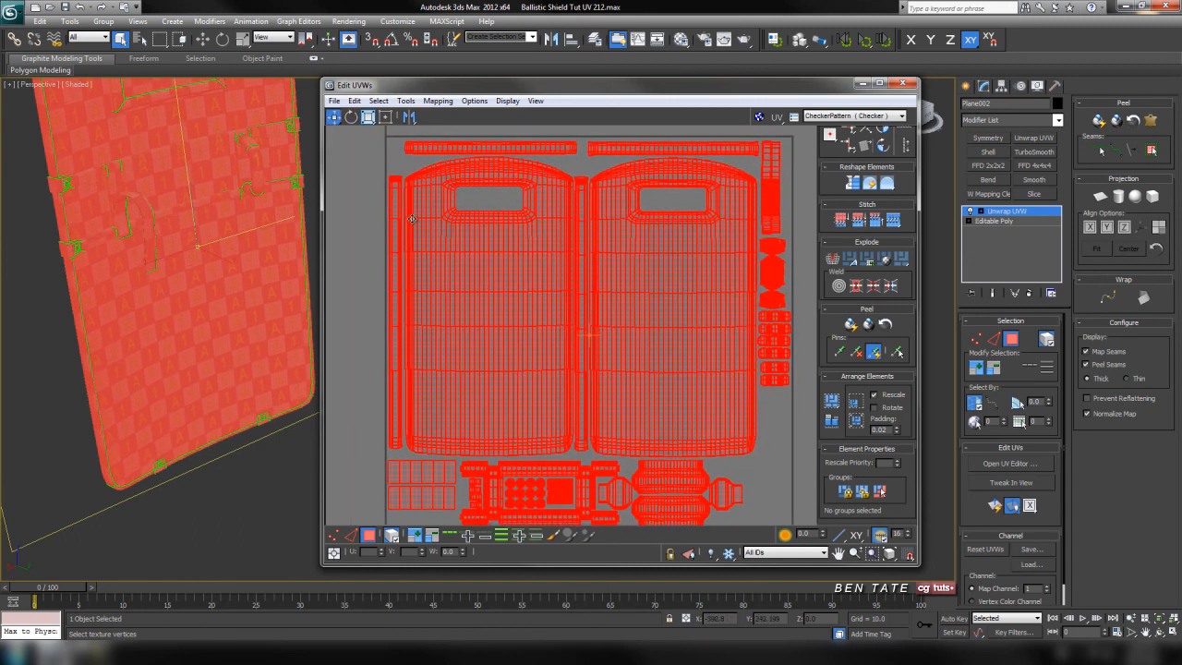
# Step: Inspect the margins around the packed layout, especially the side column with the strap, handle and clip shells
pyautogui.scroll(6, 413, 221)
pyautogui.scroll(-4, 413, 221)
pyautogui.moveTo(461, 494); pyautogui.dragTo(433, 340, button='middle')
pyautogui.moveTo(706, 319); pyautogui.dragTo(508, 401, button='middle')
pyautogui.moveTo(660, 304); pyautogui.dragTo(655, 420, button='middle')
pyautogui.click(684, 396)
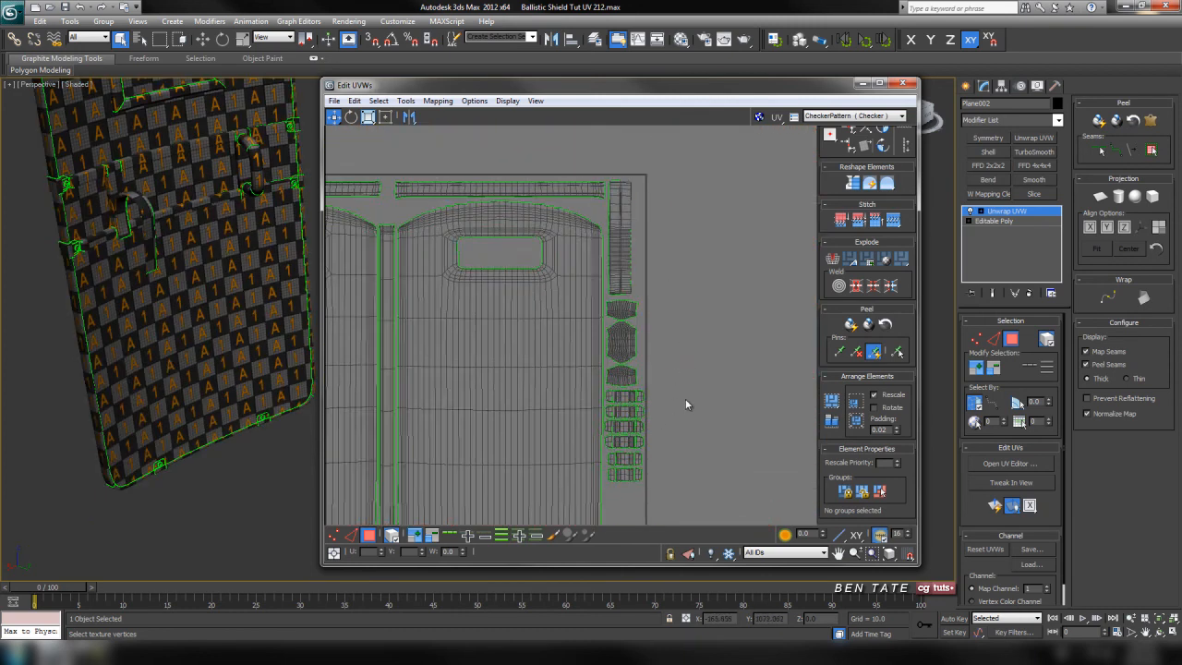
pyautogui.moveTo(700, 367); pyautogui.dragTo(730, 266, button='middle')
pyautogui.moveTo(647, 409); pyautogui.dragTo(579, 349, button='middle')
pyautogui.moveTo(667, 309); pyautogui.dragTo(644, 411, button='middle')
pyautogui.scroll(4, 640, 359)
pyautogui.moveTo(624, 316); pyautogui.dragTo(688, 99, button='middle')
pyautogui.scroll(-5, 641, 264)
pyautogui.scroll(5, 619, 342)
pyautogui.moveTo(649, 248); pyautogui.dragTo(640, 427, button='middle')
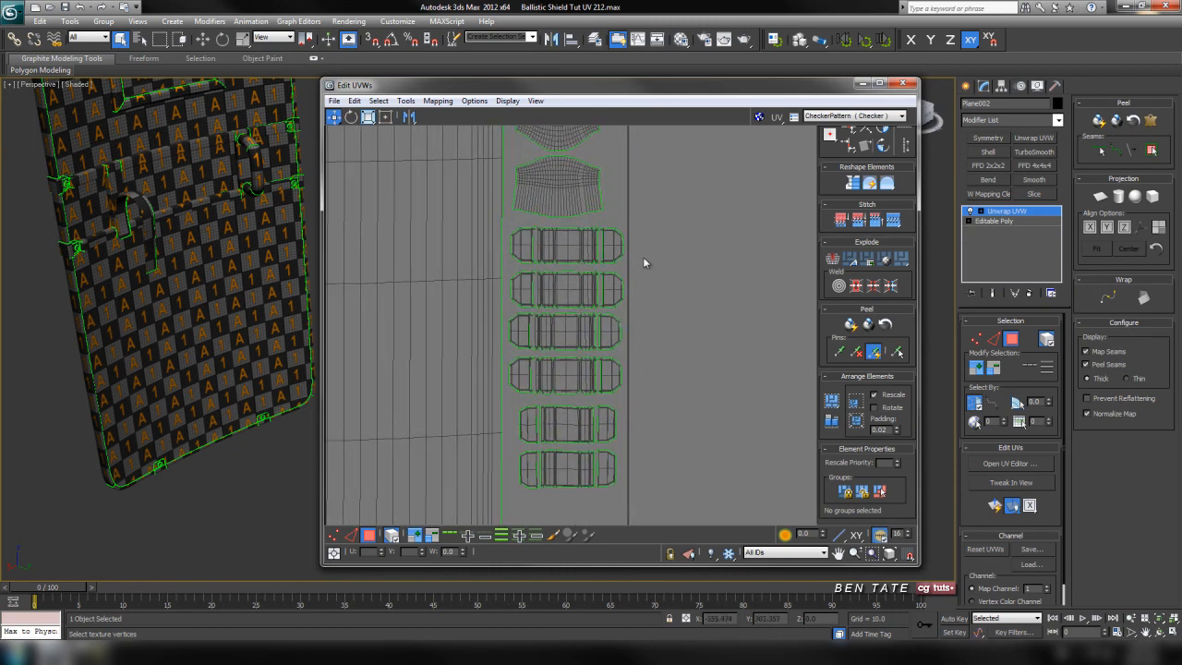
# Step: Nudge the six clip rows down slightly beneath the handle shells in the side column
pyautogui.moveTo(506, 497); pyautogui.dragTo(506, 499)
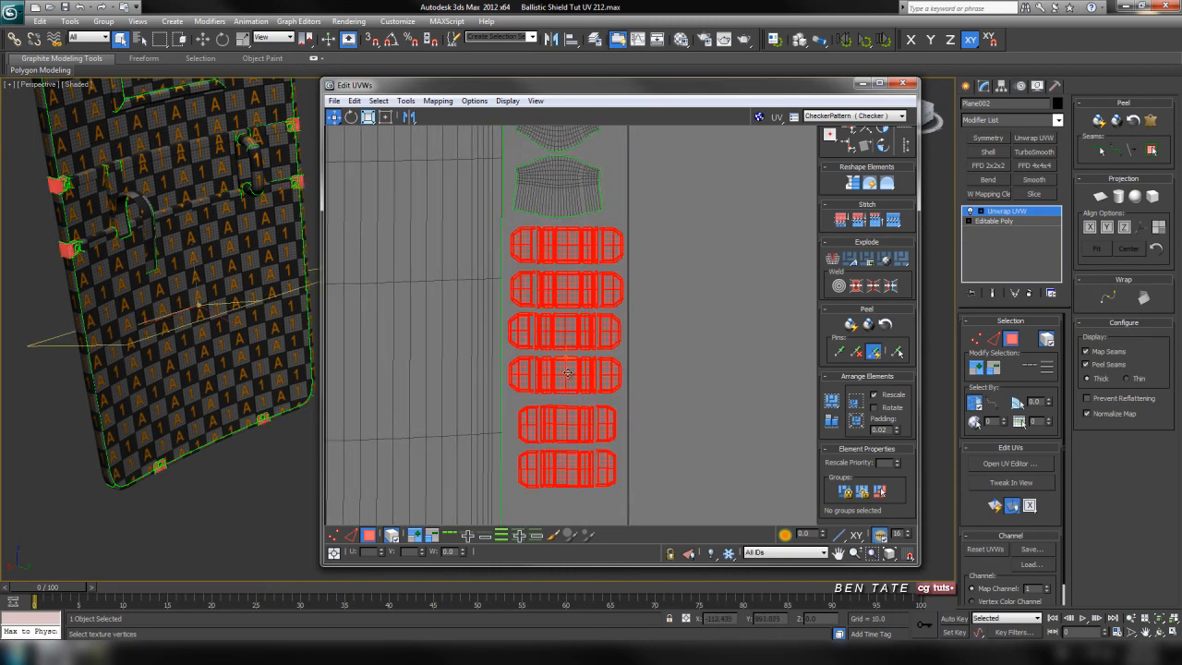
pyautogui.moveTo(572, 381); pyautogui.dragTo(577, 376)
pyautogui.moveTo(572, 288); pyautogui.dragTo(571, 297)
pyautogui.click(674, 413)
# Step: Scale up the tall strap loop shell at the top of the side column
pyautogui.moveTo(670, 431)
pyautogui.mouseDown(button='middle')
pyautogui.moveTo(668, 305)
pyautogui.moveTo(661, 452)
pyautogui.mouseUp(button='middle')
pyautogui.moveTo(654, 202); pyautogui.dragTo(678, 469, button='middle')
pyautogui.scroll(-1, 669, 413)
pyautogui.moveTo(663, 410); pyautogui.dragTo(663, 538, button='middle')
pyautogui.scroll(-2, 663, 377)
pyautogui.click(630, 303)
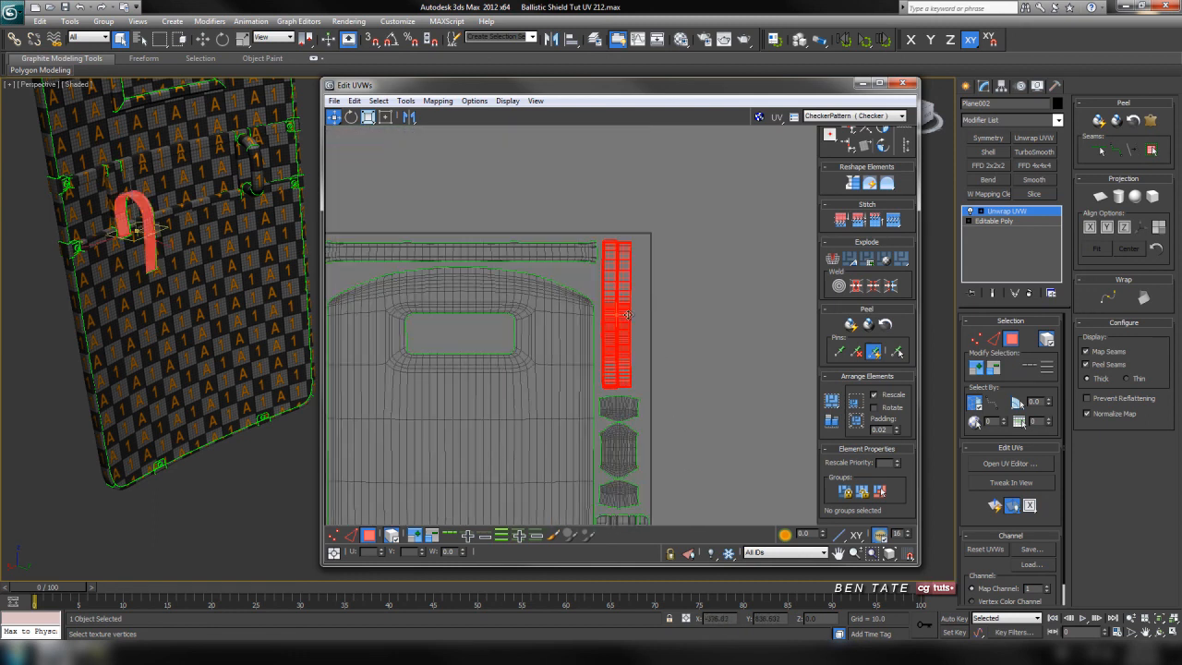
pyautogui.press('r')
pyautogui.moveTo(622, 318)
pyautogui.mouseDown()
pyautogui.moveTo(632, 309)
pyautogui.moveTo(634, 329)
pyautogui.mouseUp()
pyautogui.press('w')
pyautogui.moveTo(671, 364); pyautogui.dragTo(656, 269, button='middle')
pyautogui.scroll(3, 617, 313)
pyautogui.moveTo(644, 341); pyautogui.dragTo(654, 298, button='middle')
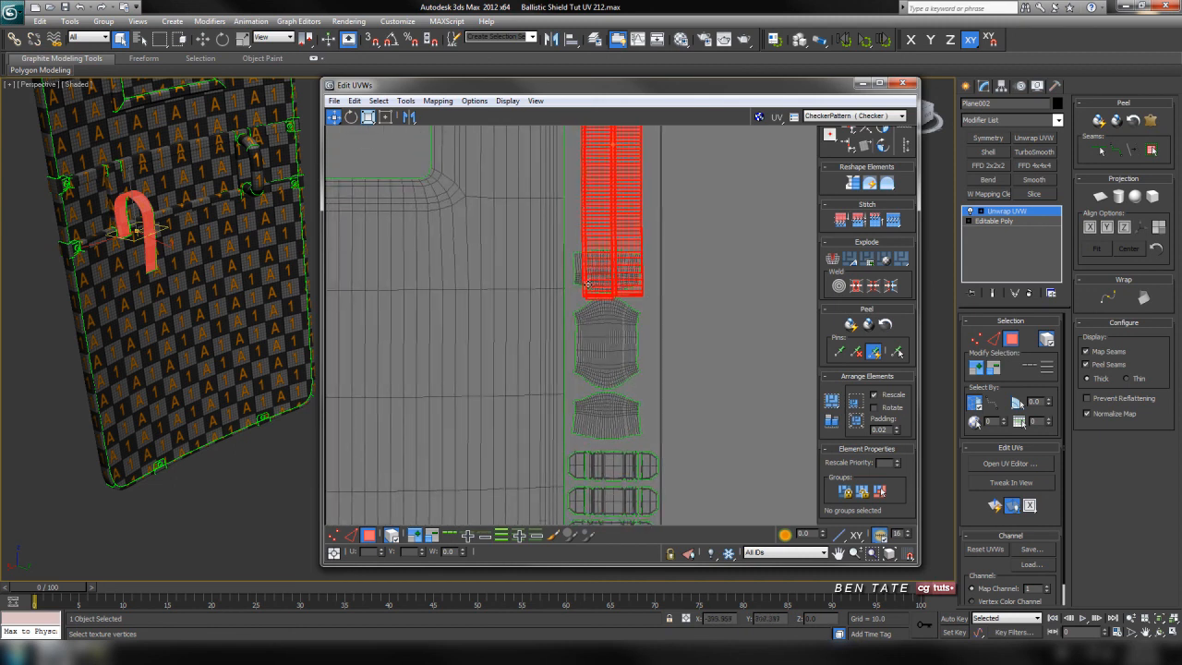
# Step: Move the three handle shells and the clip rows down together, clear of the enlarged strap shell
pyautogui.click(577, 278)
pyautogui.keyDown('ctrl'); pyautogui.click(596, 342); pyautogui.keyUp('ctrl')
pyautogui.keyDown('ctrl'); pyautogui.click(608, 410); pyautogui.keyUp('ctrl')
pyautogui.moveTo(658, 411); pyautogui.dragTo(650, 240, button='middle')
pyautogui.keyDown('ctrl'); pyautogui.moveTo(568, 506); pyautogui.dragTo(567, 505); pyautogui.keyUp('ctrl')
pyautogui.moveTo(702, 215); pyautogui.dragTo(673, 340, button='middle')
pyautogui.moveTo(583, 294); pyautogui.dragTo(584, 347)
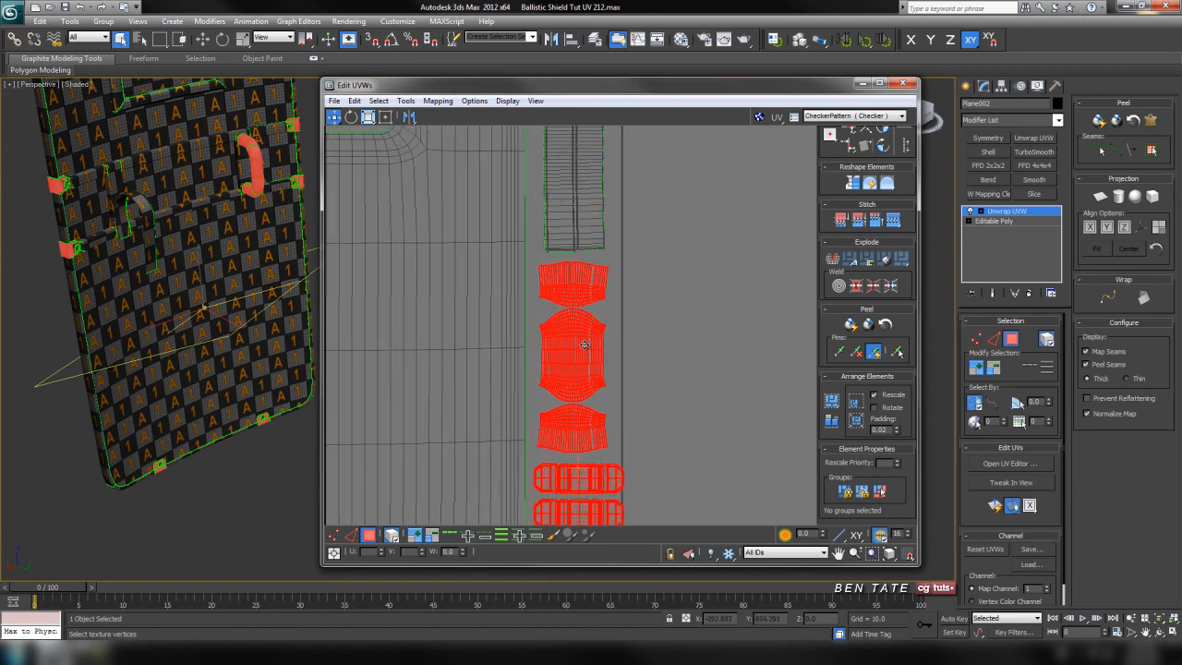
# Step: Nudge the six clip rows left so they sit inside the UV square's right edge
pyautogui.scroll(-1, 632, 349)
pyautogui.moveTo(667, 373); pyautogui.dragTo(684, 178, button='middle')
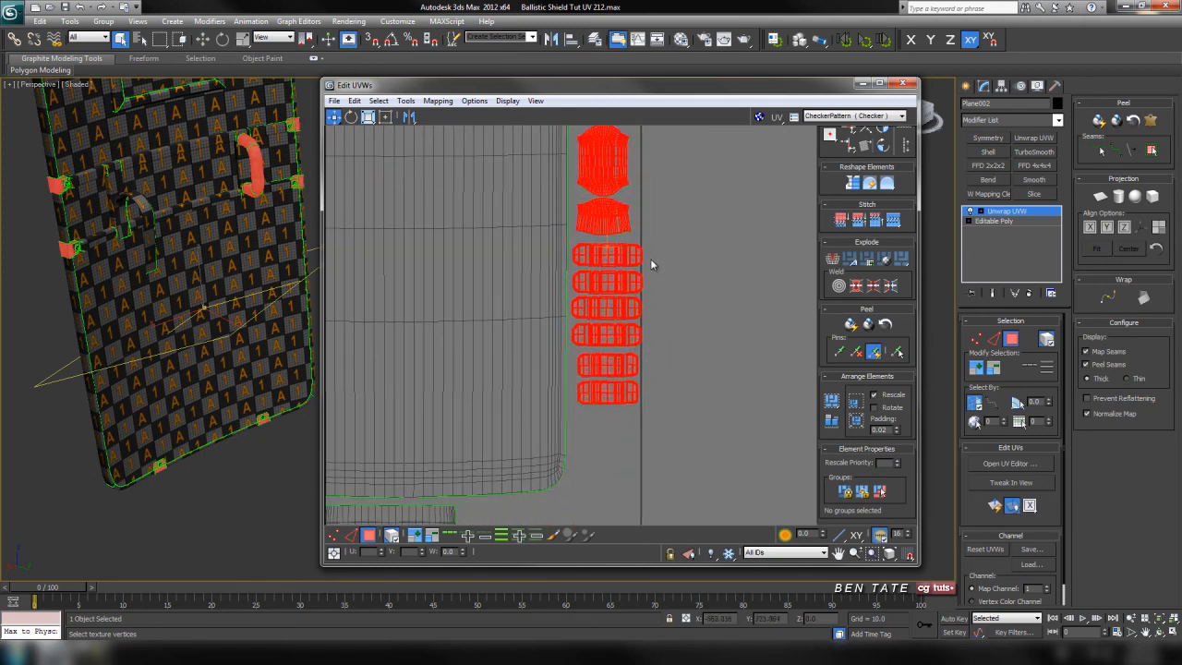
pyautogui.moveTo(584, 409); pyautogui.dragTo(581, 416)
pyautogui.moveTo(613, 363); pyautogui.dragTo(611, 363)
pyautogui.moveTo(677, 377); pyautogui.dragTo(714, 350, button='middle')
pyautogui.scroll(-2, 695, 318)
pyautogui.scroll(-3, 733, 306)
pyautogui.scroll(2, 733, 309)
pyautogui.scroll(2, 734, 310)
pyautogui.click(740, 350)
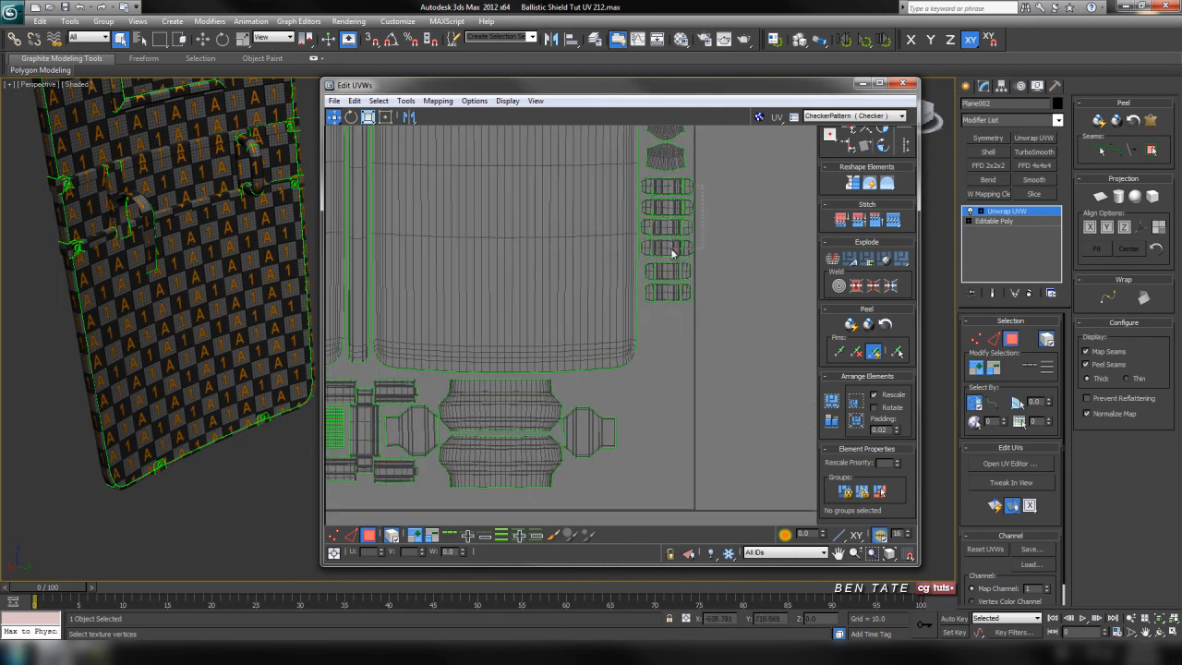
# Step: Move the four side clip rows and two bottom clip rows into the UV square's empty lower-right corner
pyautogui.moveTo(644, 255); pyautogui.dragTo(653, 443)
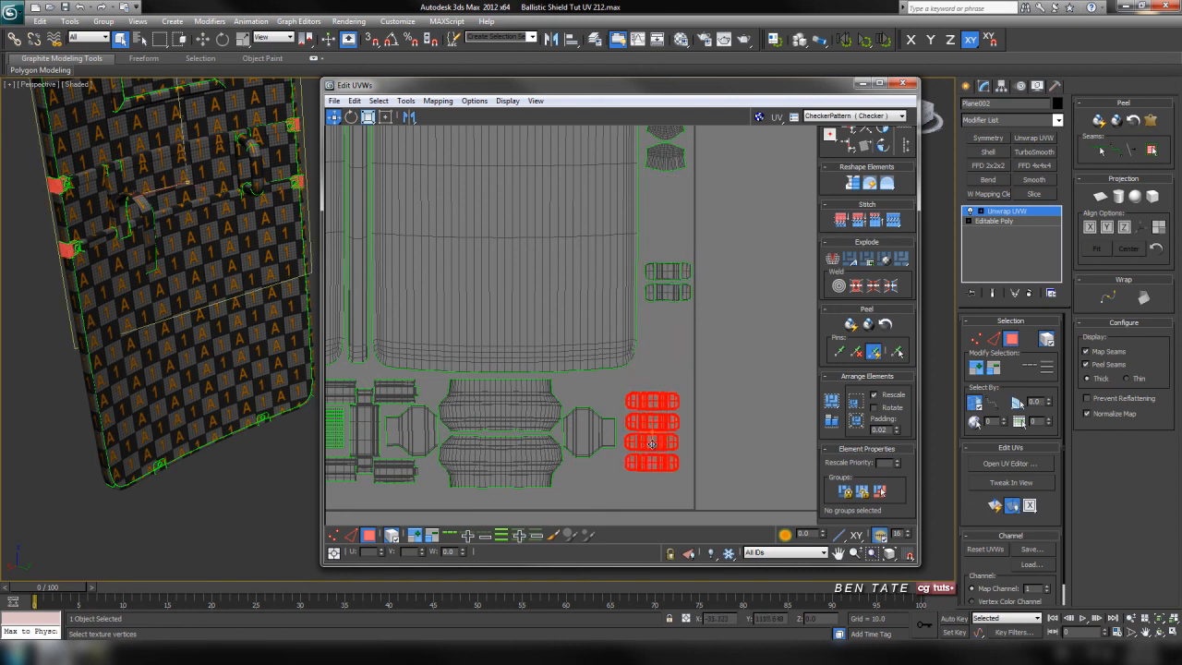
pyautogui.moveTo(667, 316); pyautogui.dragTo(672, 294)
pyautogui.moveTo(645, 252); pyautogui.dragTo(610, 485)
pyautogui.moveTo(610, 485); pyautogui.dragTo(591, 334, button='middle')
pyautogui.scroll(4, 632, 279)
pyautogui.moveTo(639, 285); pyautogui.dragTo(684, 297, button='middle')
pyautogui.moveTo(545, 385); pyautogui.dragTo(538, 385)
pyautogui.moveTo(726, 373); pyautogui.dragTo(712, 403, button='middle')
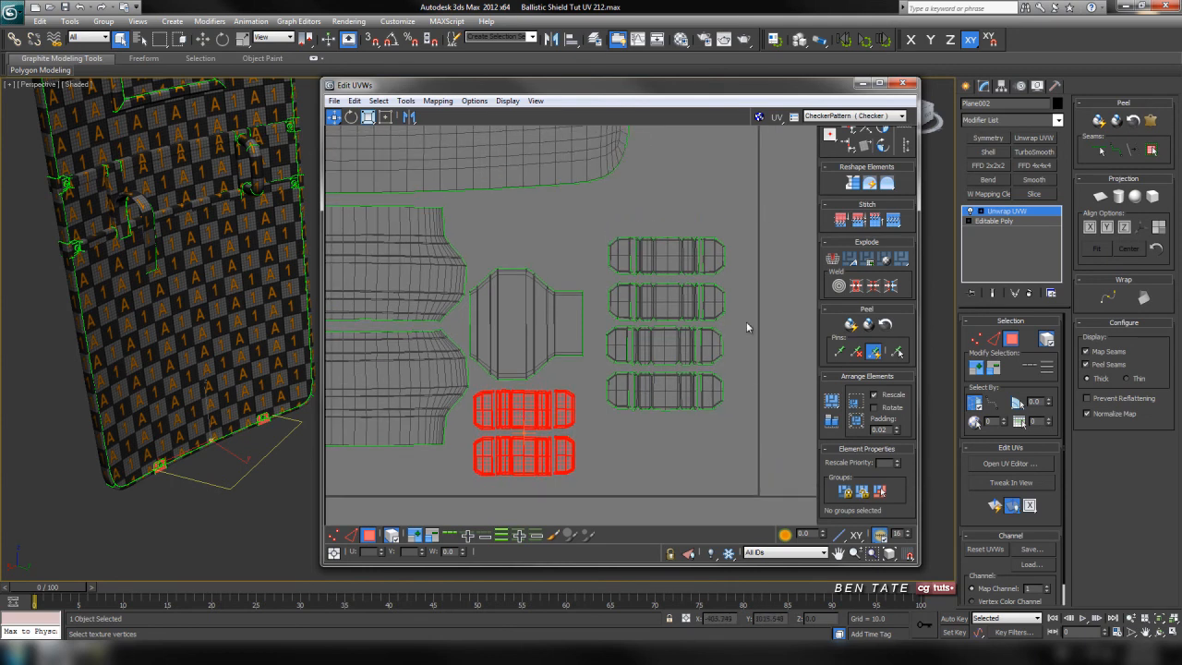
# Step: Scale up the four side clip rows and the two bottom clip rows to use the corner space
pyautogui.moveTo(608, 439); pyautogui.dragTo(604, 440)
pyautogui.click(368, 117)
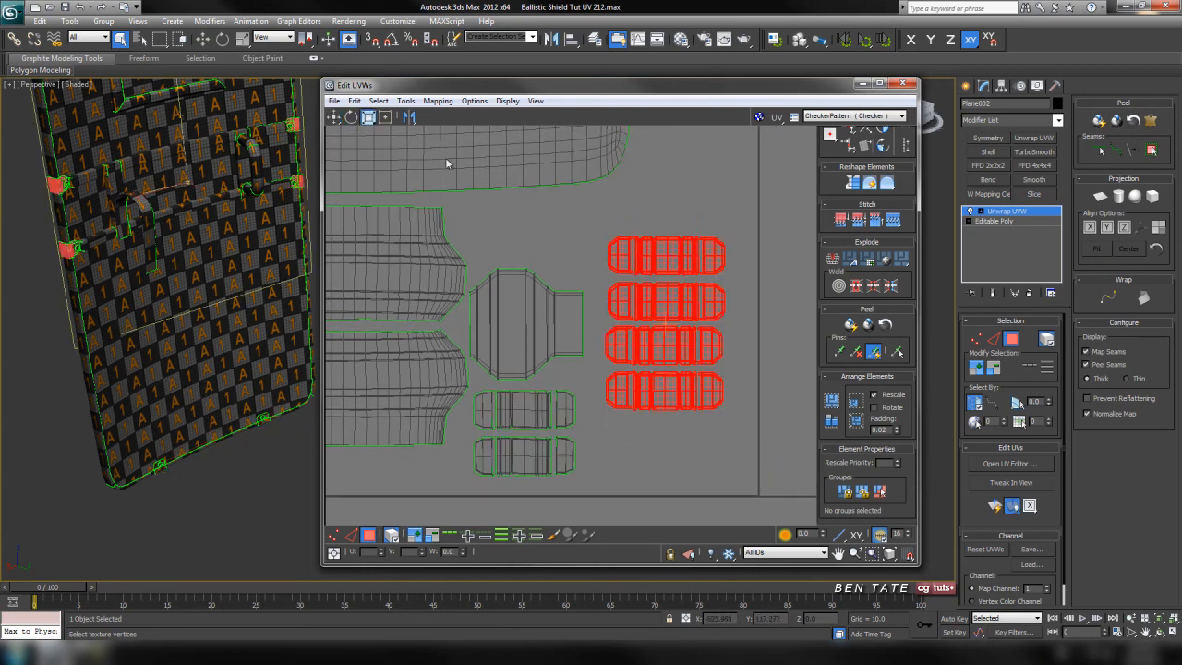
pyautogui.moveTo(681, 258); pyautogui.dragTo(669, 238)
pyautogui.press('w')
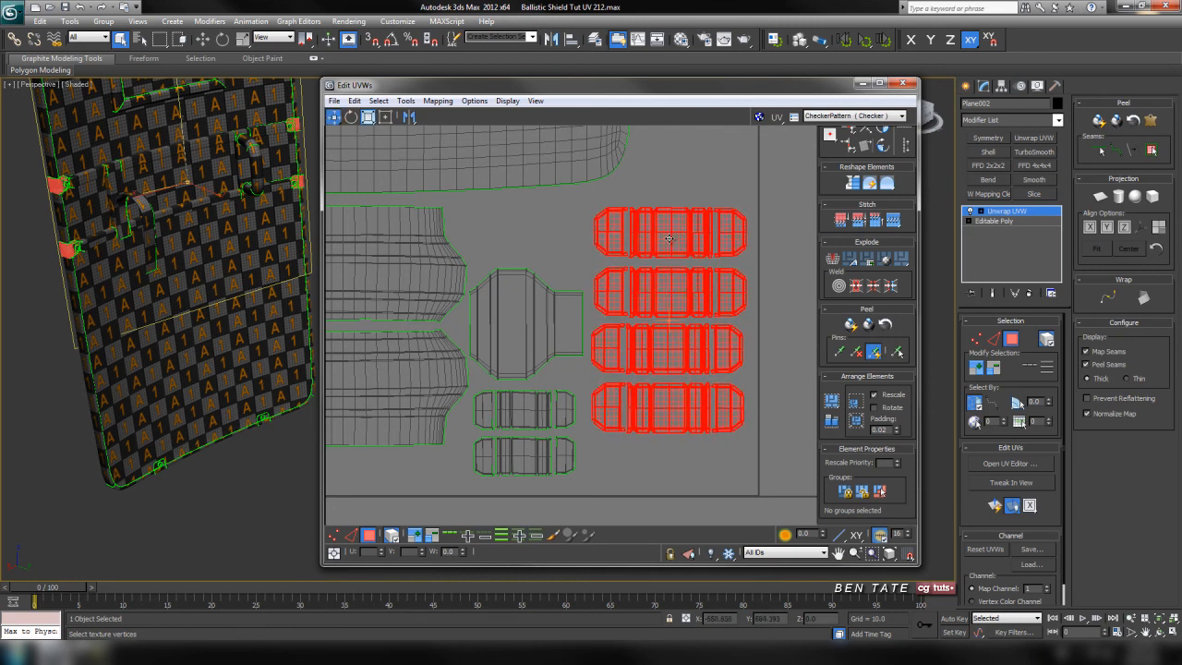
pyautogui.moveTo(697, 299); pyautogui.dragTo(771, 240, button='middle')
pyautogui.moveTo(654, 349); pyautogui.dragTo(609, 346)
pyautogui.moveTo(610, 345); pyautogui.dragTo(599, 385, button='middle')
pyautogui.press('w')
# Step: Move the octagonal shell up and bring the two bottom clip rows up beneath it
pyautogui.moveTo(595, 325); pyautogui.dragTo(591, 255)
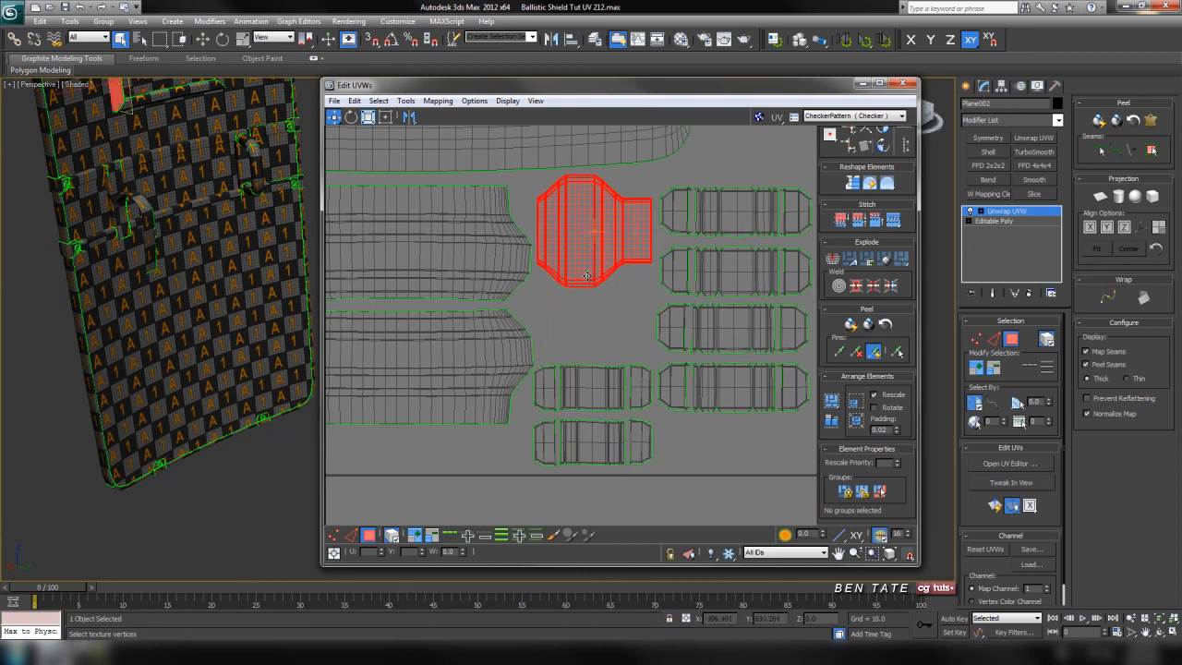
pyautogui.click(584, 355)
pyautogui.moveTo(623, 474); pyautogui.dragTo(632, 470)
pyautogui.moveTo(596, 393); pyautogui.dragTo(595, 344)
pyautogui.moveTo(575, 357); pyautogui.dragTo(499, 370, button='middle')
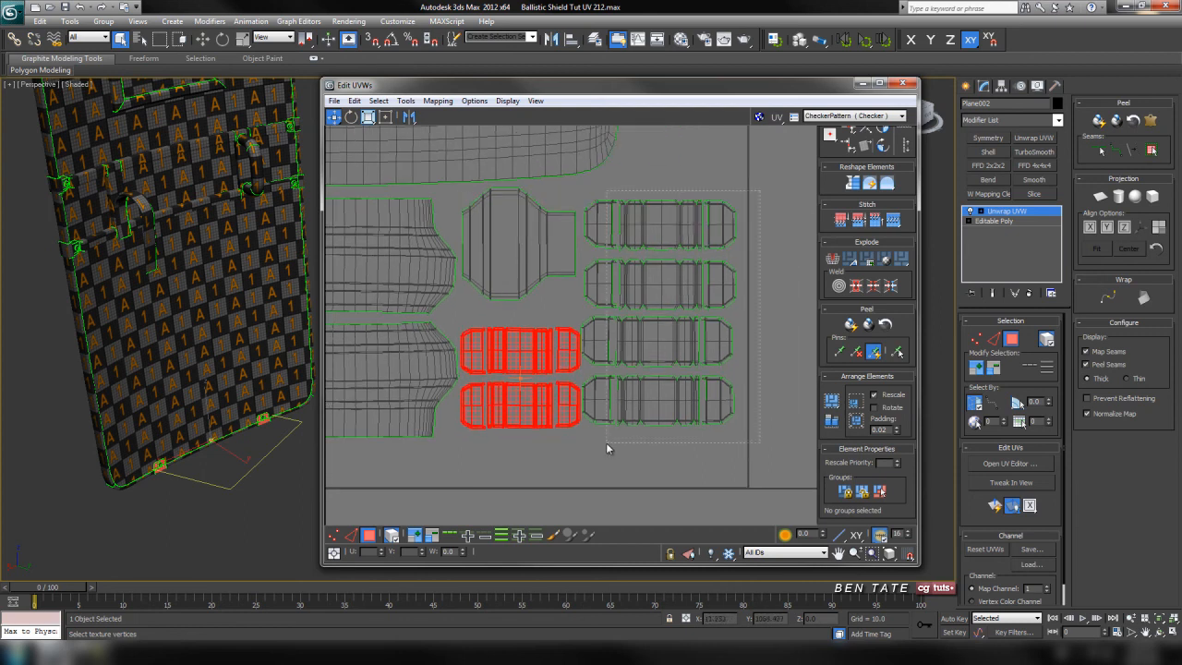
# Step: Nudge the four side clip rows right to leave a gap beside the neighbouring shells
pyautogui.moveTo(607, 448); pyautogui.dragTo(607, 445)
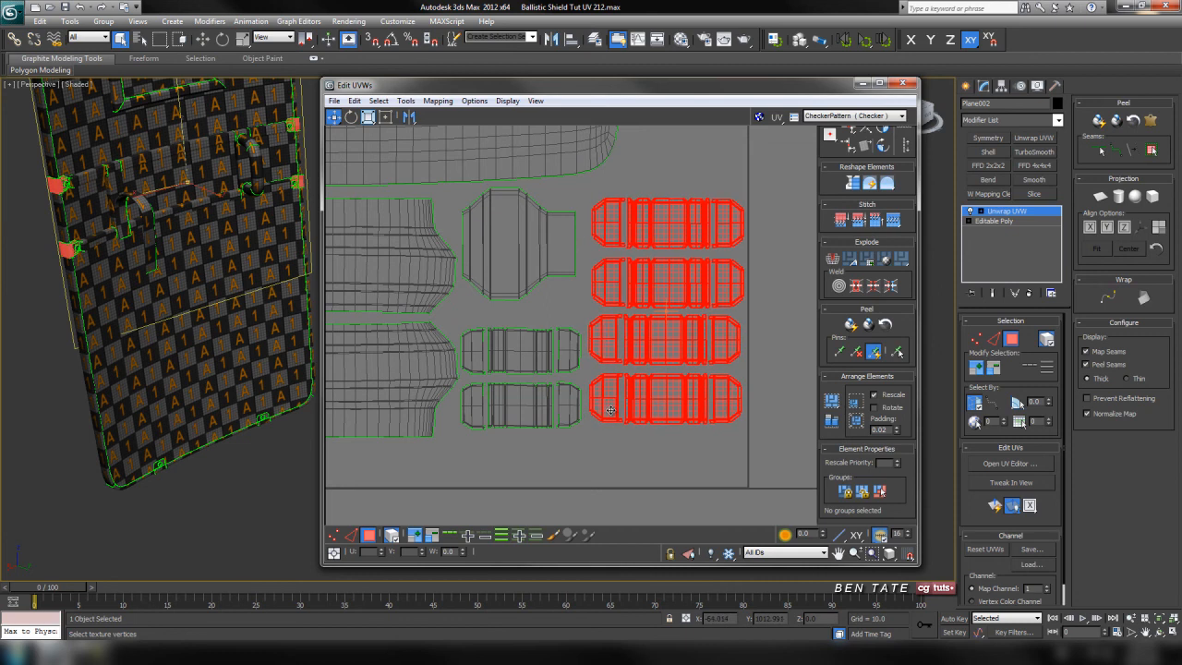
pyautogui.click(597, 444)
pyautogui.scroll(-5, 673, 440)
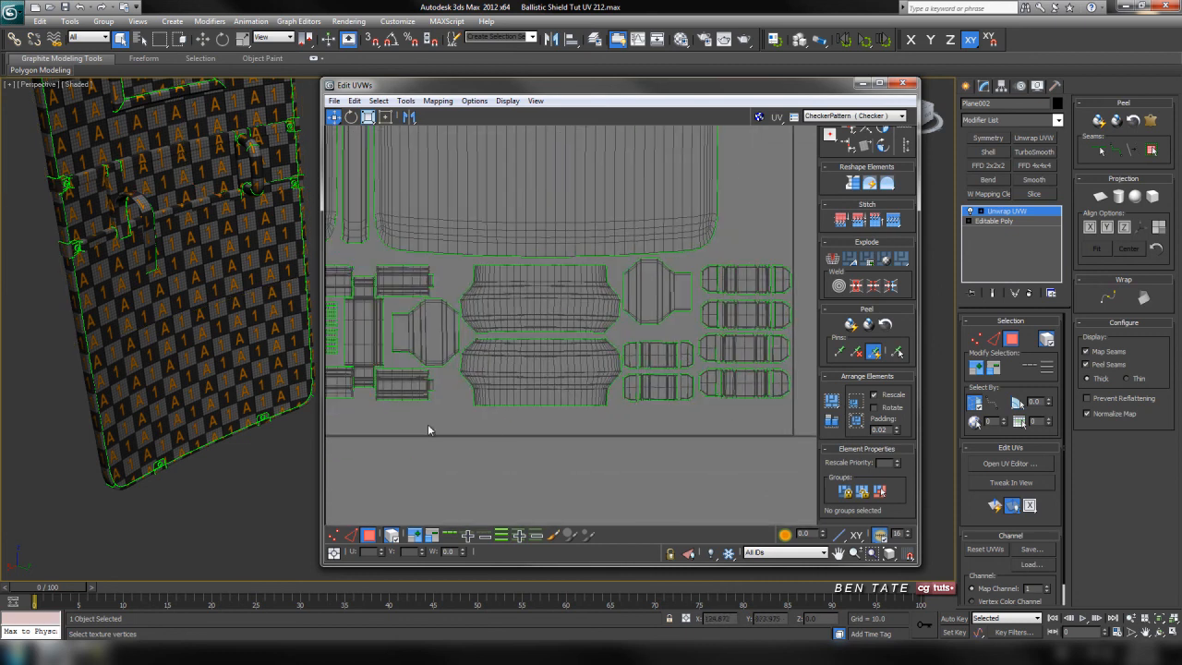
# Step: Close the UV editor, frame the whole shield in the viewport and deselect it
pyautogui.scroll(-4, 669, 416)
pyautogui.moveTo(714, 364); pyautogui.dragTo(698, 422, button='middle')
pyautogui.moveTo(715, 344); pyautogui.dragTo(787, 302, button='middle')
pyautogui.scroll(3, 750, 340)
pyautogui.scroll(-4, 721, 334)
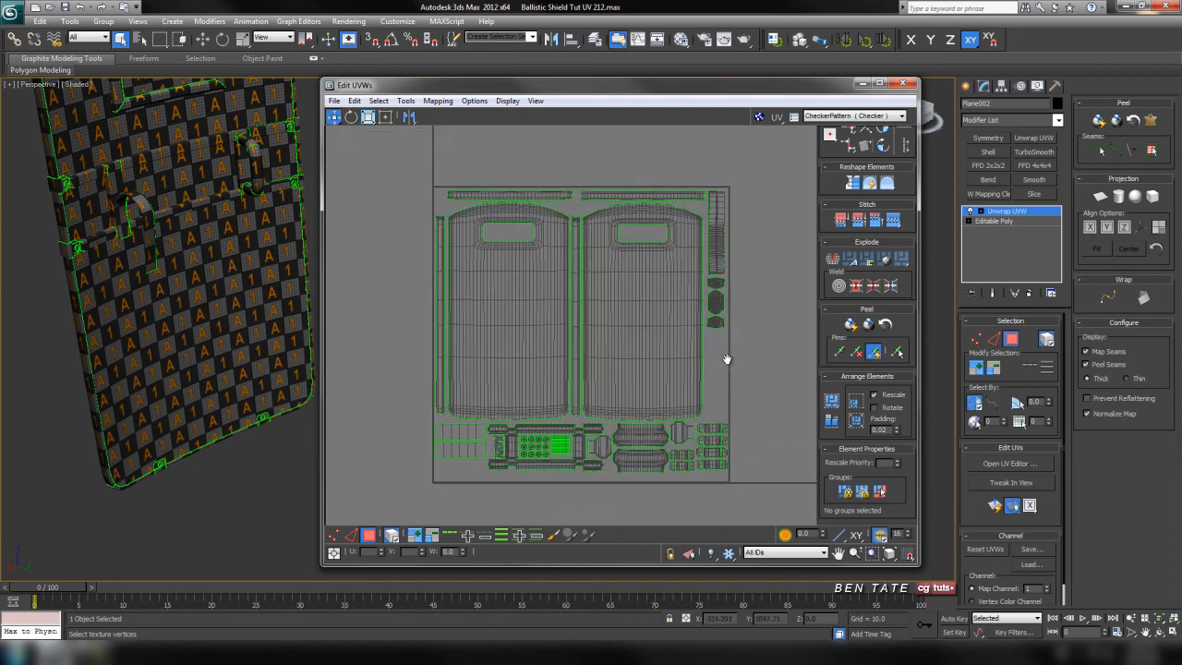
pyautogui.moveTo(795, 299); pyautogui.dragTo(730, 379, button='middle')
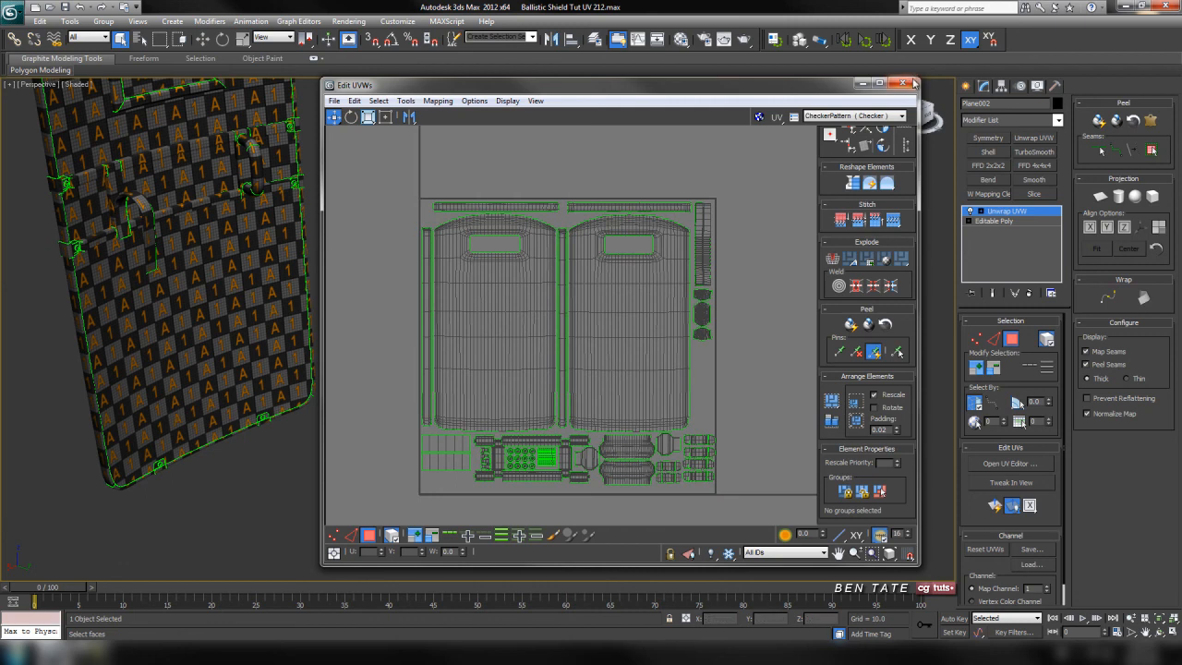
pyautogui.click(915, 82)
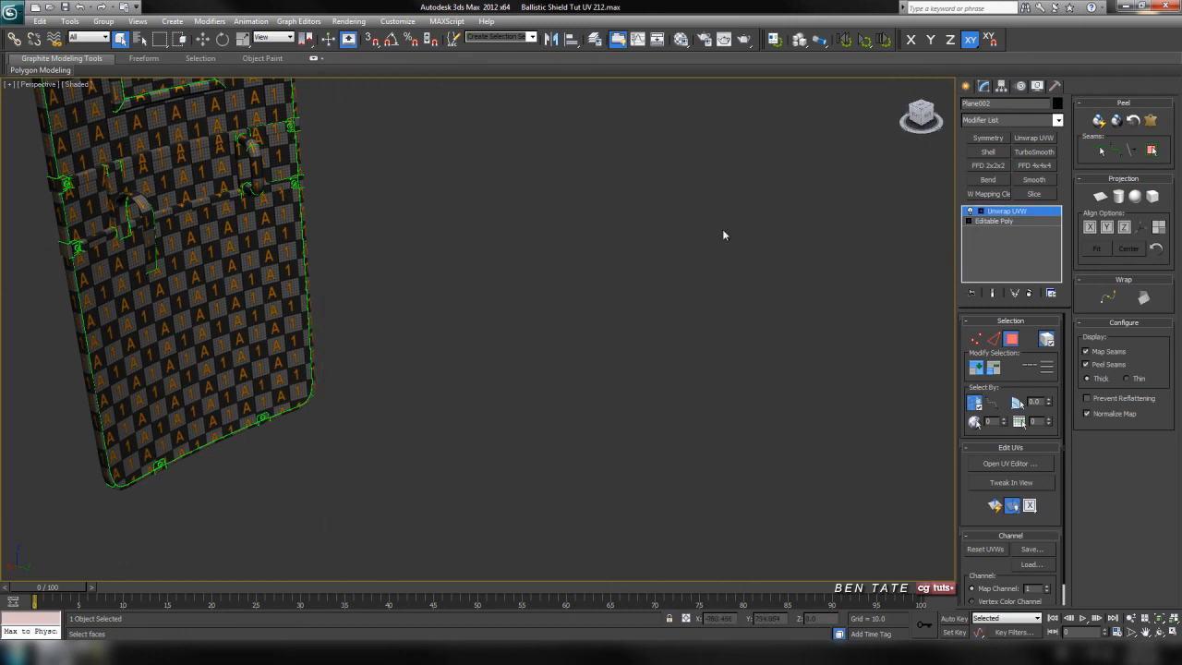
pyautogui.moveTo(725, 231); pyautogui.dragTo(738, 232, button='middle')
pyautogui.press('z')
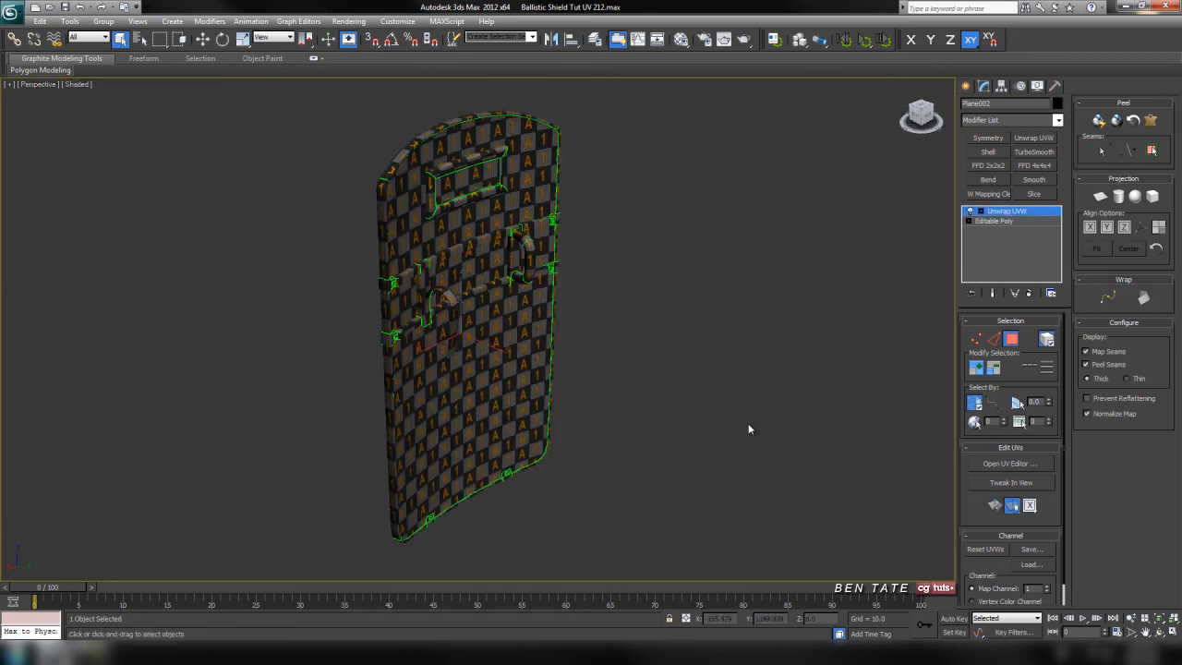
pyautogui.click(646, 388)
pyautogui.keyDown('alt'); pyautogui.moveTo(575, 372); pyautogui.dragTo(774, 357, button='middle'); pyautogui.keyUp('alt')
pyautogui.moveTo(679, 350); pyautogui.dragTo(726, 348, button='middle')
# Step: Set the checker bitmap's U and V tiling to 35 in the 07 - Default material
pyautogui.press('m')
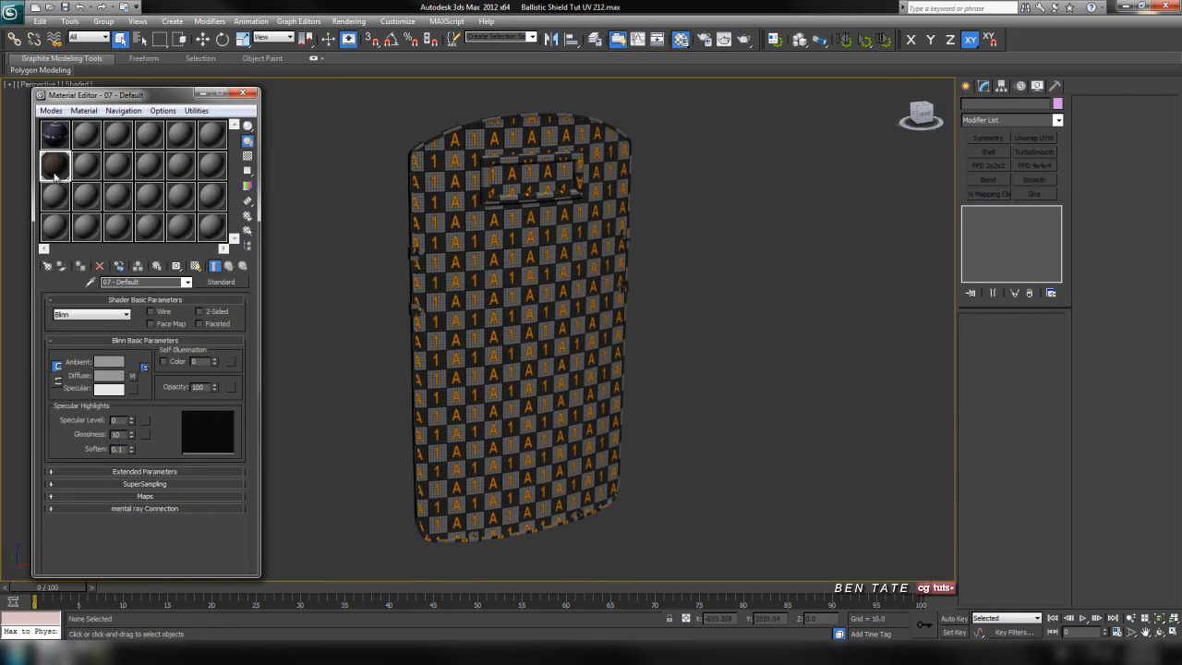
pyautogui.click(134, 377)
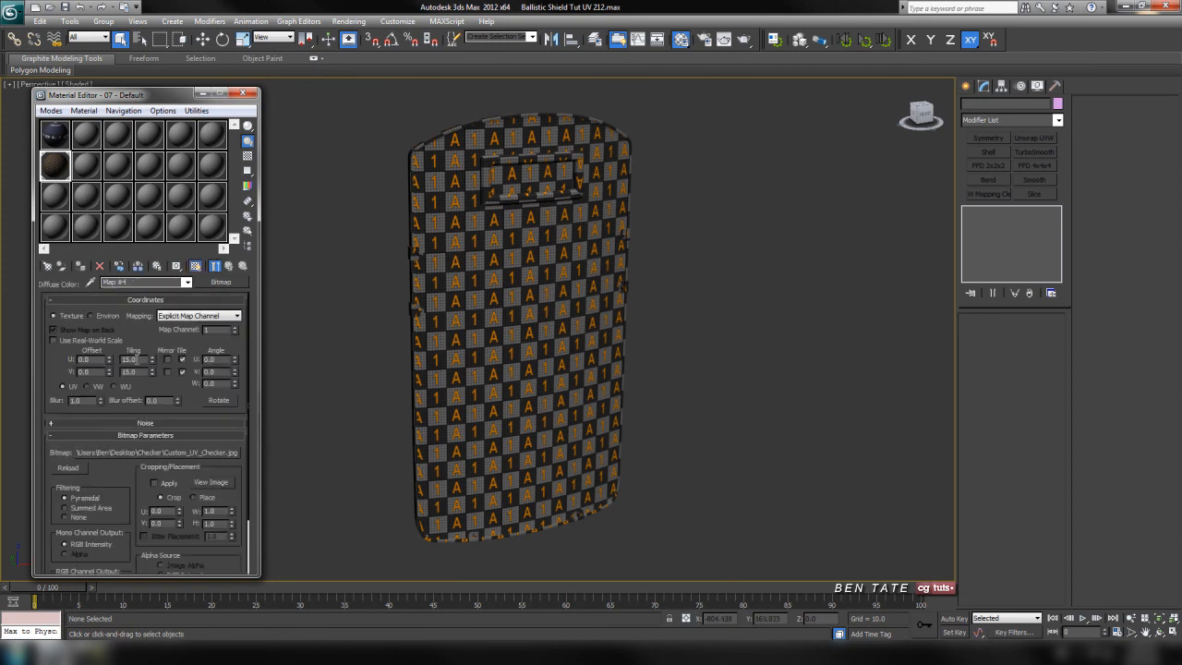
pyautogui.press('Tab')
pyautogui.write('35')
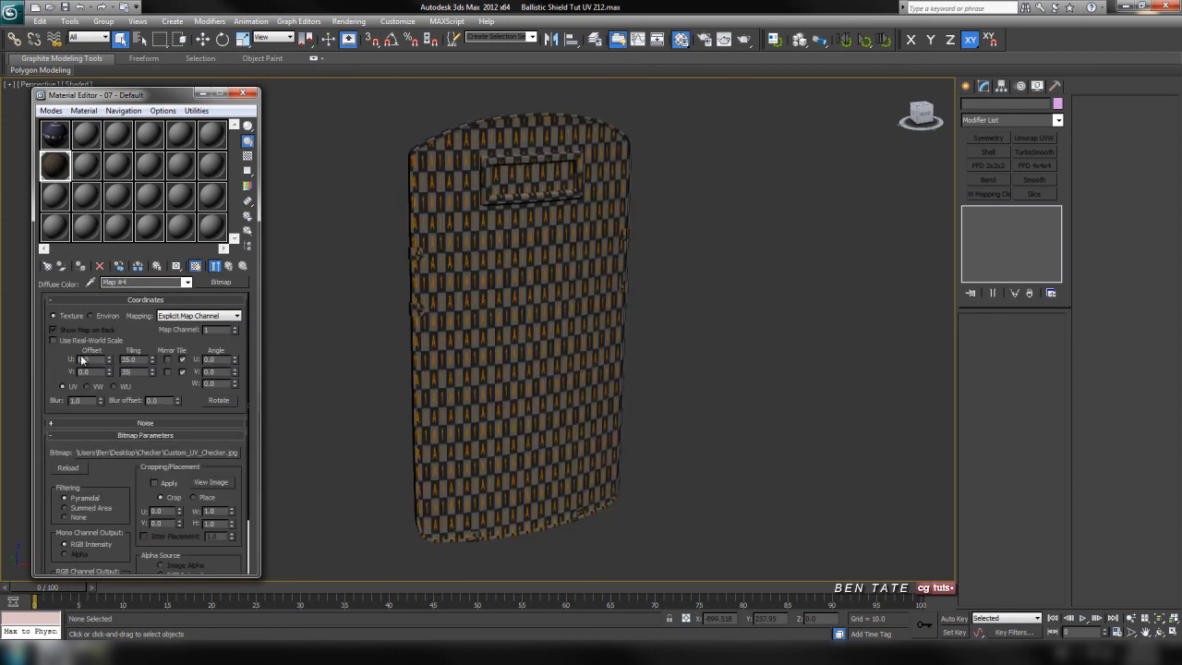
pyautogui.press('Return')
pyautogui.click(243, 95)
# Step: Examine the finer checker pattern up close across the shield's parts for stretching and consistent scale
pyautogui.scroll(10, 506, 413)
pyautogui.keyDown('alt'); pyautogui.moveTo(506, 413); pyautogui.dragTo(567, 93, button='middle'); pyautogui.keyUp('alt')
pyautogui.moveTo(547, 380); pyautogui.dragTo(558, 89, button='middle')
pyautogui.scroll(5, 550, 352)
pyautogui.scroll(-3, 428, 389)
pyautogui.moveTo(419, 279); pyautogui.dragTo(451, 368, button='middle')
pyautogui.scroll(-4, 451, 369)
pyautogui.moveTo(510, 274); pyautogui.dragTo(569, 390, button='middle')
pyautogui.keyDown('alt'); pyautogui.moveTo(472, 383); pyautogui.dragTo(513, 451, button='middle'); pyautogui.keyUp('alt')
pyautogui.moveTo(499, 203)
pyautogui.mouseDown(button='middle')
pyautogui.moveTo(493, 331)
pyautogui.moveTo(471, 414)
pyautogui.mouseUp(button='middle')
pyautogui.moveTo(487, 254)
pyautogui.mouseDown(button='middle')
pyautogui.moveTo(485, 407)
pyautogui.moveTo(500, 217)
pyautogui.mouseUp(button='middle')
pyautogui.scroll(4, 500, 217)
pyautogui.moveTo(495, 349); pyautogui.dragTo(515, 171, button='middle')
pyautogui.scroll(-5, 515, 171)
# Step: Display edged faces over the checkered shield and frame the whole model in the viewport
pyautogui.press('F4')
pyautogui.scroll(-2, 622, 321)
pyautogui.scroll(-3, 622, 316)
pyautogui.moveTo(622, 316)
pyautogui.keyDown('alt'); pyautogui.mouseDown(button='middle')
pyautogui.moveTo(562, 353)
pyautogui.moveTo(416, 333)
pyautogui.moveTo(620, 303)
pyautogui.mouseUp(button='middle'); pyautogui.keyUp('alt')
pyautogui.click(548, 317)
pyautogui.scroll(1, 683, 351)
pyautogui.click(689, 355)
pyautogui.keyDown('alt'); pyautogui.moveTo(688, 359); pyautogui.dragTo(699, 351, button='middle'); pyautogui.keyUp('alt')
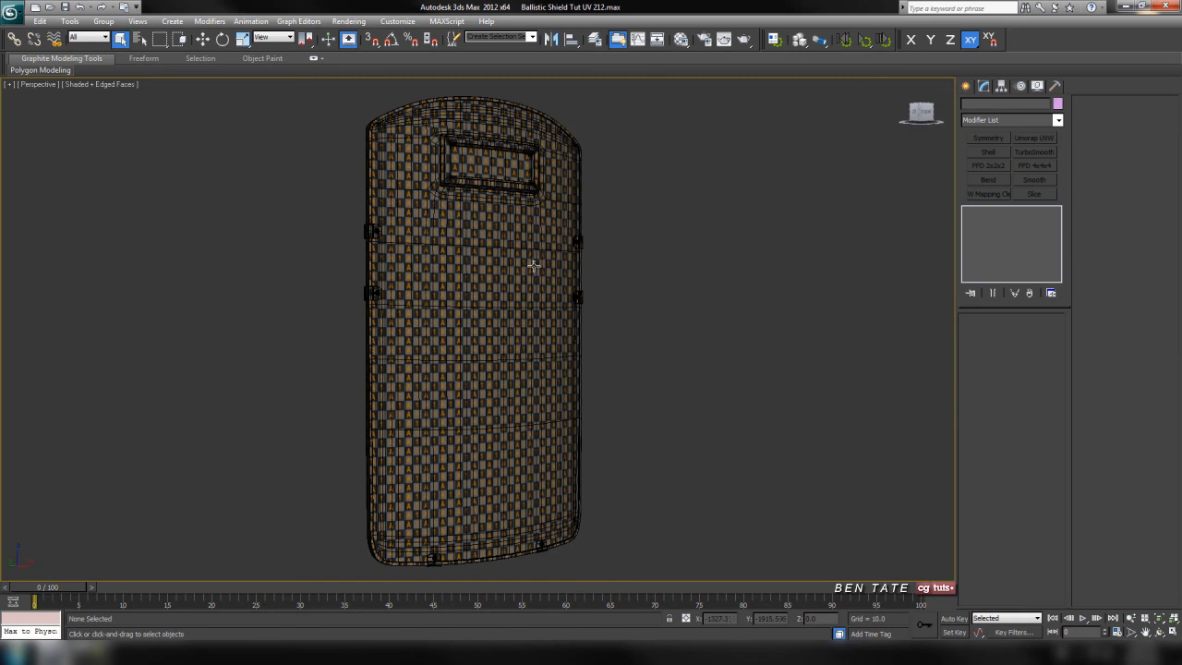
pyautogui.moveTo(663, 272); pyautogui.dragTo(668, 295, button='middle')
pyautogui.scroll(3, 668, 296)
pyautogui.press('z')
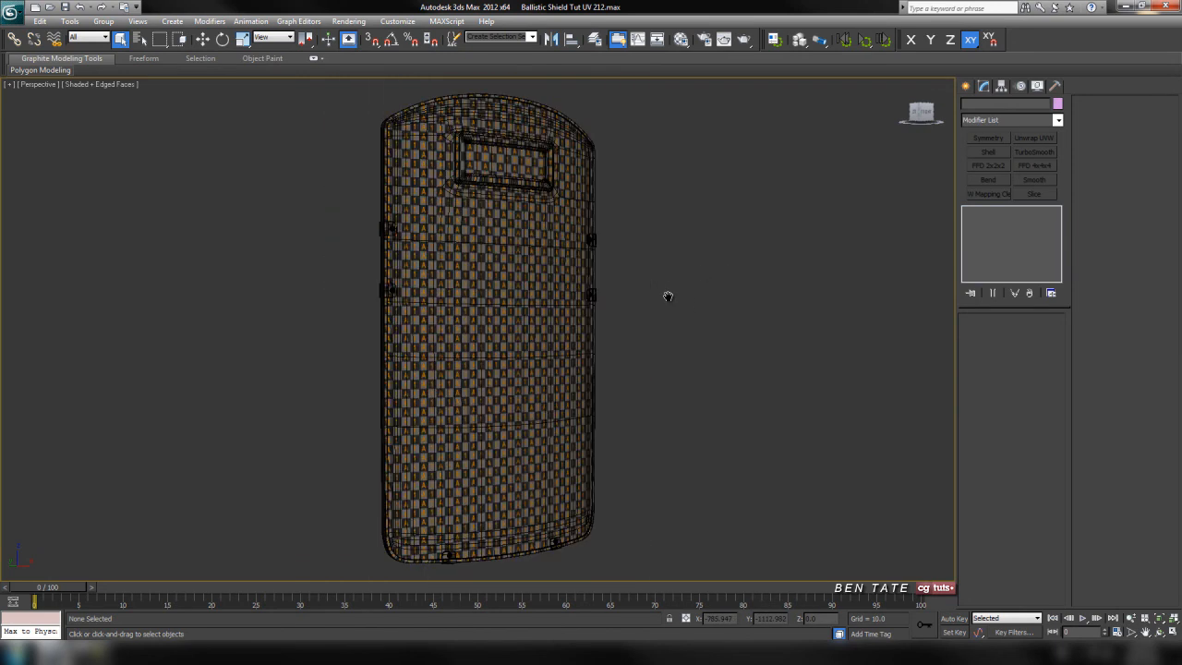